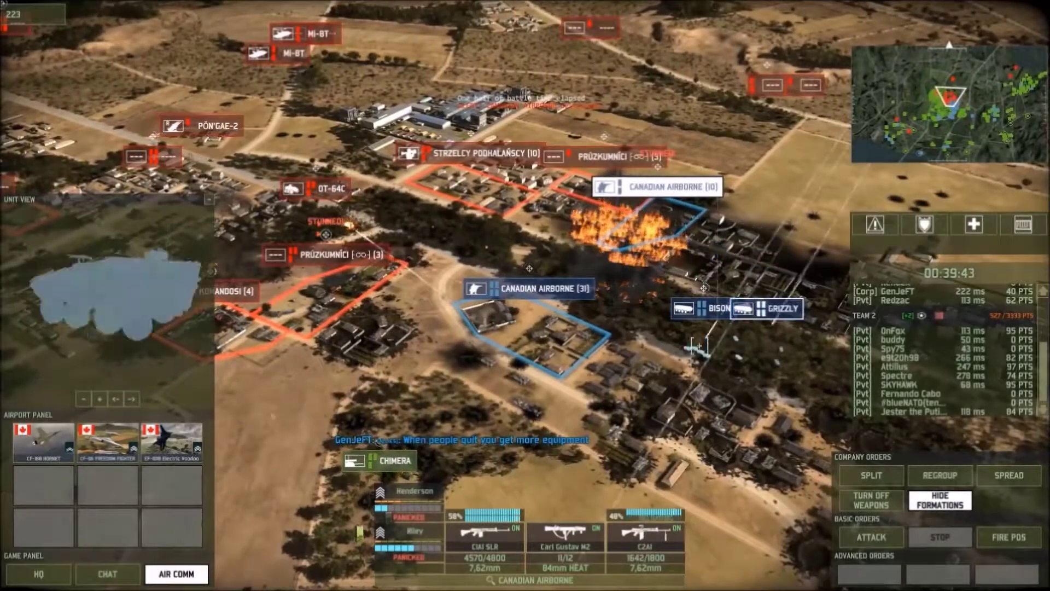
- Switch to the paused Dwarf Fortress map showing the surface farm plots and entrance
key("t")
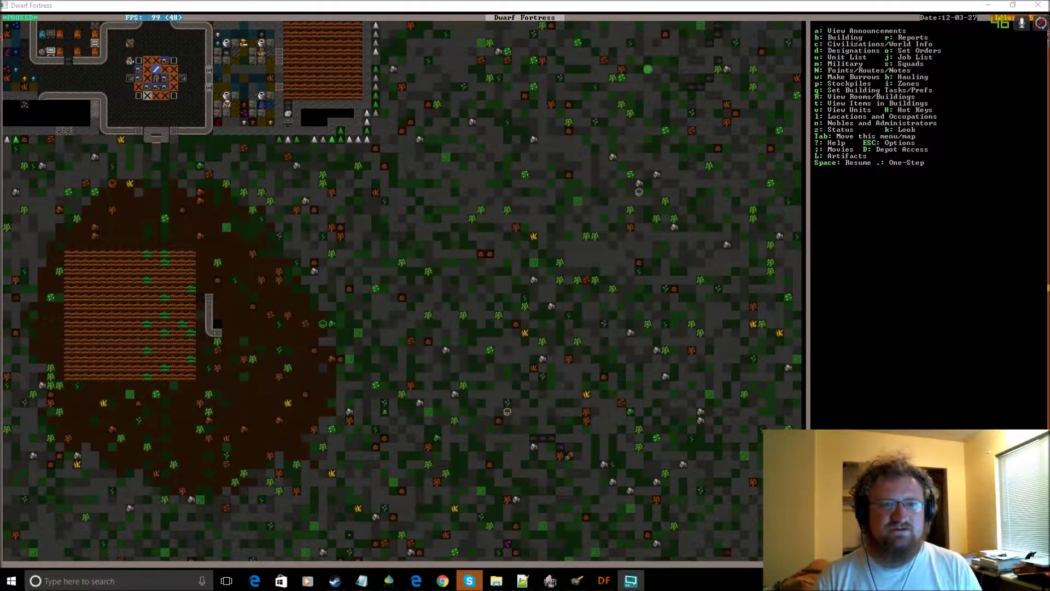
key("shift+Up")
key("shift+Left")
key("shift+Up")
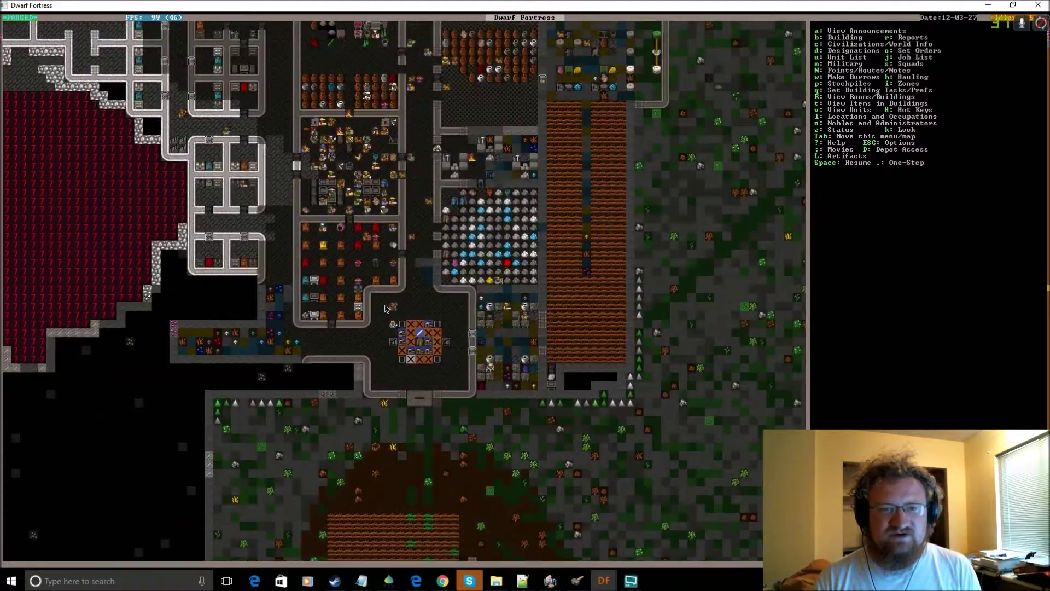
scroll(386, 308, "down", 1)
key("shift+Up")
key("shift+Left")
scroll(385, 308, "up", 1)
scroll(385, 308, "up", 1)
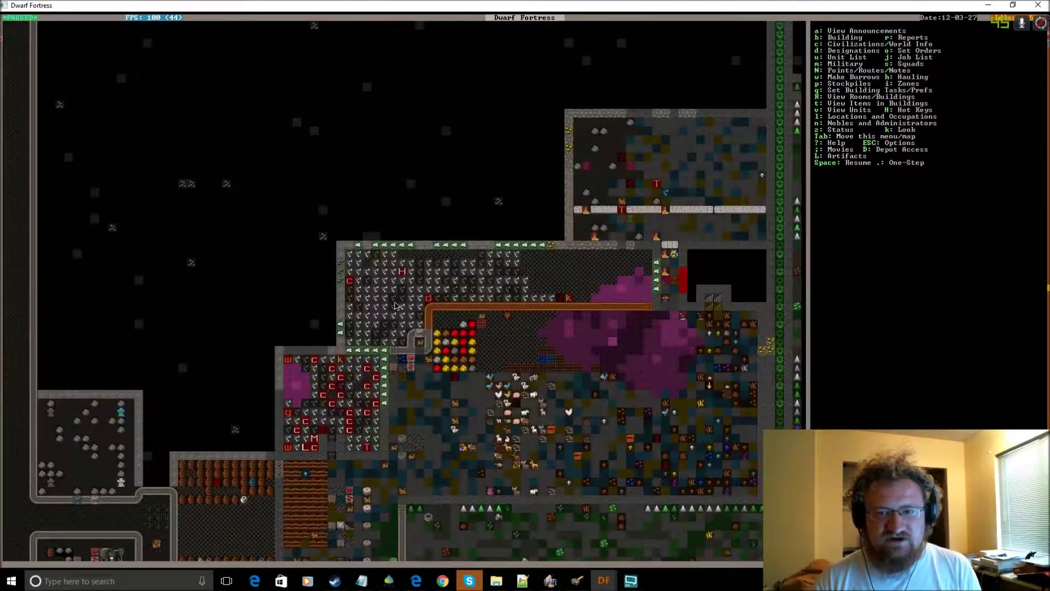
key("shift+Down")
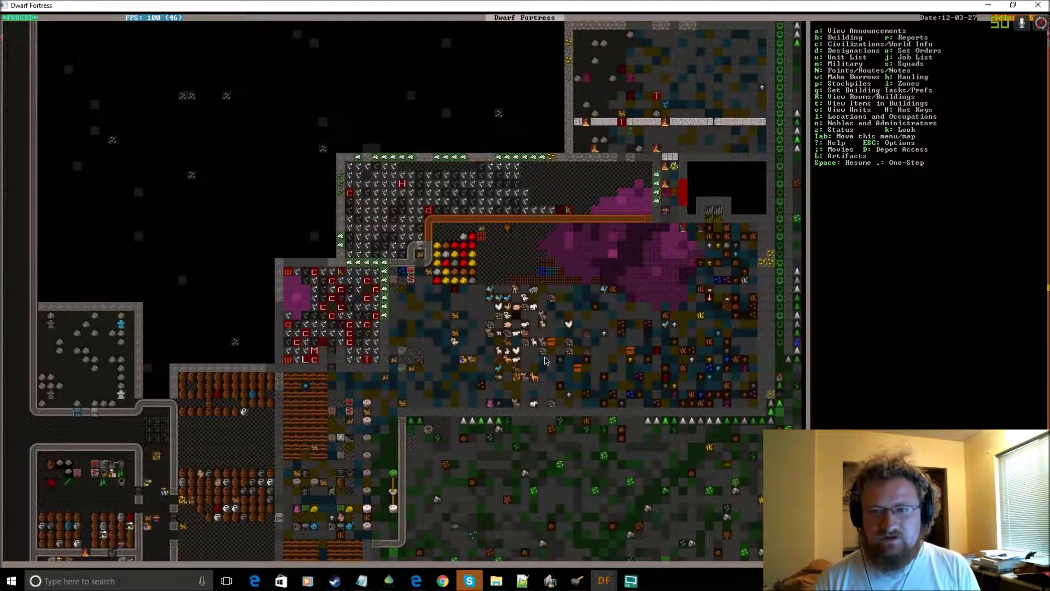
key("m")
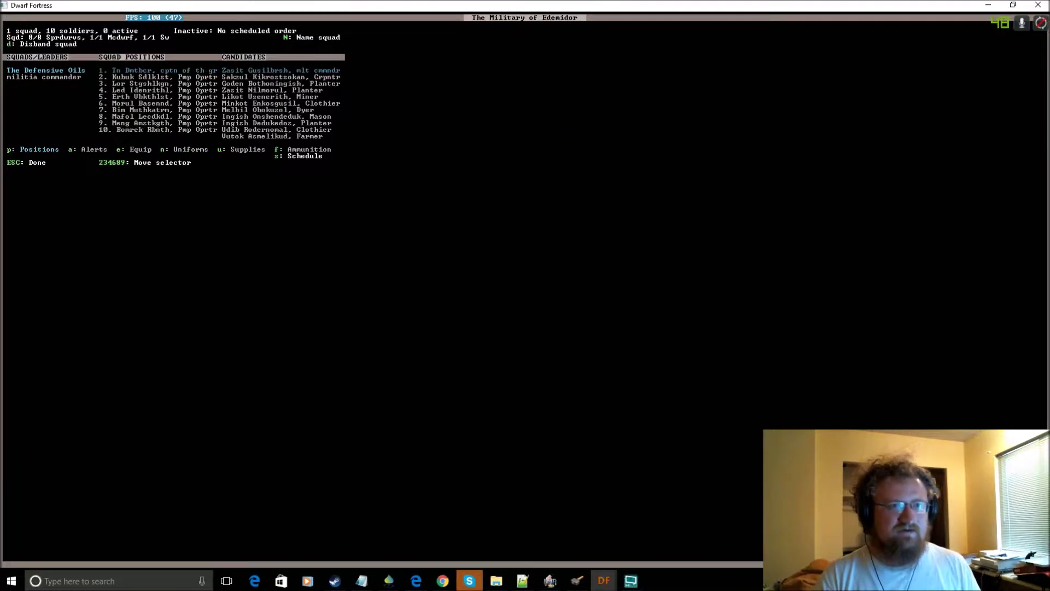
key("Escape")
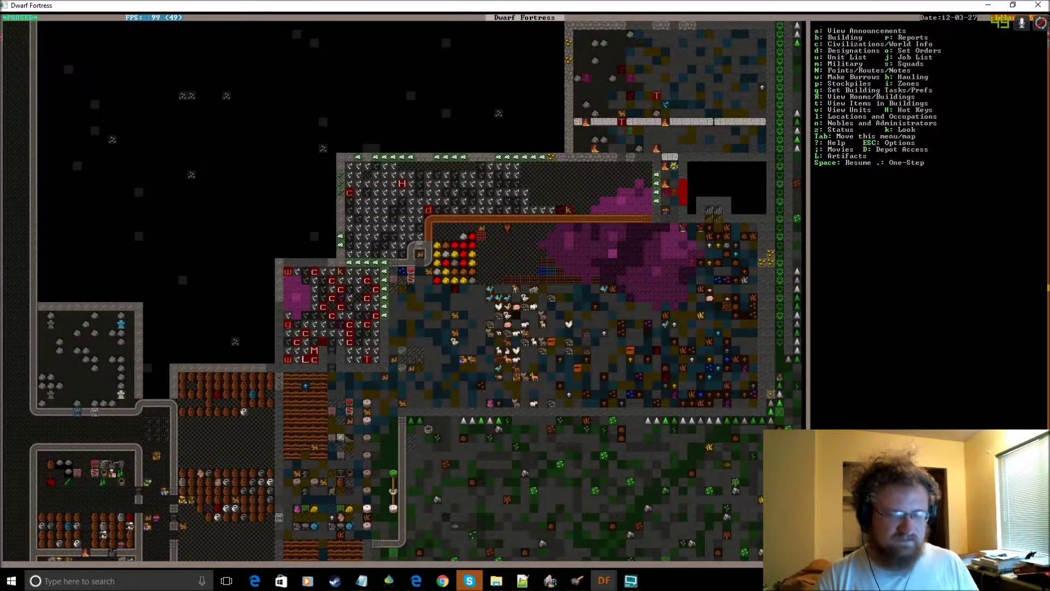
key("k")
key("shift+Up")
key("shift+Right")
key("shift+Right")
key("Up")
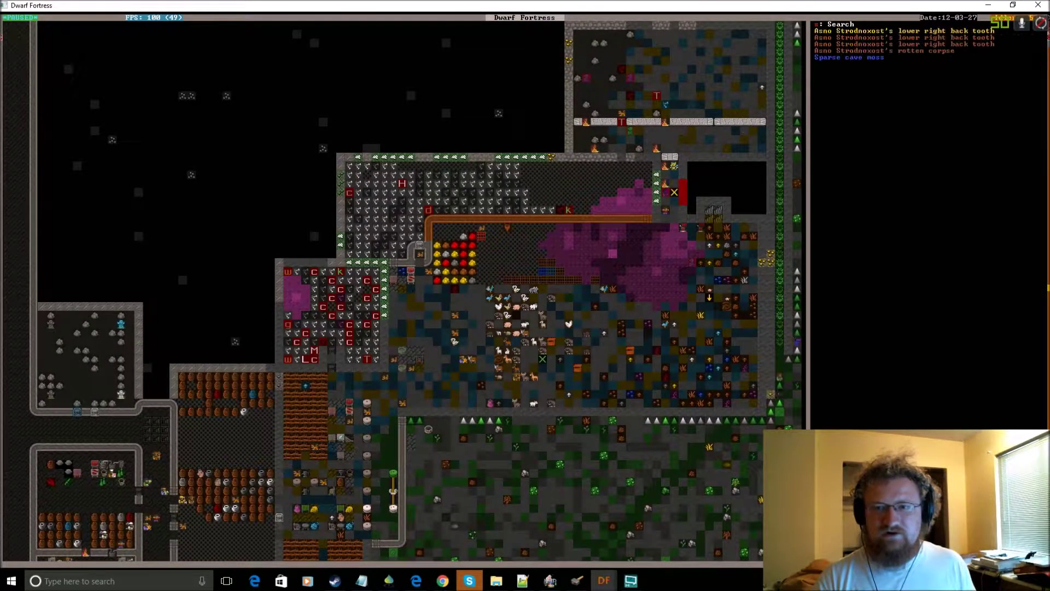
key("Left")
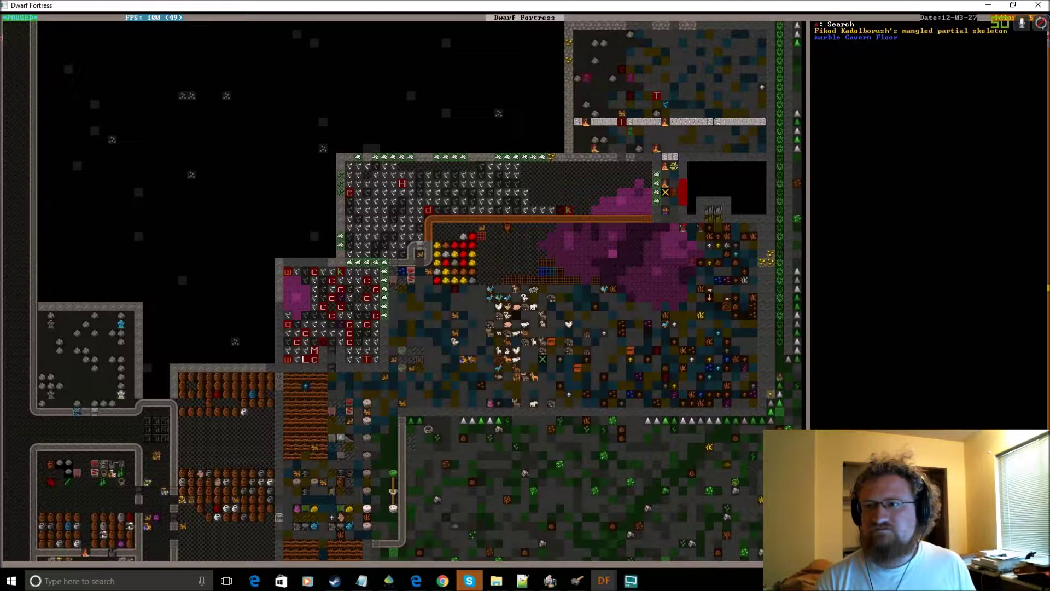
key("Escape")
key("shift+Up")
key("shift+Down")
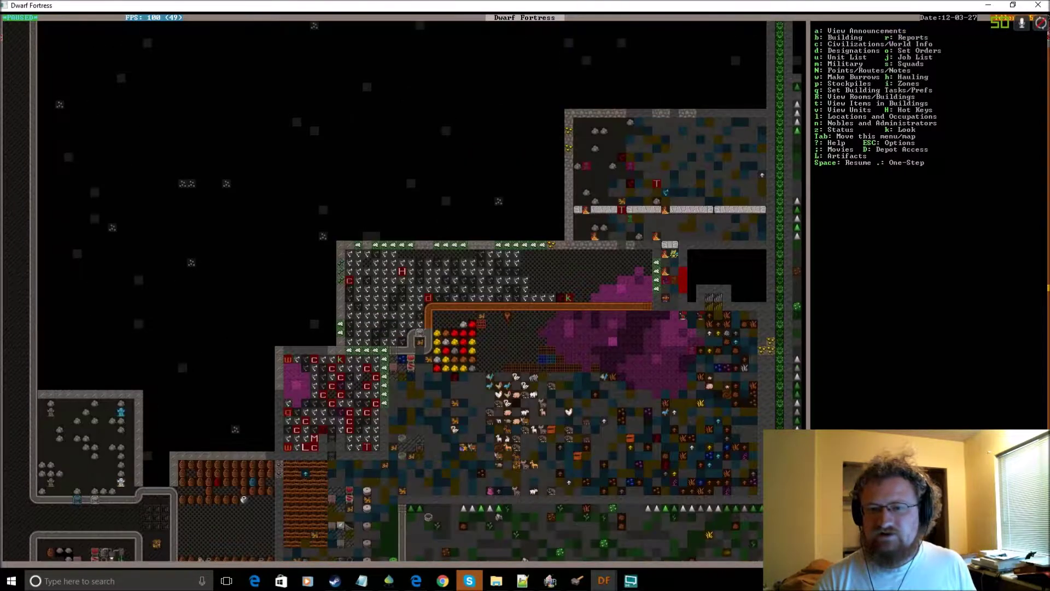
key("shift+Down")
key("shift+Down")
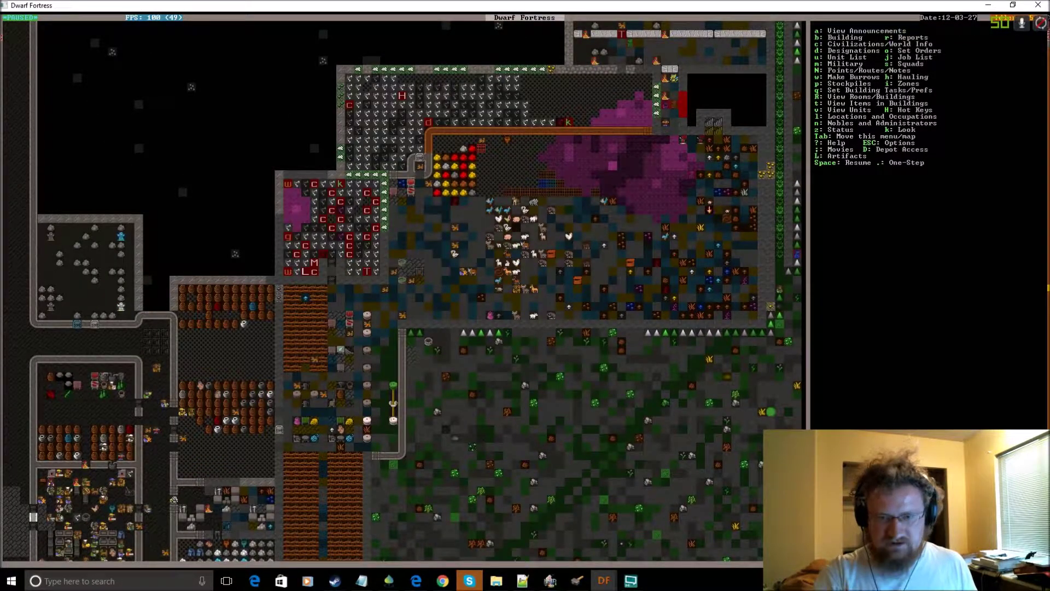
key("shift+Up")
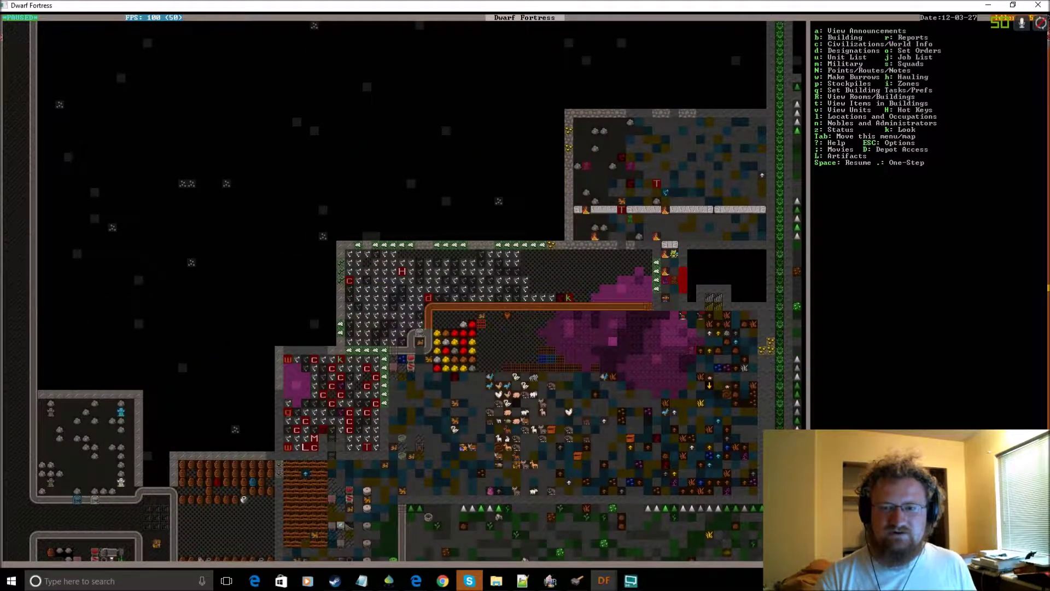
key("shift+Down")
key("shift+Left")
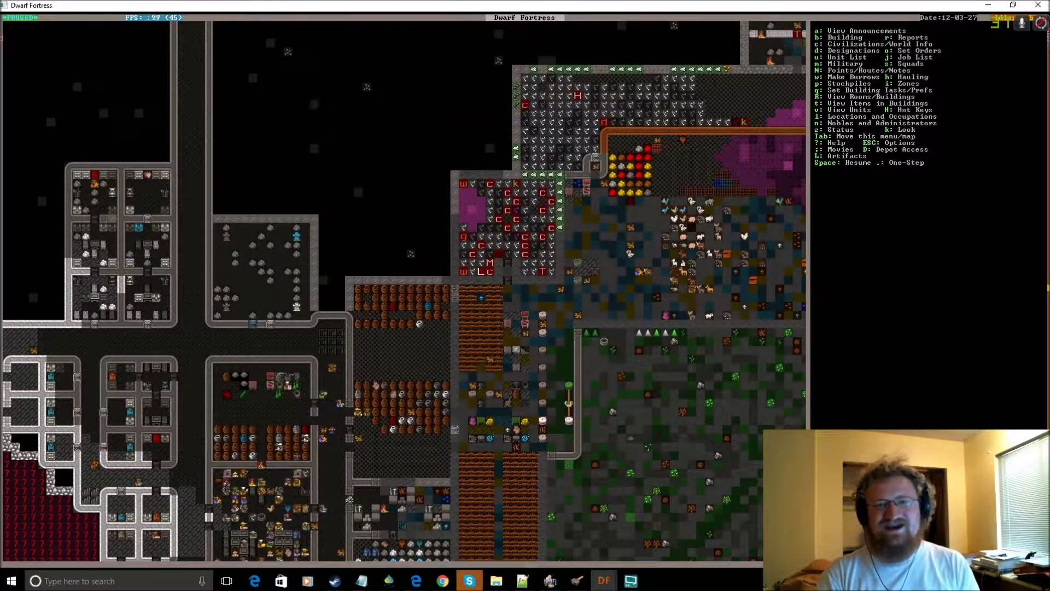
key("shift+Down")
key("shift+Right")
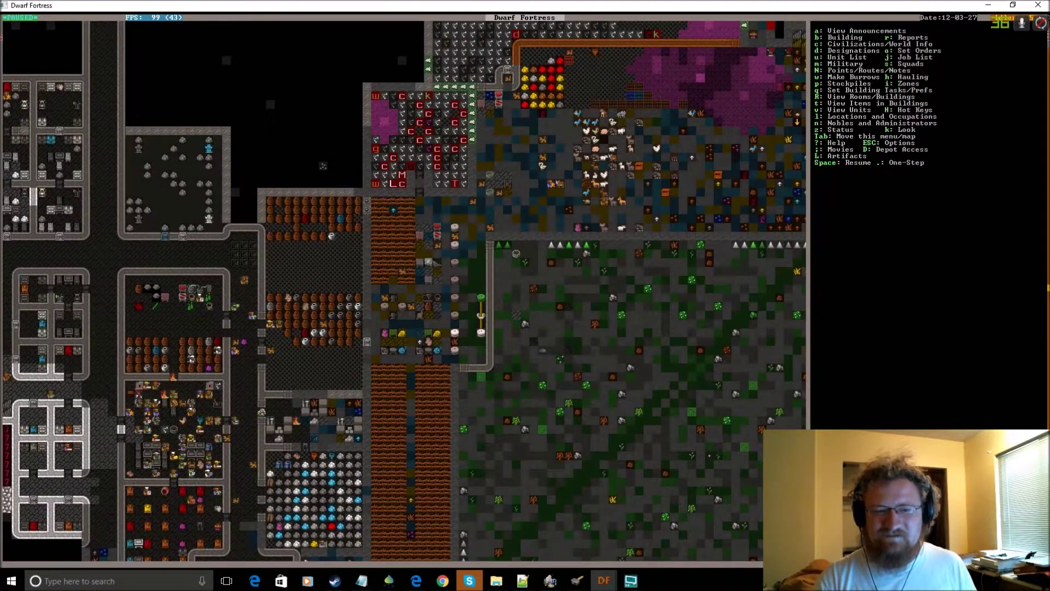
key("shift+Down")
key("shift+Right")
- Open the Status stocks list and browse categories from fish down to powder
key("shift+Down")
key("shift+Up")
key("shift+Left")
key("z")
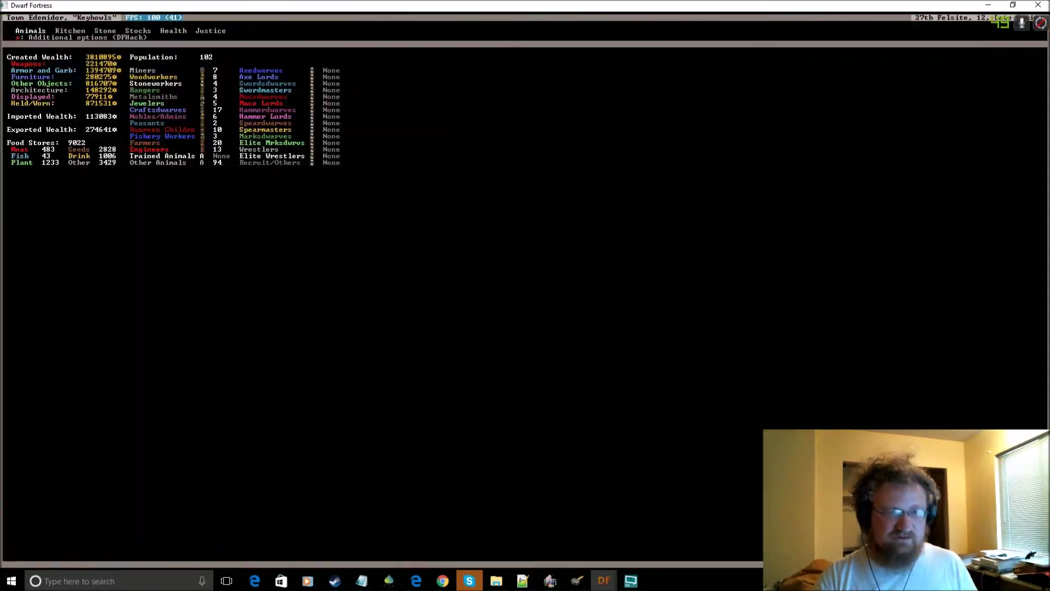
key("Tab")
key("Tab")
key("Tab")
key("Return")
key("Down")
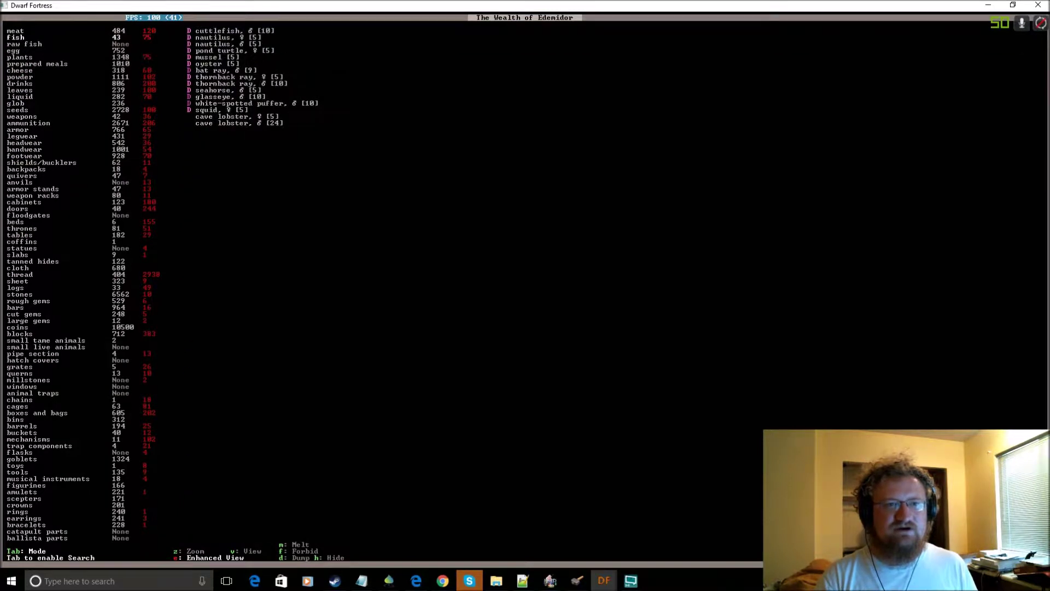
key("Down")
key("Up")
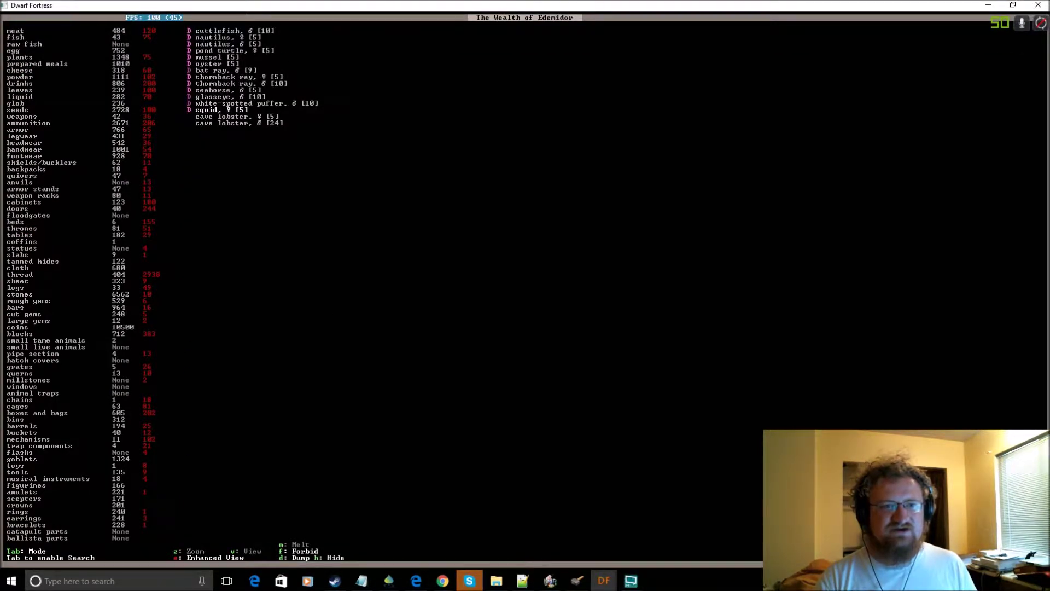
key("Down")
key("Down")
key("Down")
key("Down")
key("Down")
key("Down")
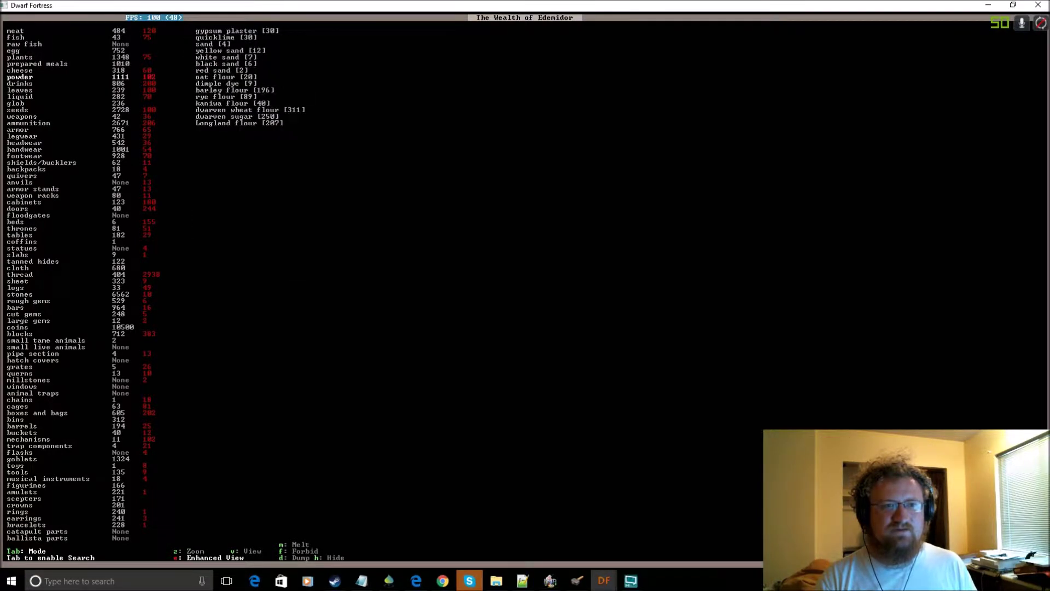
key("Down")
key("Down")
key("Down")
key("Down")
key("Down")
key("Down")
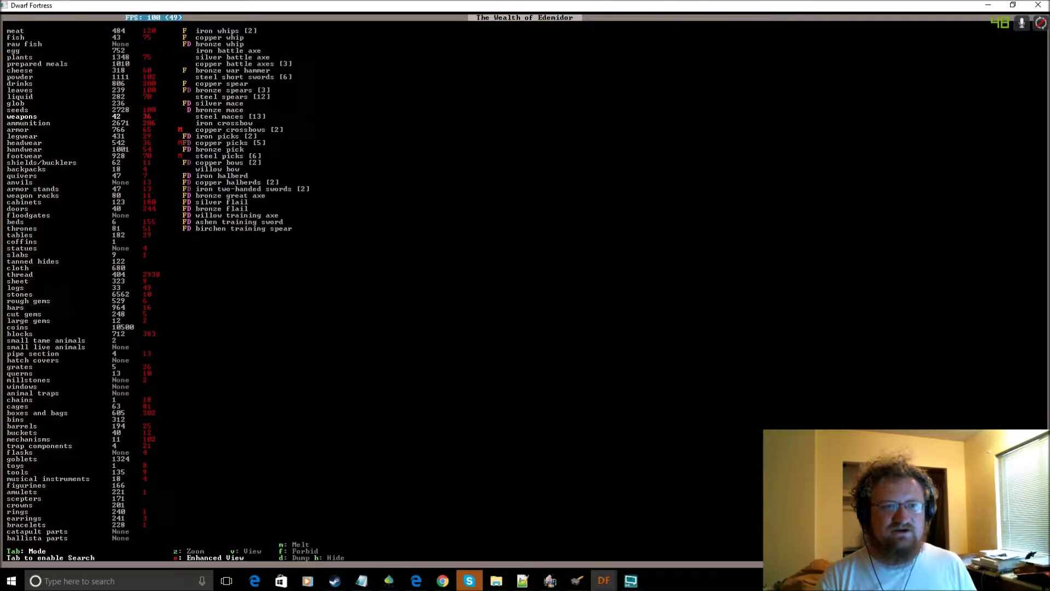
- List weapons individually, return to the map, and unpause the game
key("Tab")
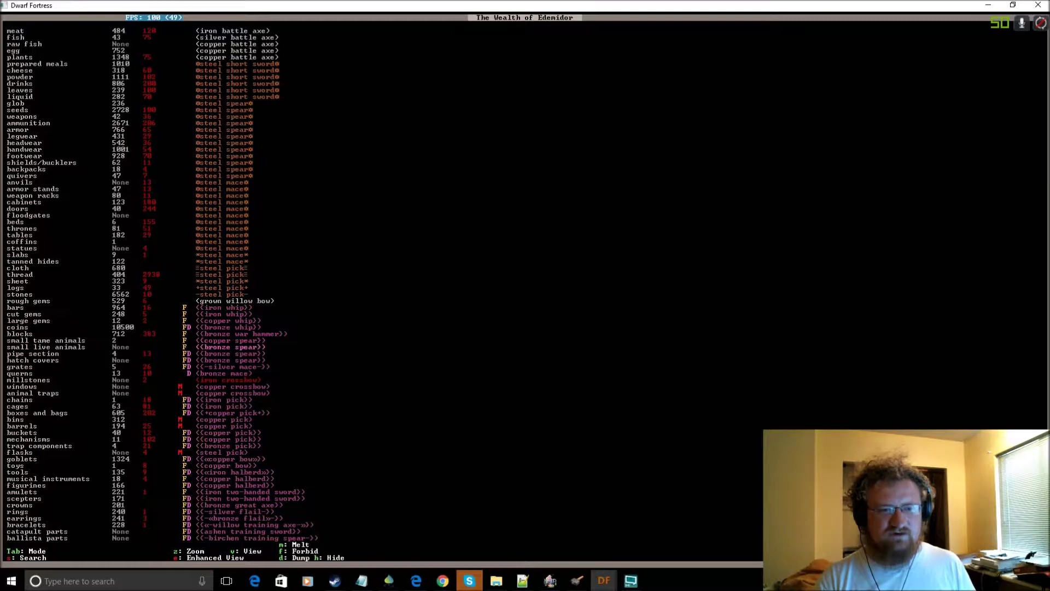
key("Escape")
key("Escape")
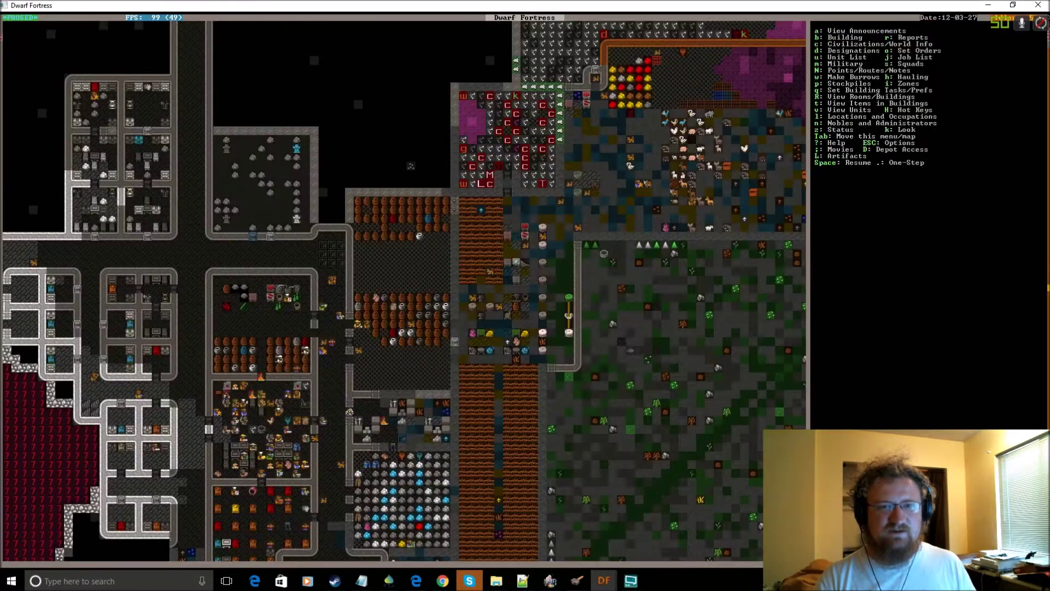
scroll(386, 287, "up", 1)
key("space")
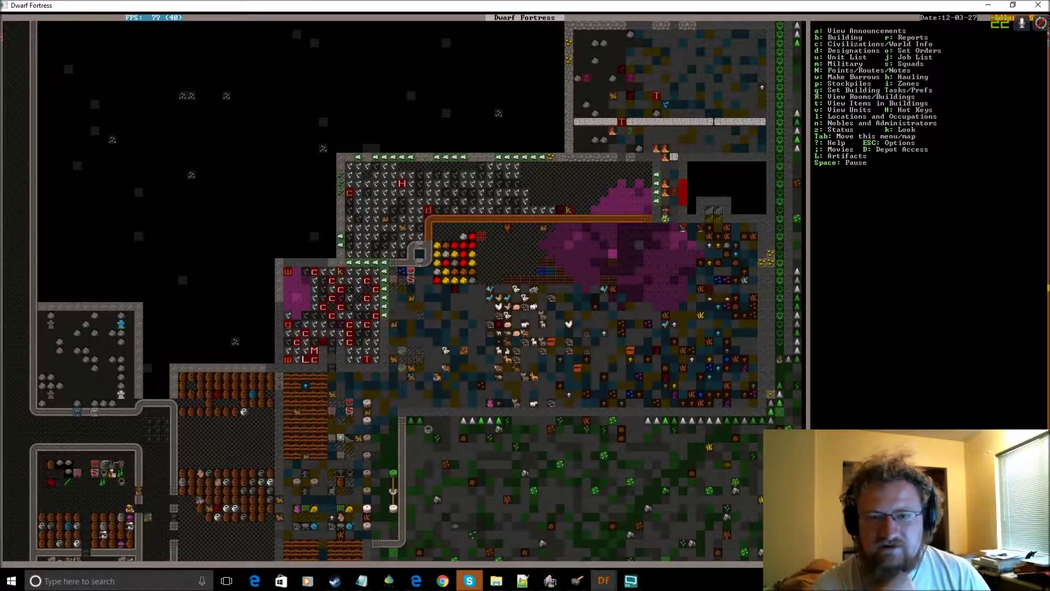
key("Down")
key("Left")
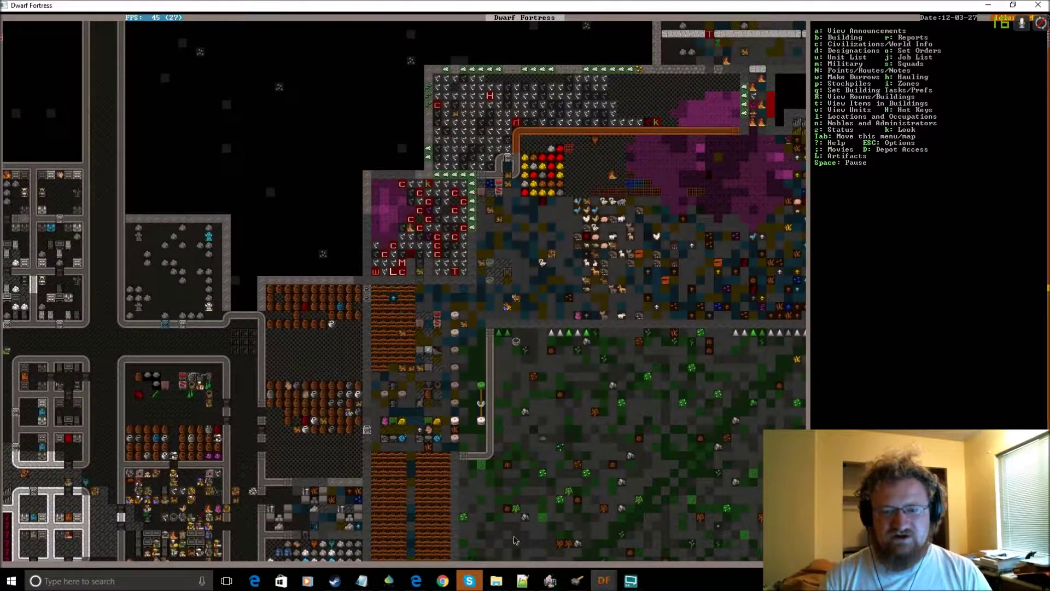
- Close the old unitretrieval.lua.txt copy in Notepad++, answering its save prompt
left_click(522, 581)
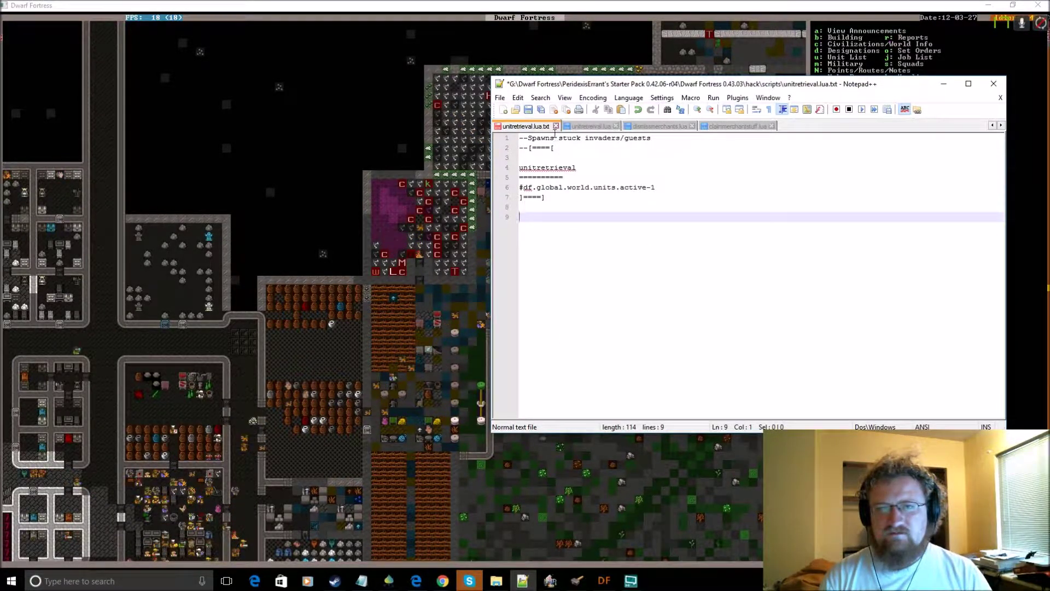
left_click(555, 127)
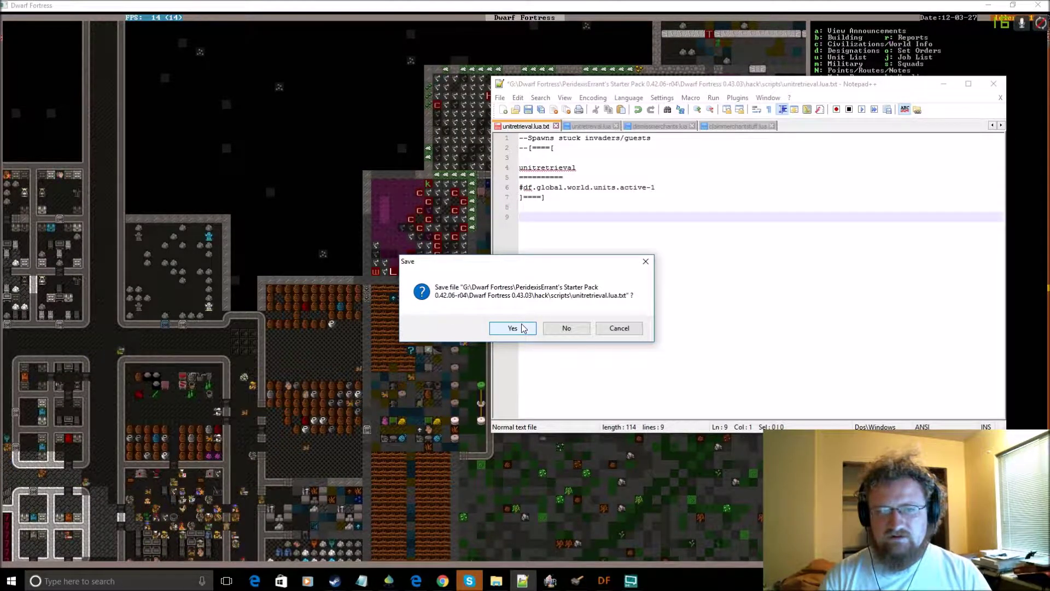
left_click(512, 328)
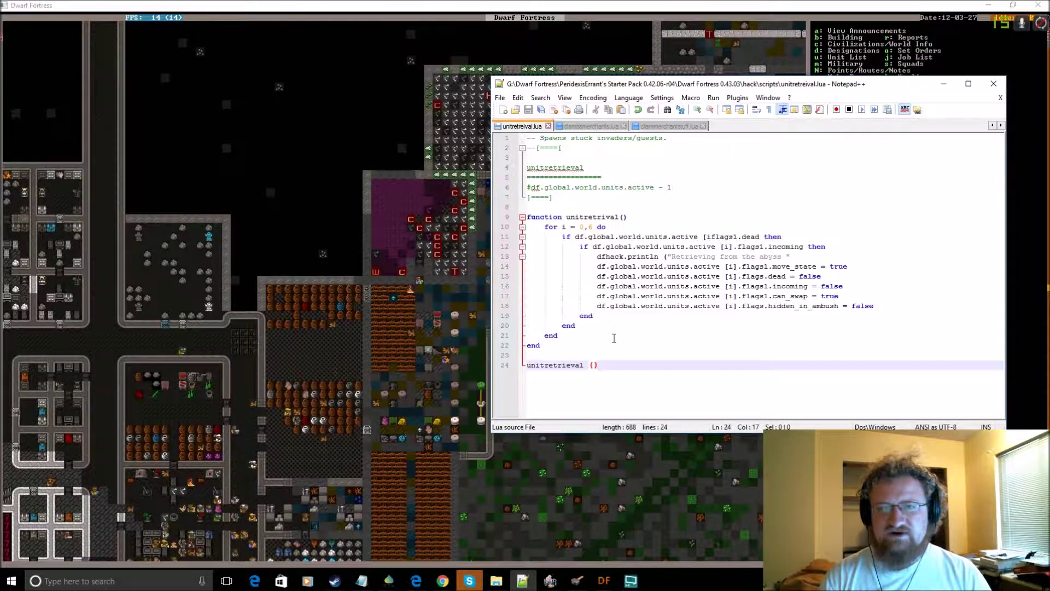
- Review the dismissmerchants.lua and claimmerchantstuff.lua scripts by selecting their code
left_click(589, 128)
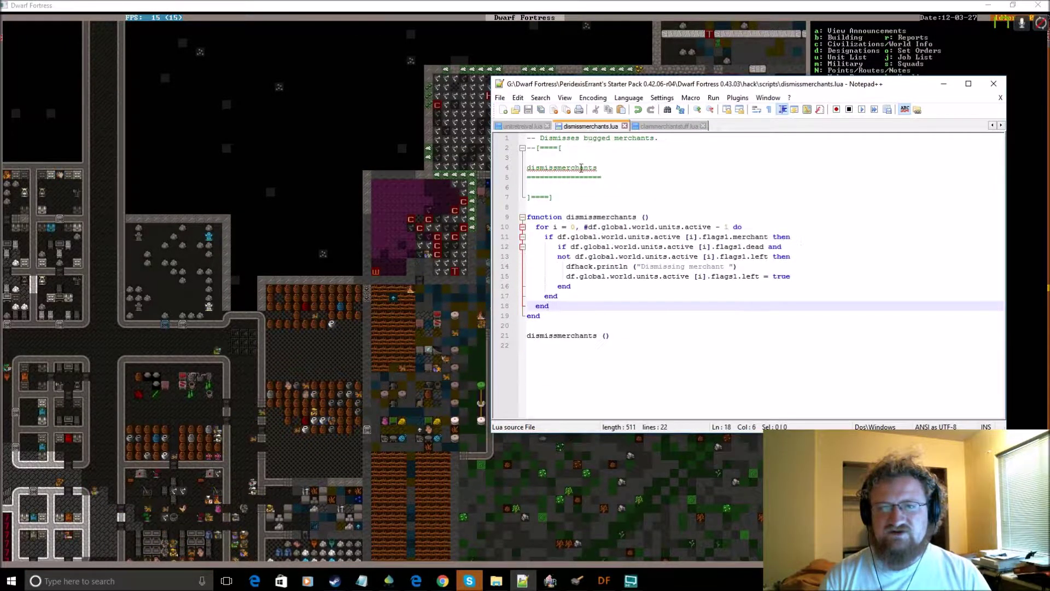
left_click_drag(527, 138, 626, 236)
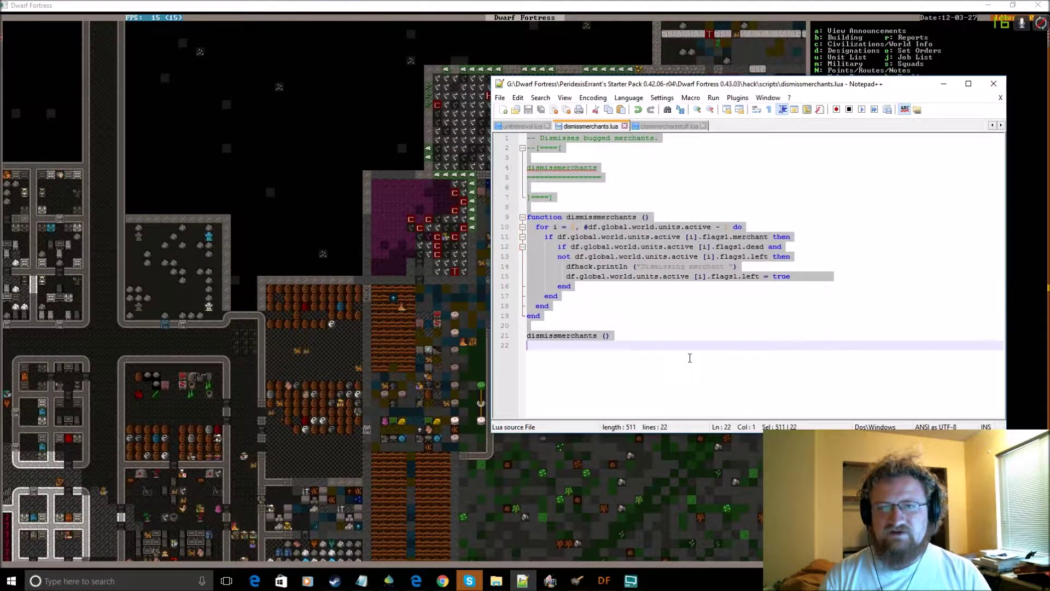
left_click(657, 296)
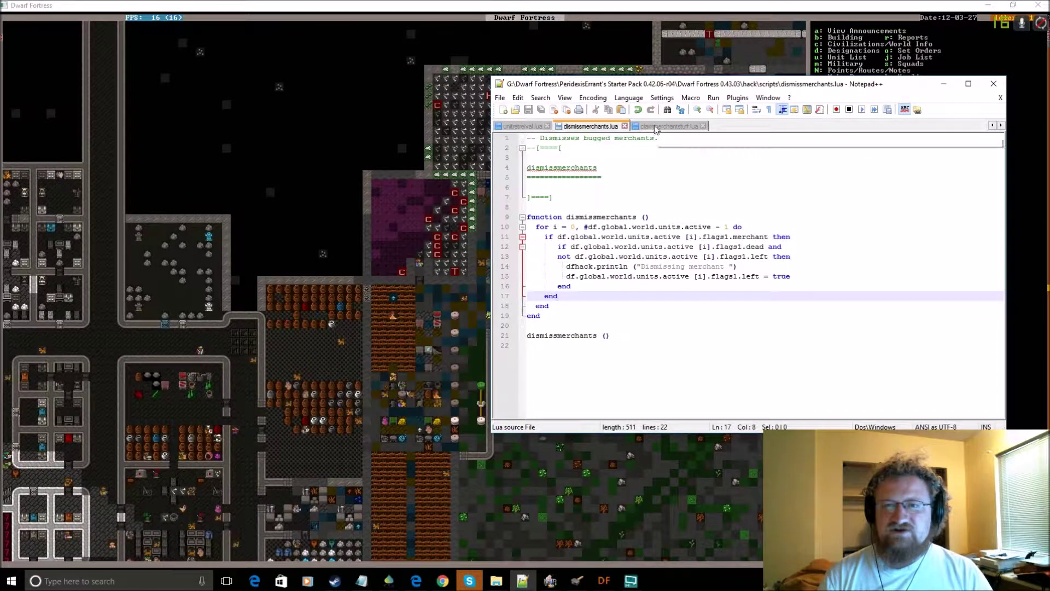
left_click(669, 126)
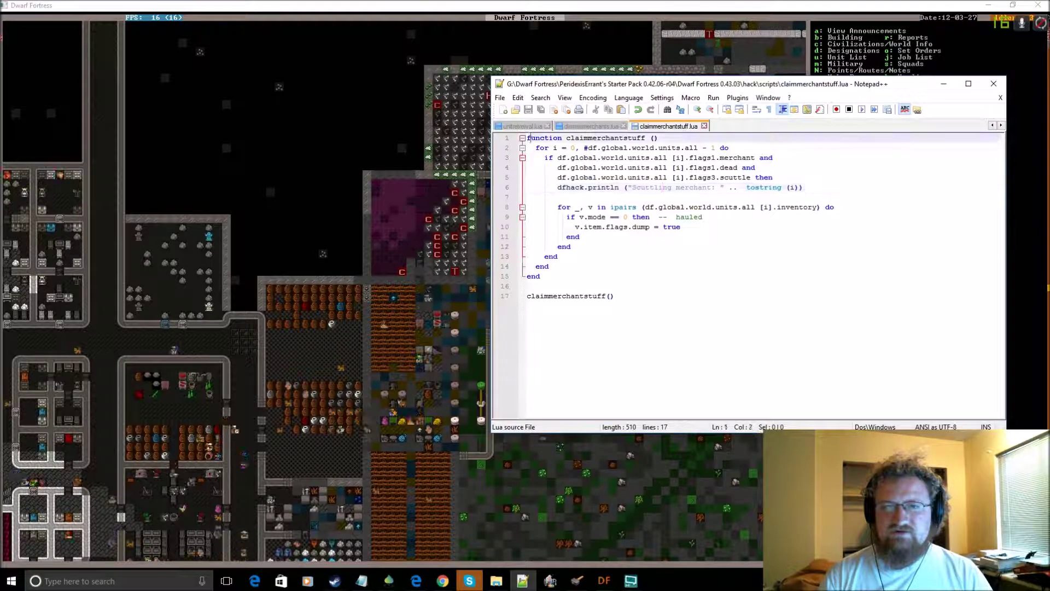
left_click_drag(528, 137, 673, 245)
left_click(673, 246)
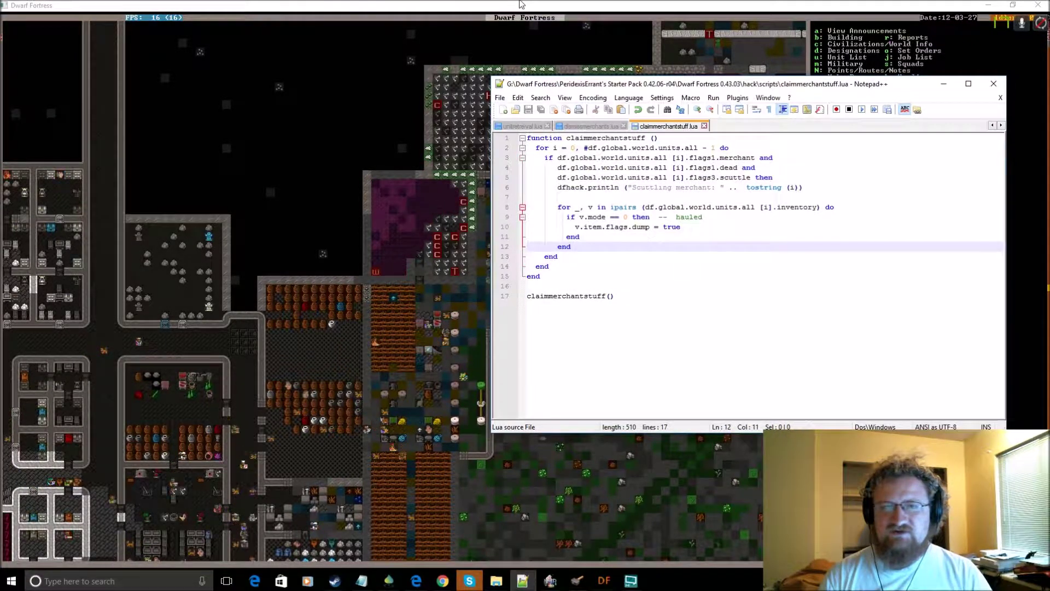
left_click(528, 6)
- List stocked weapons individually to check forbidden, melt and dump marks, then return to the map
key("z")
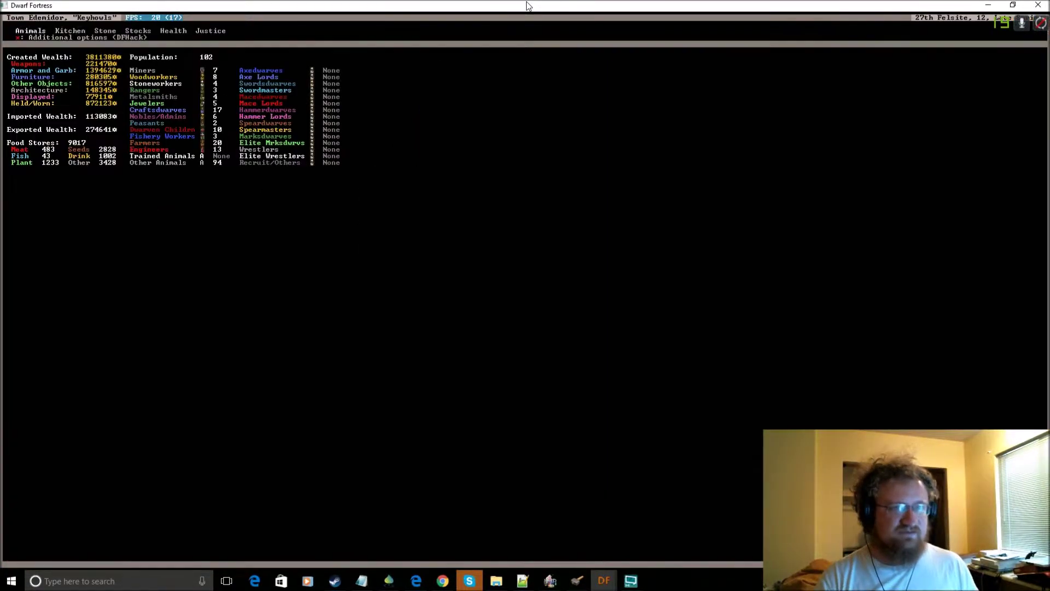
key("Escape")
key("Escape")
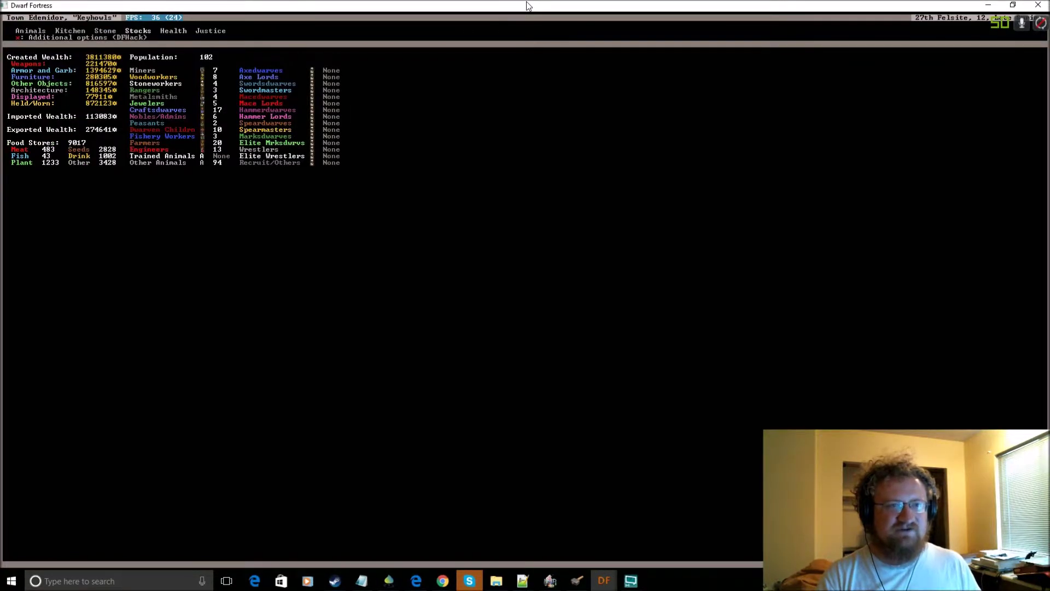
key("Return")
key("Down")
key("Down")
key("Down")
key("Down")
key("Down")
key("Down")
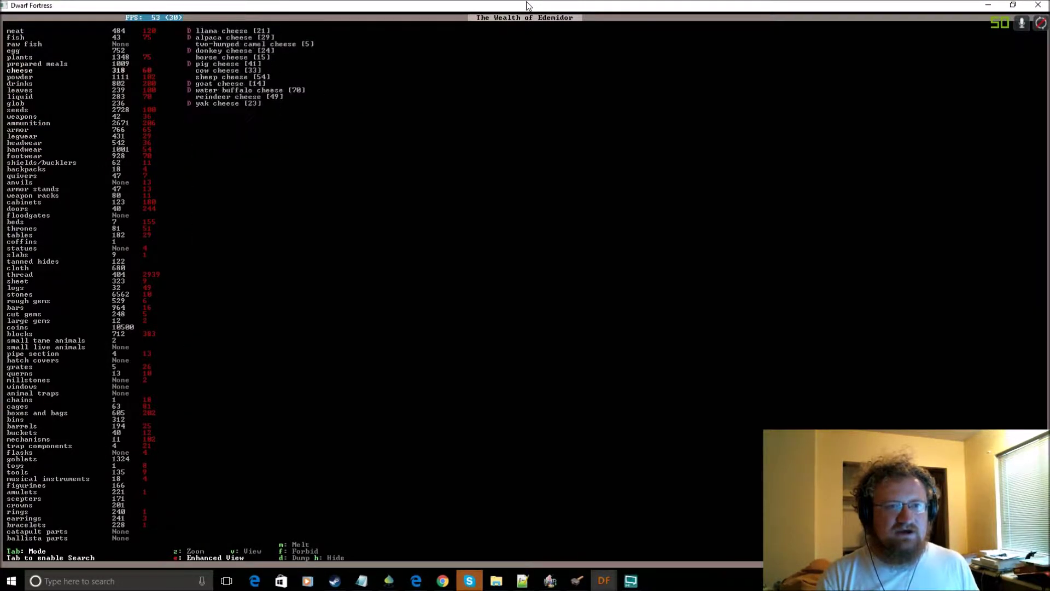
key("Down")
key("Down")
key("Down")
key("Down")
key("Down")
key("Down")
key("Down")
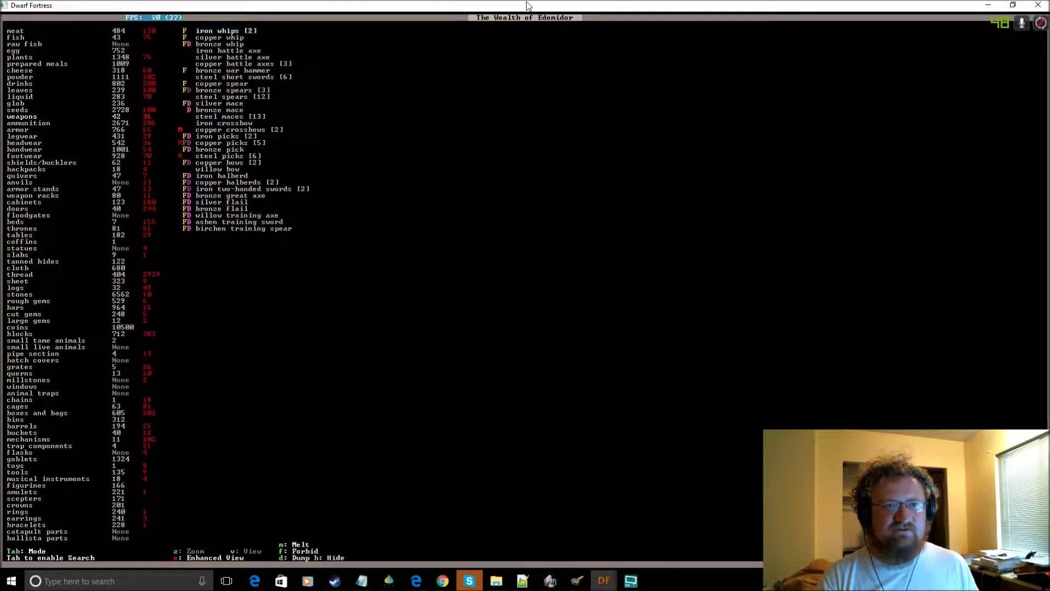
key("Tab")
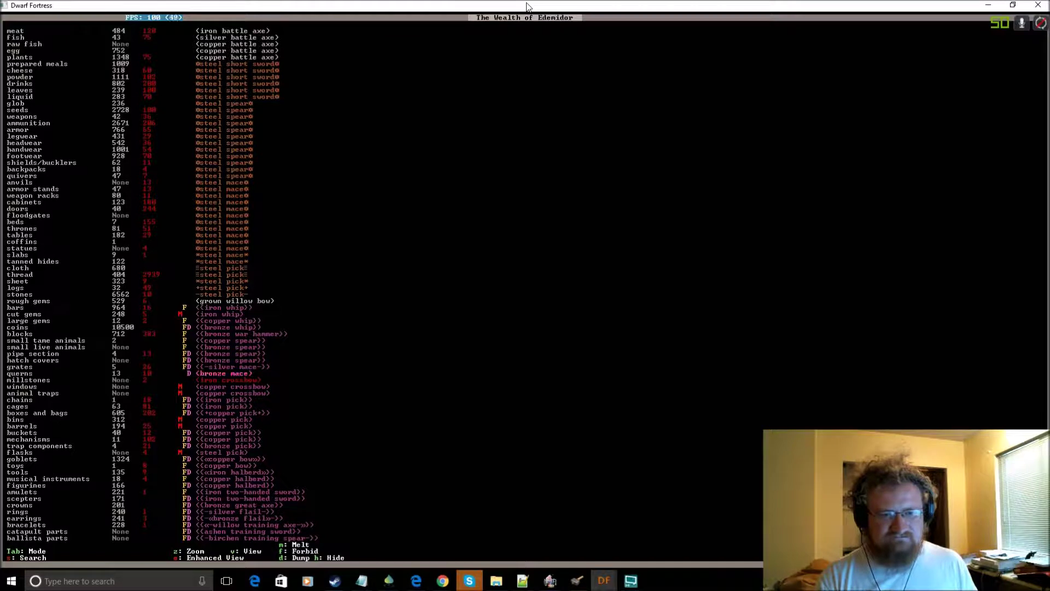
key("Escape")
key("Escape")
key("Left")
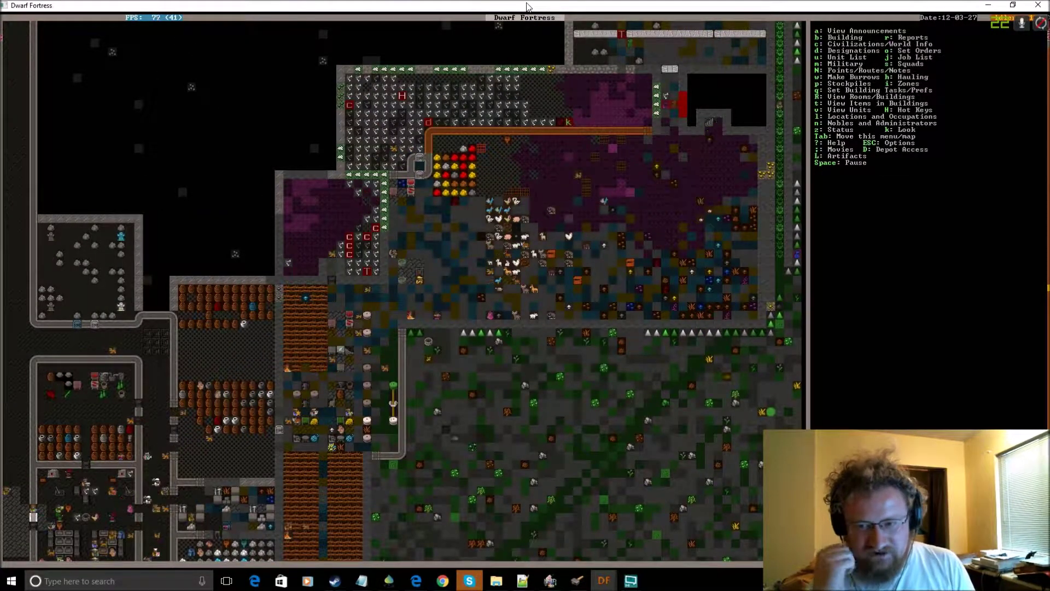
key("Up")
key("Up")
key("Up")
key("Up")
key("Up")
key("Up")
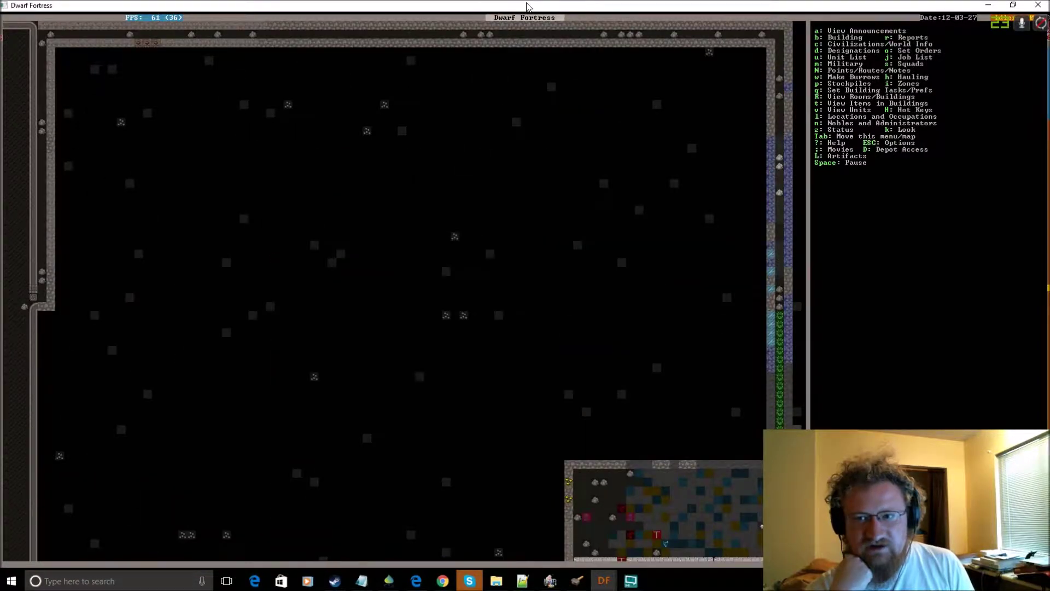
key("Down")
key("Down")
key("Down")
key("Down")
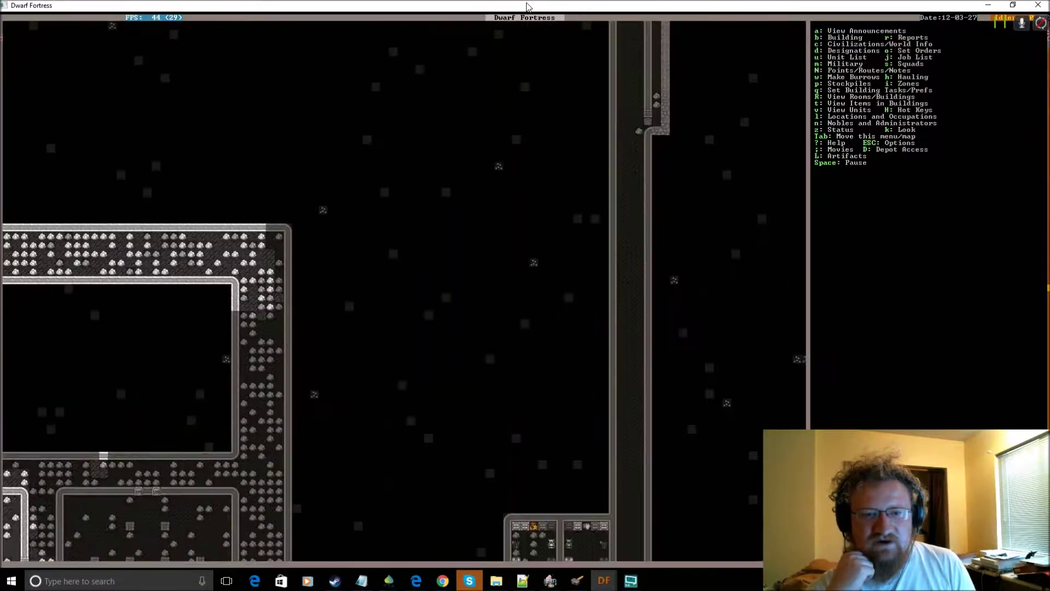
key("Down")
key("Down")
key("Down")
key("Down")
key("Down")
key("Left")
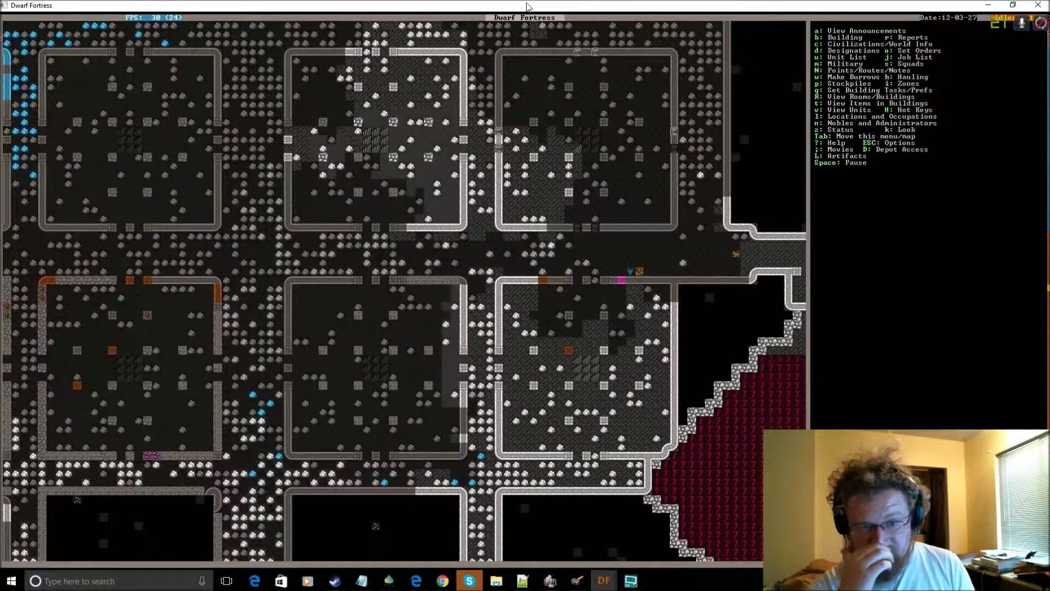
key("Up")
key("Up")
key("Up")
key("Right")
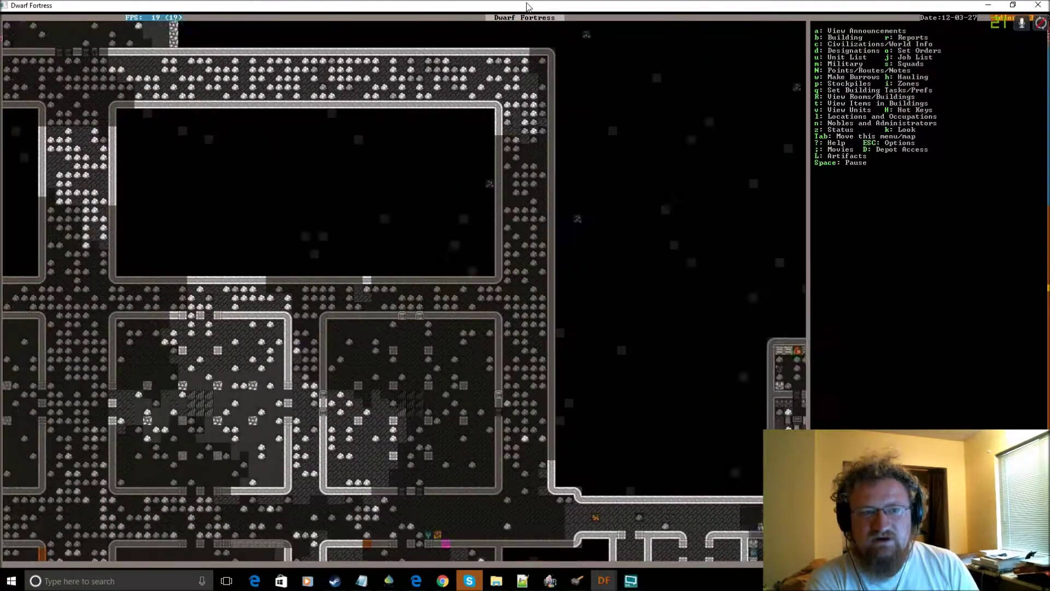
key("Down")
key("Right")
scroll(410, 295, "down", 1)
key("Right")
key("Right")
key("Down")
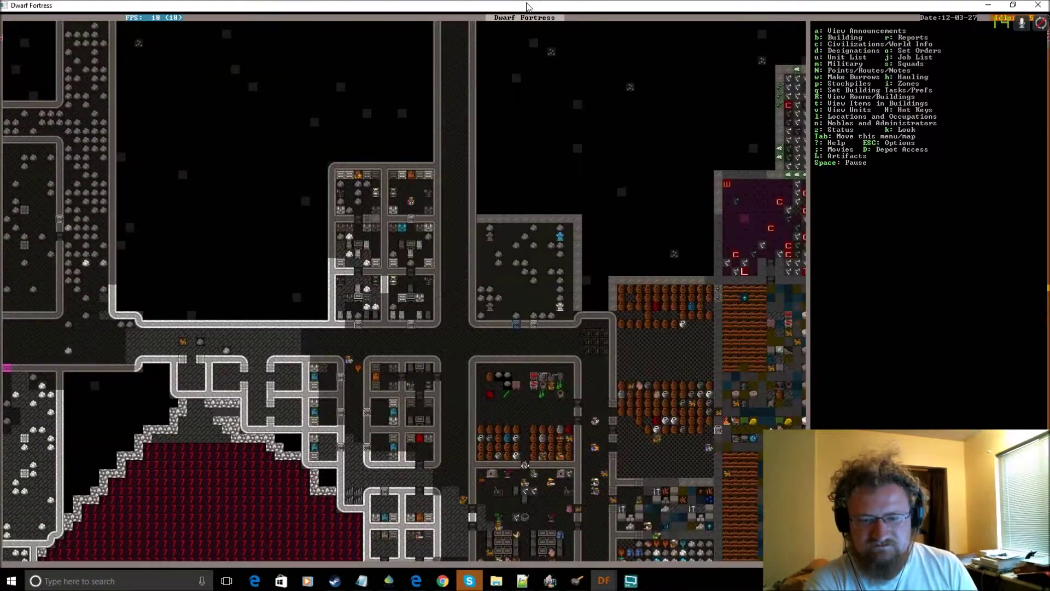
scroll(411, 296, "up", 1)
key("Left")
key("Left")
key("Left")
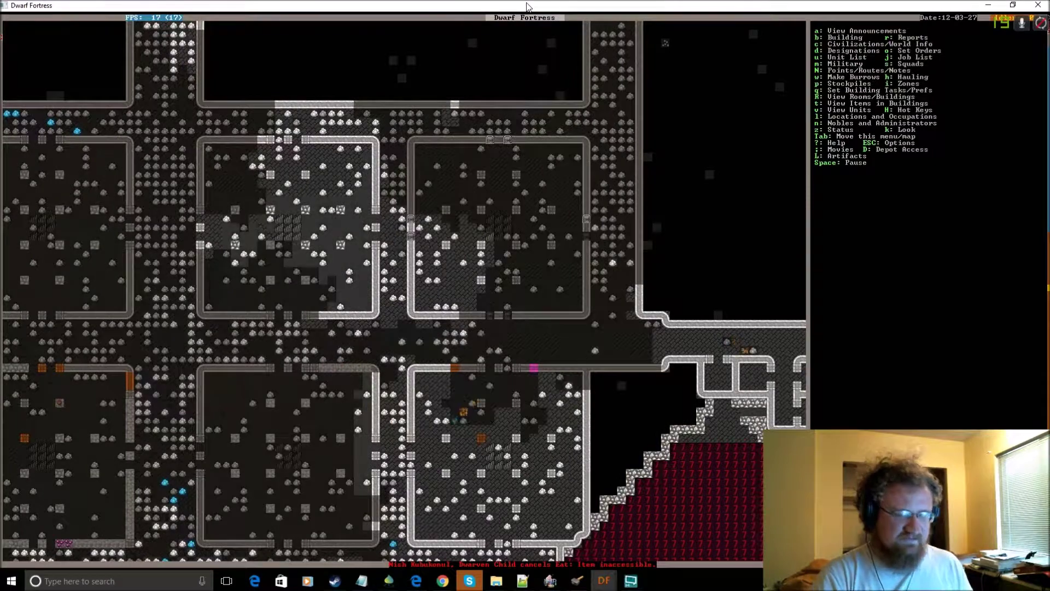
key("shift+period")
key("shift+period")
key("shift+period")
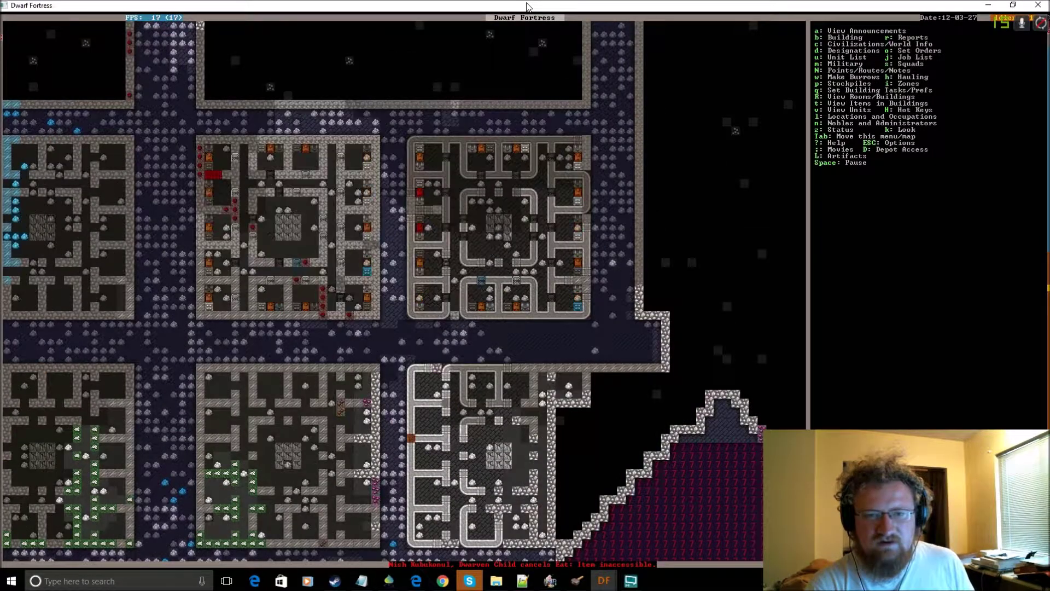
key("shift+comma")
key("d")
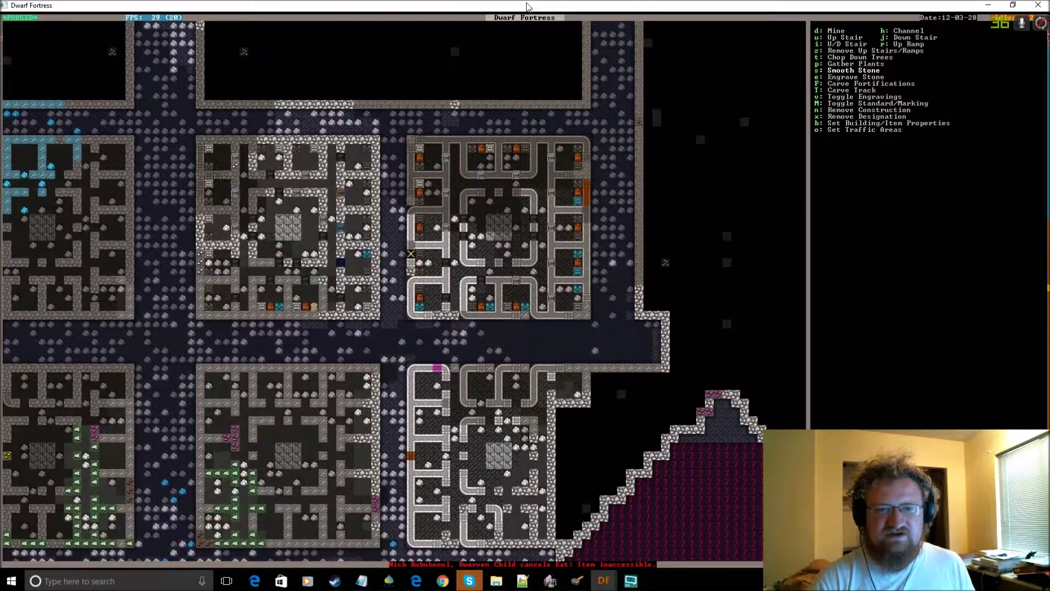
key("Up")
key("Up")
key("Up")
key("Right")
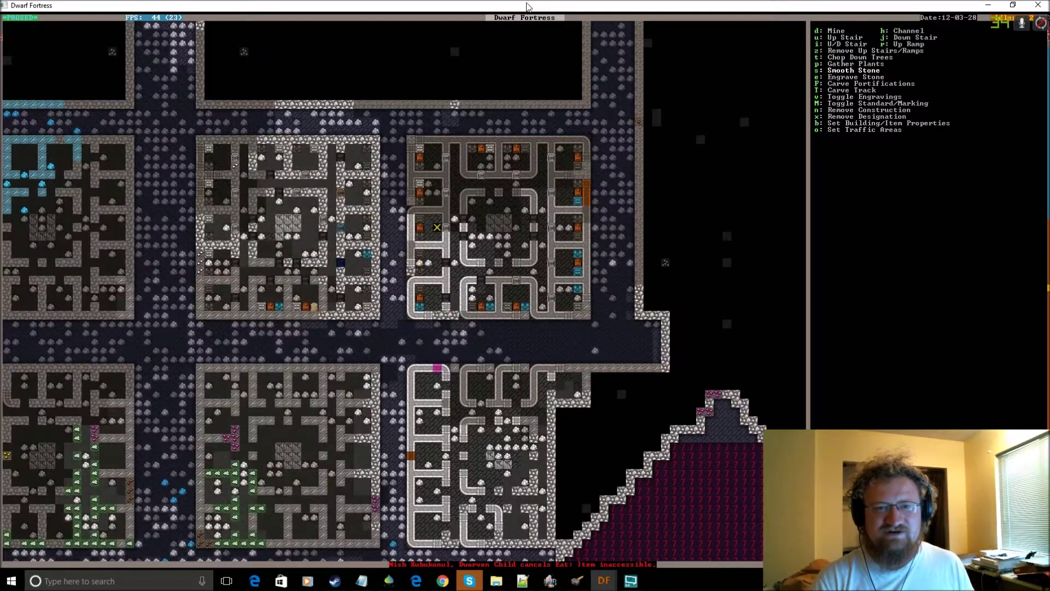
key("Escape")
key("s")
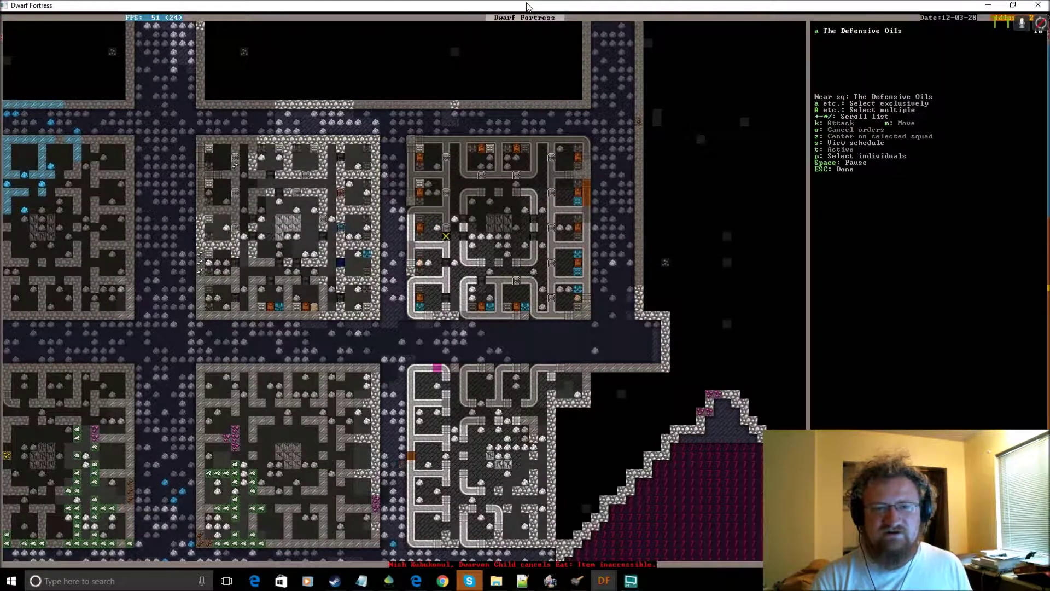
key("Escape")
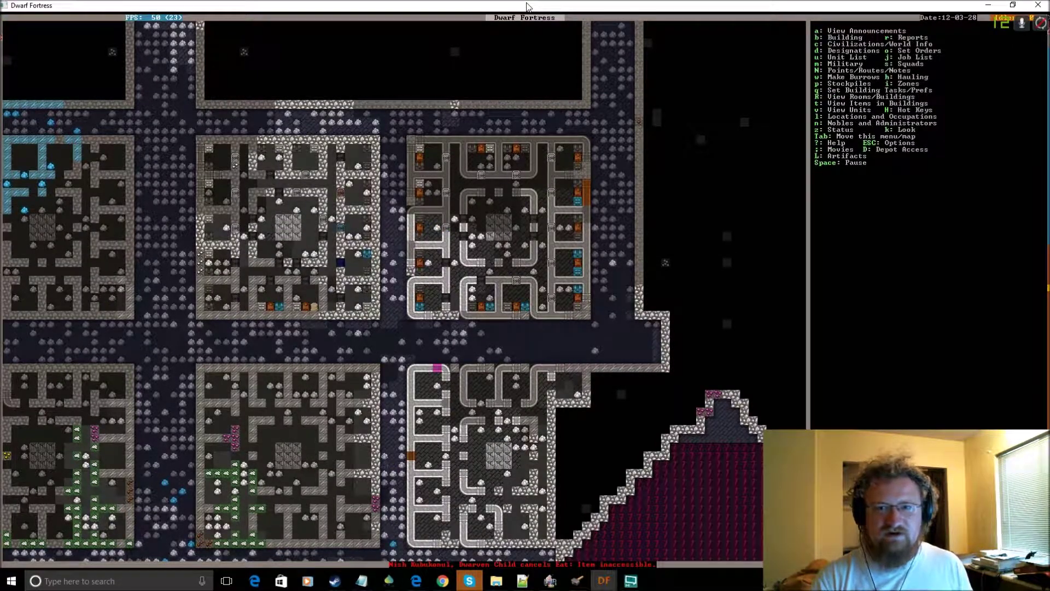
key("d")
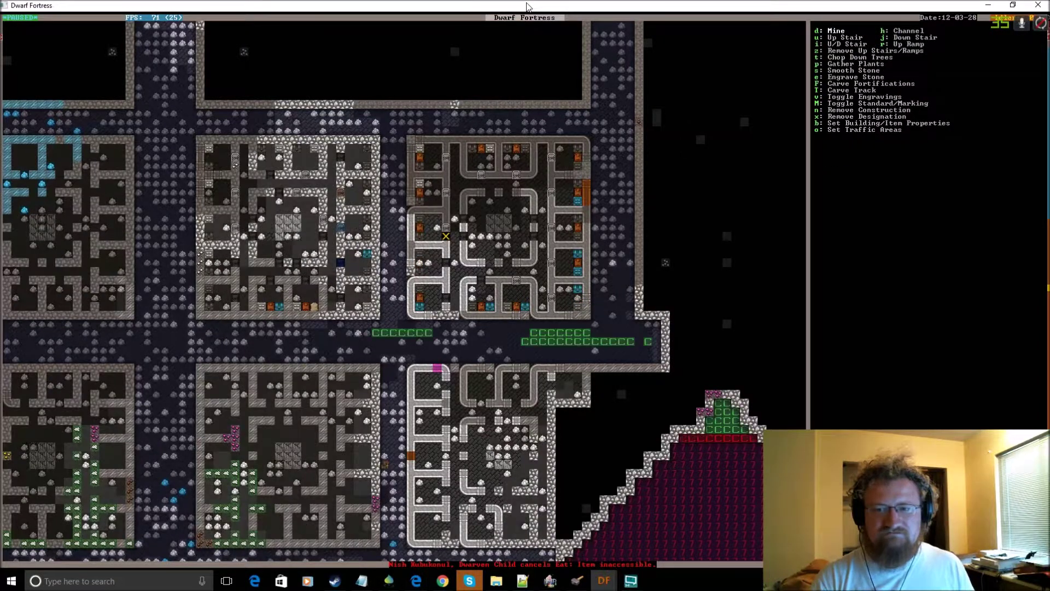
key("Escape")
key("Right")
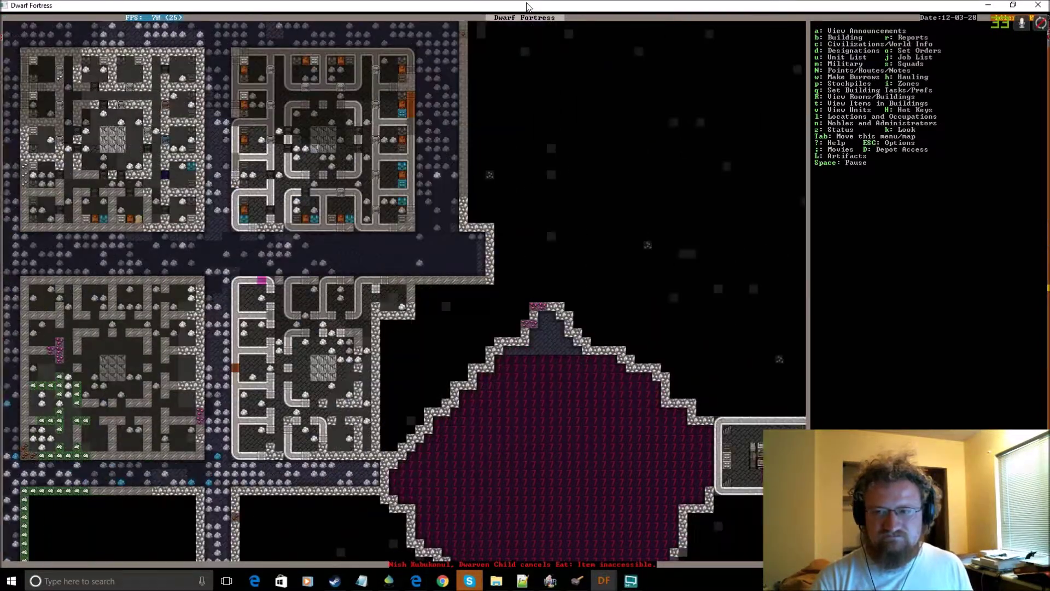
key("bracketleft")
key("shift+comma")
key("bracketright")
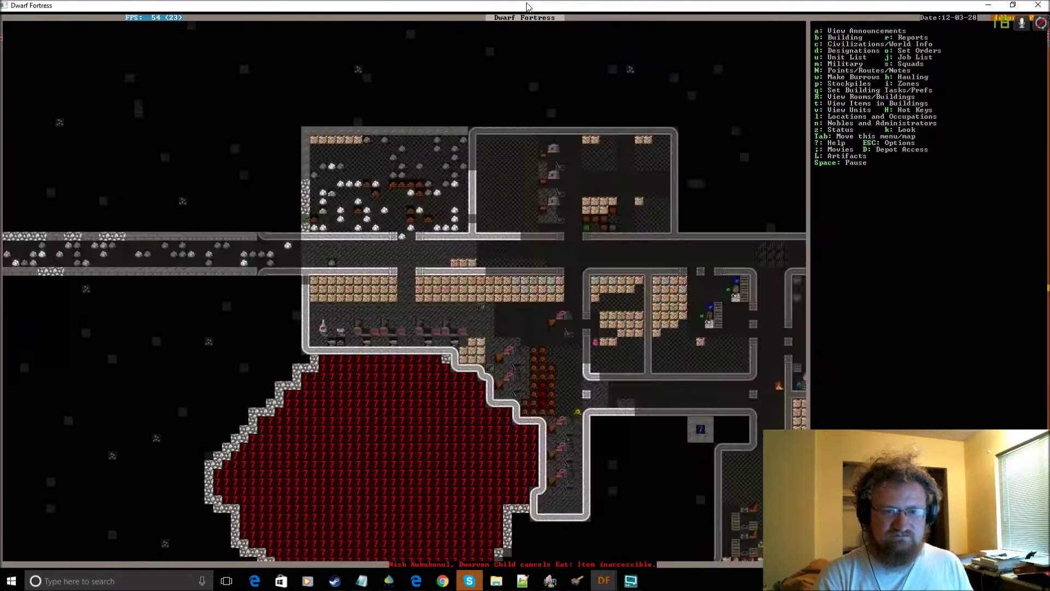
key("bracketleft")
key("Right")
key("shift+comma")
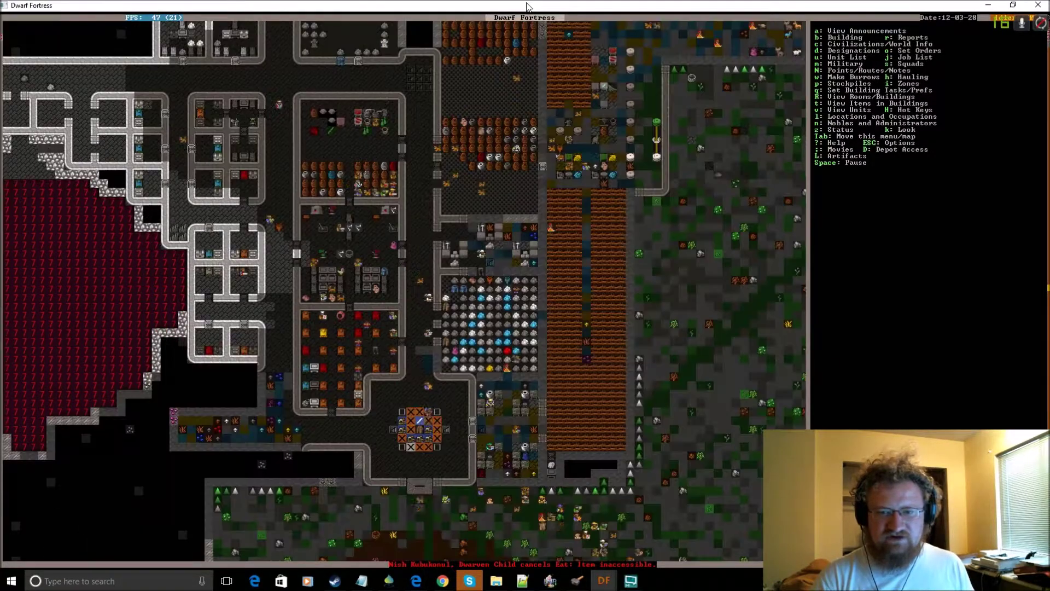
key("bracketright")
key("Down")
key("Down")
key("Down")
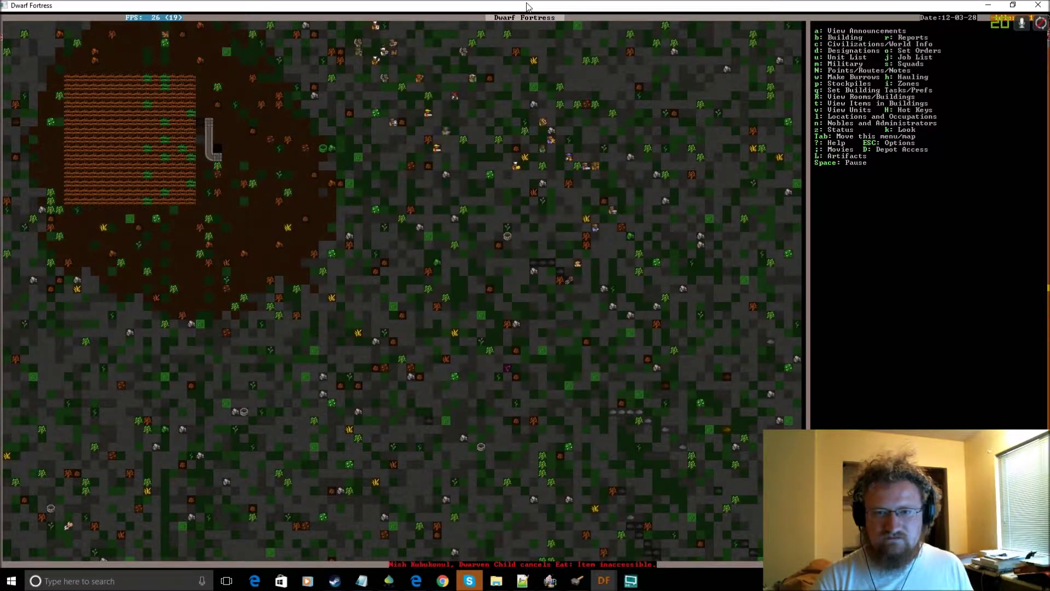
- Check the citizens list of units and their jobs
key("Up")
key("u")
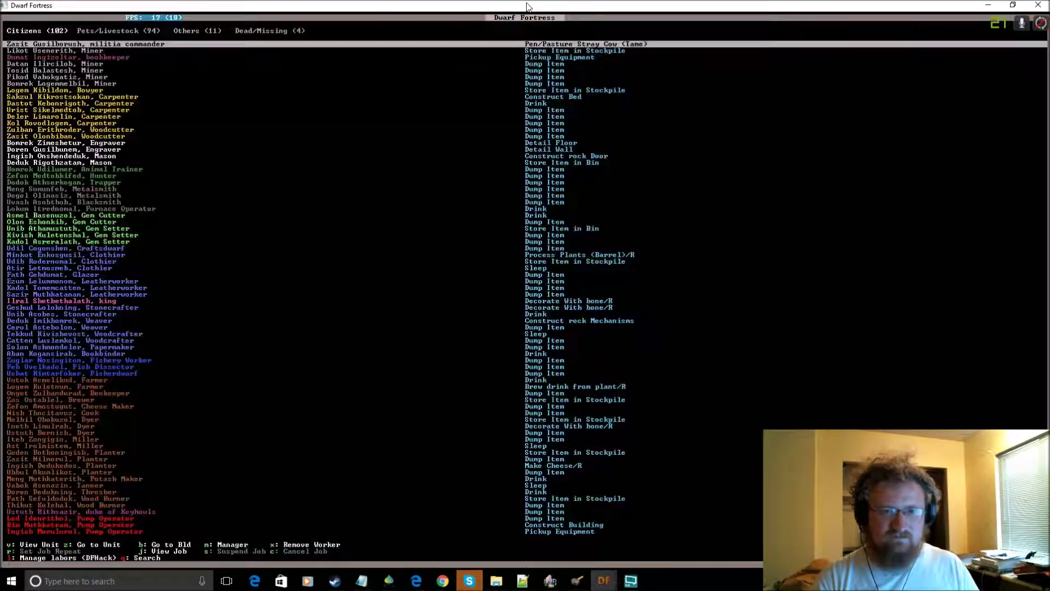
key("Down")
key("Escape")
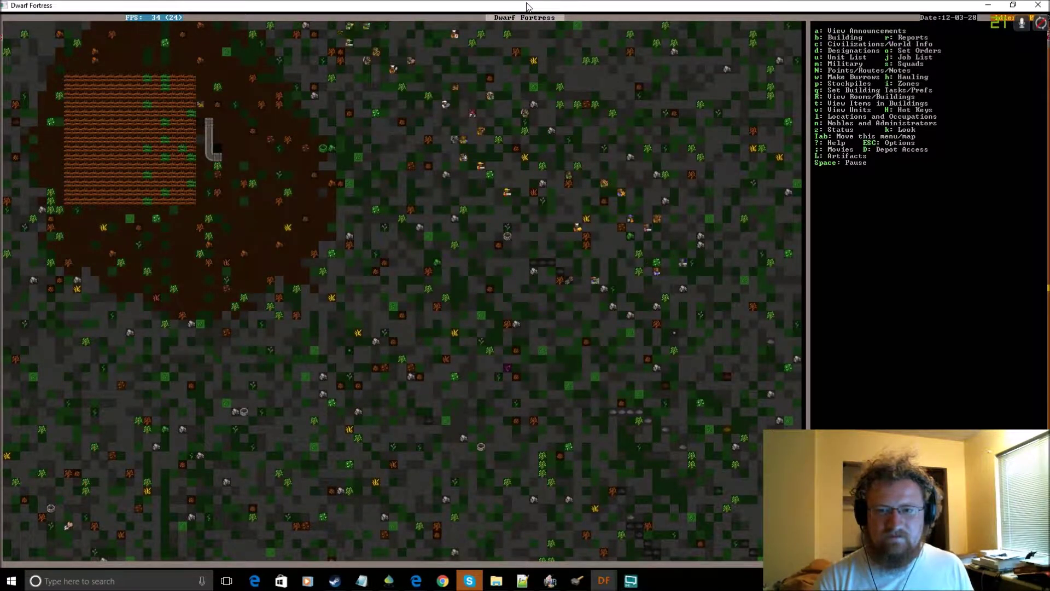
- Survey the surface and the dug room one level down, then bring up Status
key("shift+Home")
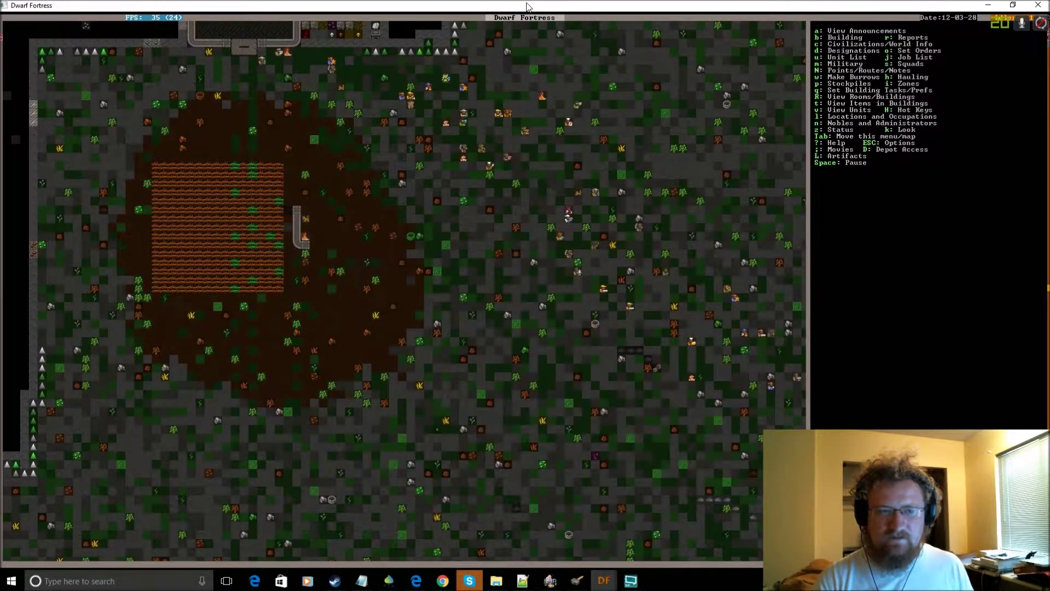
key("shift+period")
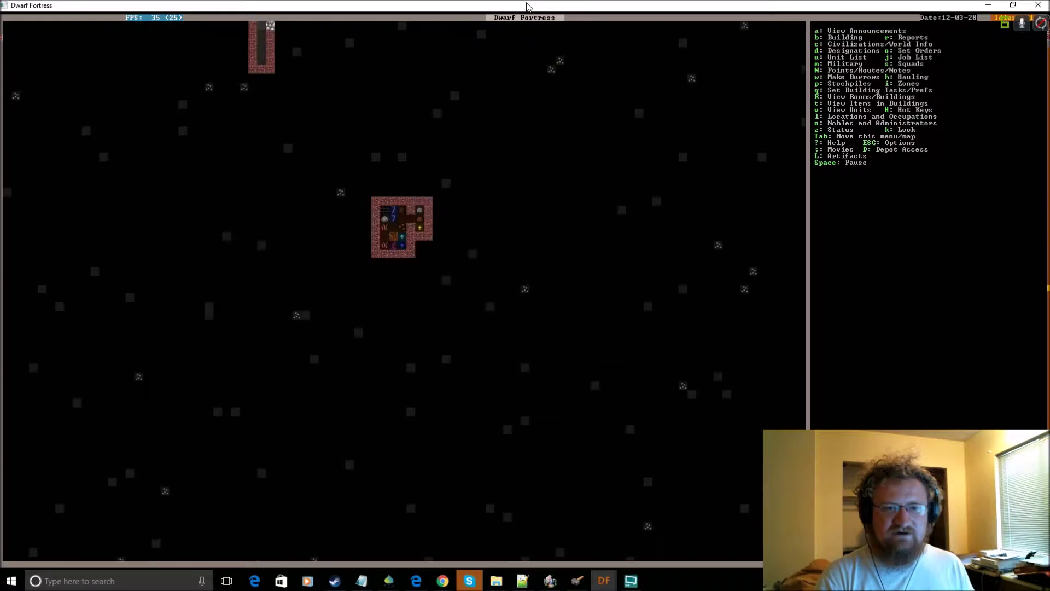
key("shift+comma")
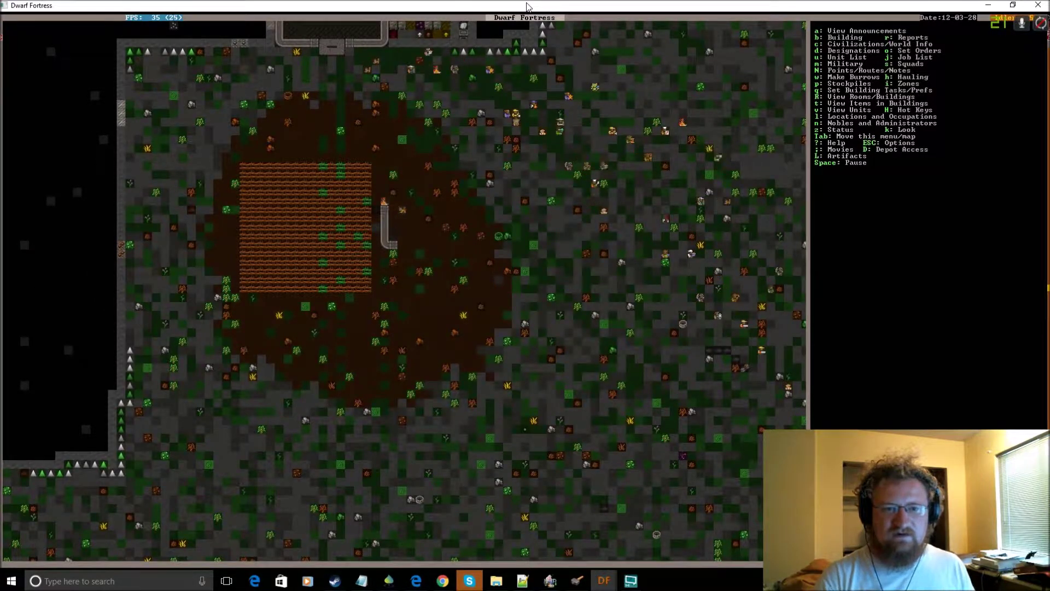
key("shift+Right")
key("shift+Right")
key("shift+Down")
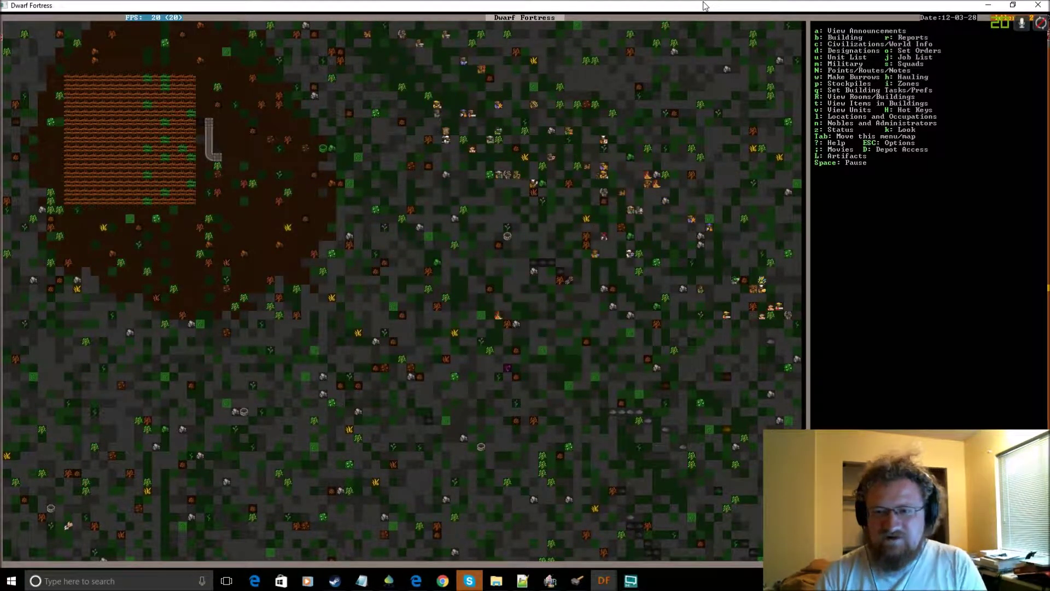
key("z")
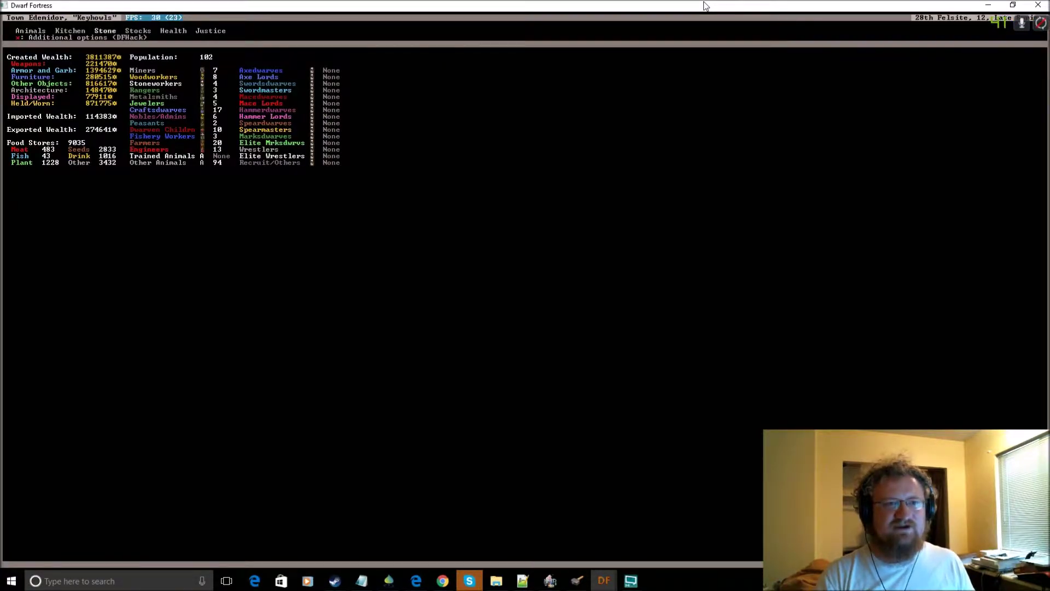
- Show stocks as individual stacks and browse from meat down to drinks
key("Right")
key("Return")
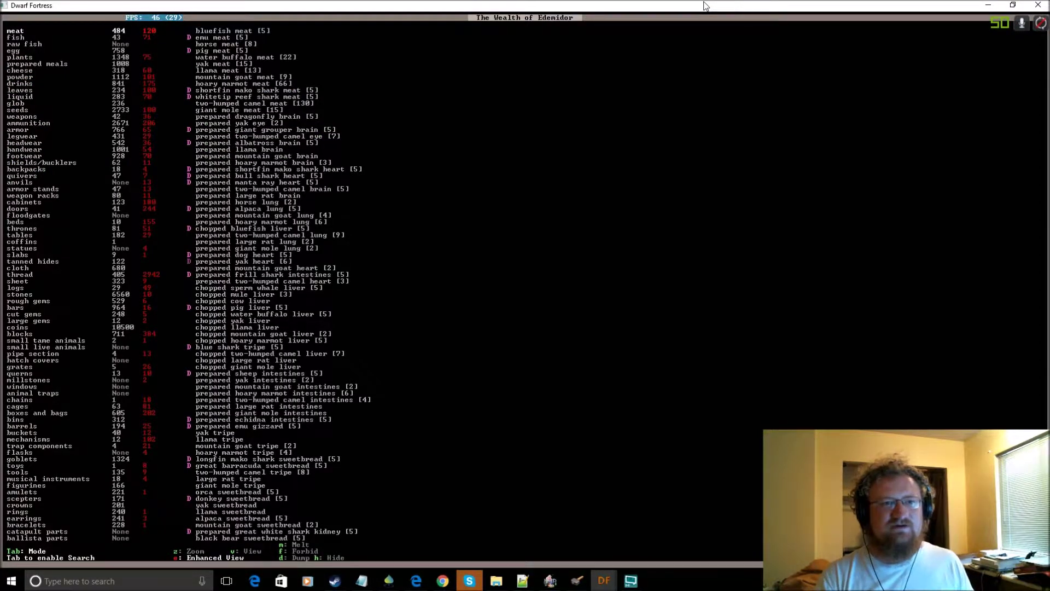
key("Tab")
key("Up")
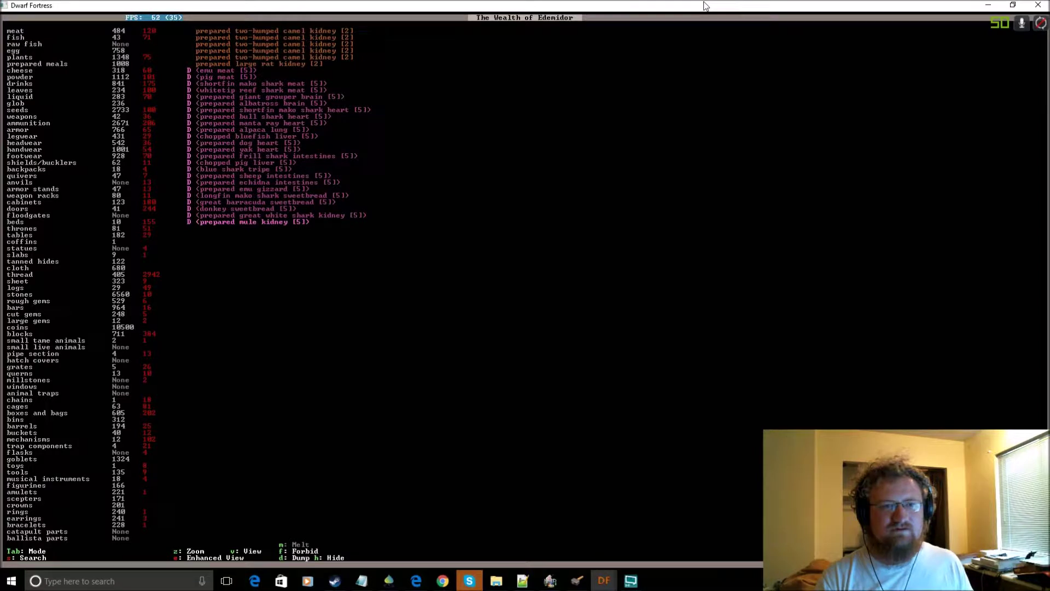
key("Down")
key("Down")
key("Down")
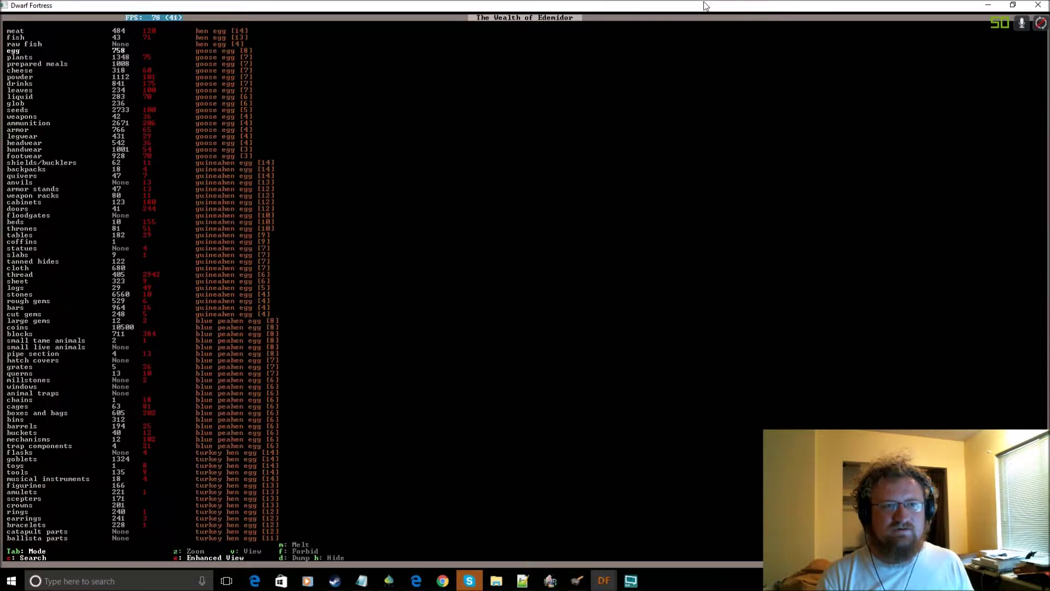
key("Down")
key("Down")
key("Down")
key("Down")
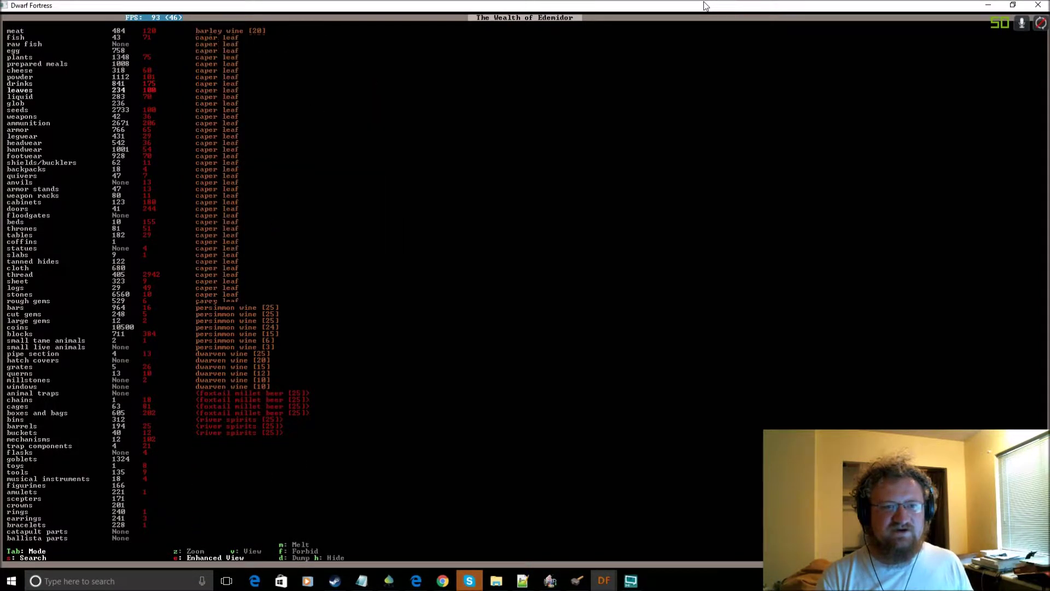
key("Down")
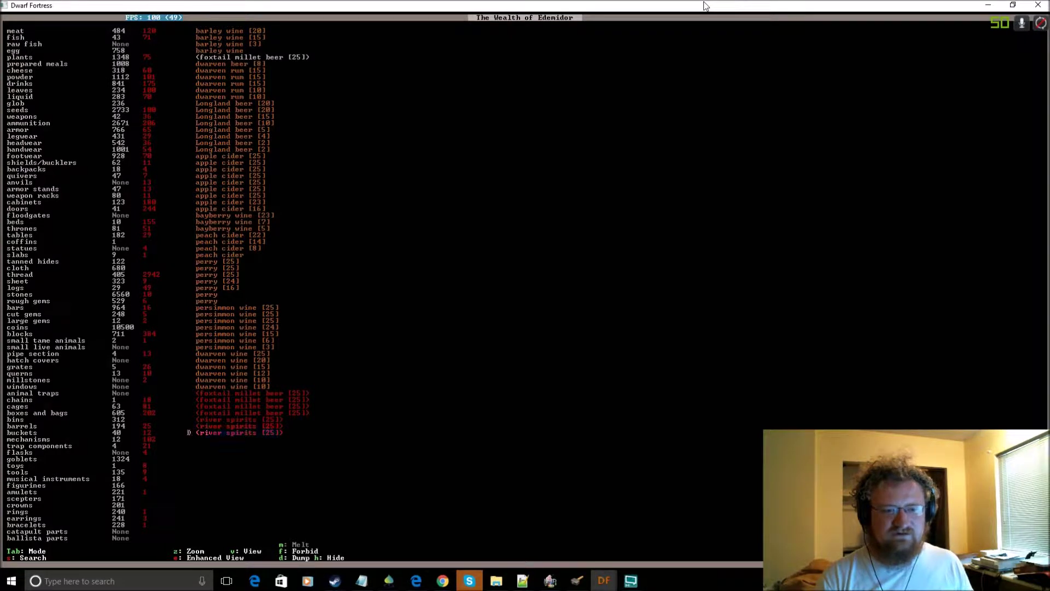
key("Up")
key("Up")
key("Up")
key("Up")
key("Down")
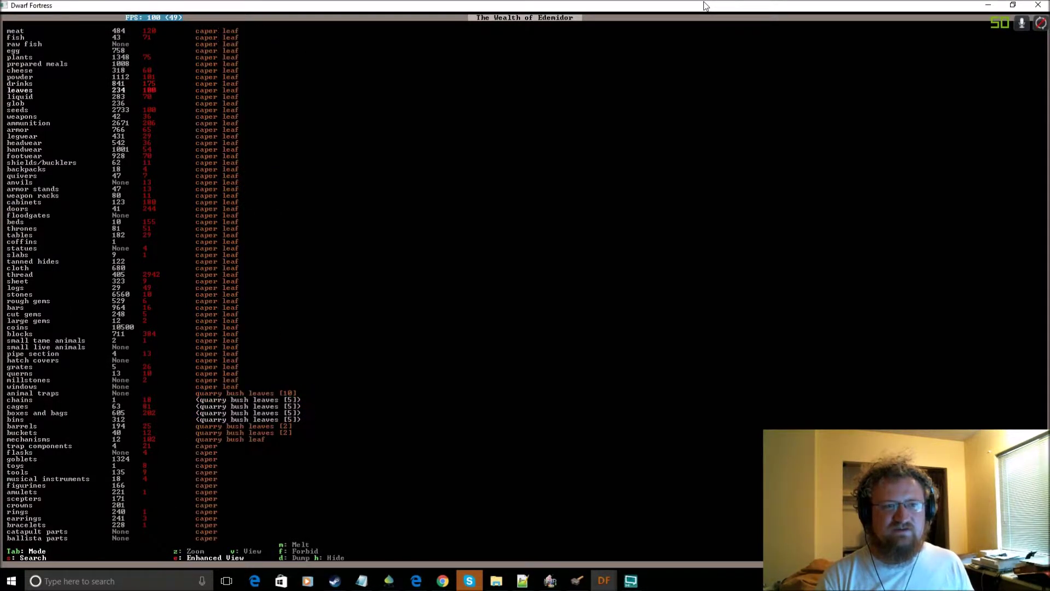
- Toggle the leaf stacks view and move to the liquid category
key("Tab")
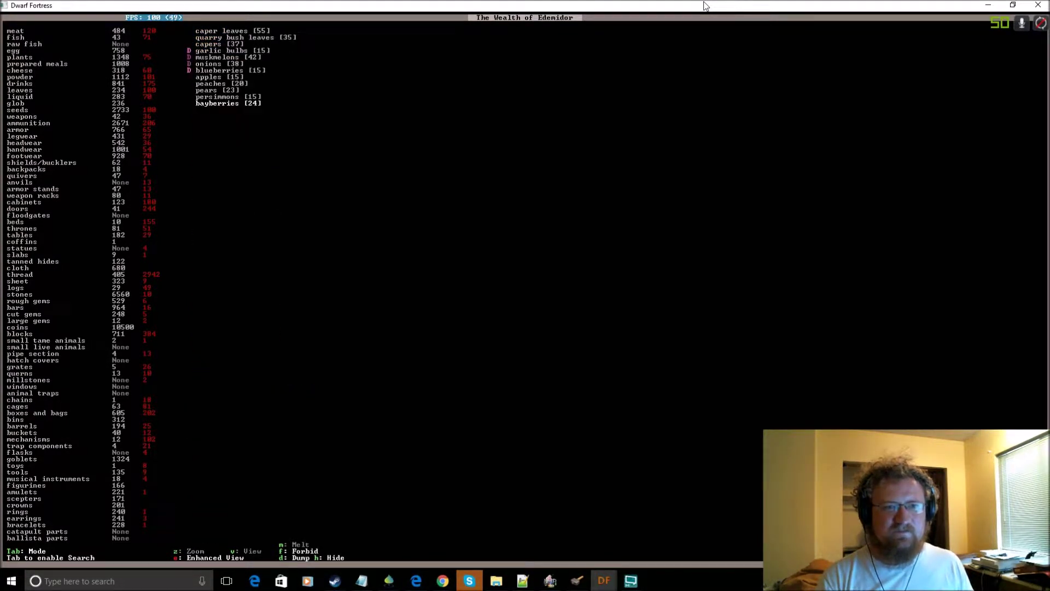
key("Tab")
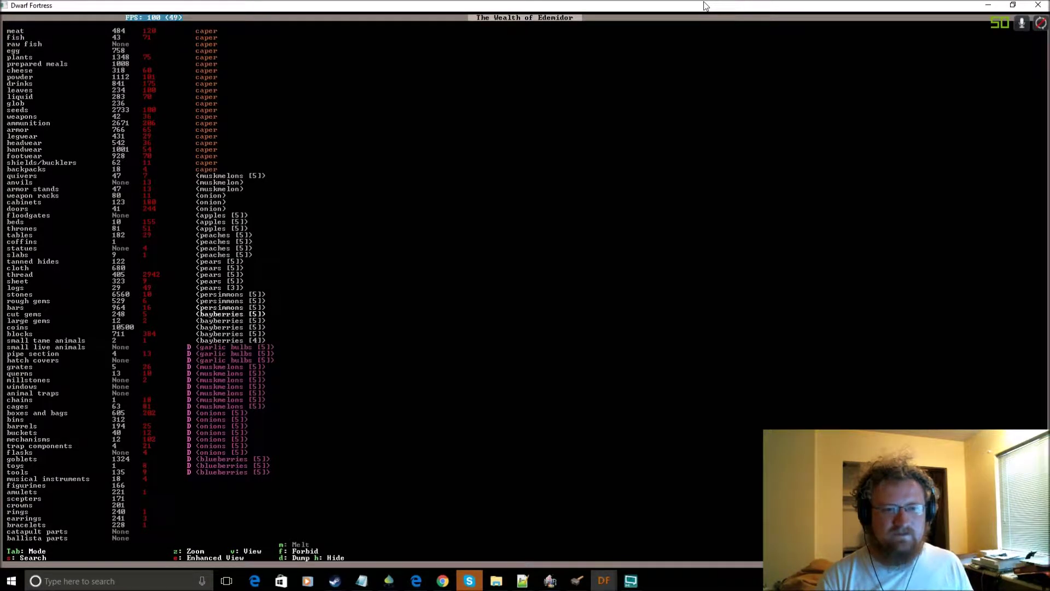
key("Down")
key("Down")
key("Left")
key("Down")
key("Right")
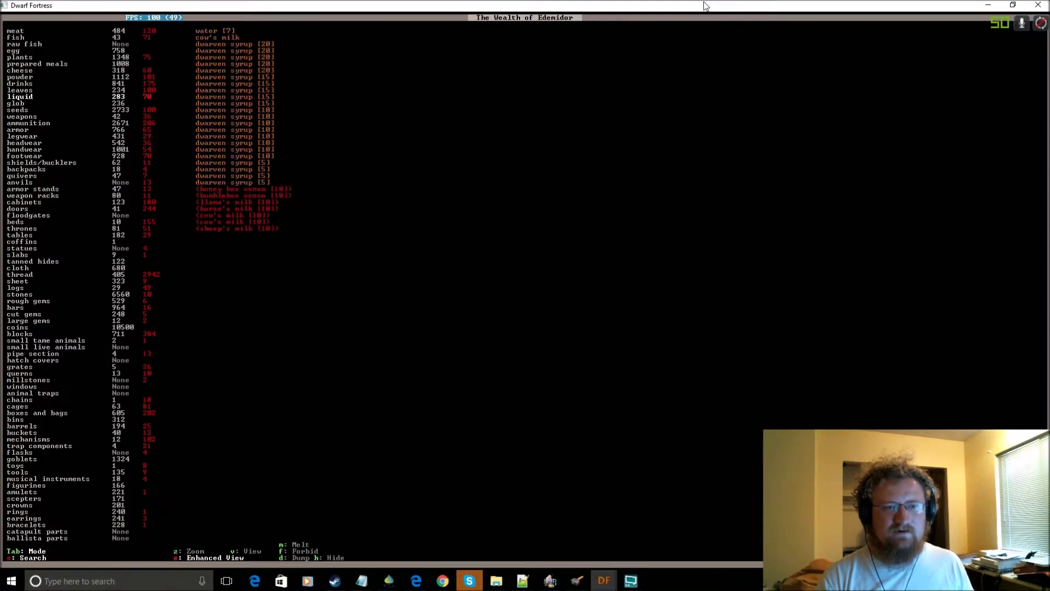
- Mark the cow's milk and sheep's milk stacks for dumping
key("d")
key("Up")
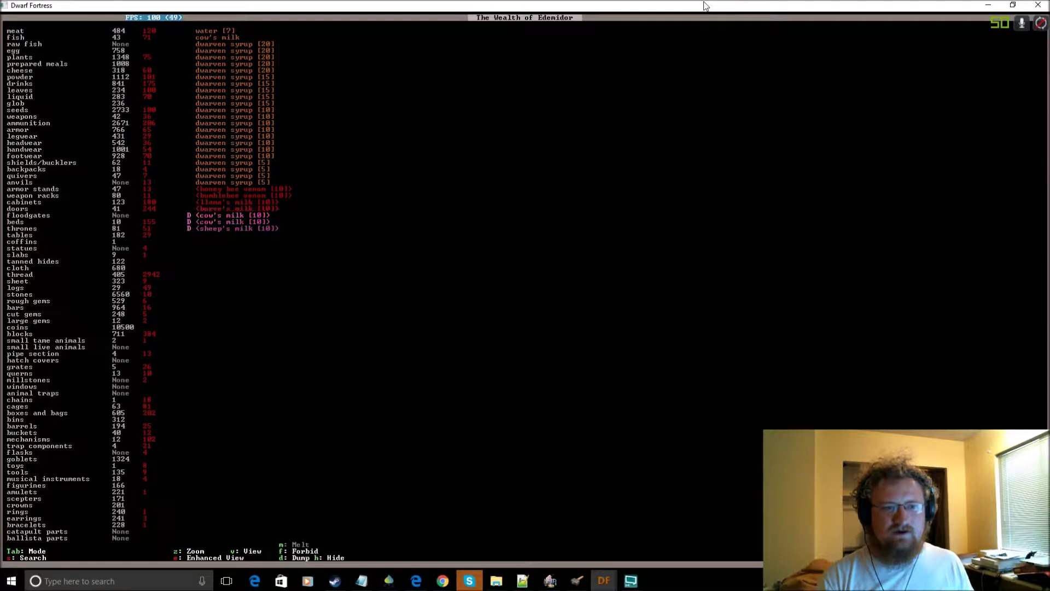
key("d")
key("Up")
key("d")
key("Up")
key("d")
key("Up")
- Step on through the glob category toward weapons
key("Left")
key("Down")
key("Down")
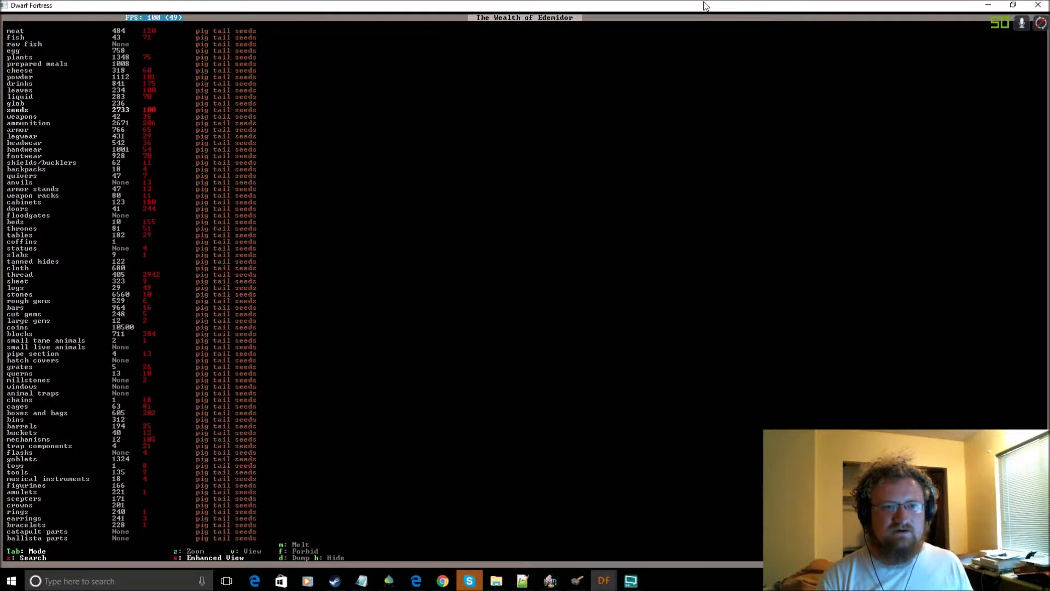
key("Down")
key("Up")
key("Up")
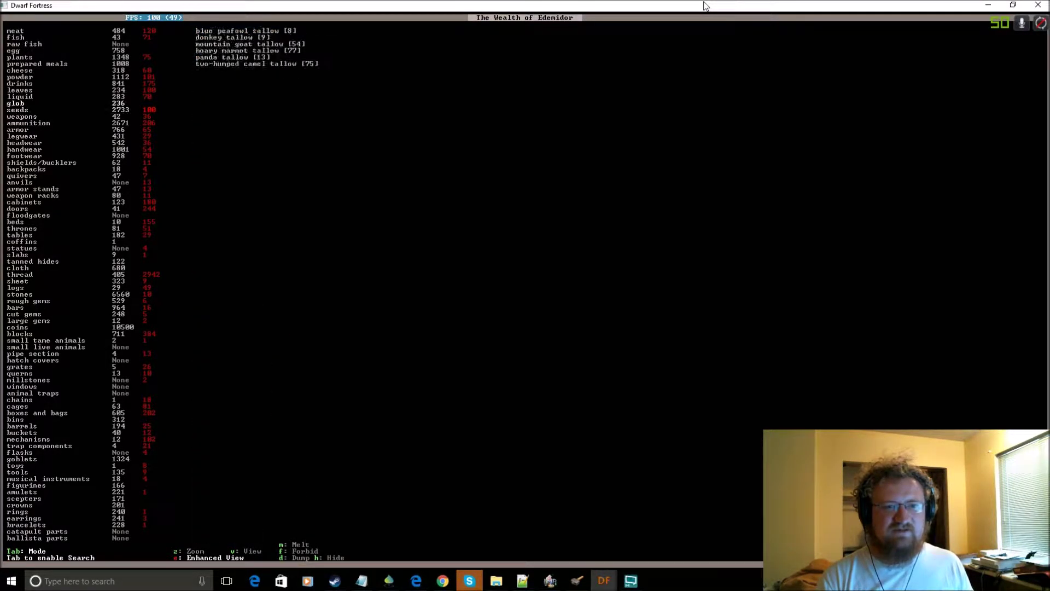
key("Down")
- List weapons individually and unforbid the silver mace
key("Tab")
key("Down")
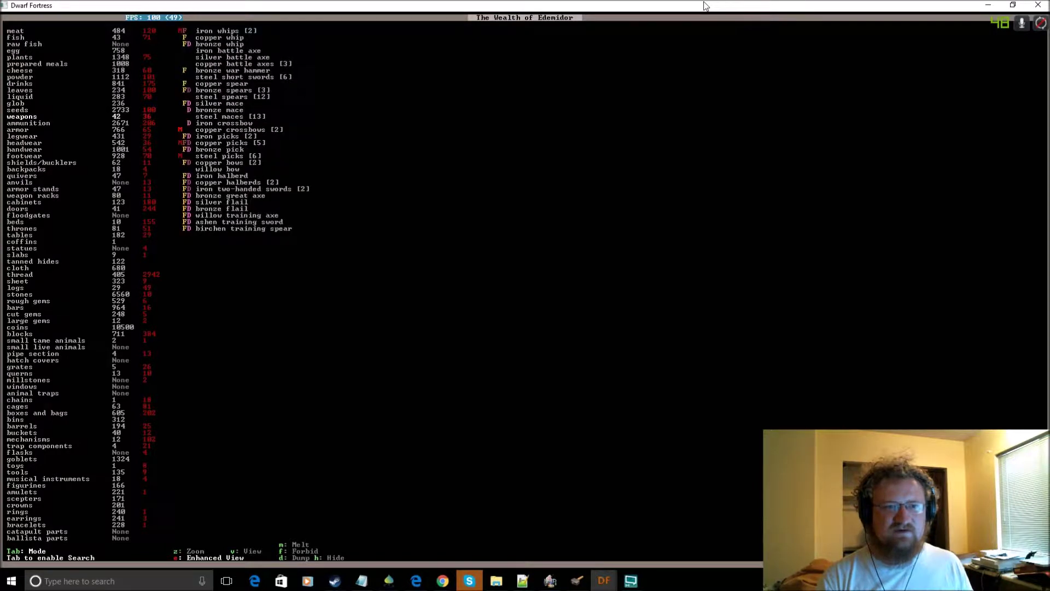
key("Tab")
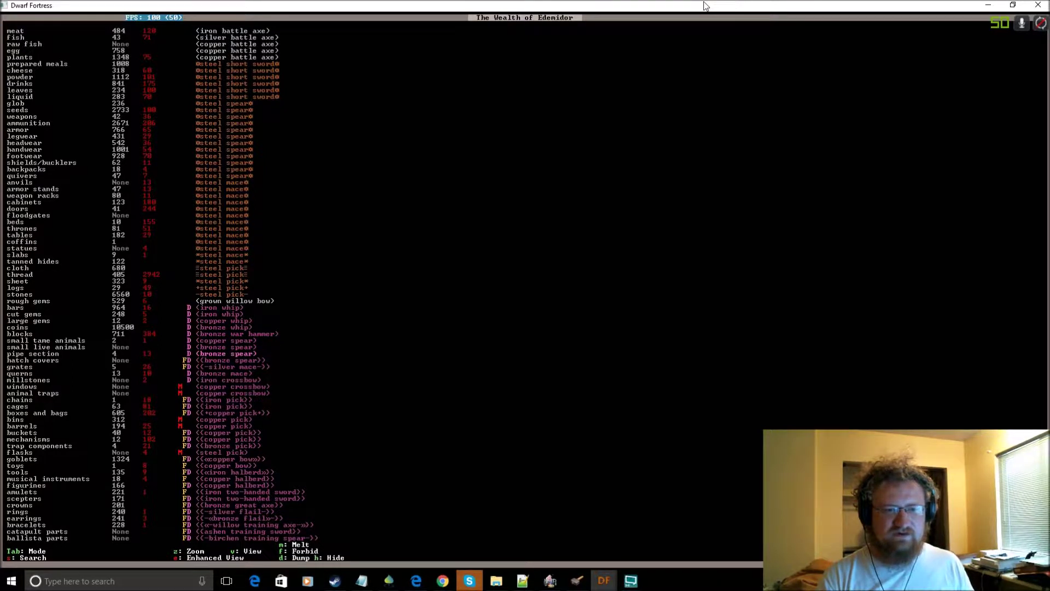
key("f")
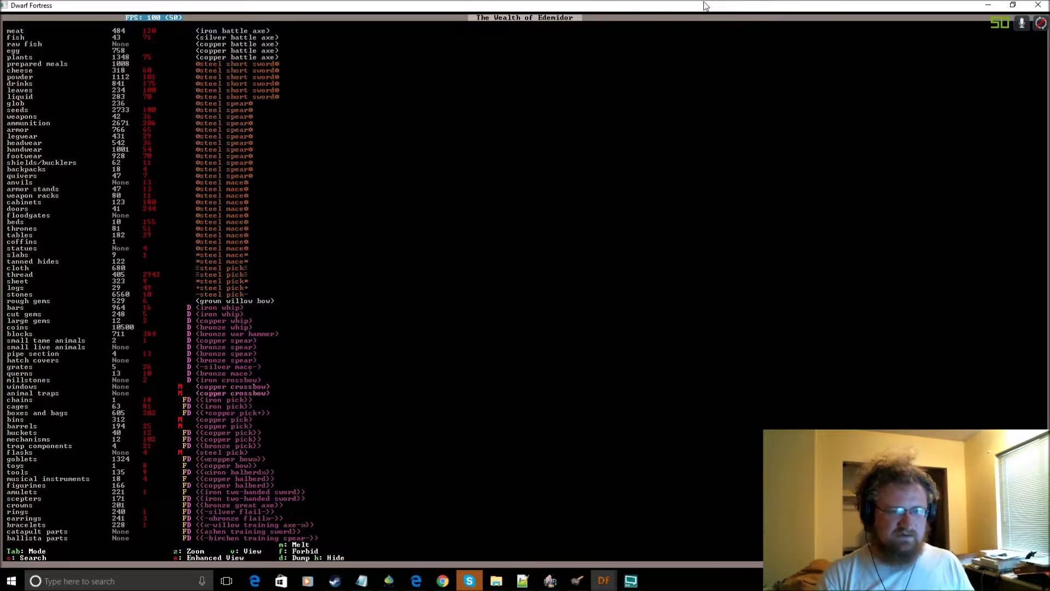
key("Down")
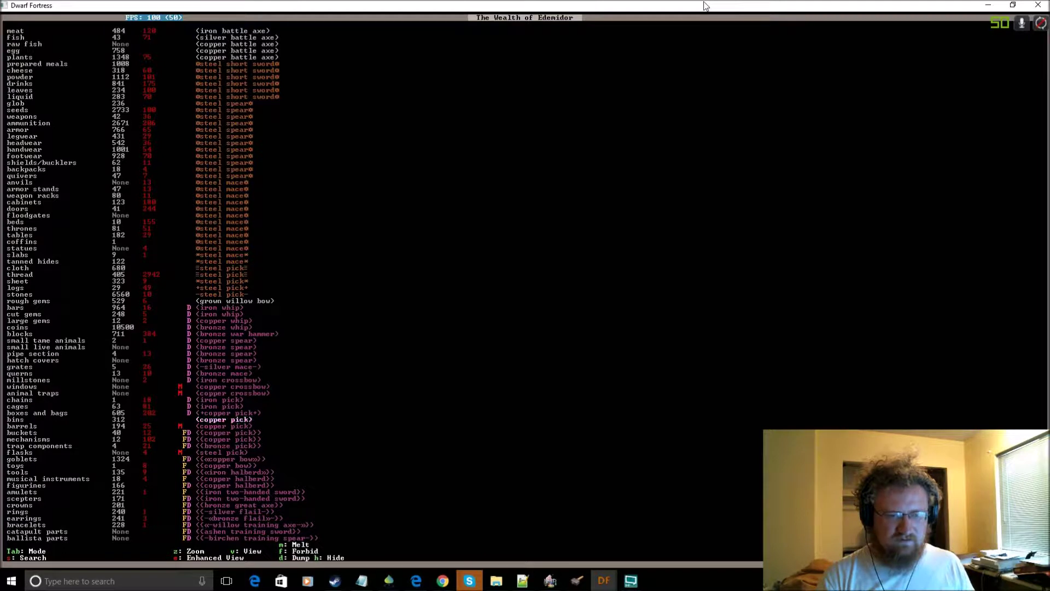
- Mark the copper pick for melting and unforbid the copper halberds
key("m")
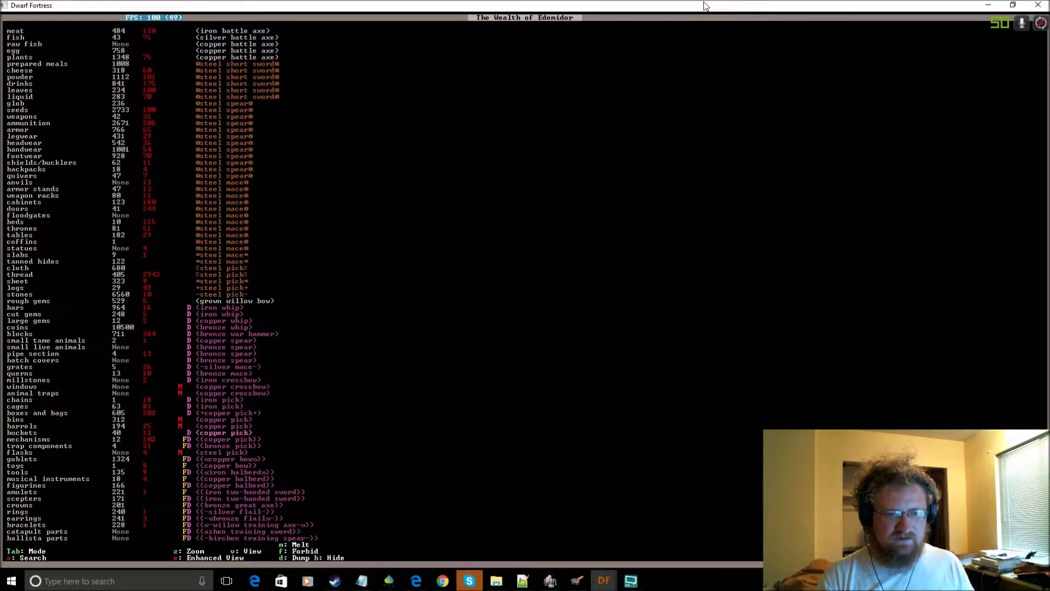
key("f")
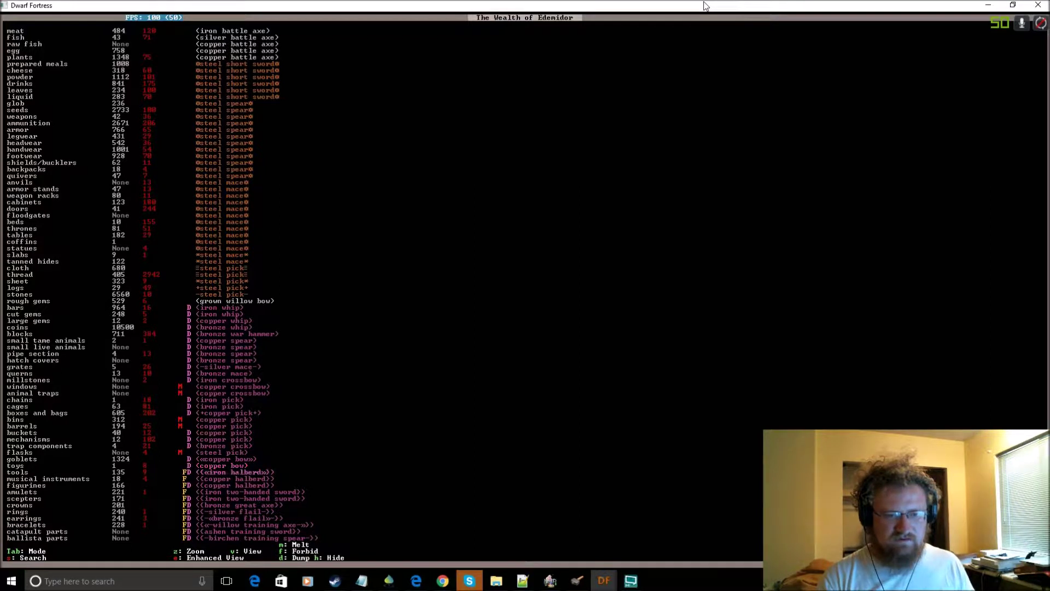
key("f")
key("Down")
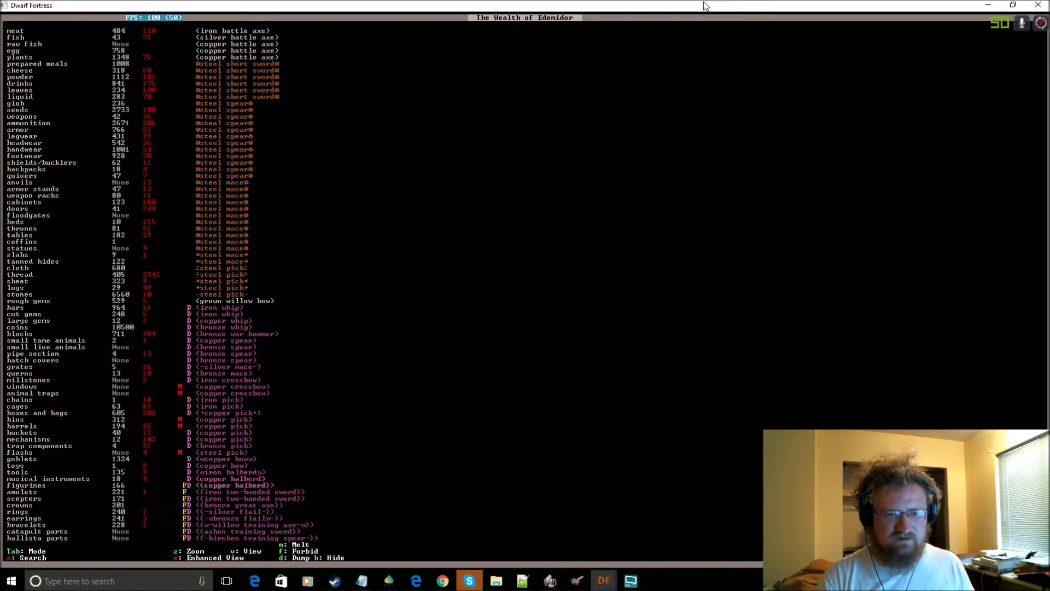
key("Down")
key("Down")
key("Down")
key("Down")
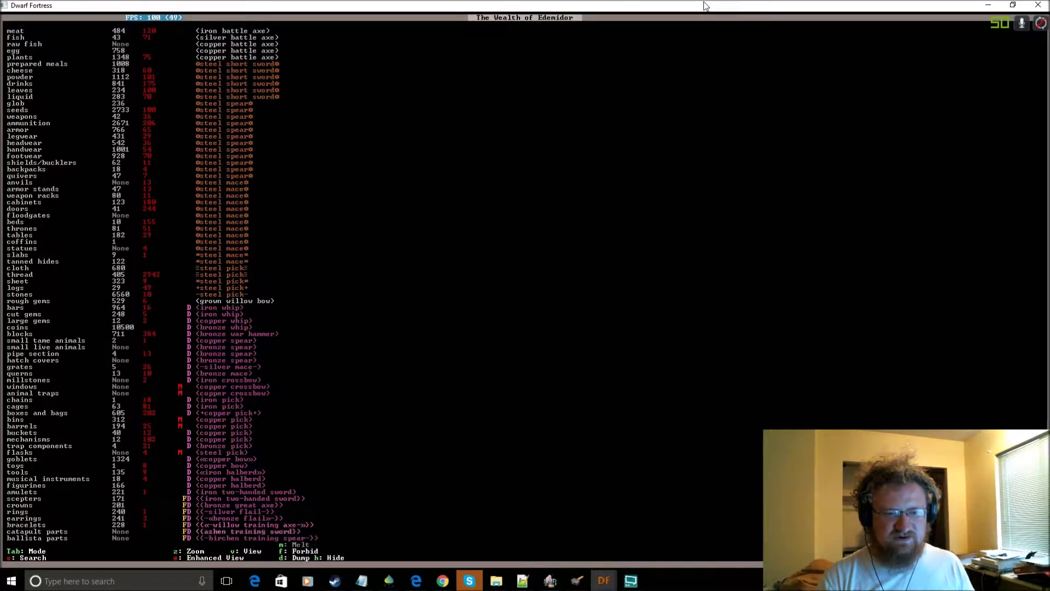
key("Down")
key("Down")
key("Down")
- Unforbid the remaining weapons already marked for dumping
key("Up")
key("Up")
key("Up")
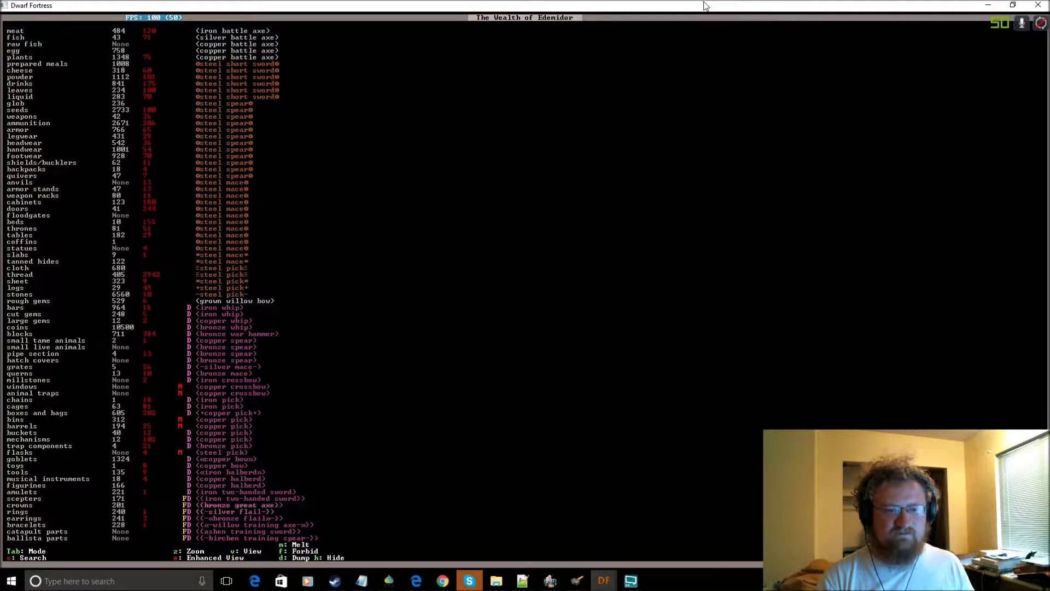
key("f")
key("Up")
key("f")
key("Up")
key("f")
key("f")
key("Up")
key("f")
key("Up")
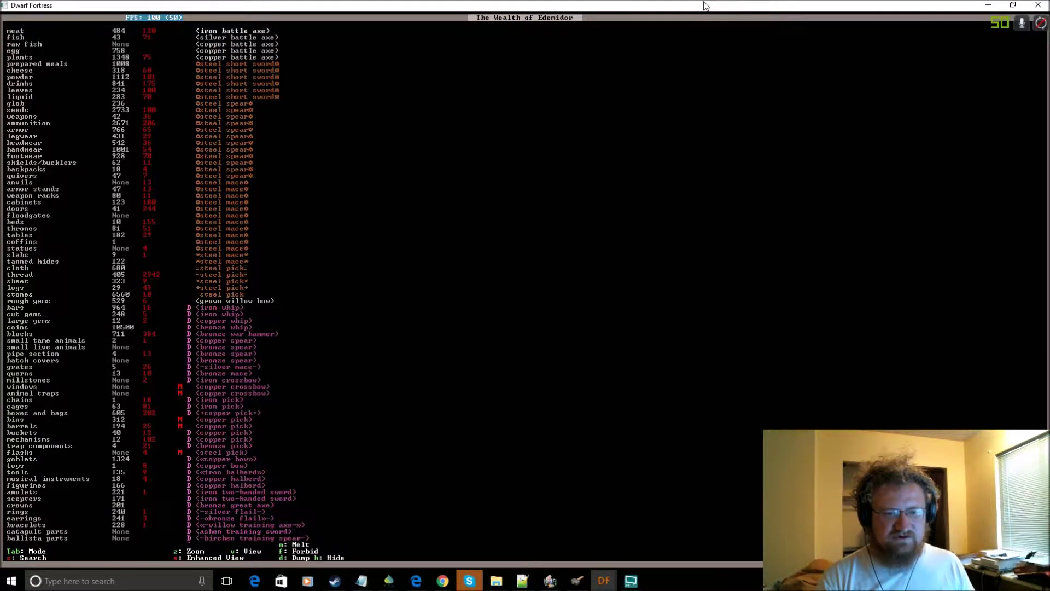
key("f")
key("Up")
key("f")
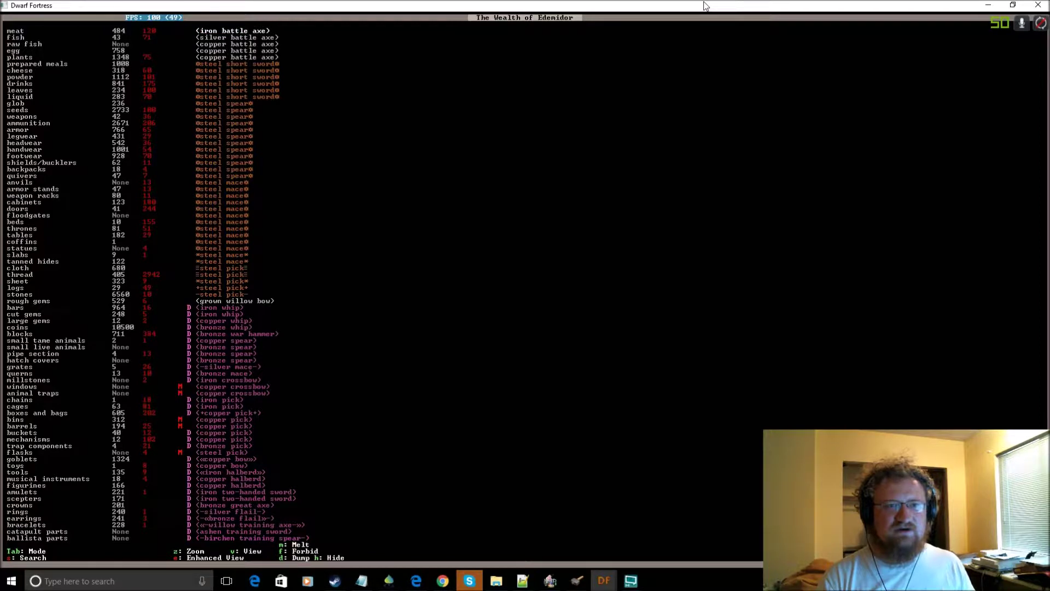
key("Down")
key("Down")
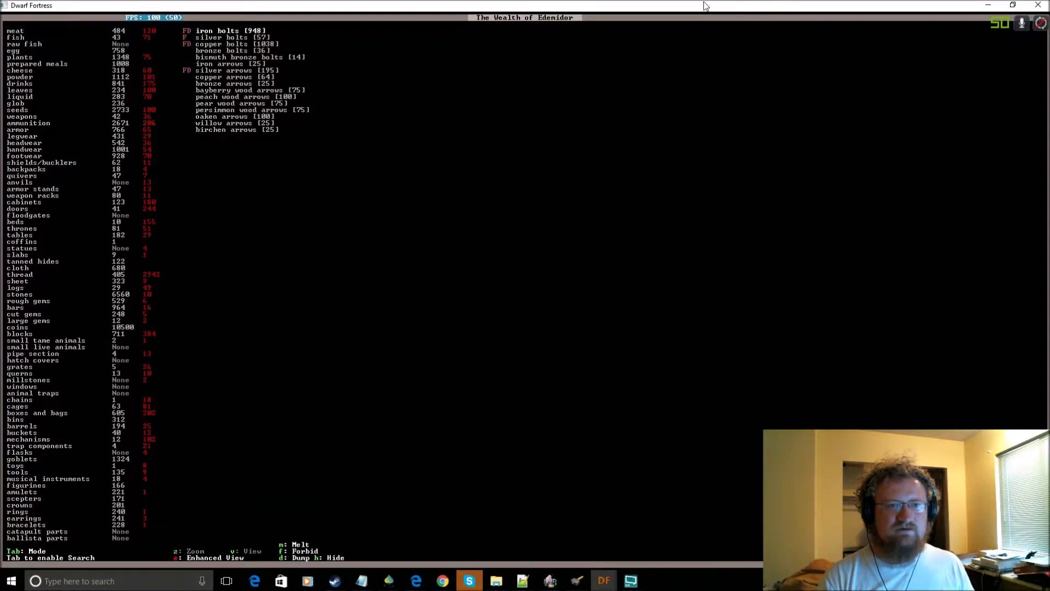
- List bolts and arrows individually and mark the silver arrows for dumping
key("Tab")
key("f")
key("Down")
key("Page_Down")
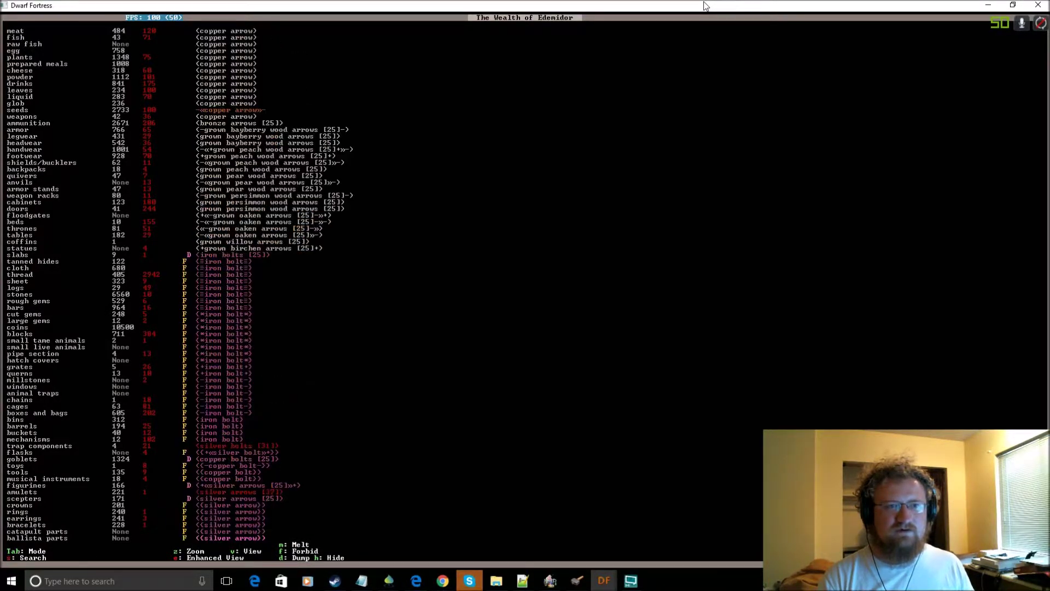
key("Up")
key("d")
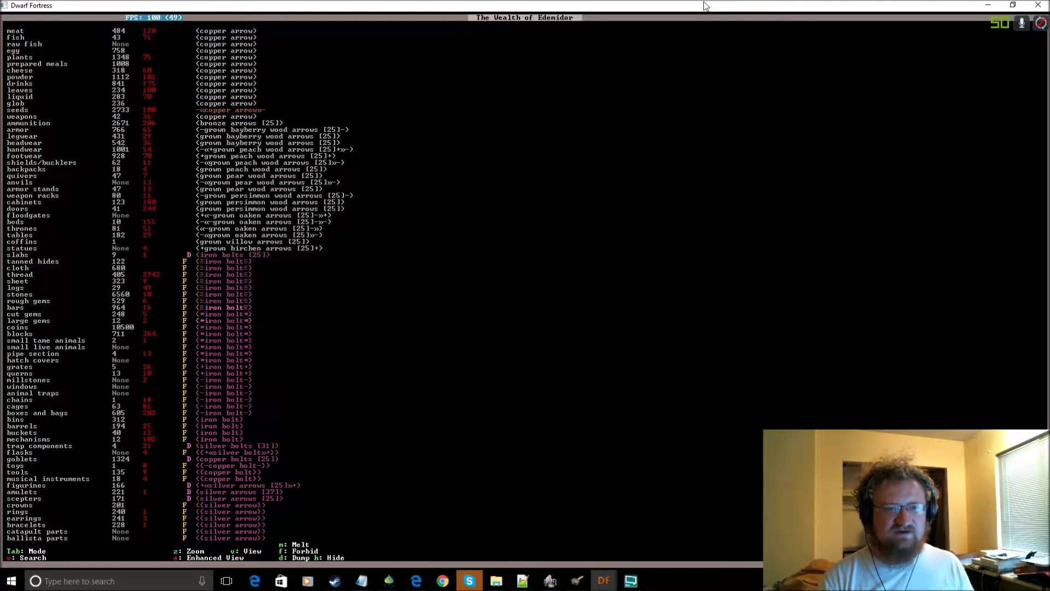
- Unforbid the iron bolt stacks and the silver bolt entries
key("f")
key("Down")
key("f")
key("Down")
key("f")
key("Down")
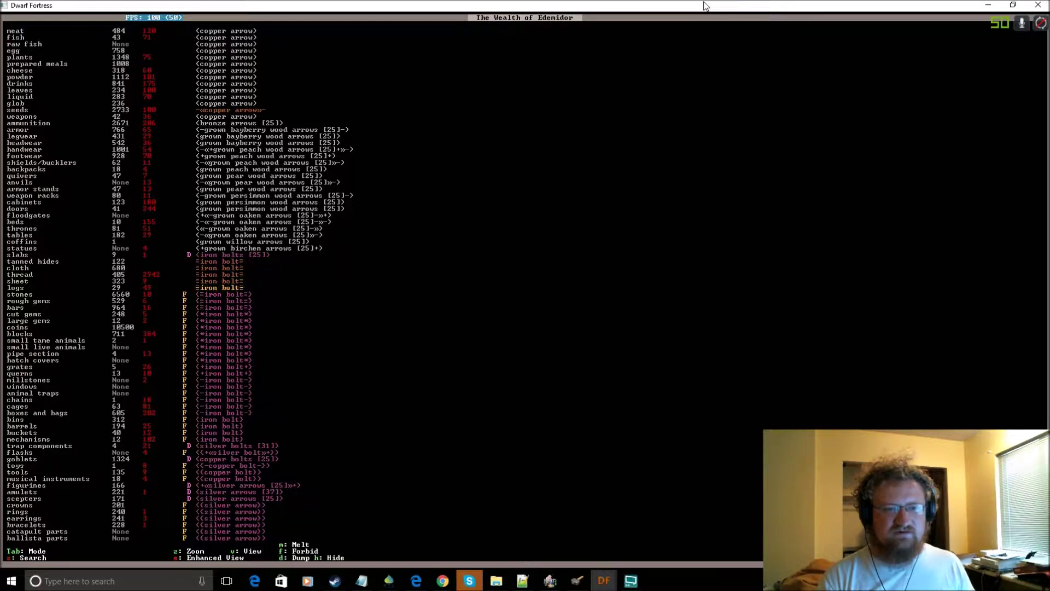
key("f")
key("Down")
key("f")
key("Down")
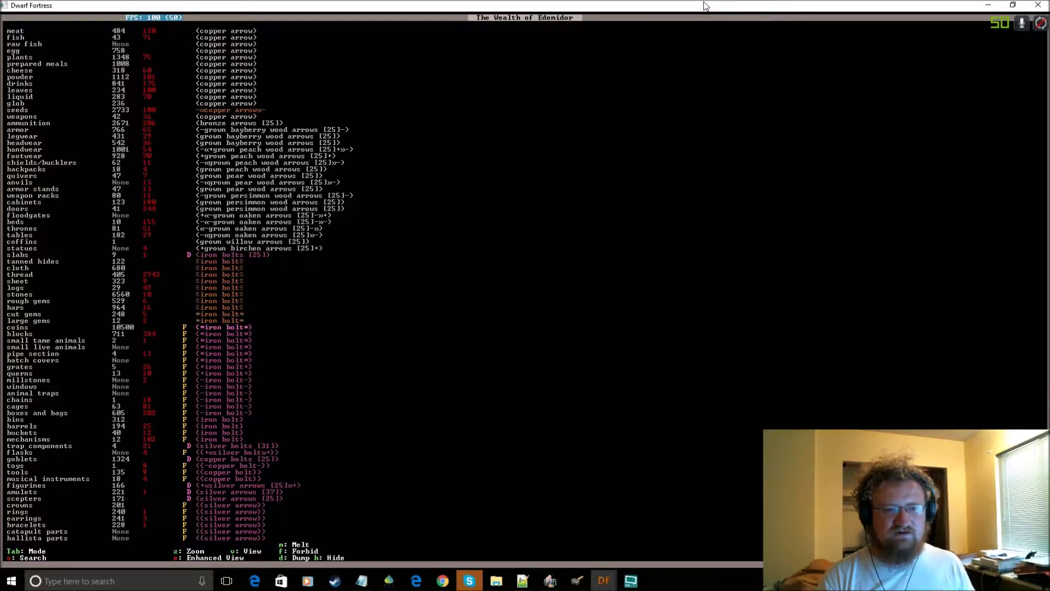
key("f")
key("Down")
key("f")
key("Down")
key("f")
key("Down")
key("f")
key("Down")
key("f")
key("Down")
key("f")
key("Down")
key("f")
key("Down")
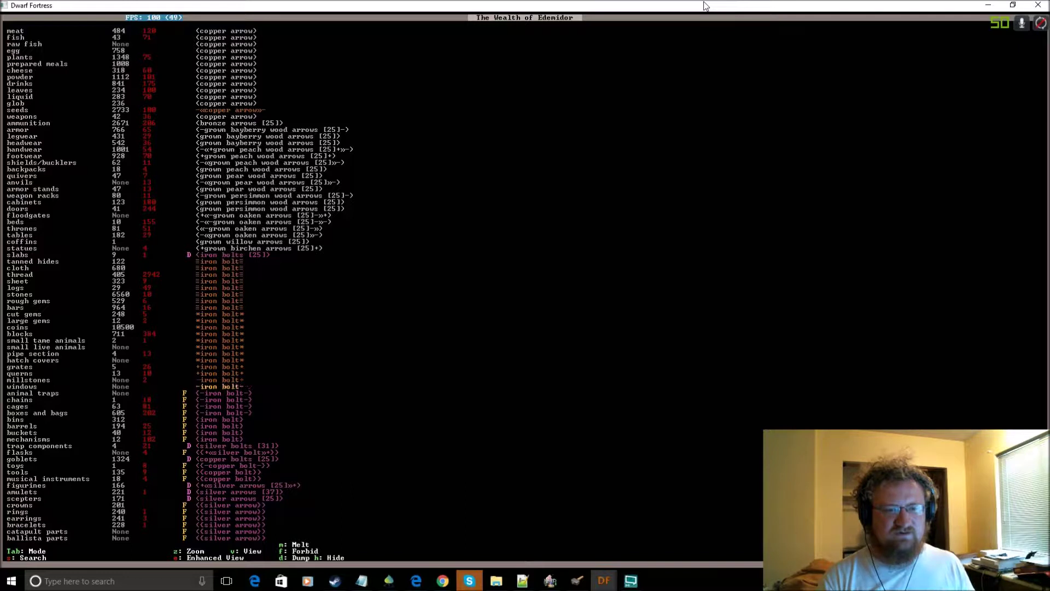
key("f")
key("Down")
key("f")
key("Down")
key("f")
key("Down")
key("f")
key("Down")
key("f")
key("Down")
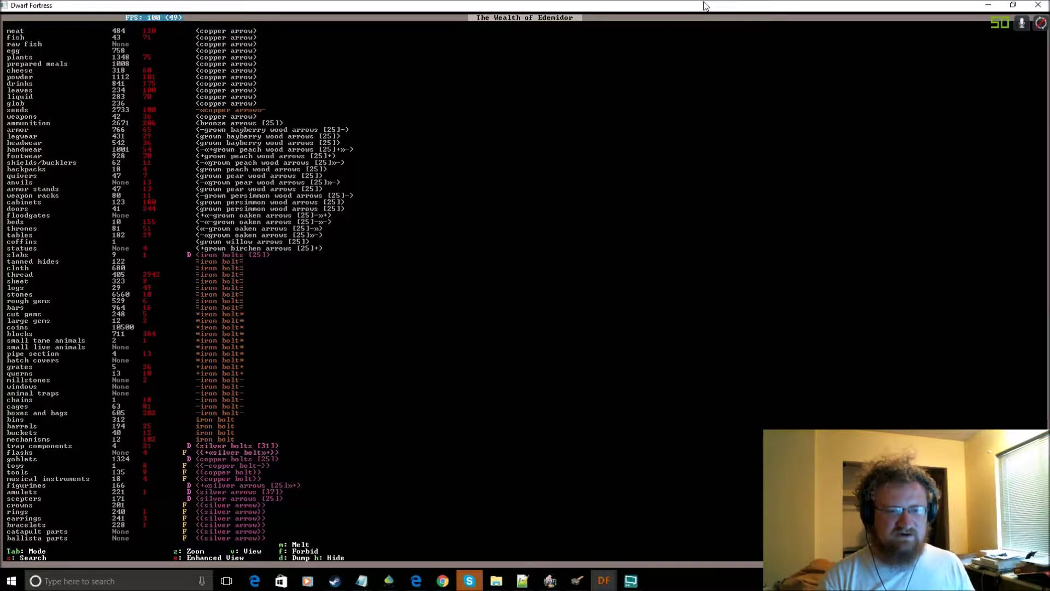
key("Down")
key("f")
- Toggle ammunition between grouped and individual entries, then page through the list
key("Tab")
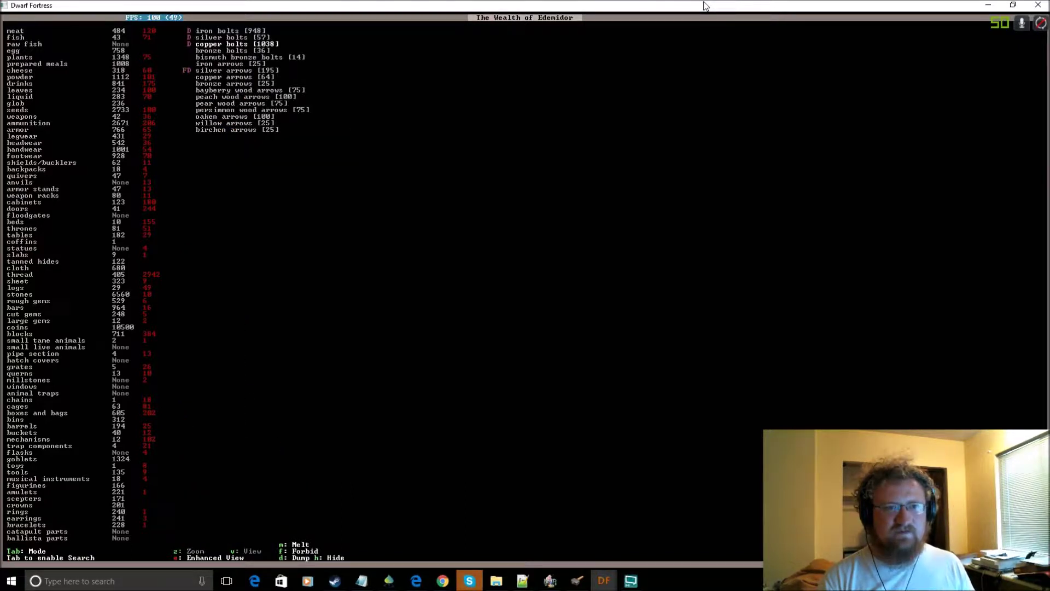
key("Down")
key("Down")
key("Down")
key("Down")
key("f")
key("Tab")
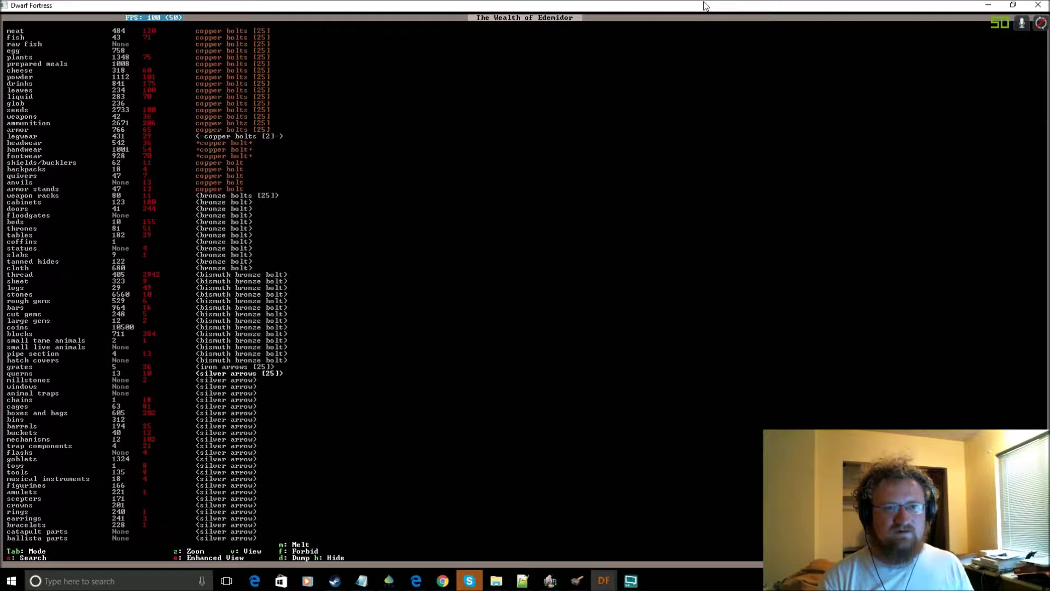
key("Page_Down")
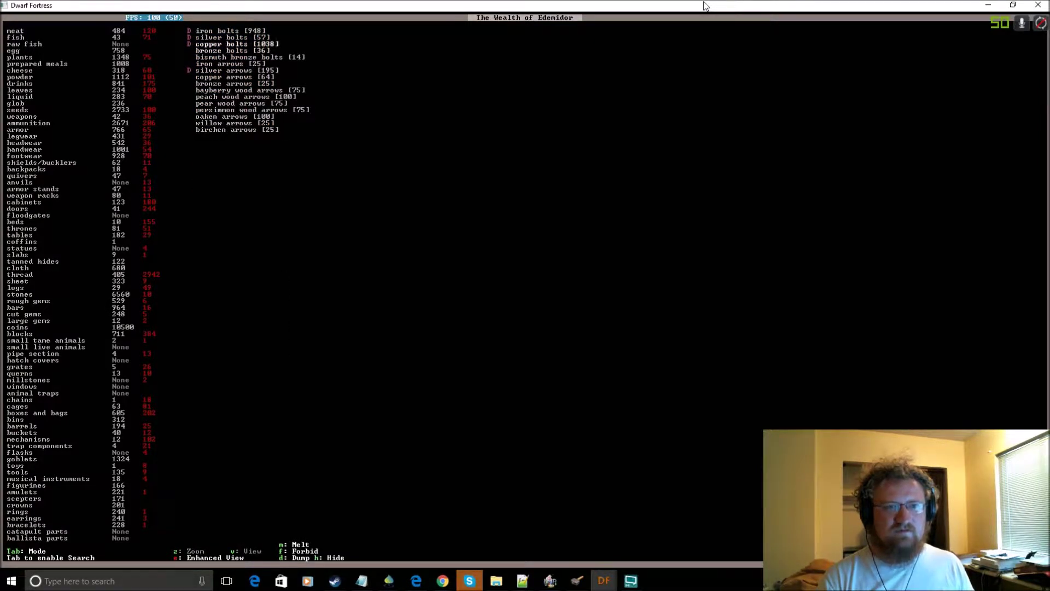
key("Page_Down")
key("Page_Down")
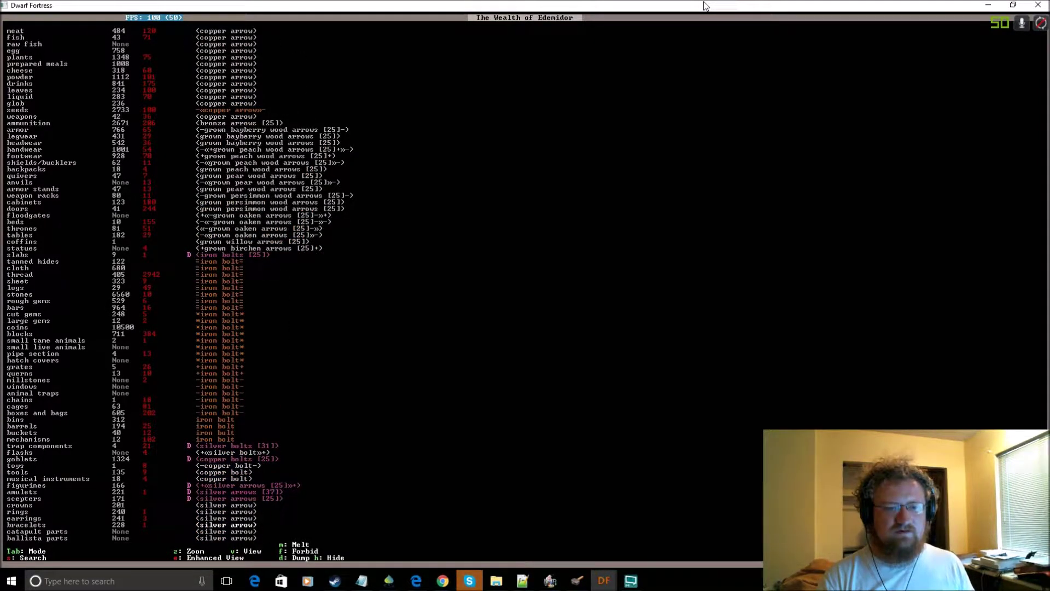
key("Tab")
key("Right")
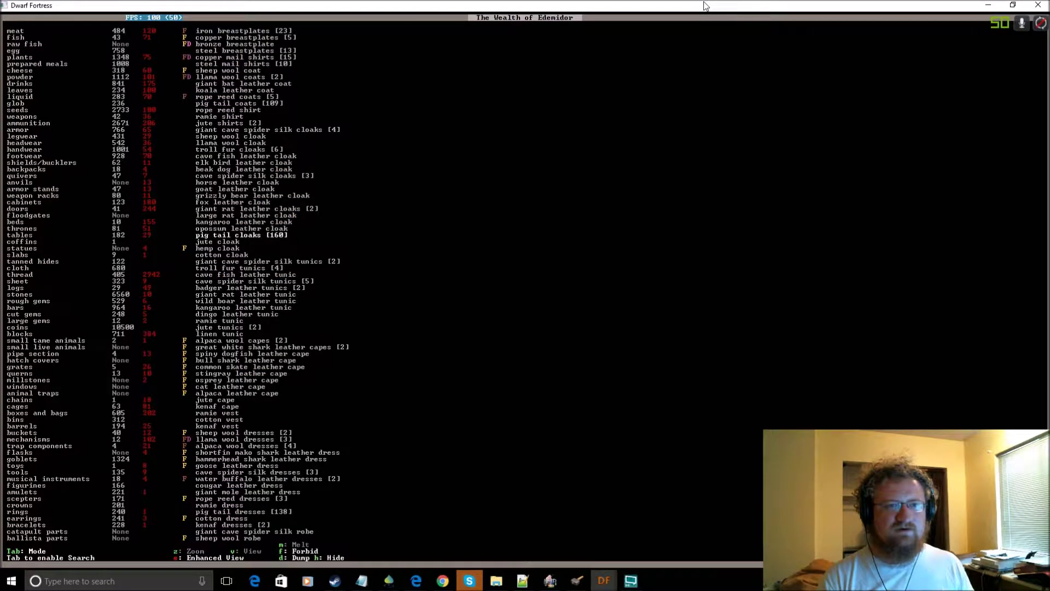
- In the armor stocks' item view, unforbid the large rope reed and cougar leather robes
key("Up")
key("Up")
key("Up")
key("Up")
key("Up")
key("Up")
key("Up")
key("Up")
key("Up")
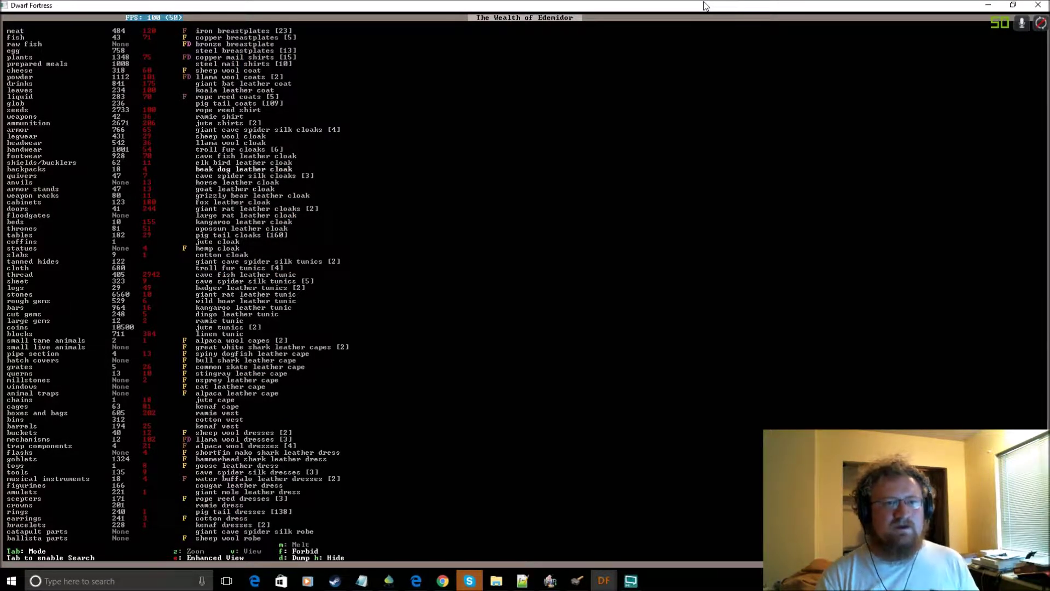
key("Up")
key("Up")
key("Up")
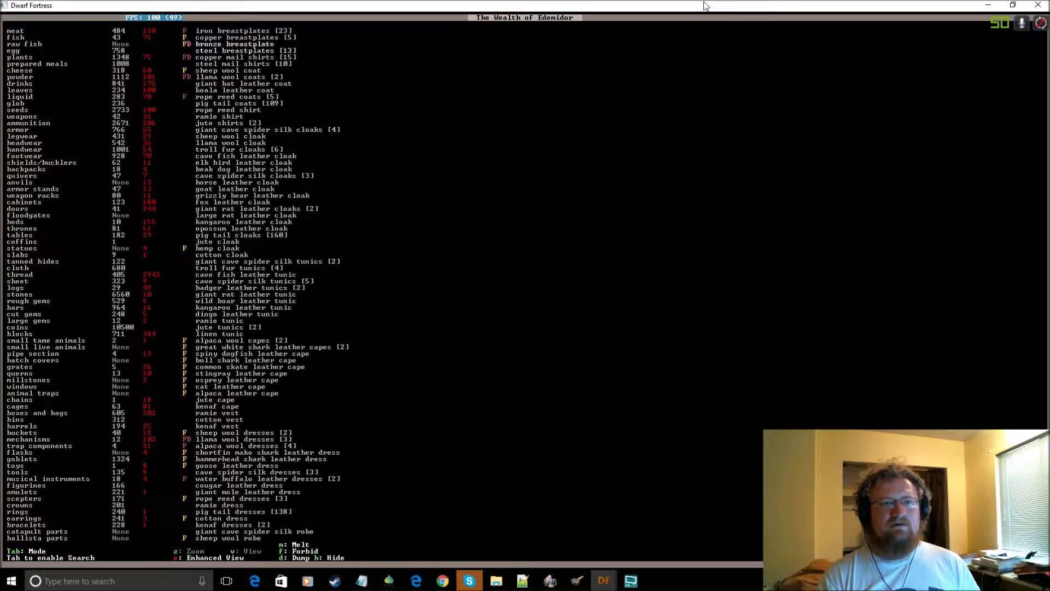
key("Tab")
key("Page_Down")
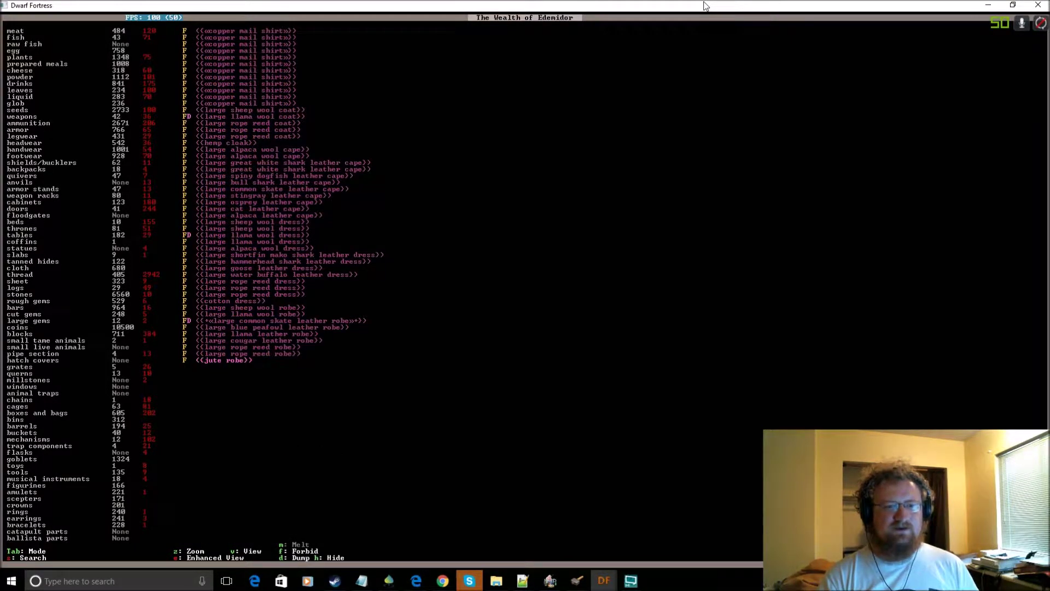
key("f")
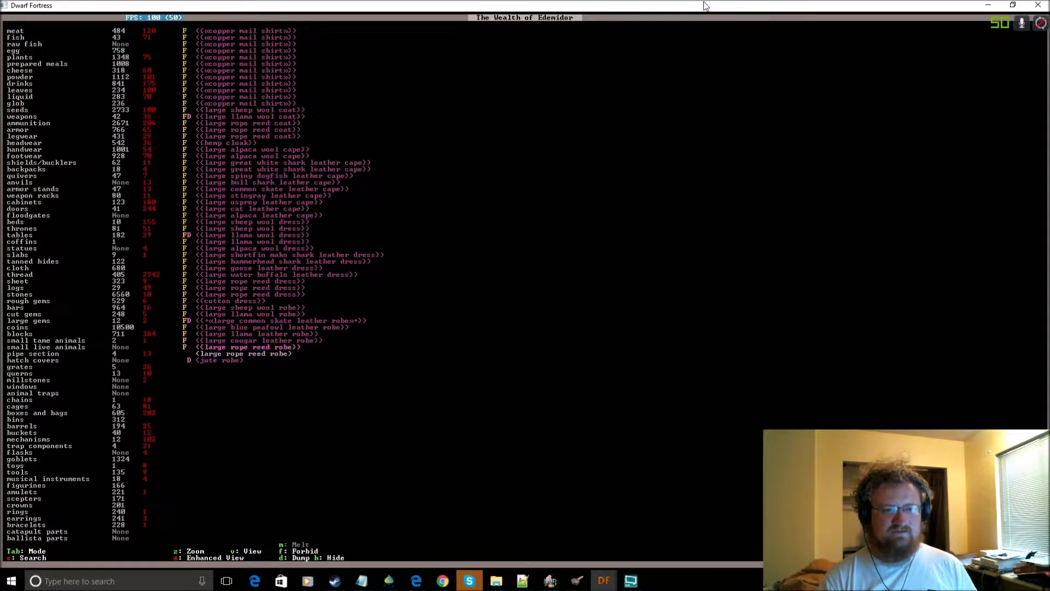
key("f")
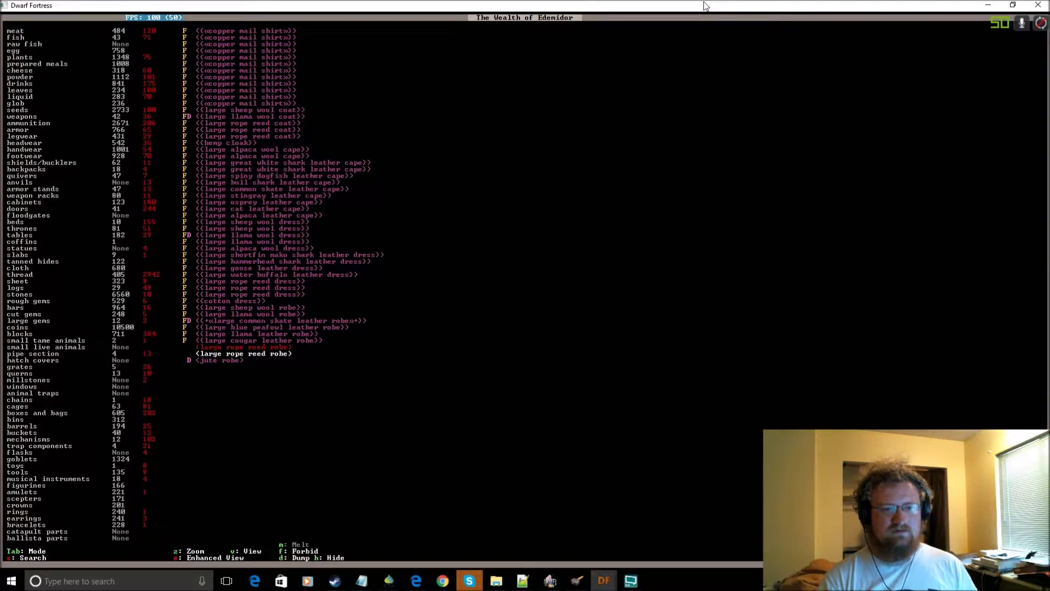
key("Up")
key("f")
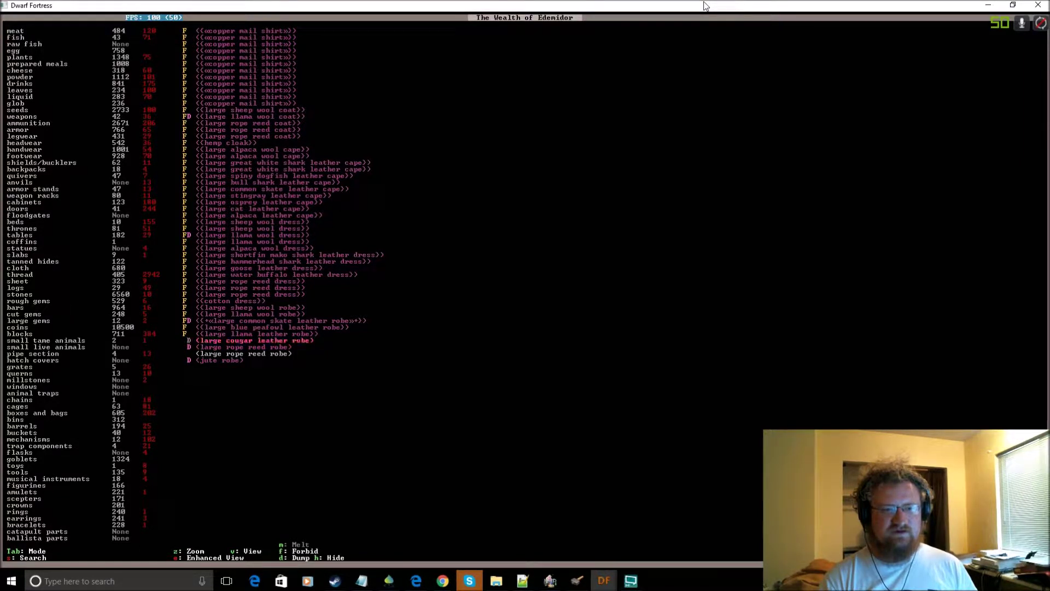
- Unforbid the llama, blue peafowl, common skate, llama wool and sheep wool robes
key("Up")
key("f")
key("Up")
key("f")
key("Up")
key("f")
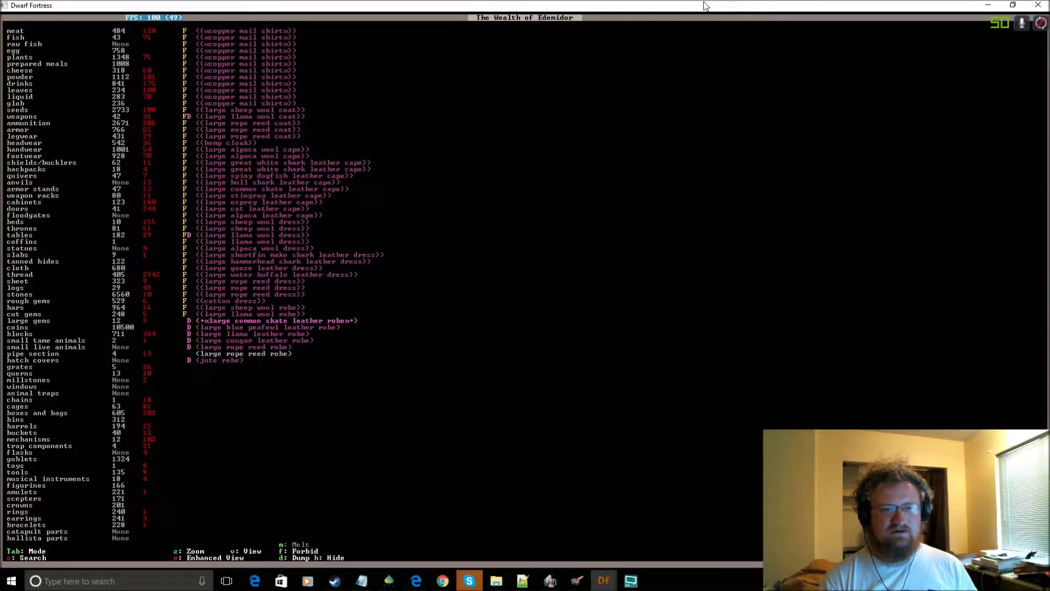
key("Up")
key("f")
key("Up")
key("f")
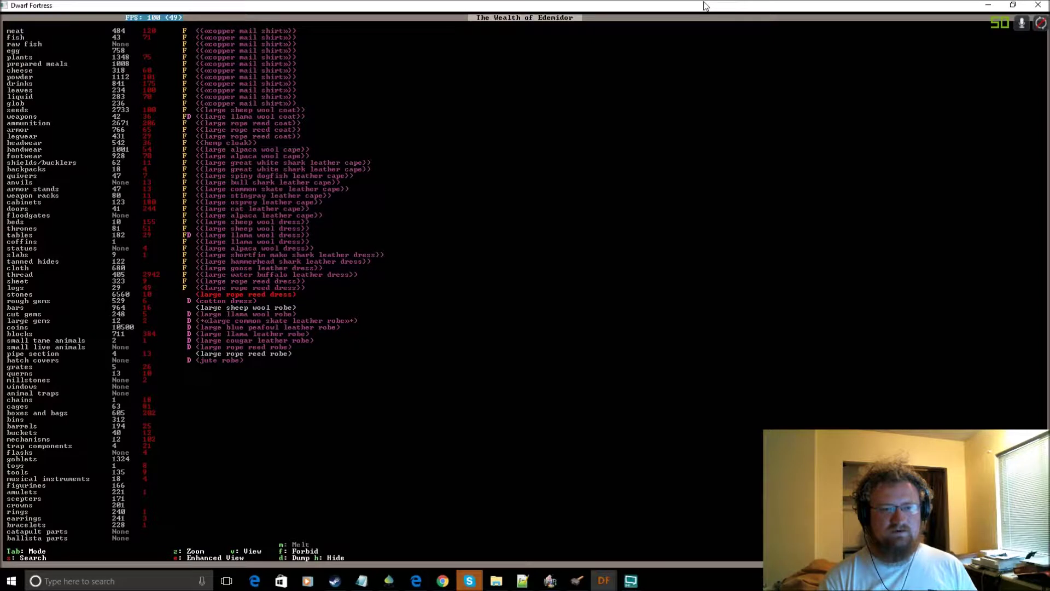
- Mark the rope reed, water buffalo, goose and hammerhead shark leather dresses for dumping
key("d")
key("Up")
key("f")
key("d")
key("Up")
key("f")
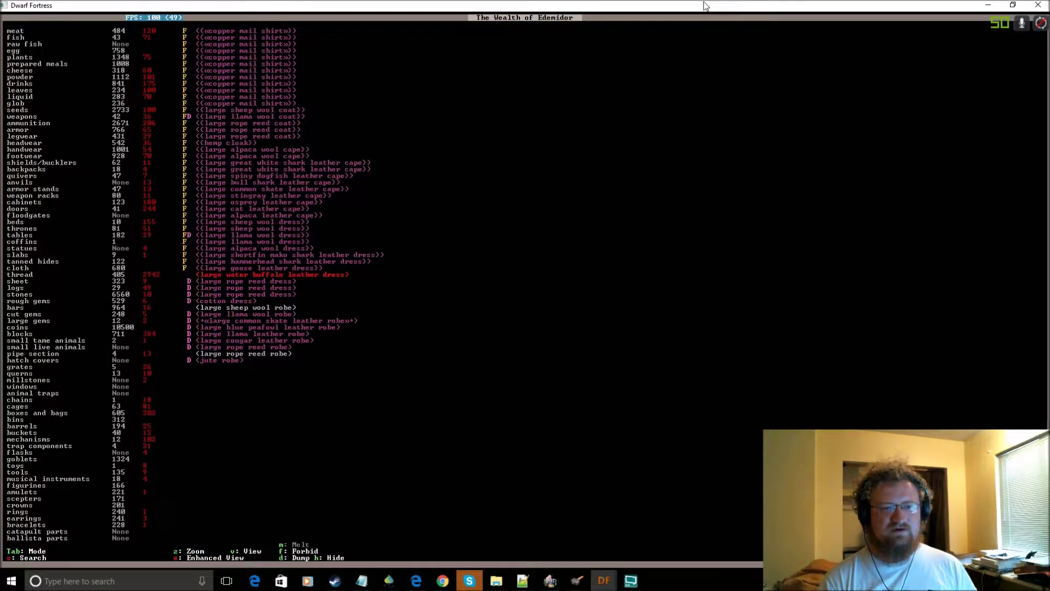
key("d")
key("Up")
key("f")
key("d")
key("f")
key("d")
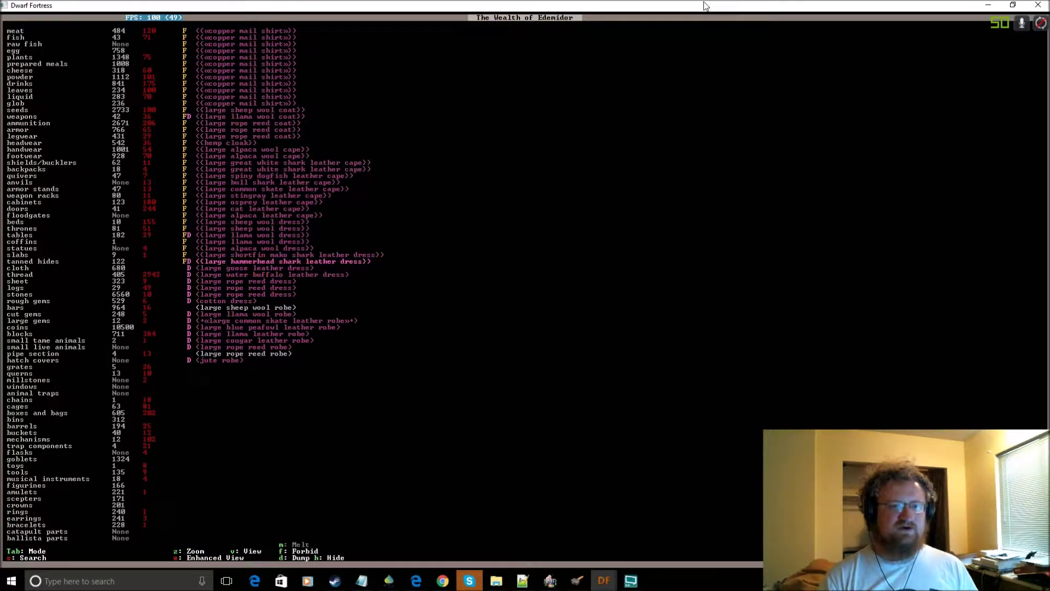
key("Up")
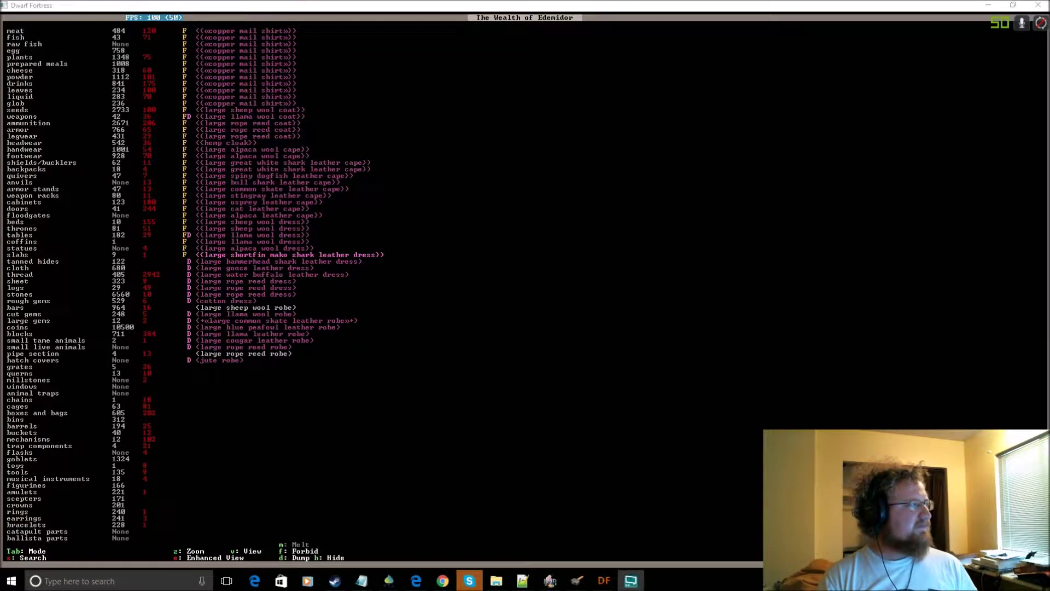
key("Escape")
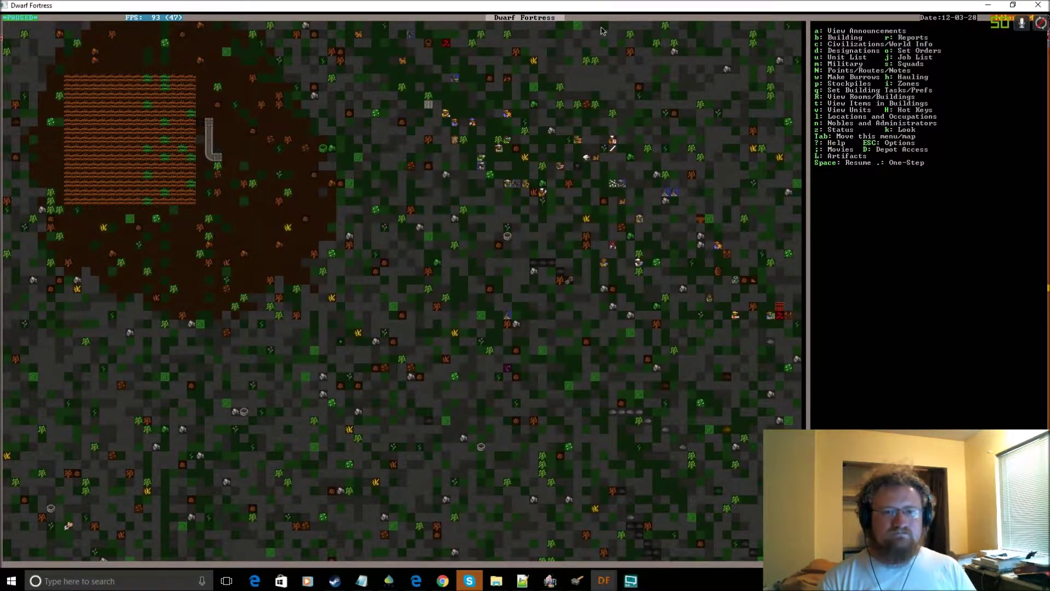
- Resume the game and glance over the fortress entrance
key("space")
key("Up")
key("Up")
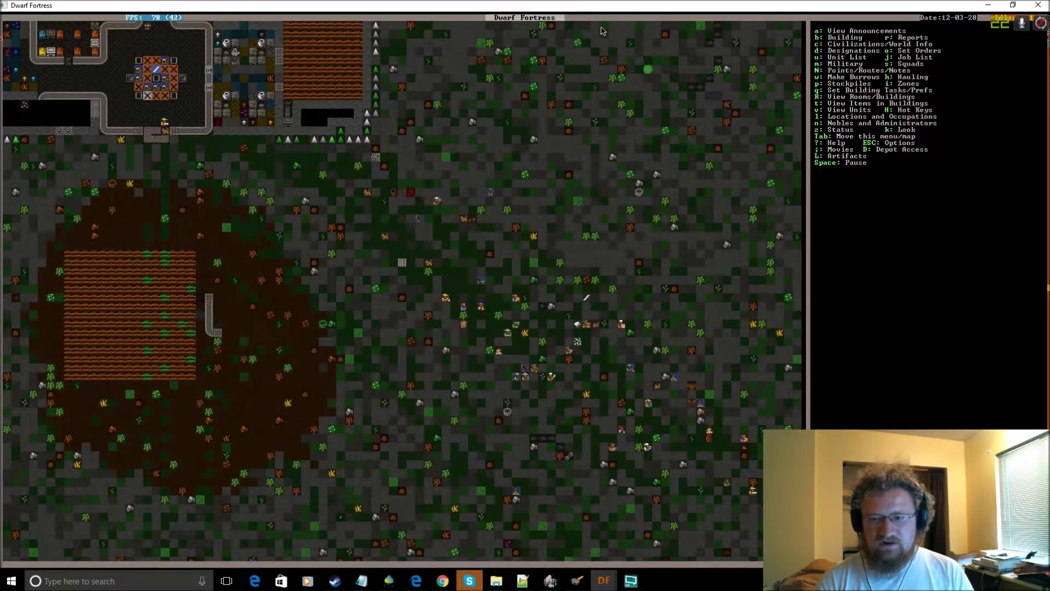
key("Down")
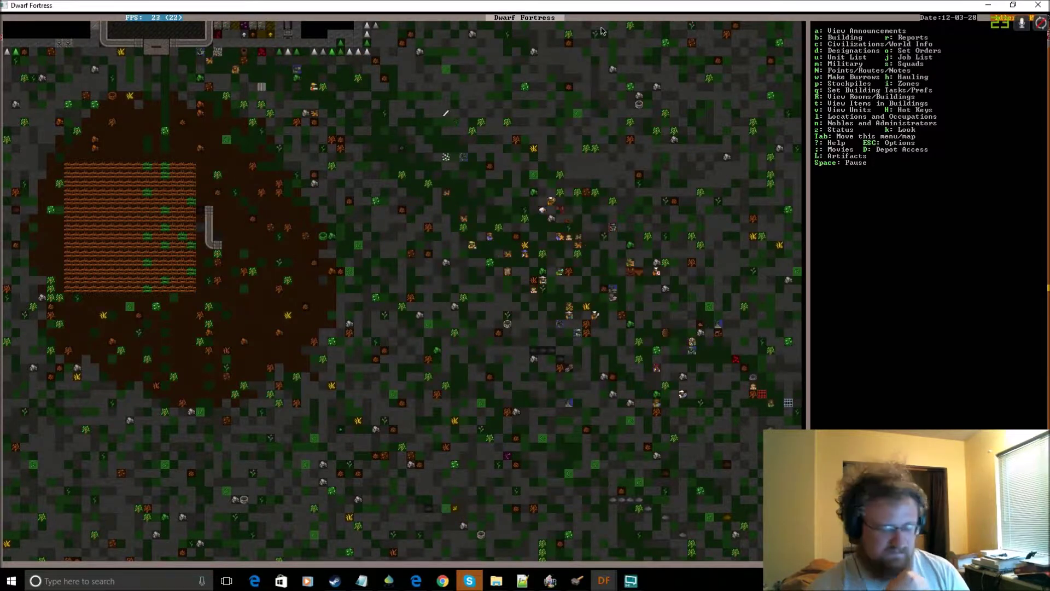
key("k")
key("Escape")
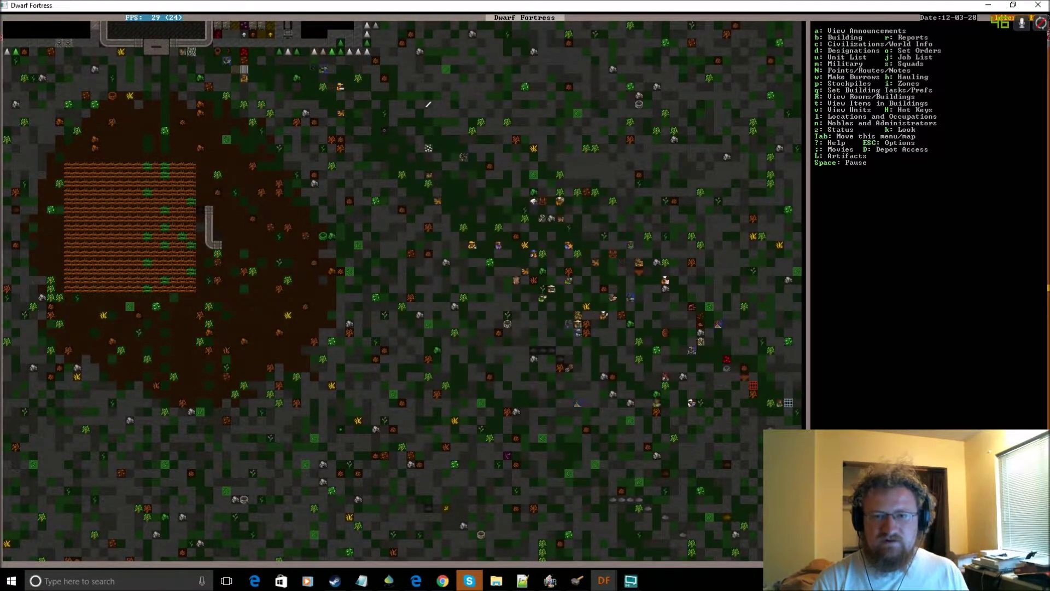
- Review the guard captain's carried inventory and worn equipment, then let the game run
key("v")
key("v")
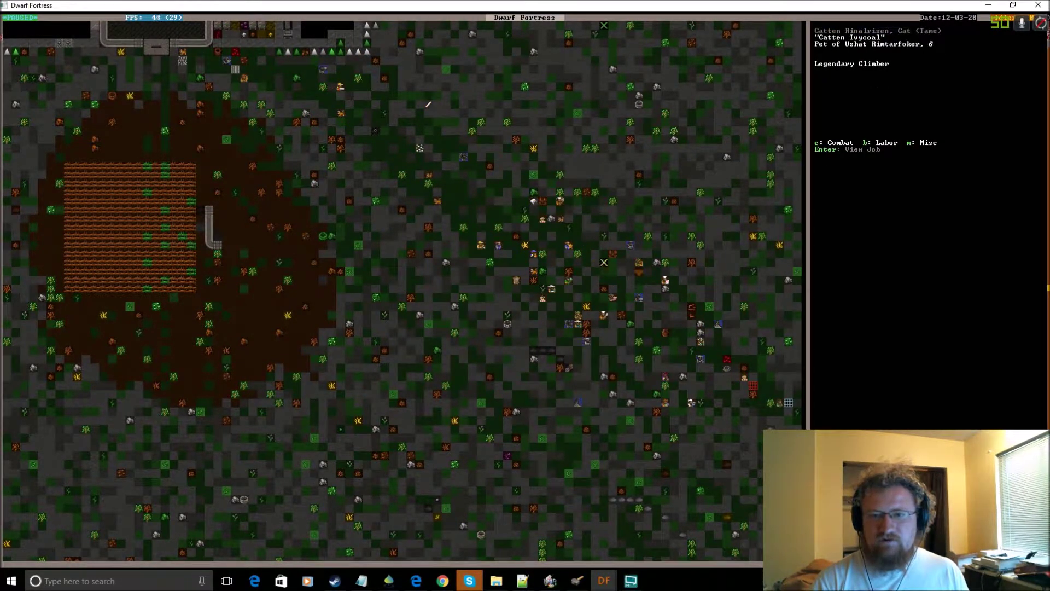
key("v")
key("i")
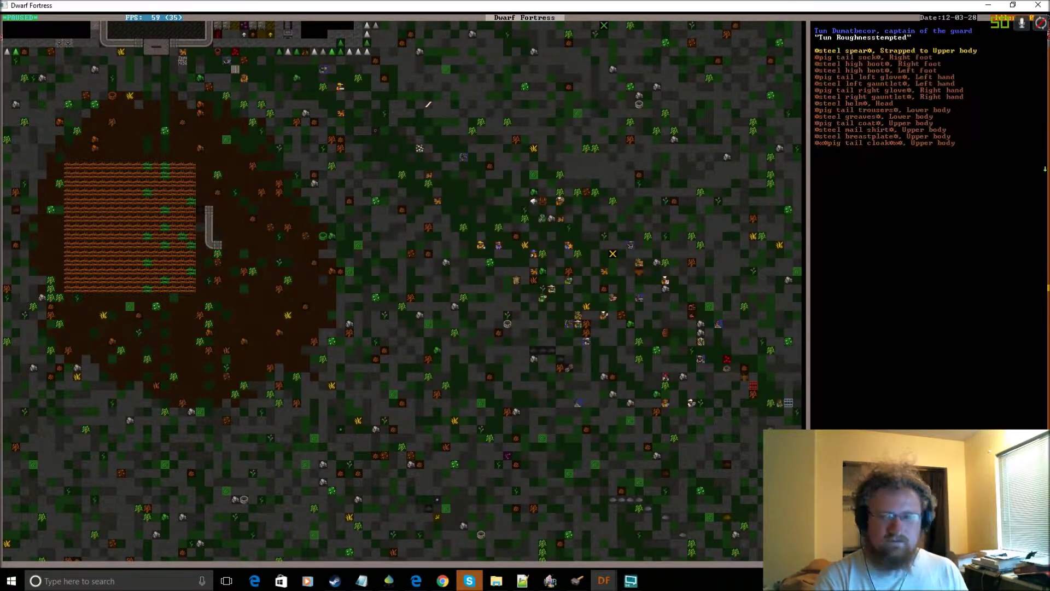
key("i")
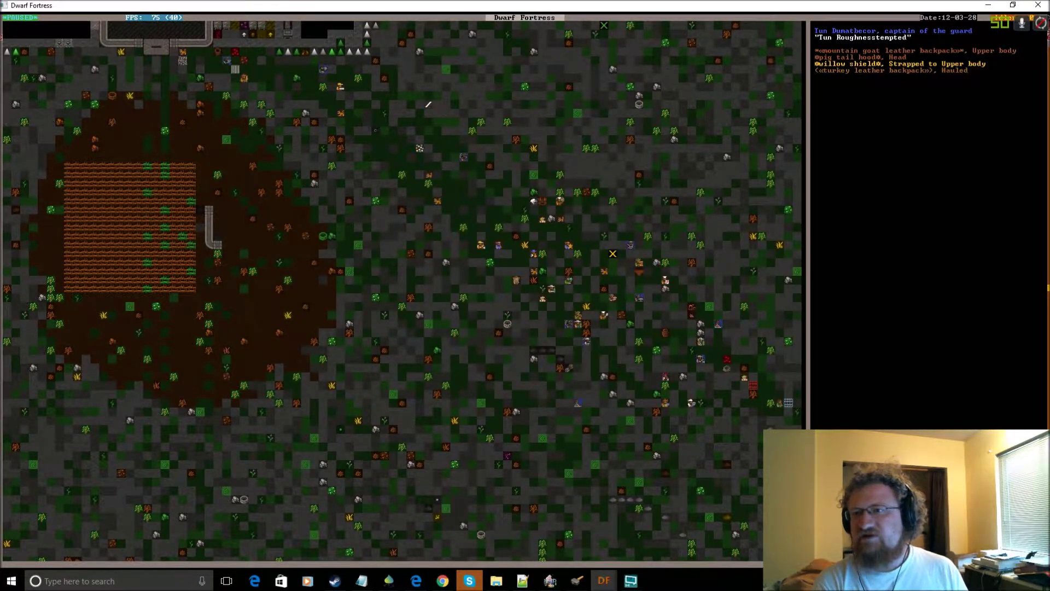
key("i")
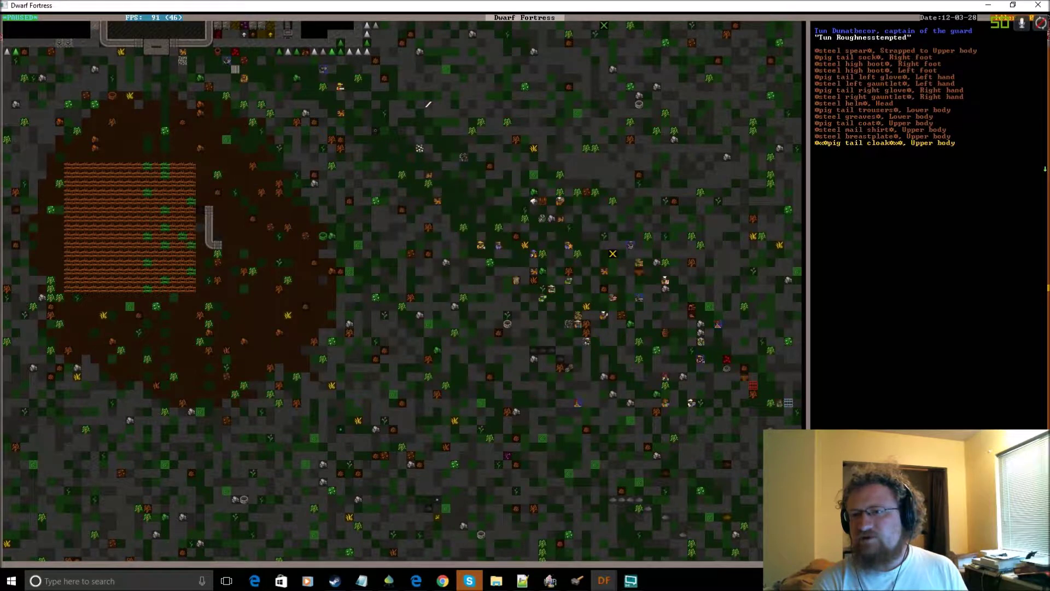
key("Down")
key("Down")
key("Escape")
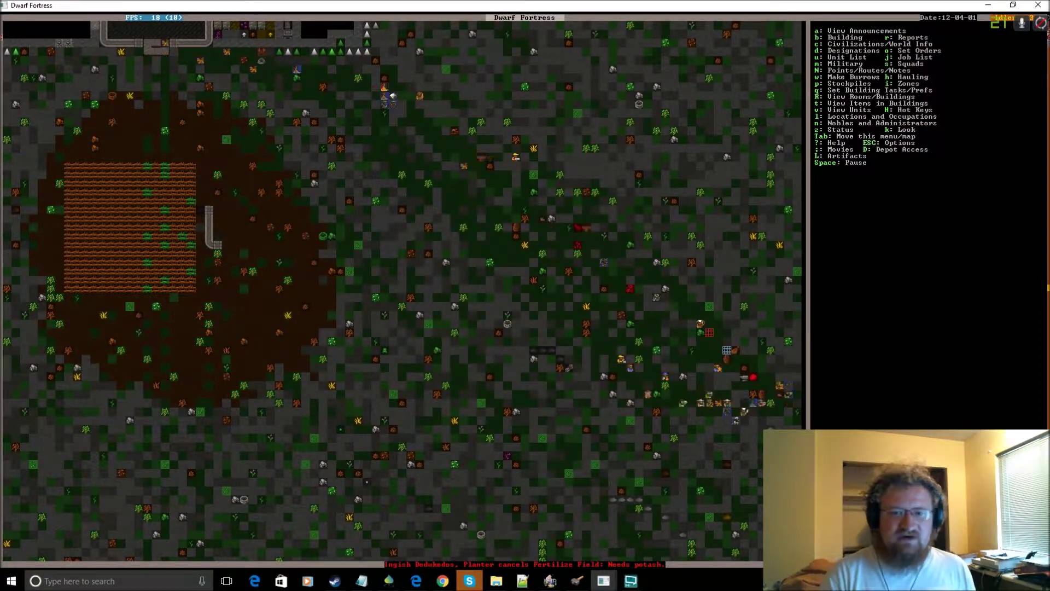
key("Up")
- Pan across the fortress and check the busy stockpile and workshop level below
key("Up")
key("Up")
key("Up")
key("Up")
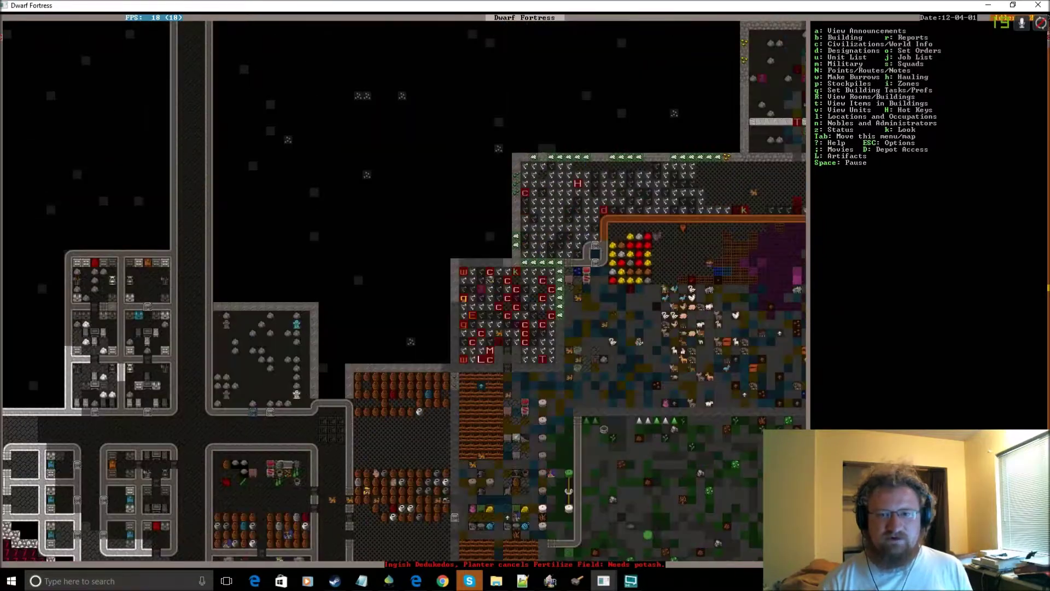
key("Up")
key("Down")
key("Up")
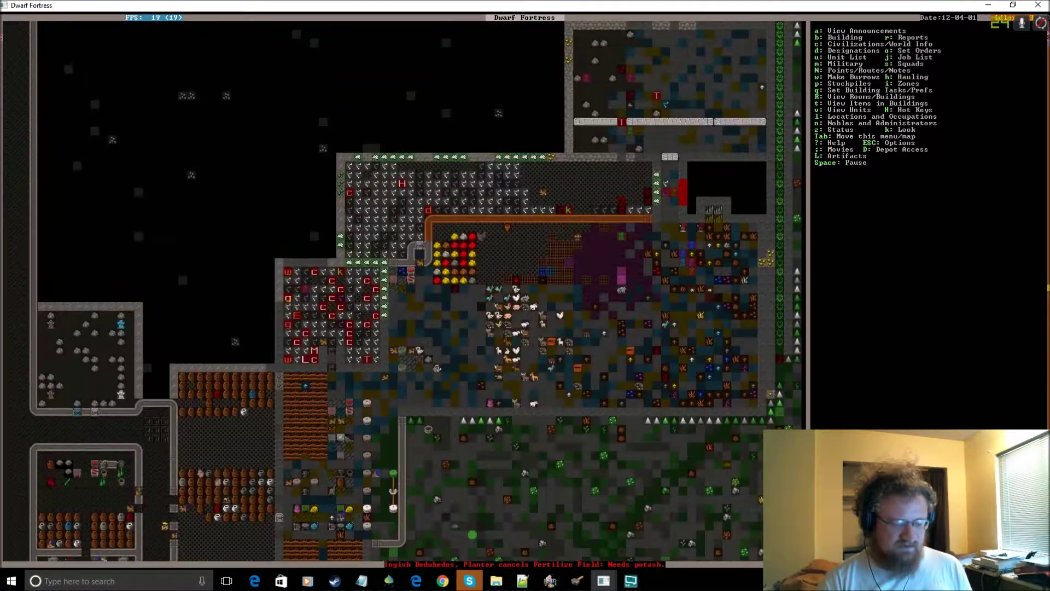
key("shift+period")
key("Up")
key("shift+comma")
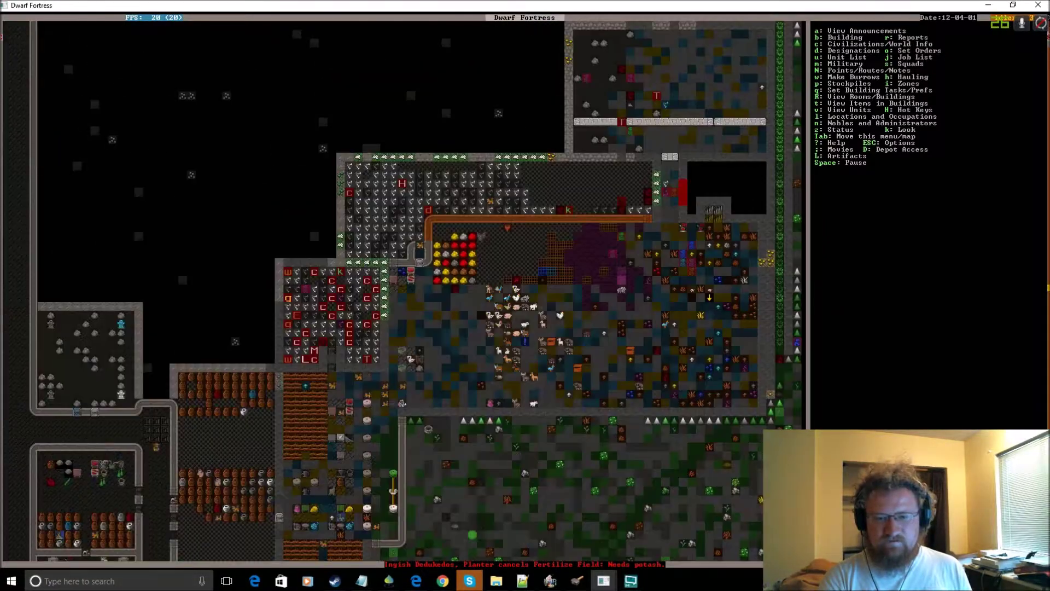
key("shift+comma")
key("shift+comma")
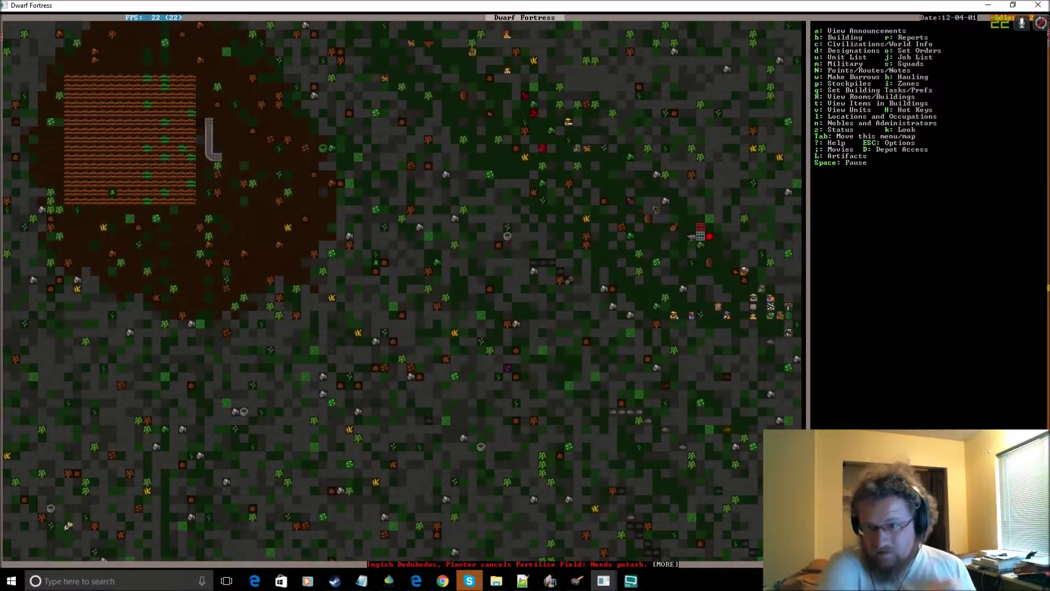
- Pause with the surface workshops and stockpiles in view, then bring up claimmerchantstuff.lua
key("Up")
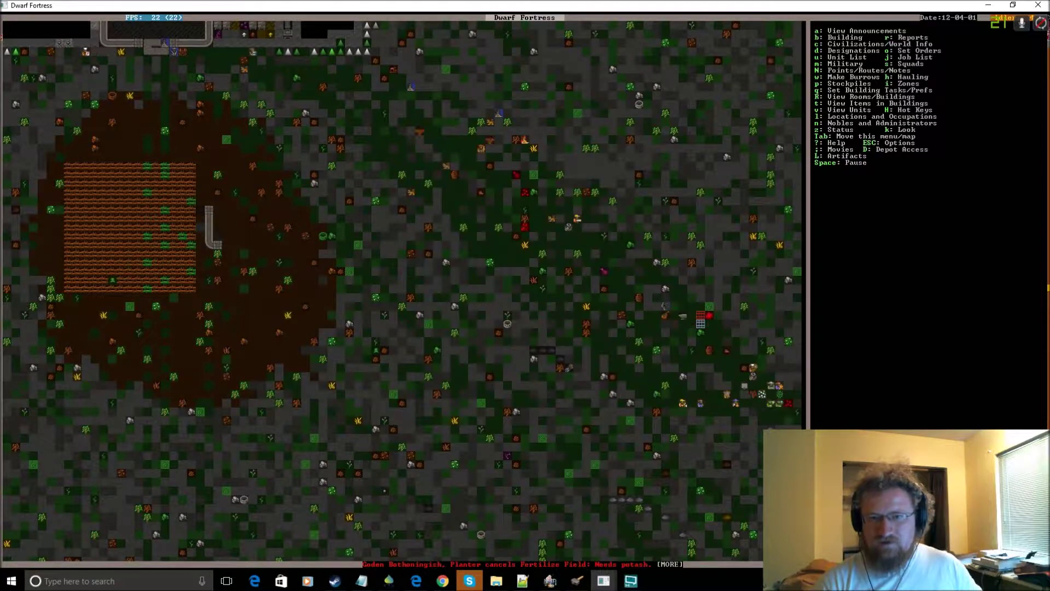
key("shift+Up")
key("shift+Up")
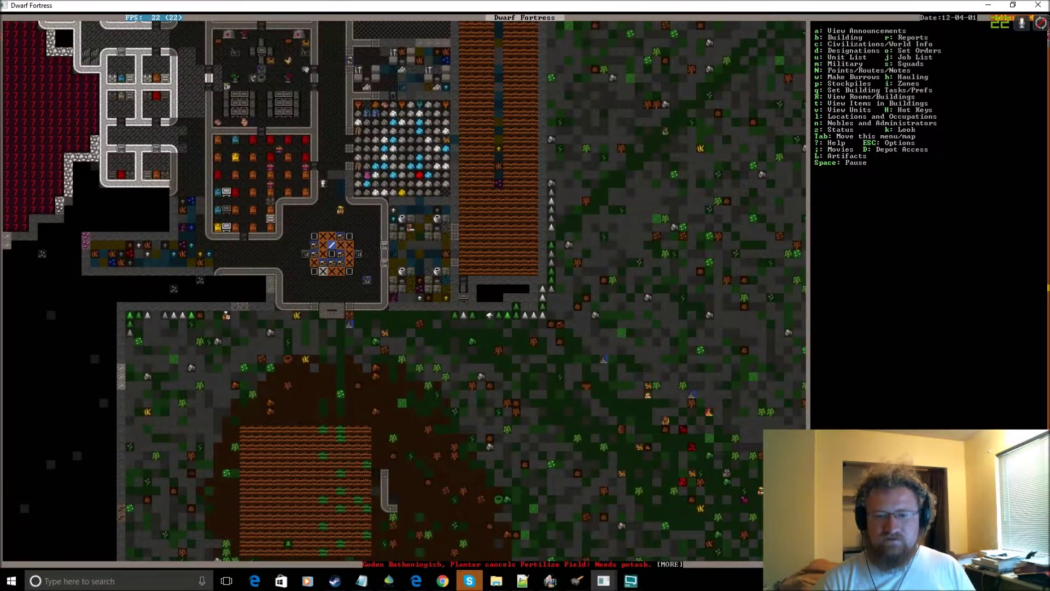
key("shift+Up")
key("space")
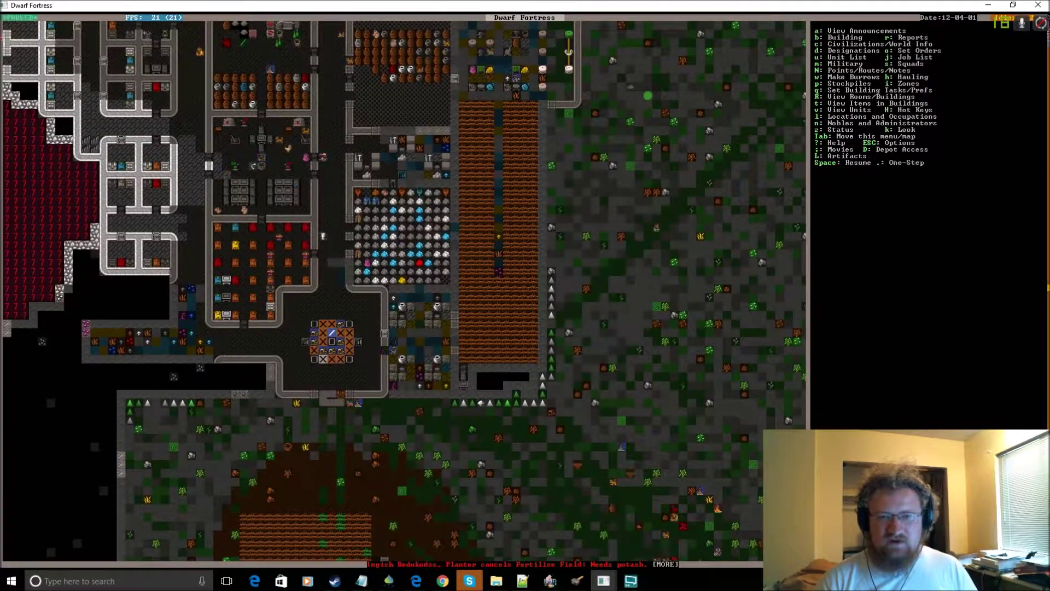
left_click(549, 580)
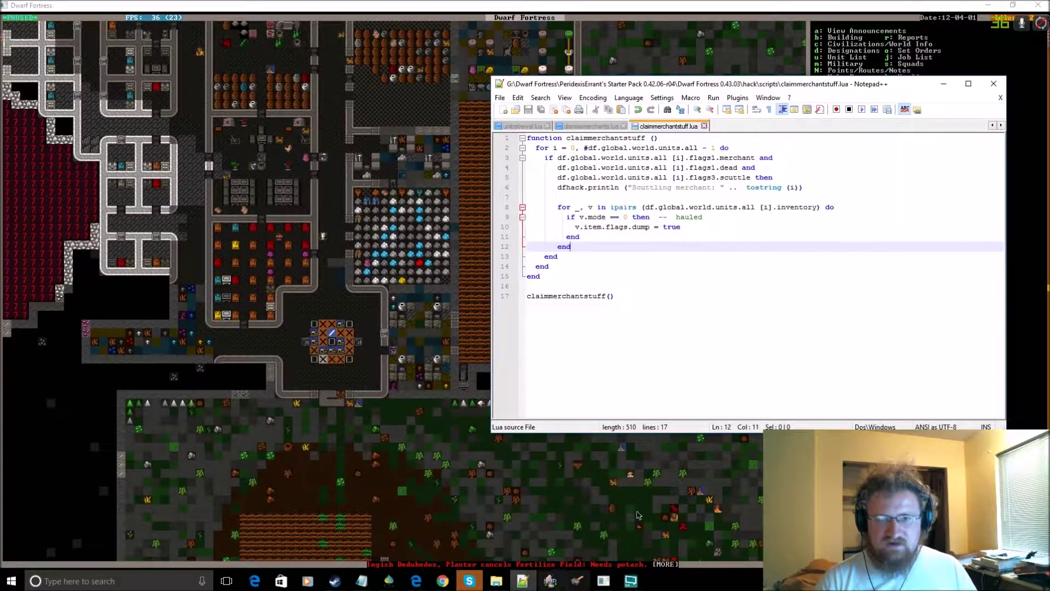
- Move Notepad++ left and browse File Explorer to Dwarf Fortress 0.43.03\hack\scripts
left_click_drag(836, 85, 650, 92)
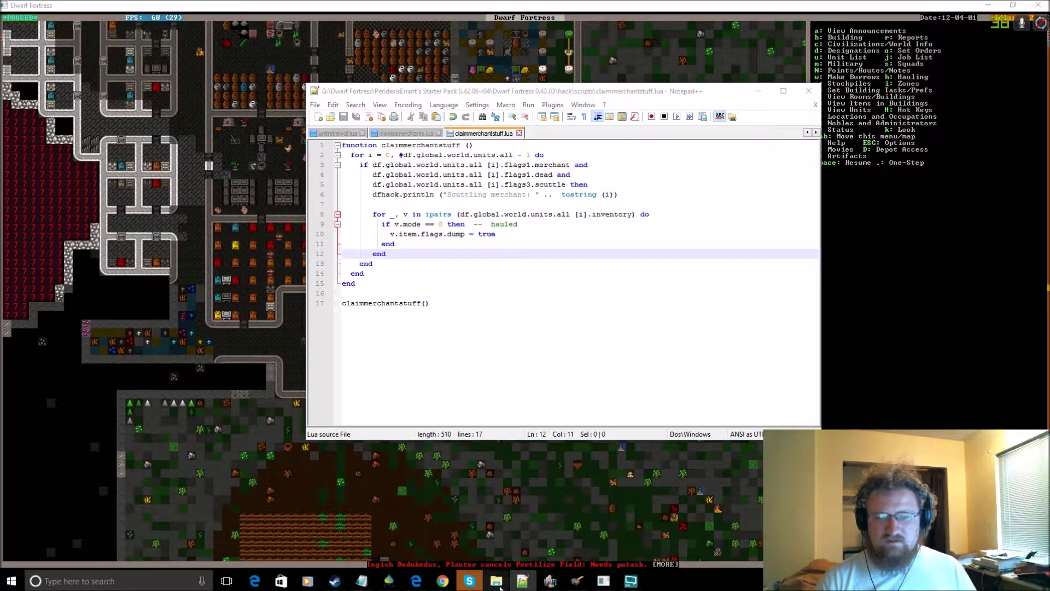
left_click(496, 581)
left_click(507, 537)
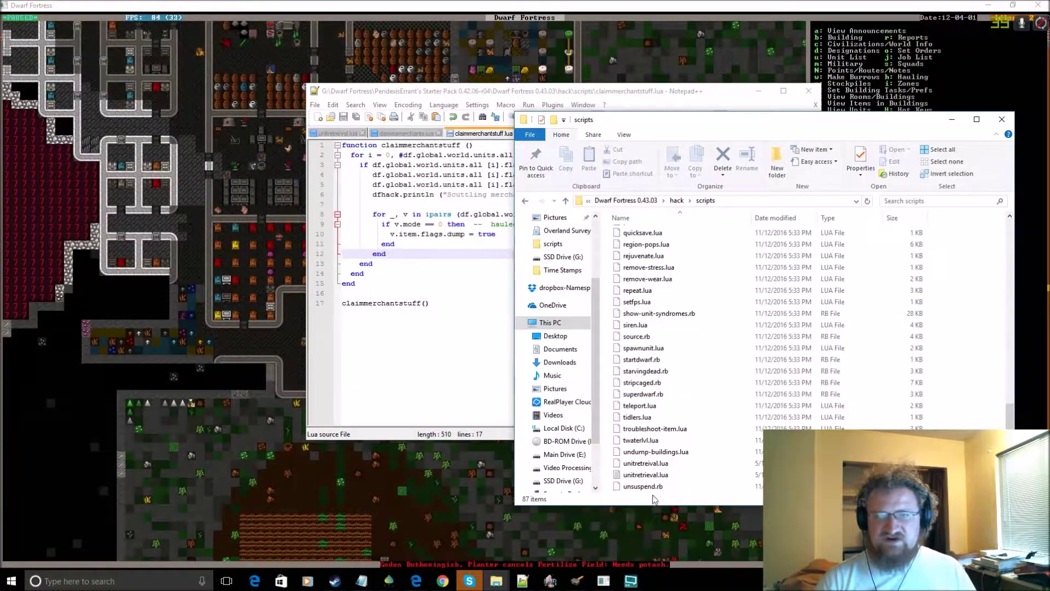
scroll(697, 369, "up", 3)
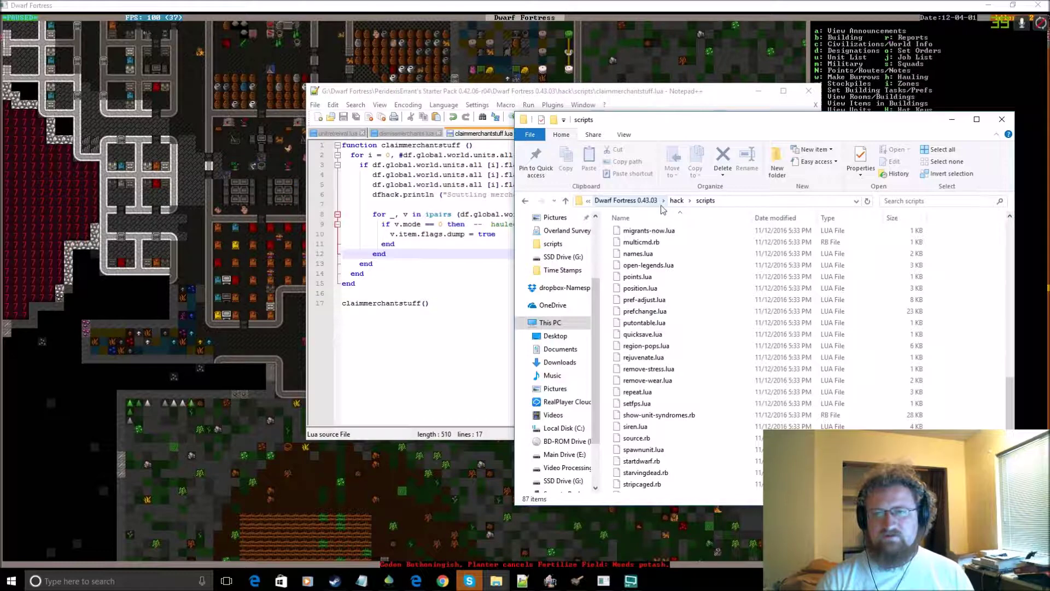
left_click(625, 200)
double_click(646, 265)
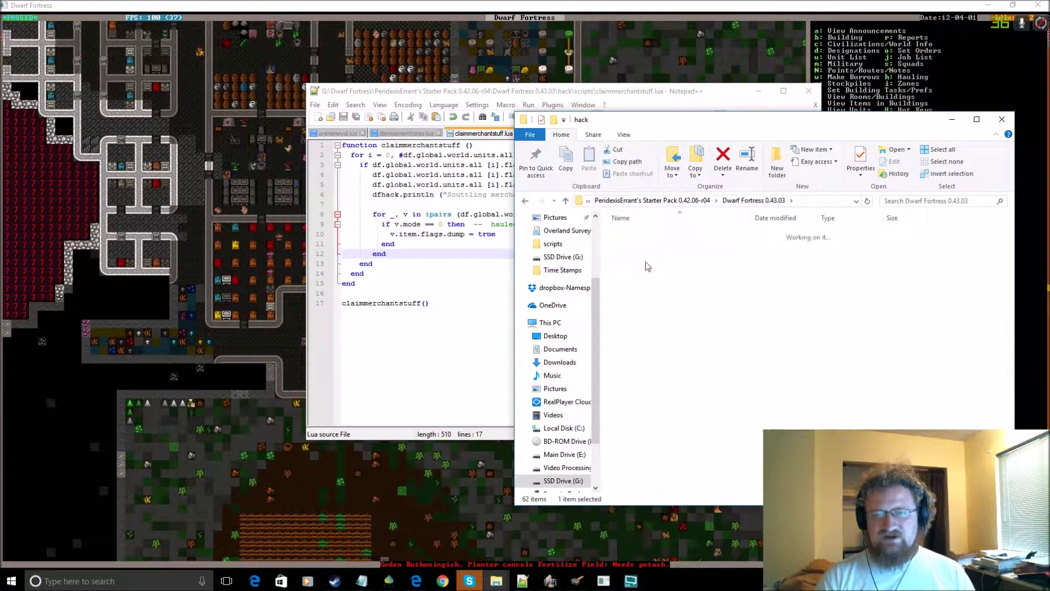
left_click(632, 291)
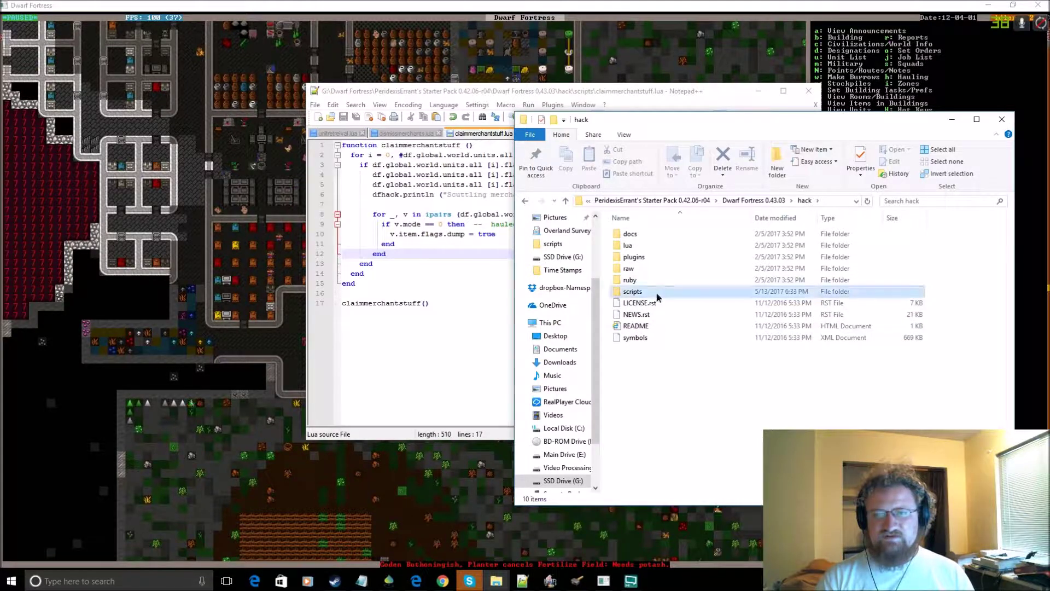
double_click(657, 295)
scroll(649, 361, "down", 10)
scroll(644, 369, "down", 8)
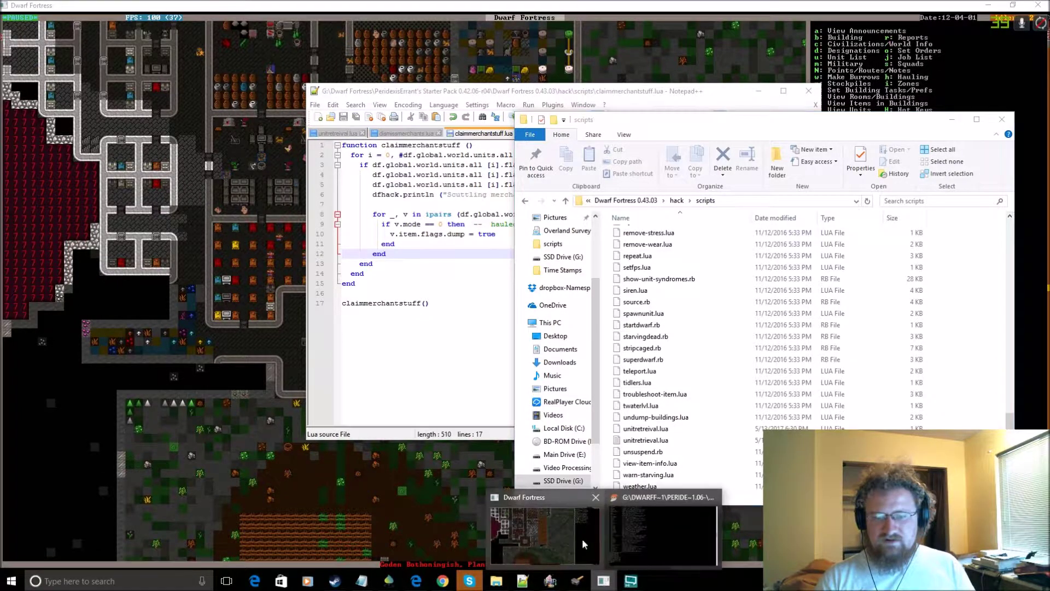
left_click(603, 581)
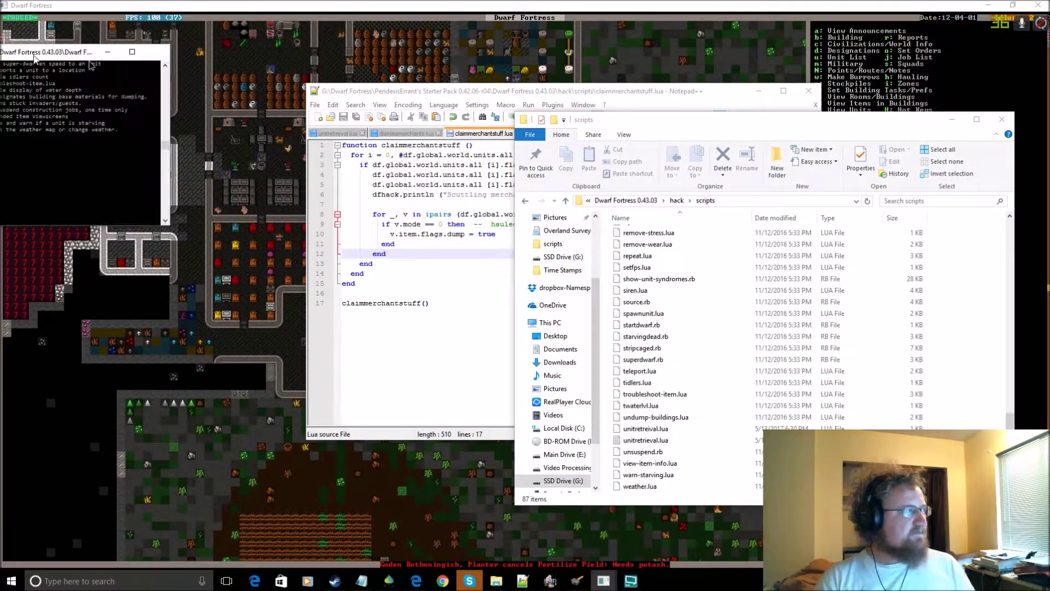
- Run ls in a maximized DFHack console to list claimmerchantstuff, dismissmerchants and other scripts
left_click_drag(246, 50, 503, 82)
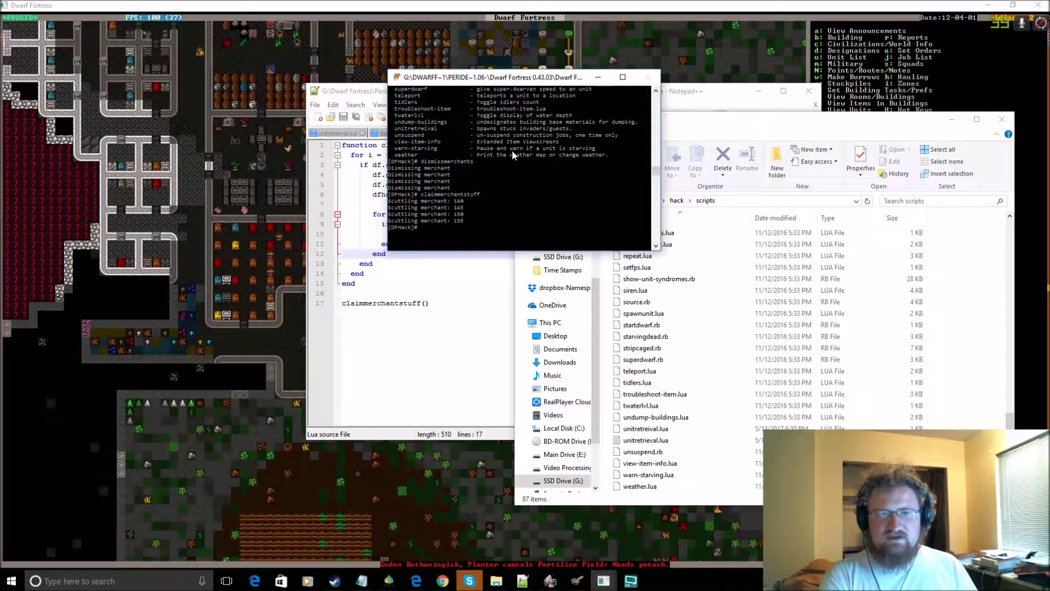
type("ls")
key("Return")
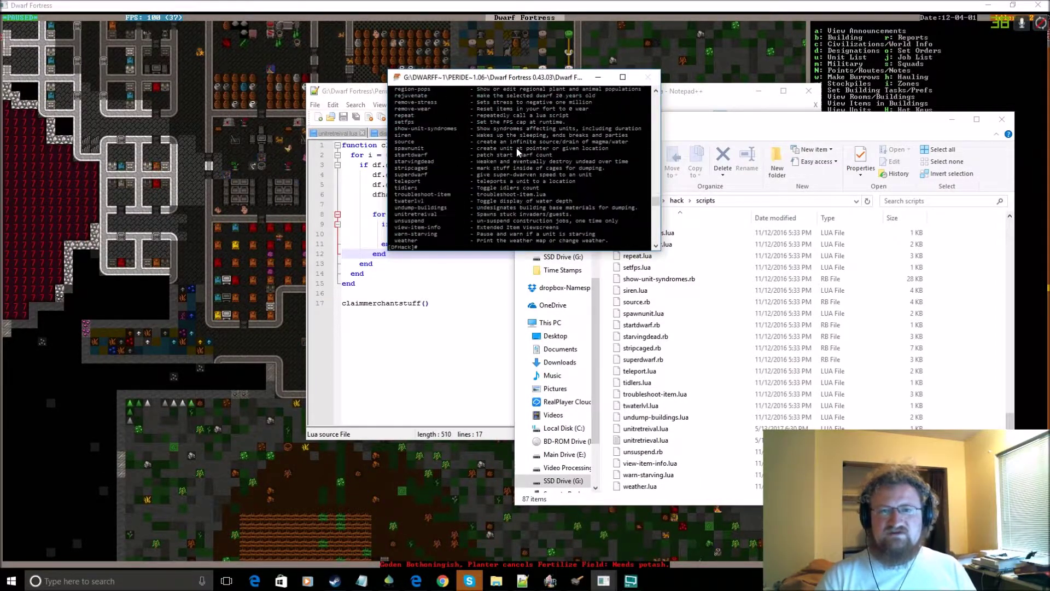
left_click(622, 77)
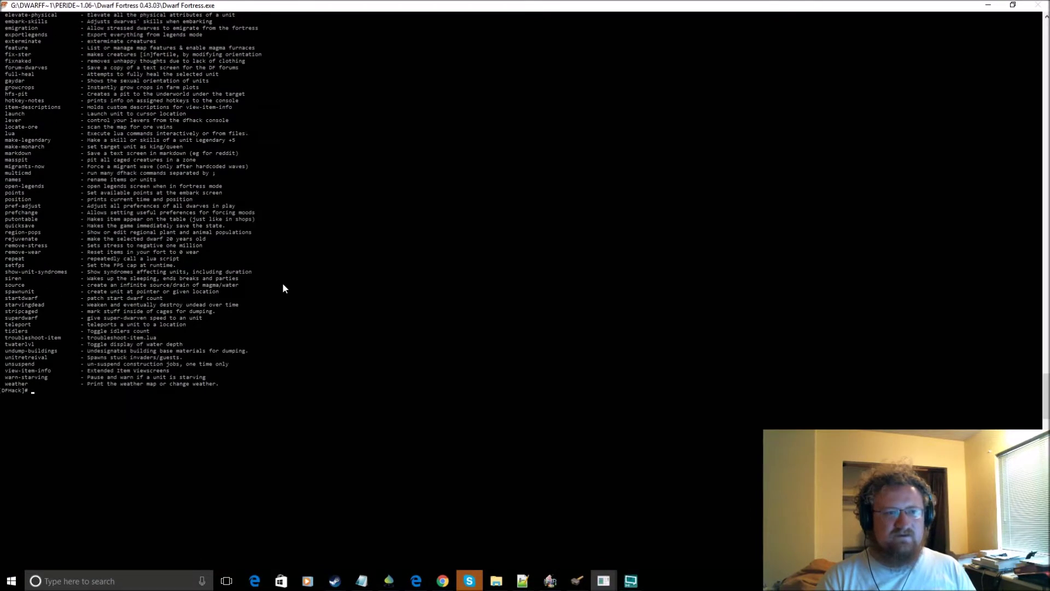
scroll(284, 288, "up", 3)
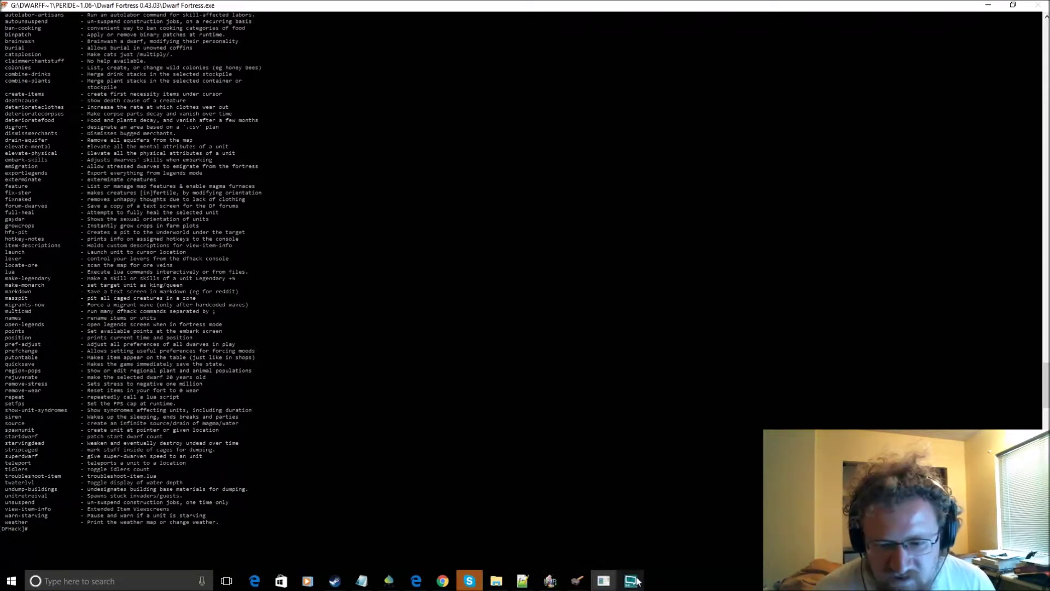
left_click(603, 580)
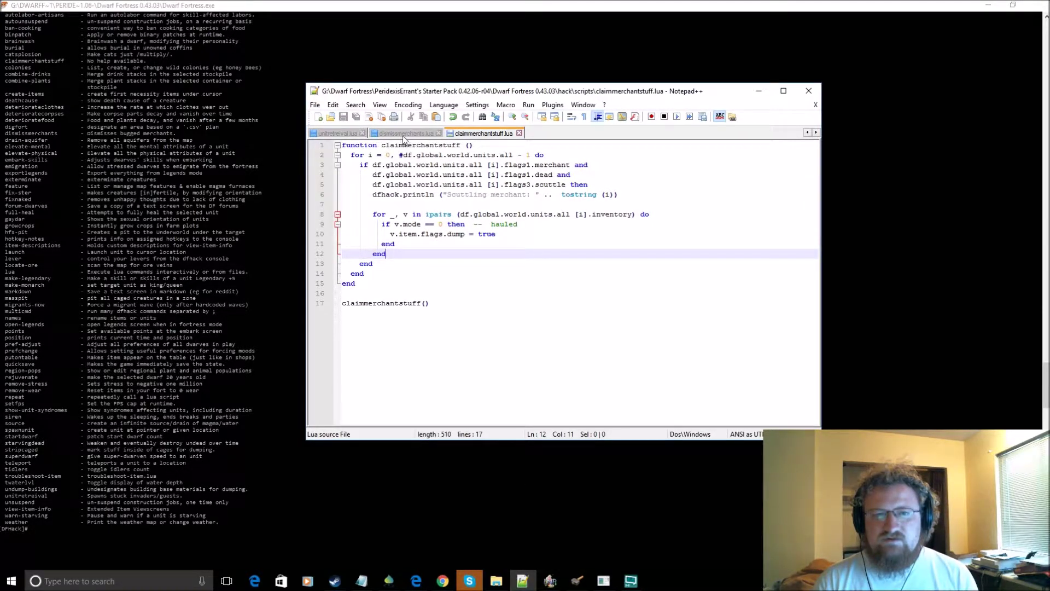
- View the unitretrieval.lua script, then switch to the DFHack console for dismissmerchants
left_click(336, 133)
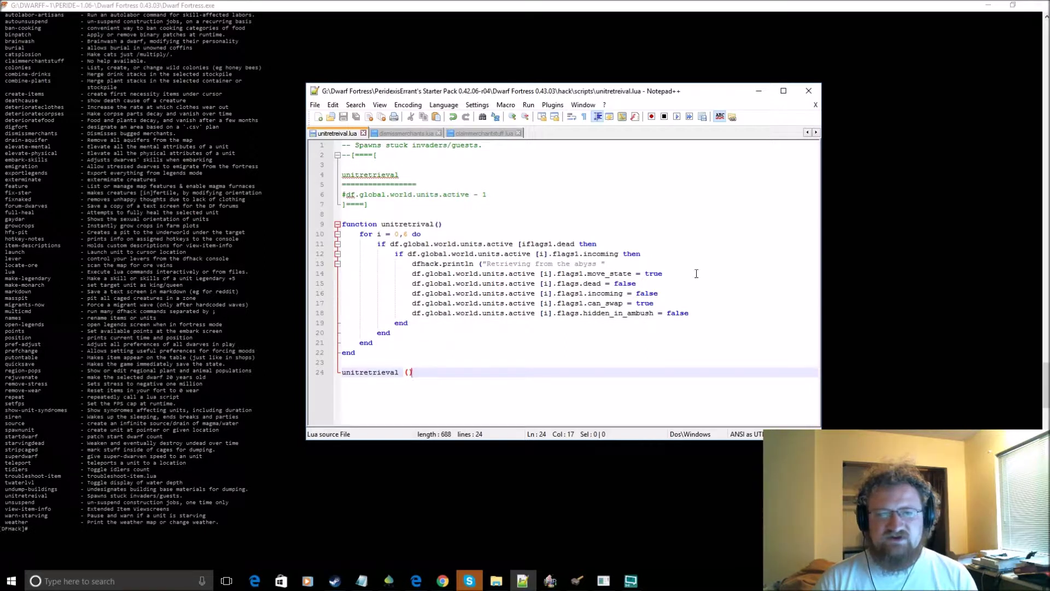
left_click(349, 7)
left_click(60, 529)
type("dismissmerchants")
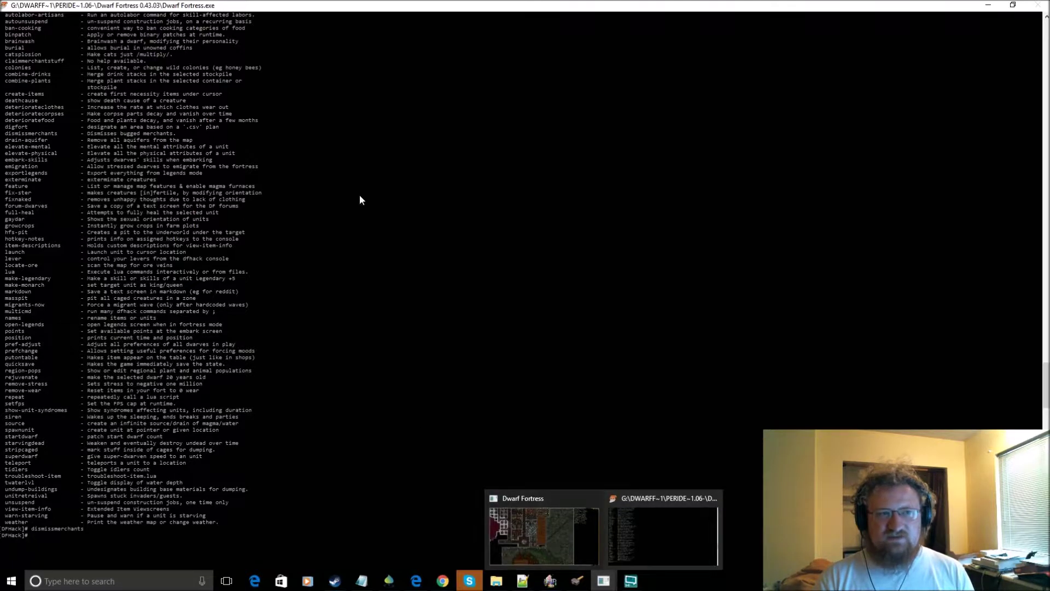
- Shrink the console, start Soundsense from PyLNP's Utilities, and return to Dwarf Fortress
left_click(1012, 6)
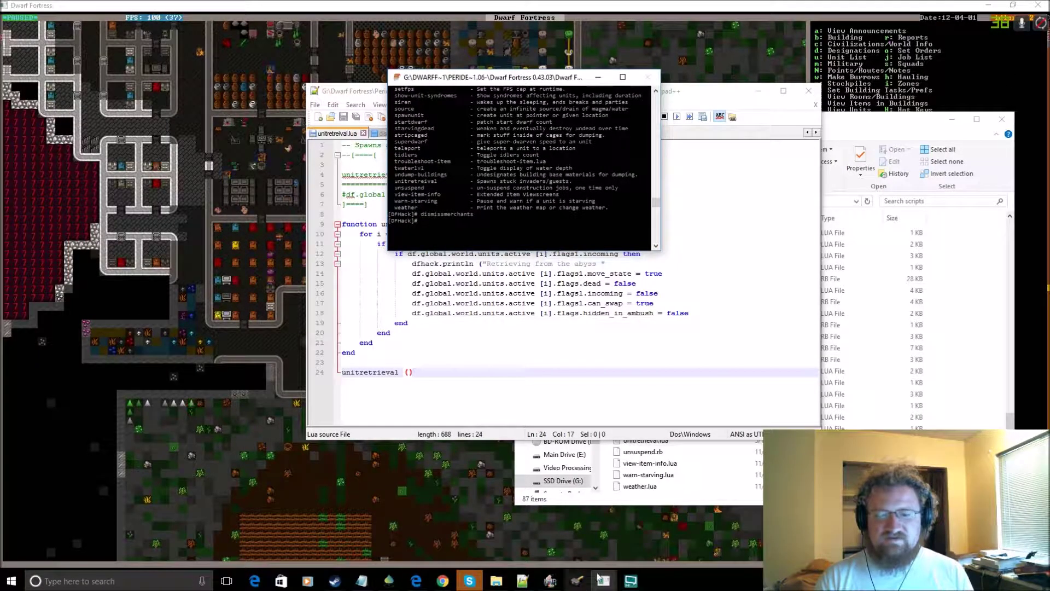
left_click_drag(555, 581, 522, 581)
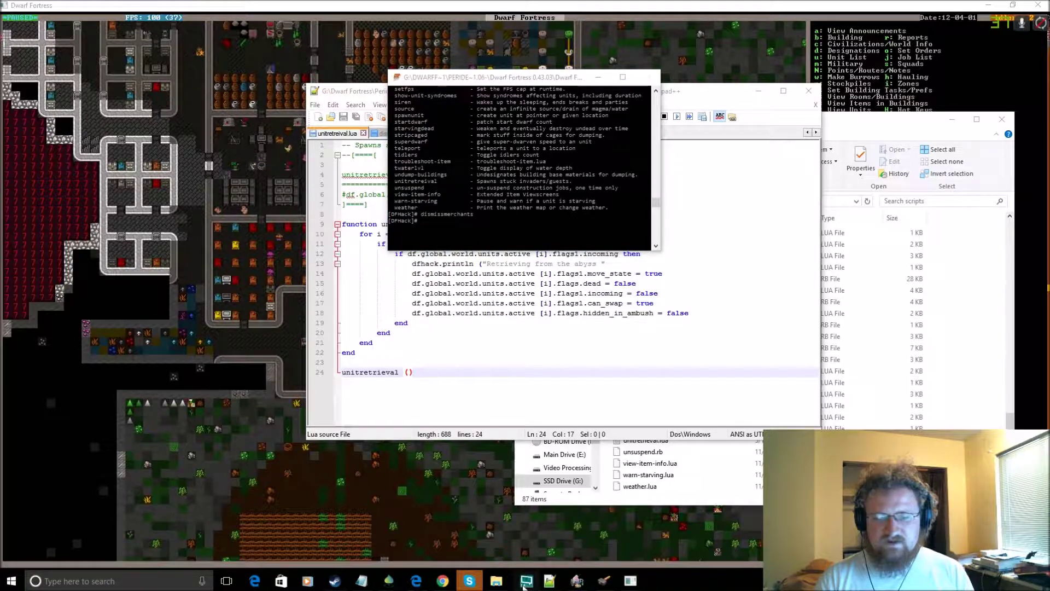
left_click(578, 581)
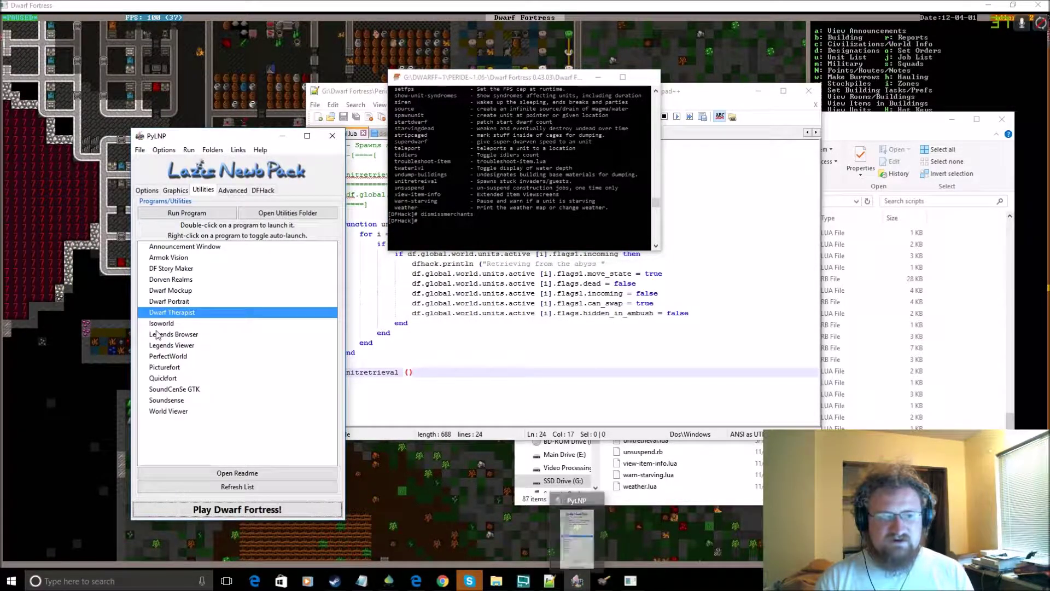
double_click(167, 400)
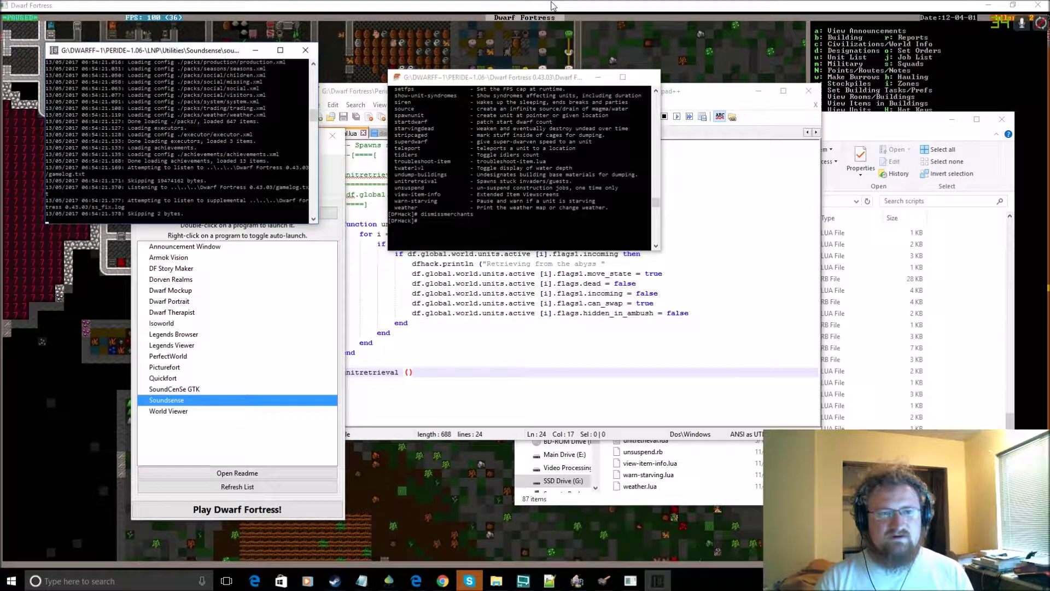
left_click(551, 6)
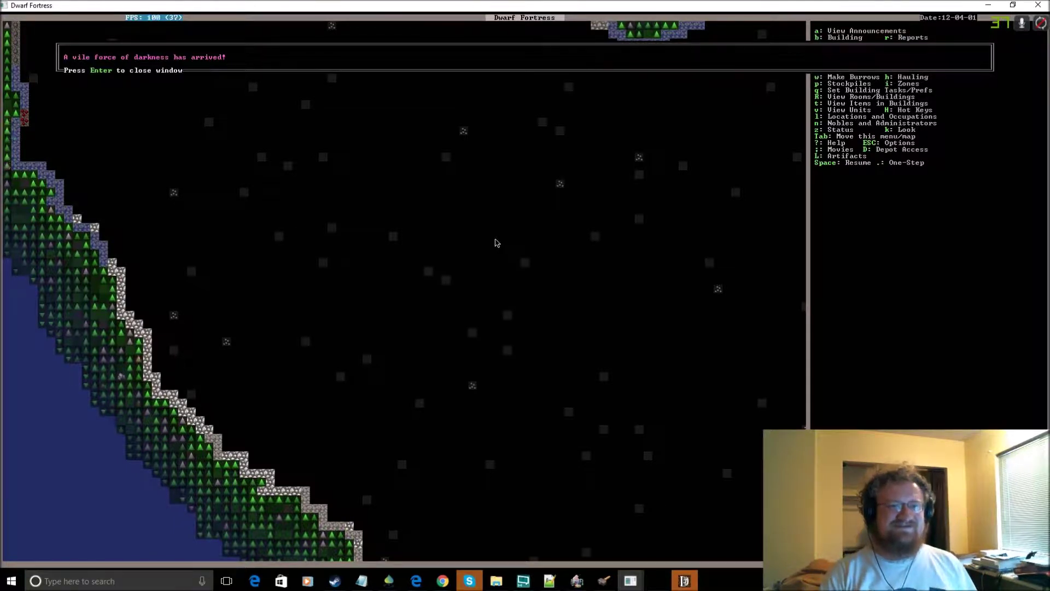
- Dismiss the siege announcement and scan the shoreline for the arriving invaders
key("Return")
key("Down")
key("Right")
key("Down")
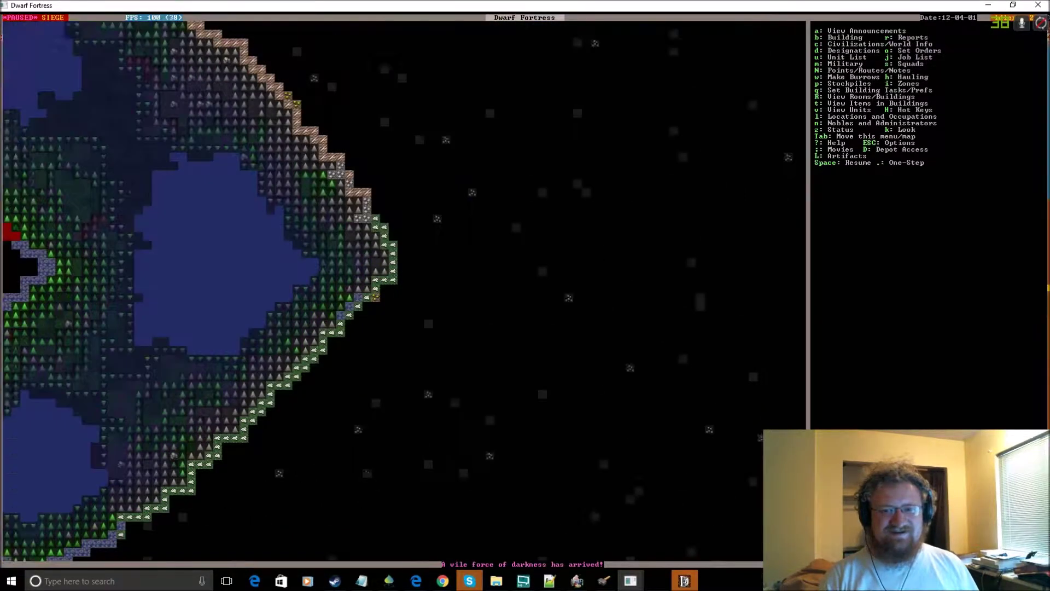
key("Right")
key("Down")
key("Right")
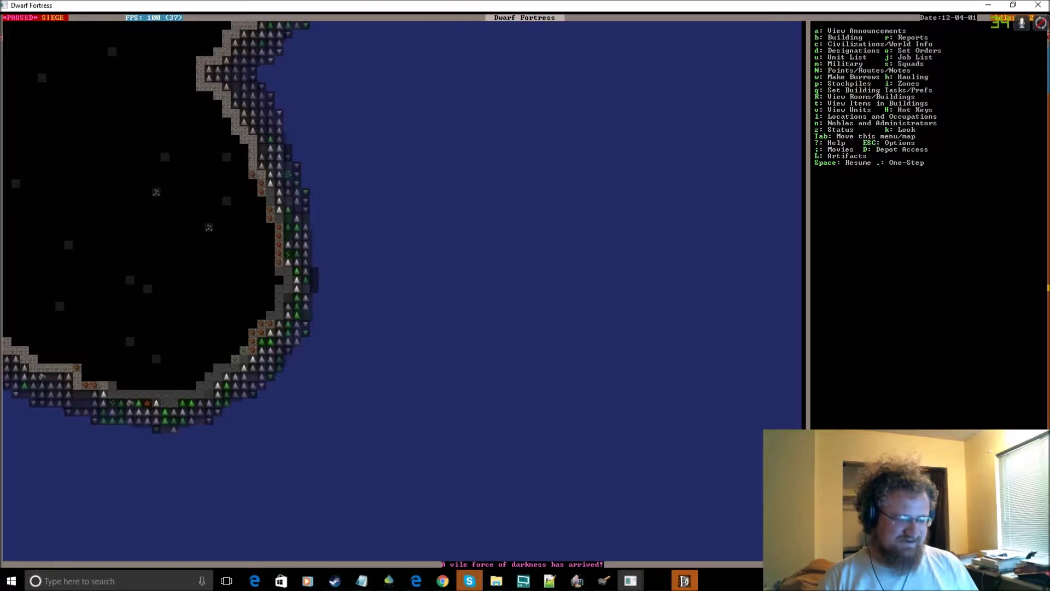
- Pick a miner from the unit list and jump to them on the map
key("u")
key("Down")
key("Up")
key("z")
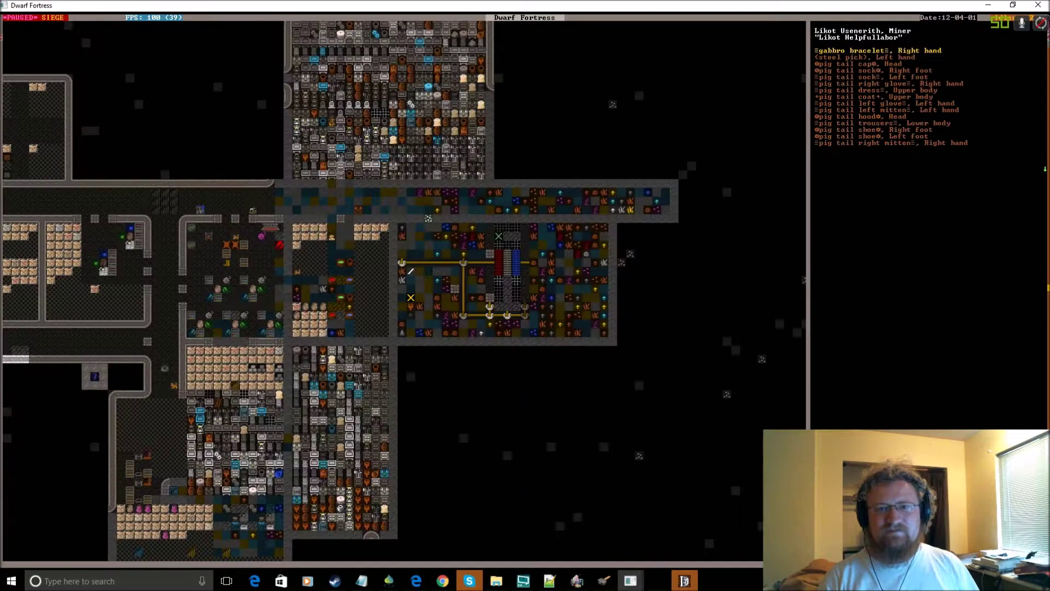
key("Escape")
- Move the view up to the surface, unpause, and look southeast of the farm
key("Down")
key("Down")
key("shift+comma")
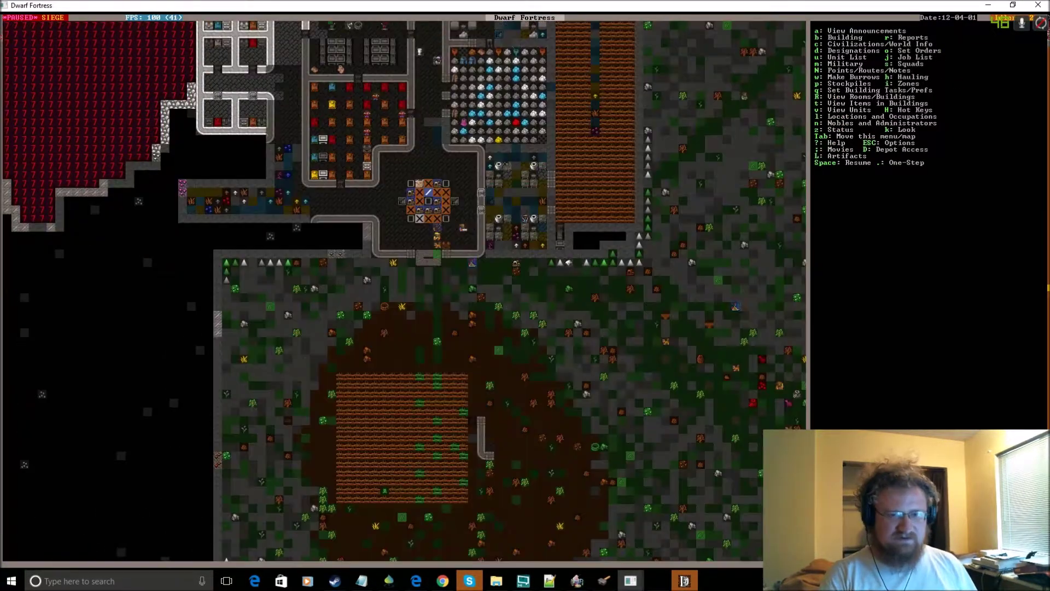
key("Down")
key("Right")
key("space")
key("Right")
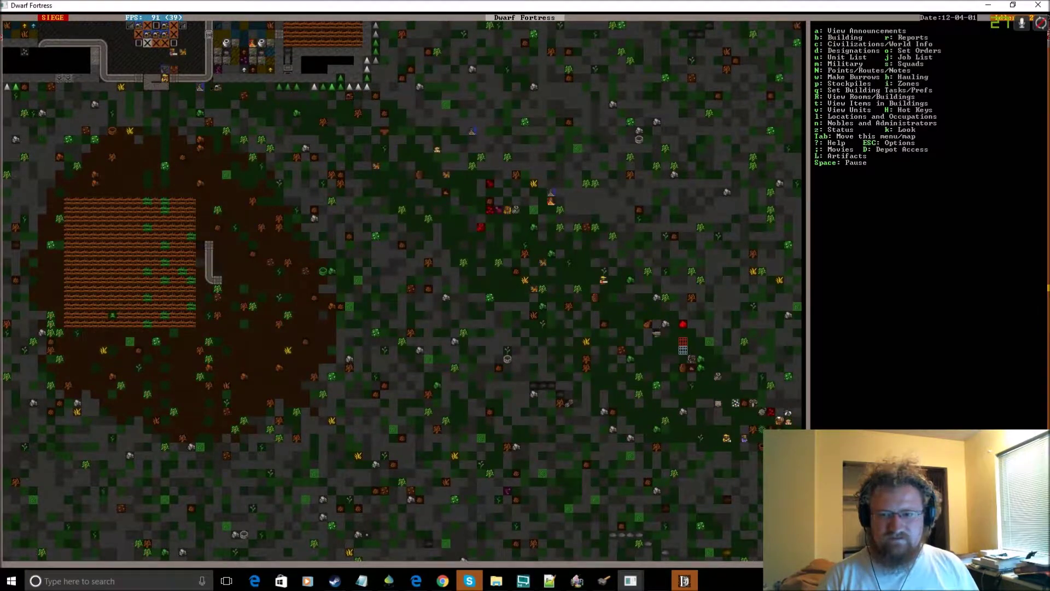
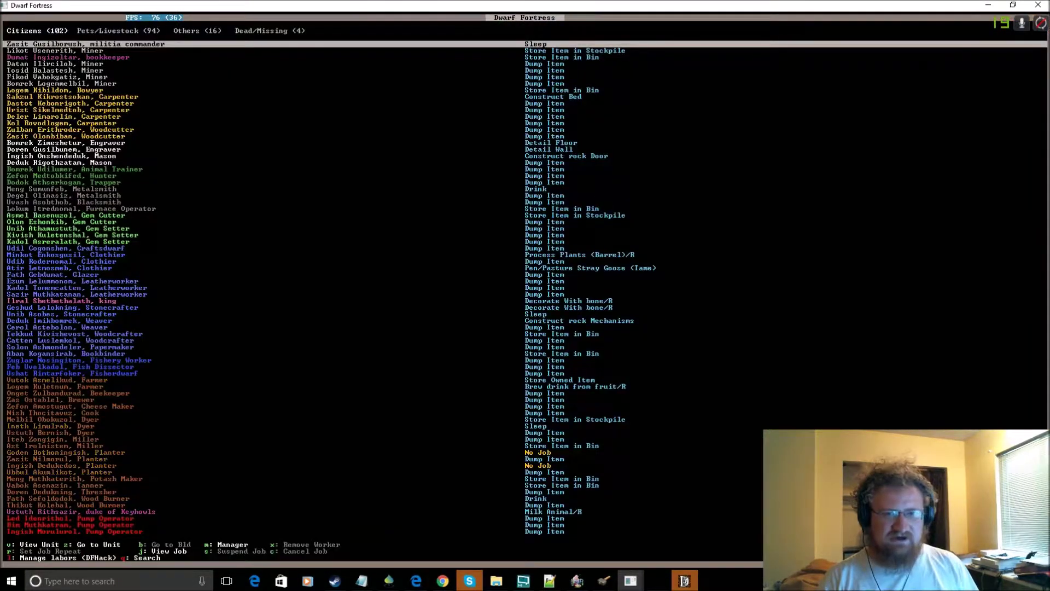
- Review the goblin invaders and ravens in the Others tab of the units list
key("Up")
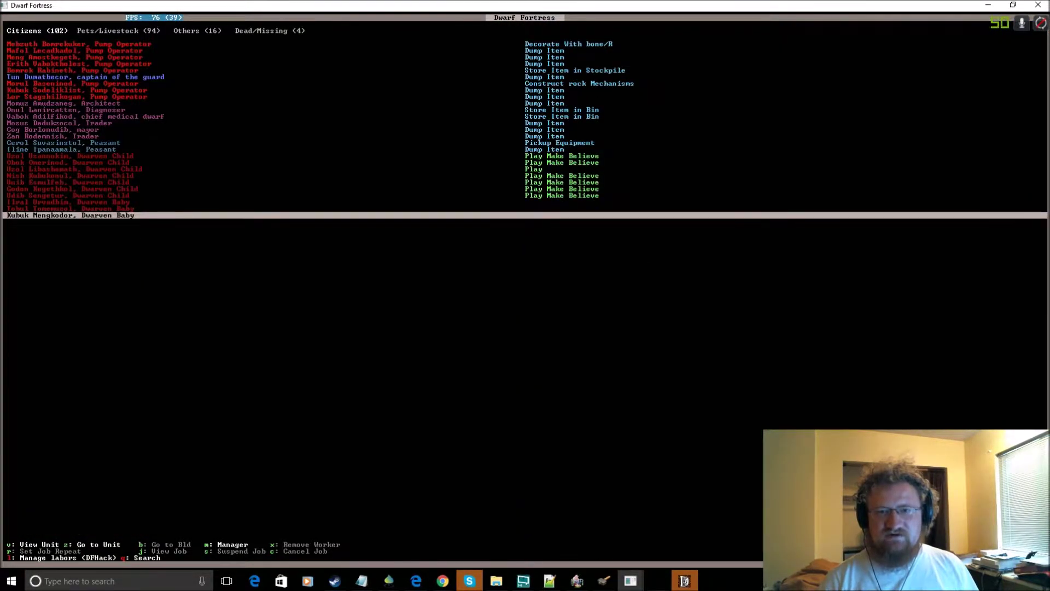
key("Escape")
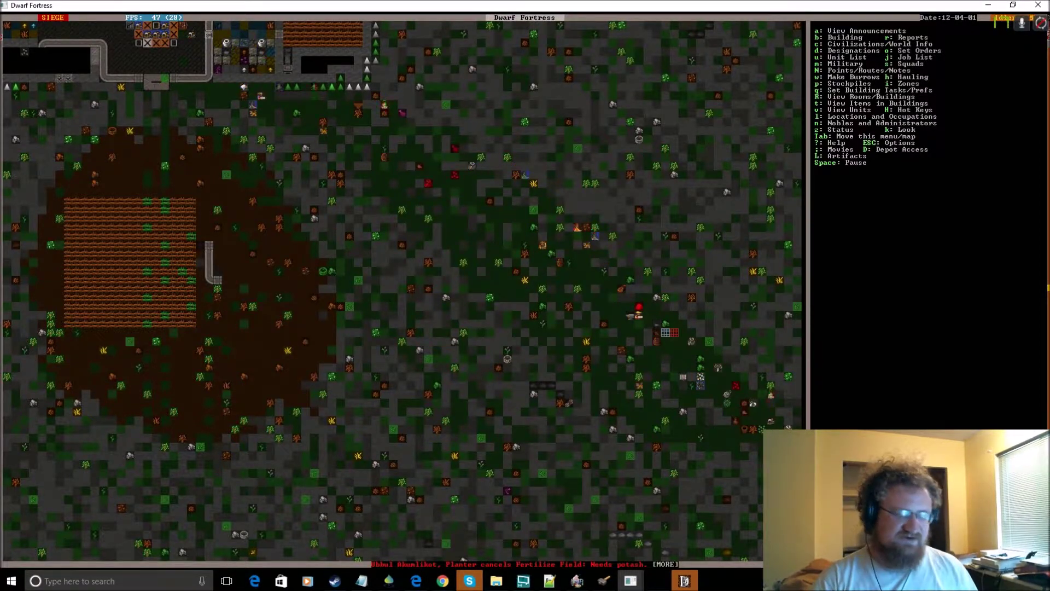
key("u")
key("Tab")
key("Down")
key("Down")
key("Down")
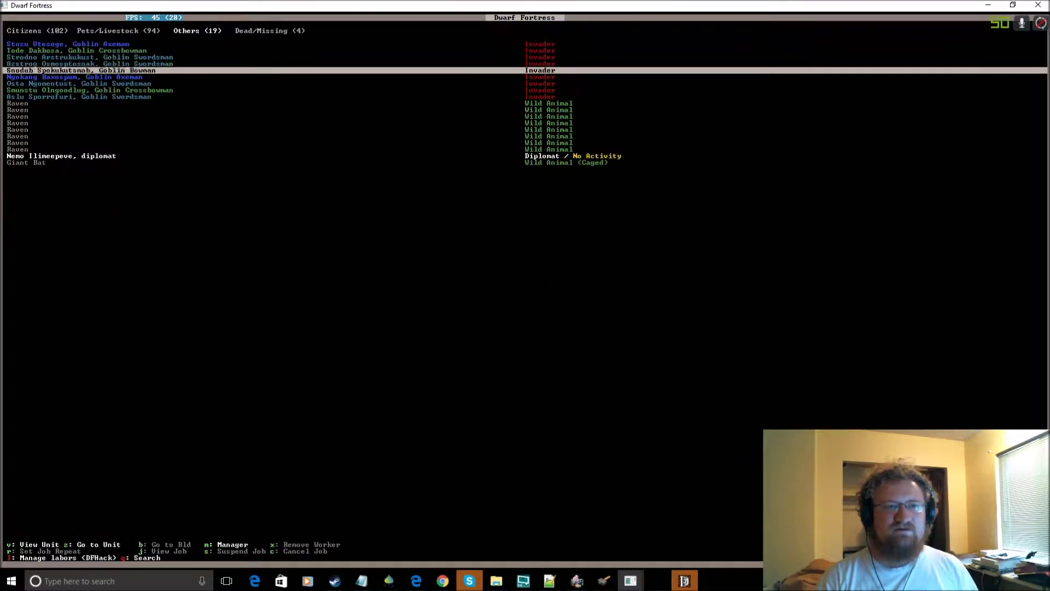
key("Down")
key("Down")
key("Down")
key("Down")
key("Down")
key("Down")
key("Down")
key("Down")
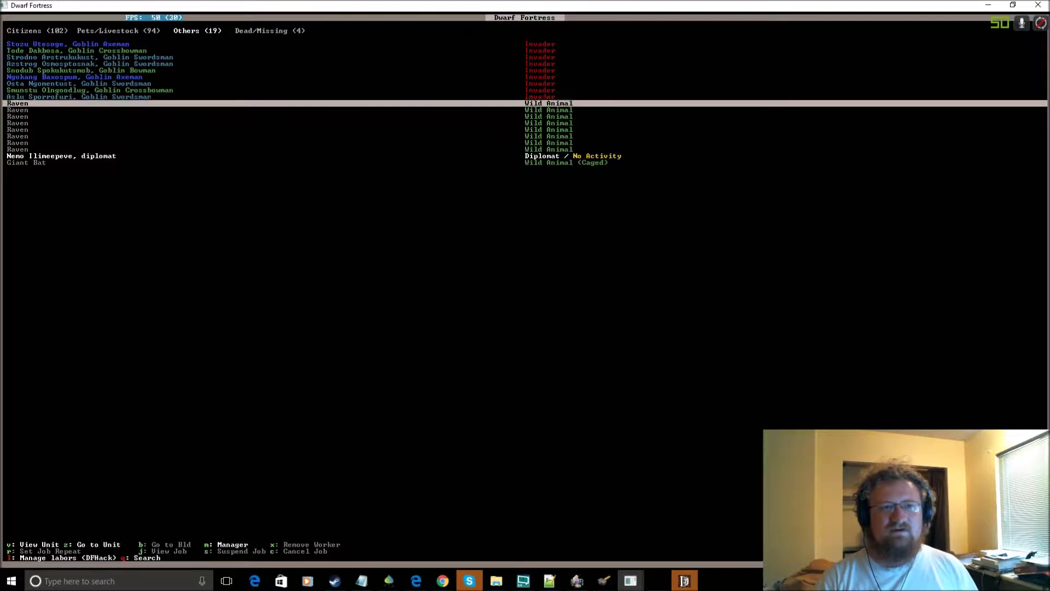
- Close the units list and survey the map over the fortress and the outdoors
key("Escape")
key("Up")
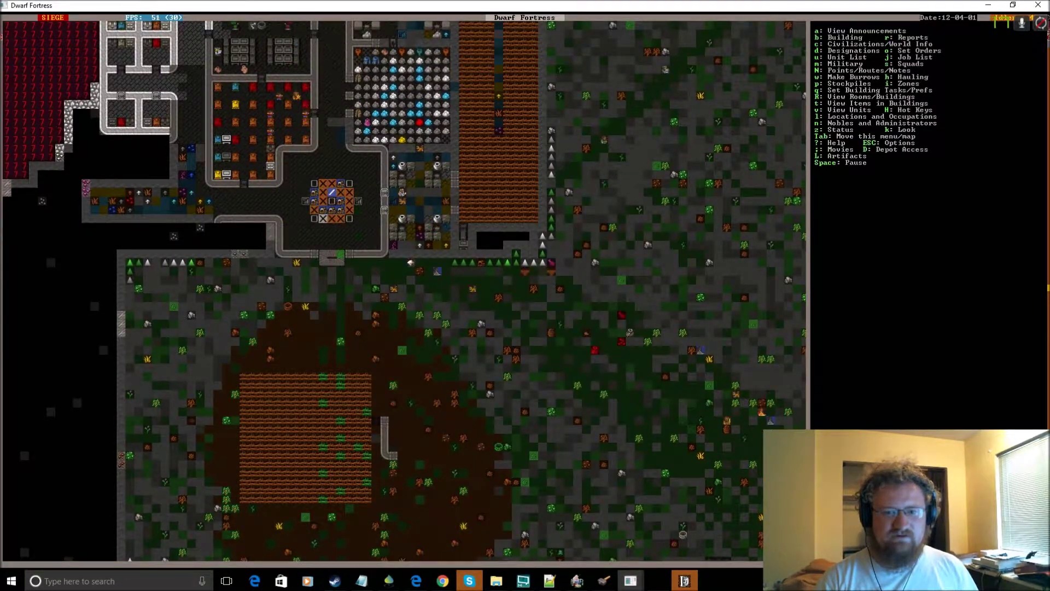
key("shift+Left")
key("shift+Up")
key("shift+Left")
key("shift+Up")
key("shift+Left")
key("shift+Up")
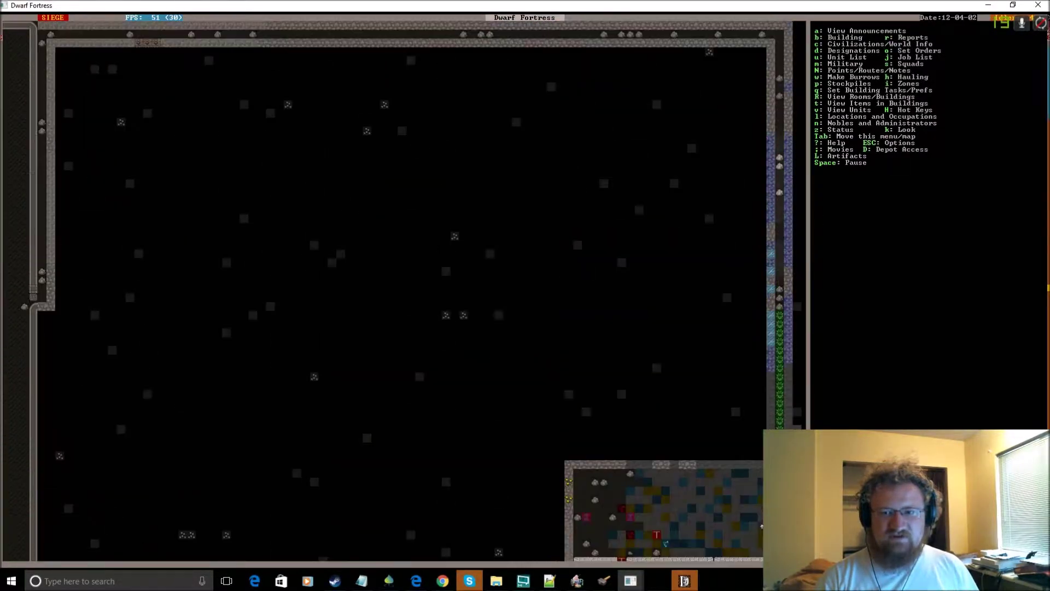
key("shift+Down")
key("shift+Down")
key("shift+Down")
key("shift+Down")
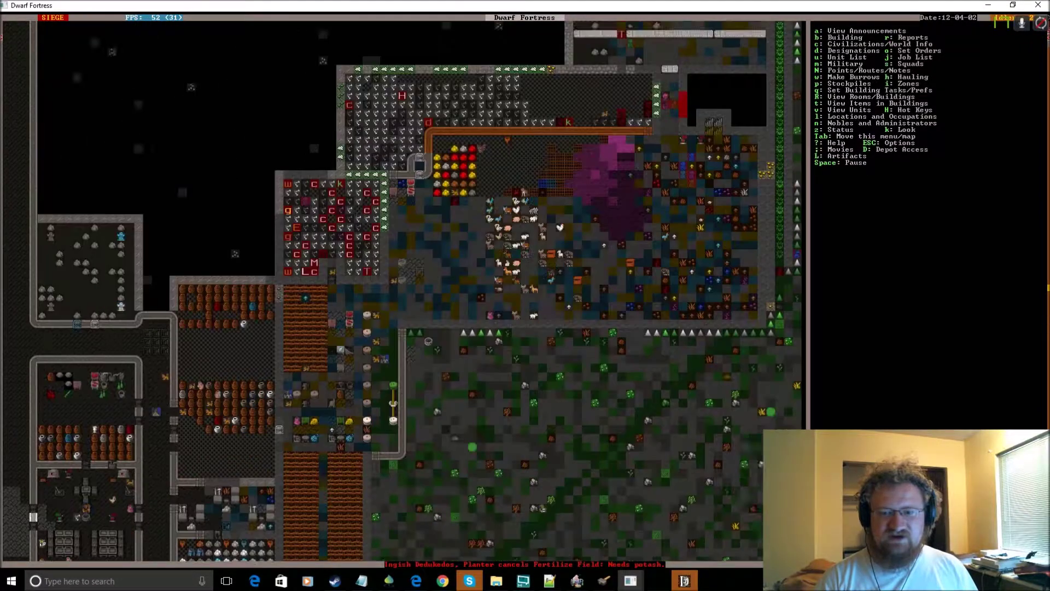
key("shift+Down")
key("shift+Down")
key("shift+Right")
key("shift+Right")
key("shift+Down")
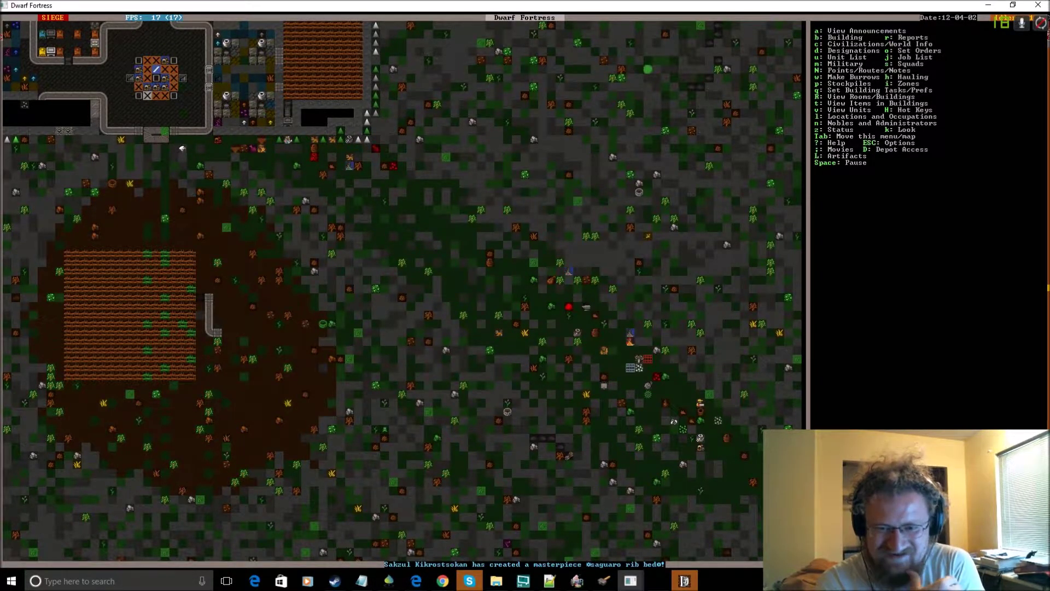
- Inspect a goblin axeman's copper equipment from the invaders units list
key("u")
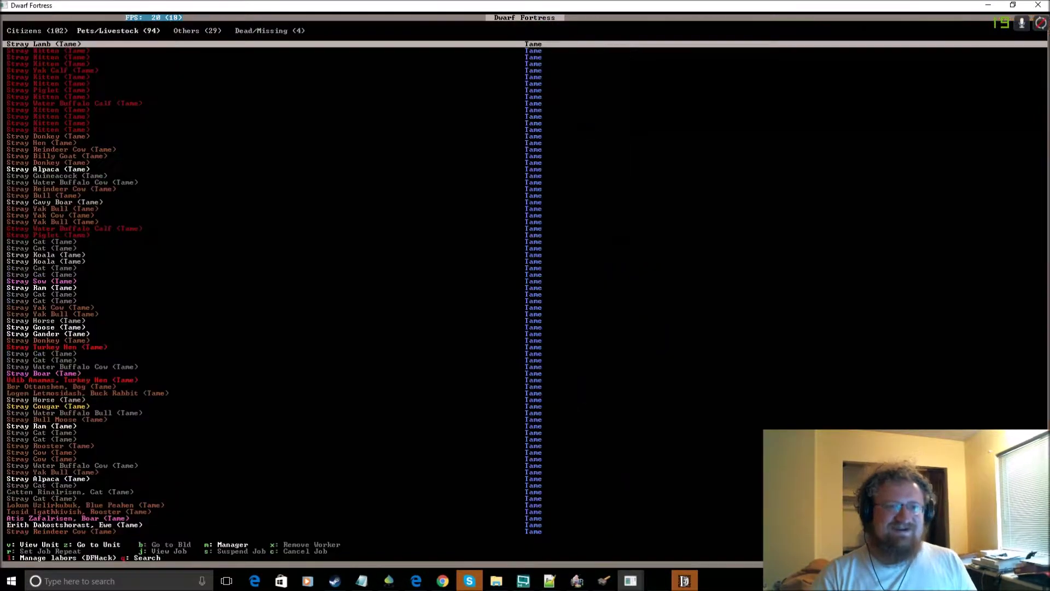
key("Right")
key("Right")
key("Down")
key("Down")
key("Down")
key("Down")
key("Down")
key("Down")
key("v")
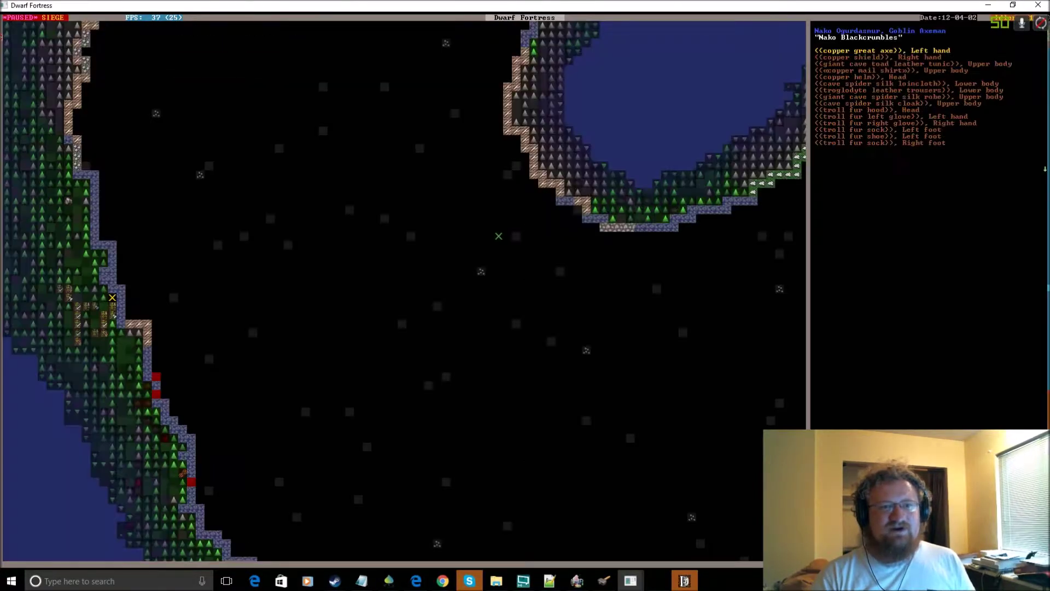
- Survey the large lake and its northern shore on the map
key("Escape")
key("shift+Down")
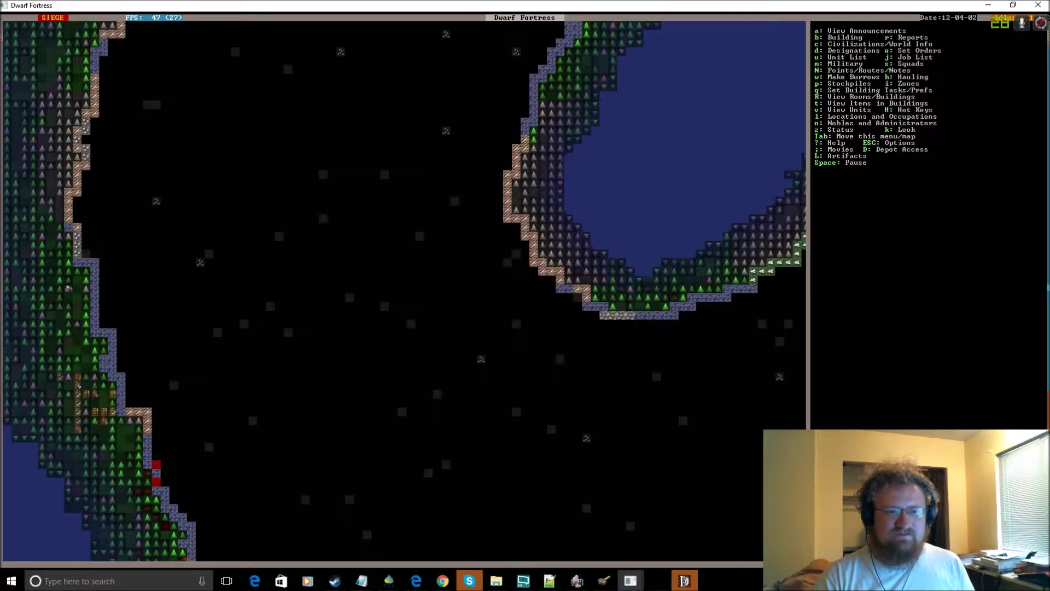
key("shift+Down")
key("shift+Down")
key("shift+Left")
key("shift+Down")
key("shift+Right")
key("shift+Up")
key("shift+Right")
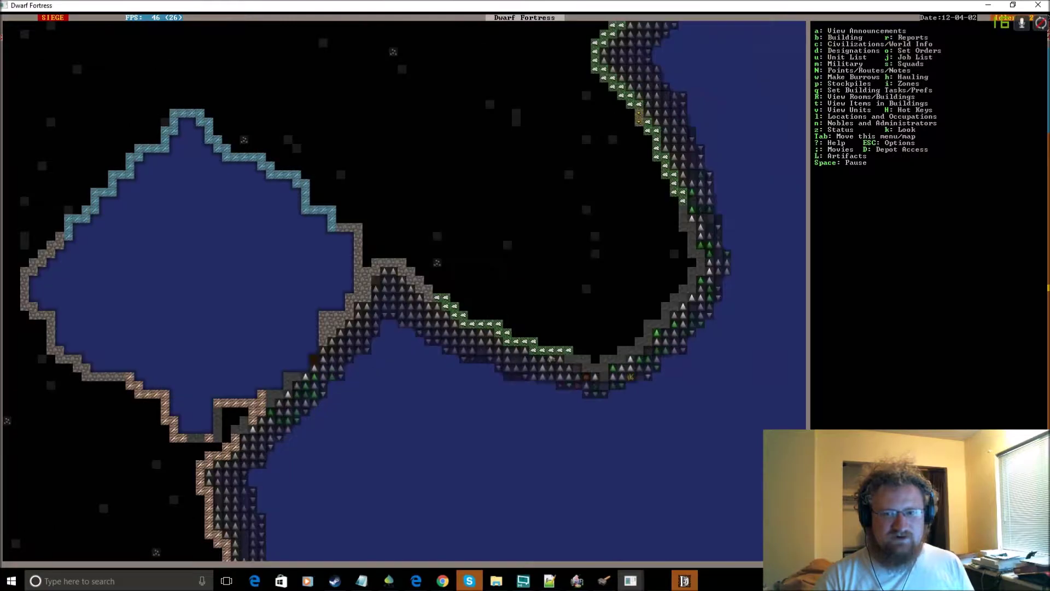
key("shift+Down")
key("shift+Right")
key("shift+Up")
key("shift+Up")
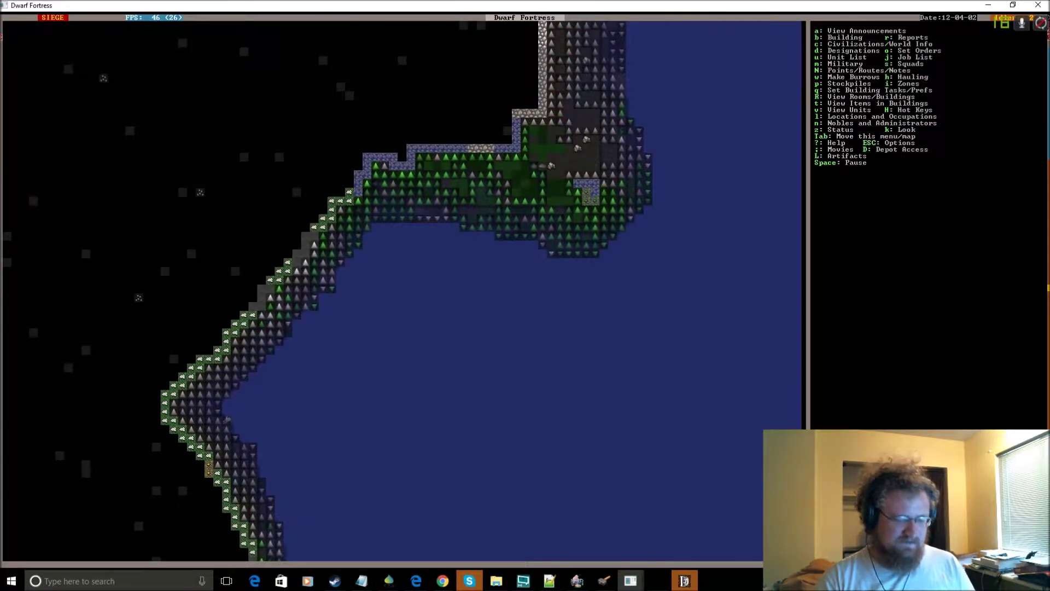
- Jump the view to a unit inside the fortress and change the displayed level
key("u")
key("z")
key("Escape")
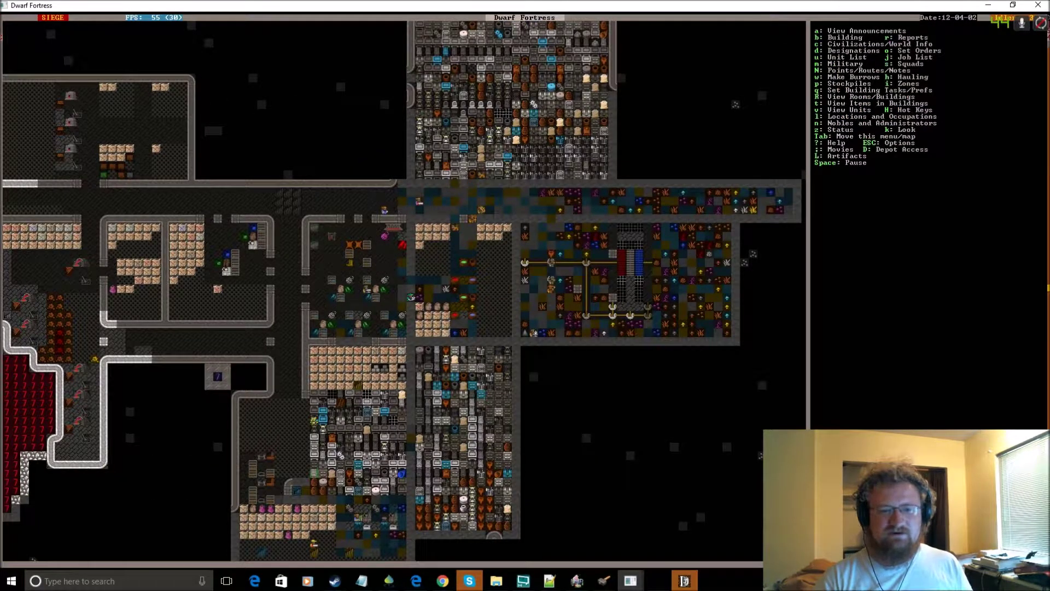
key("shift+comma")
key("shift+comma")
key("shift+comma")
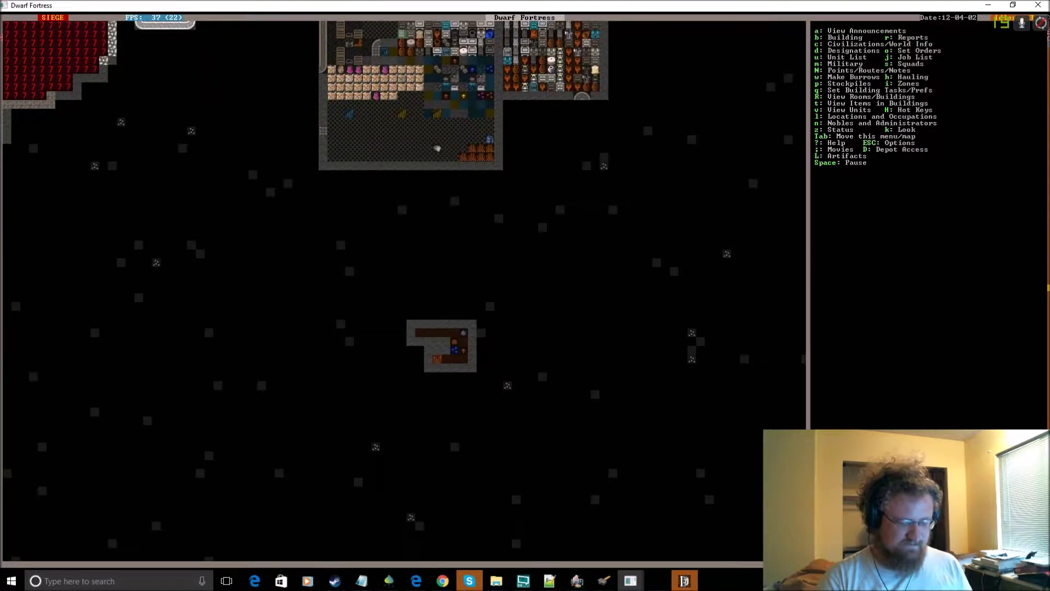
key("shift+comma")
left_click(684, 580)
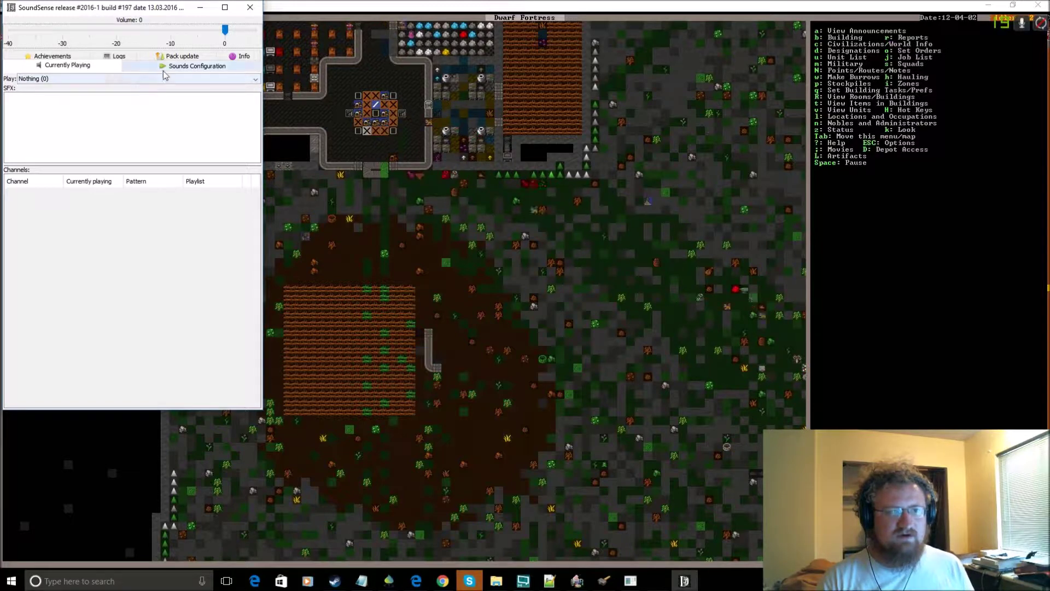
left_click(189, 66)
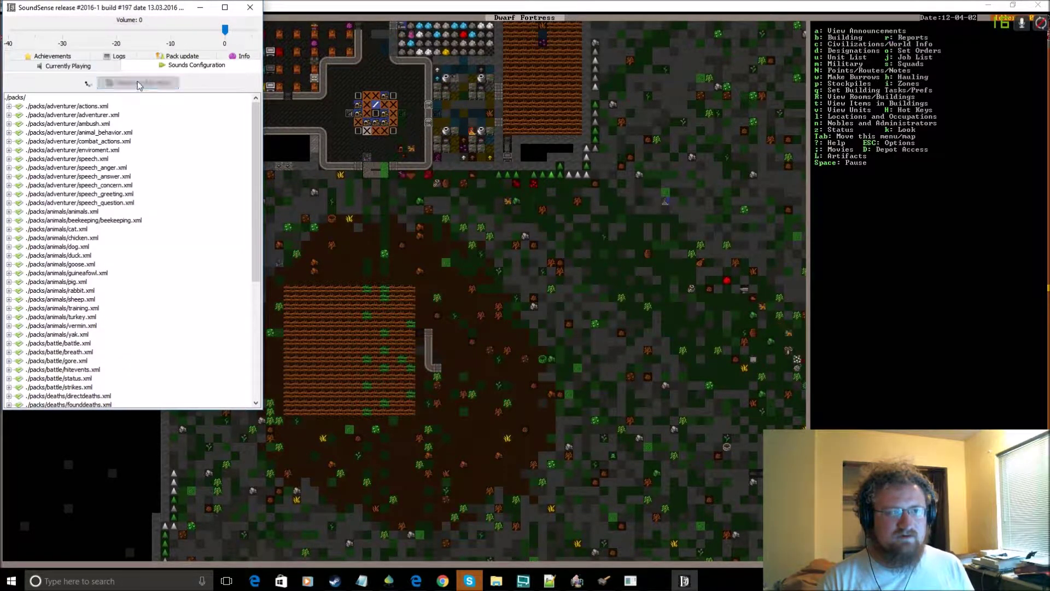
left_click(62, 66)
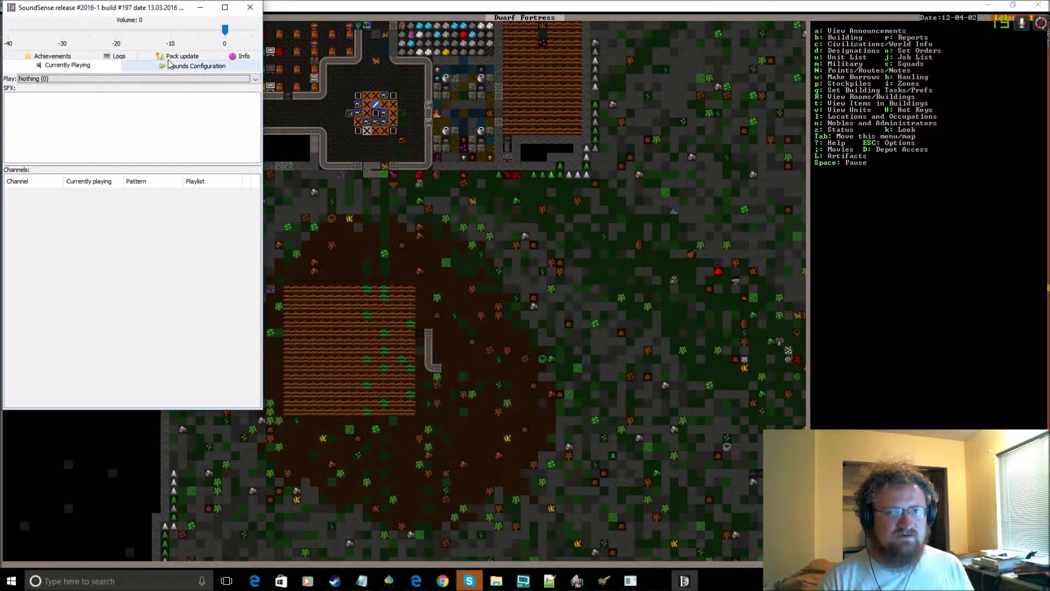
left_click(407, 277)
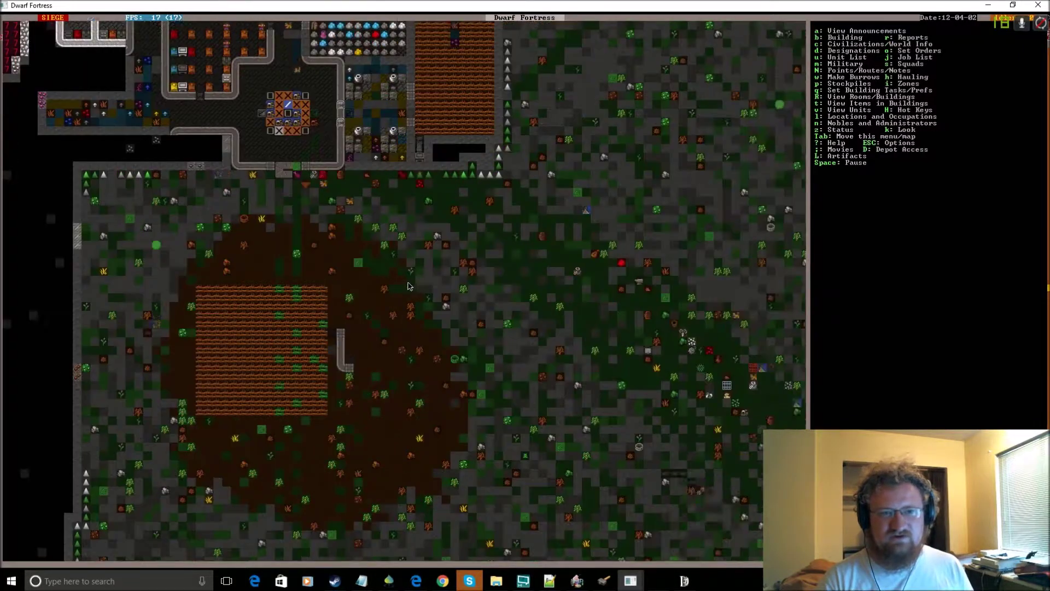
key("Right")
key("Right")
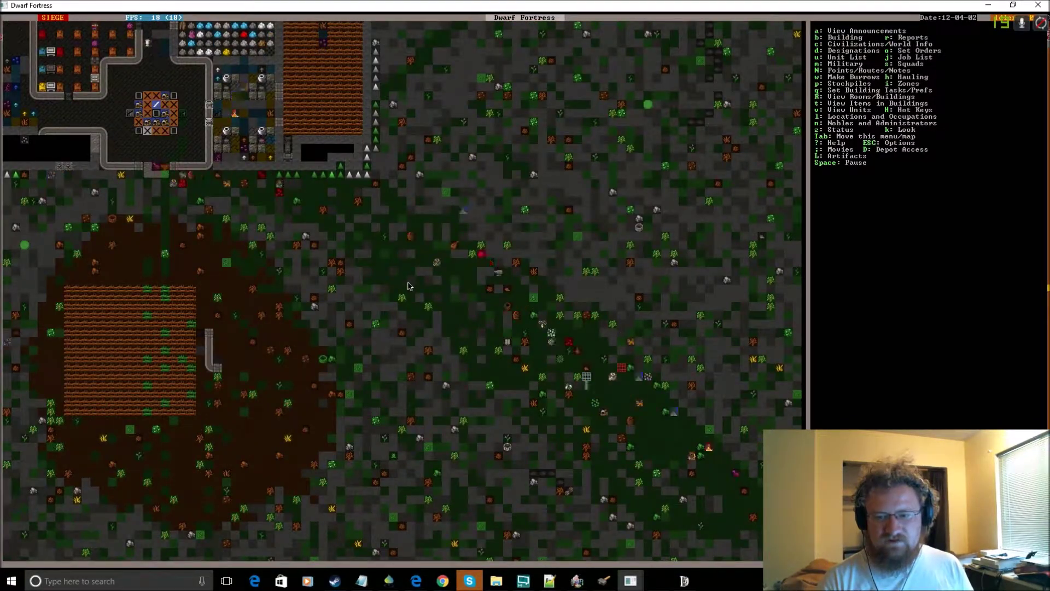
key("Up")
key("Left")
scroll(407, 285, "down", 1)
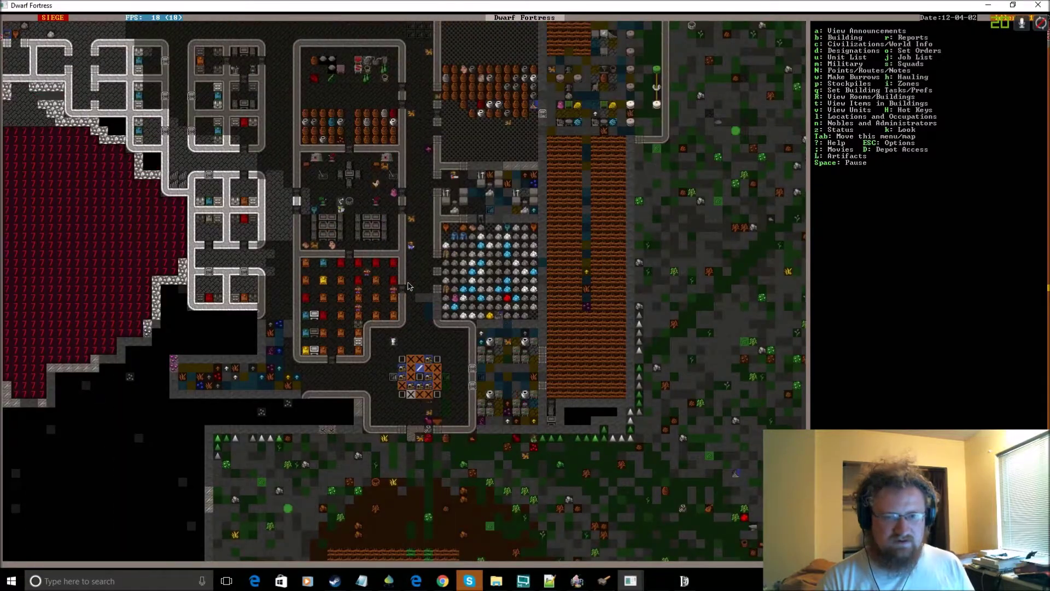
key("Up")
key("m")
key("a")
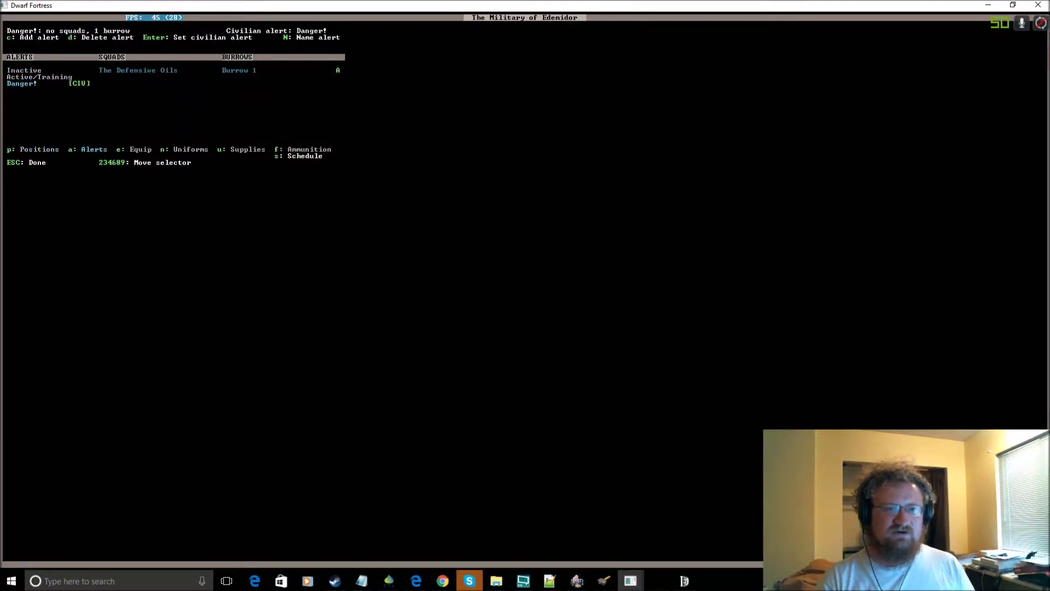
key("Escape")
key("Escape")
key("Escape")
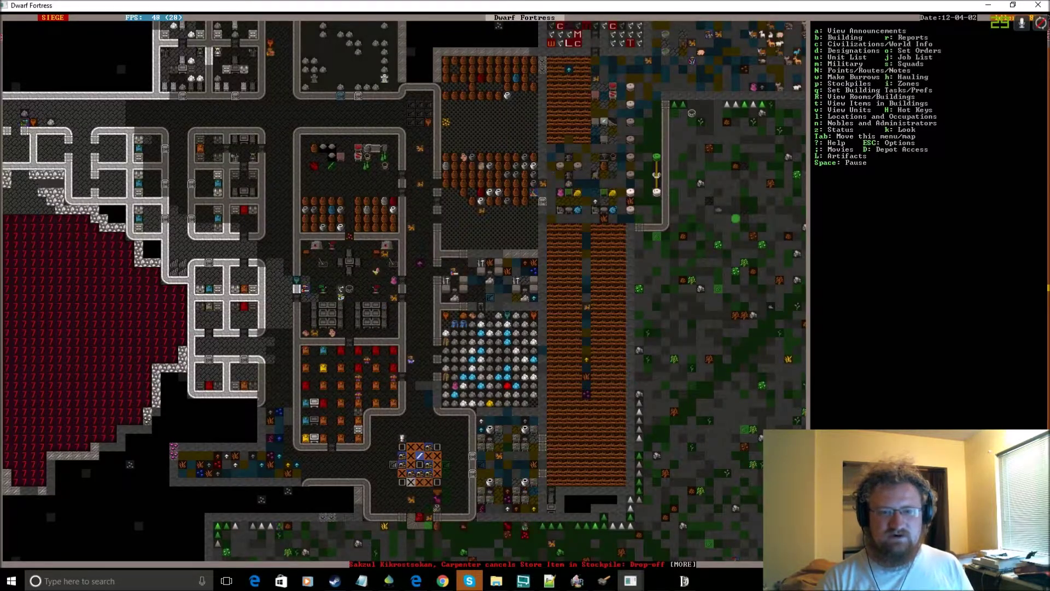
key("Down")
key("Right")
key("Down")
key("Right")
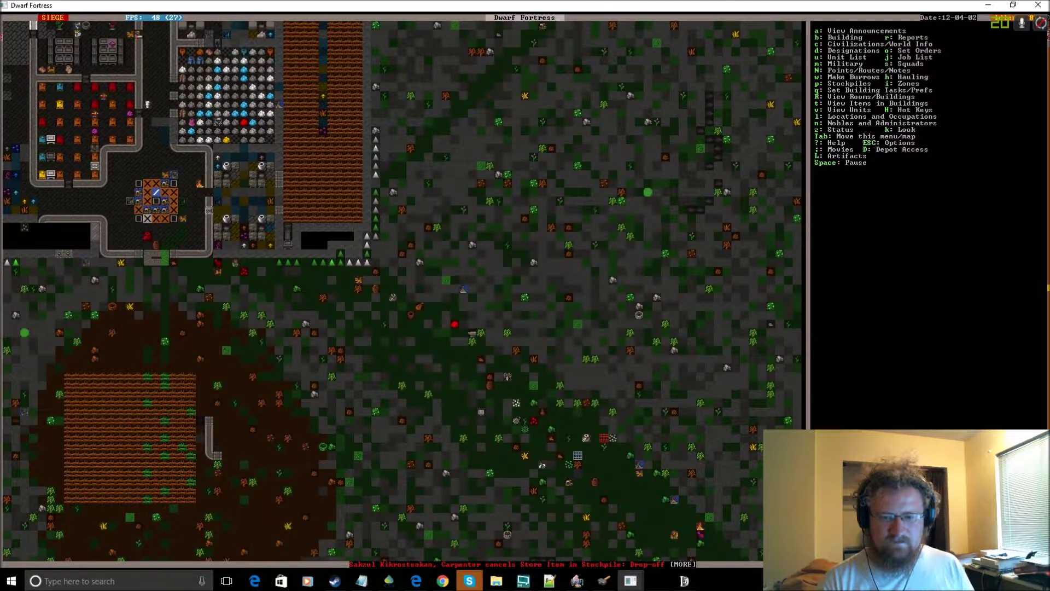
- Check the mayor's items and skills, then the papermaker's, and resume the game
key("Down")
key("v")
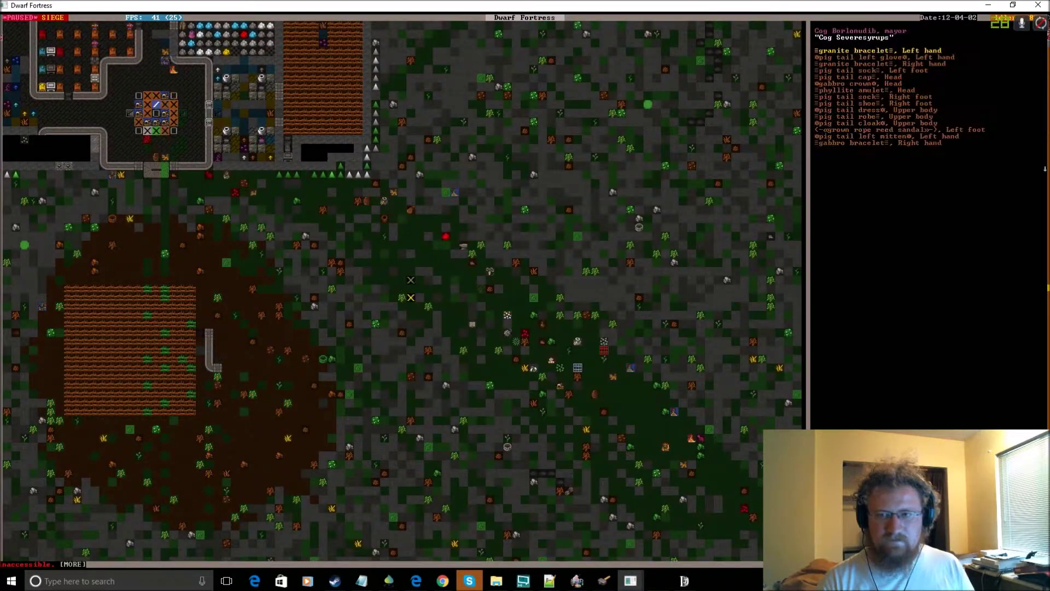
key("g")
key("period")
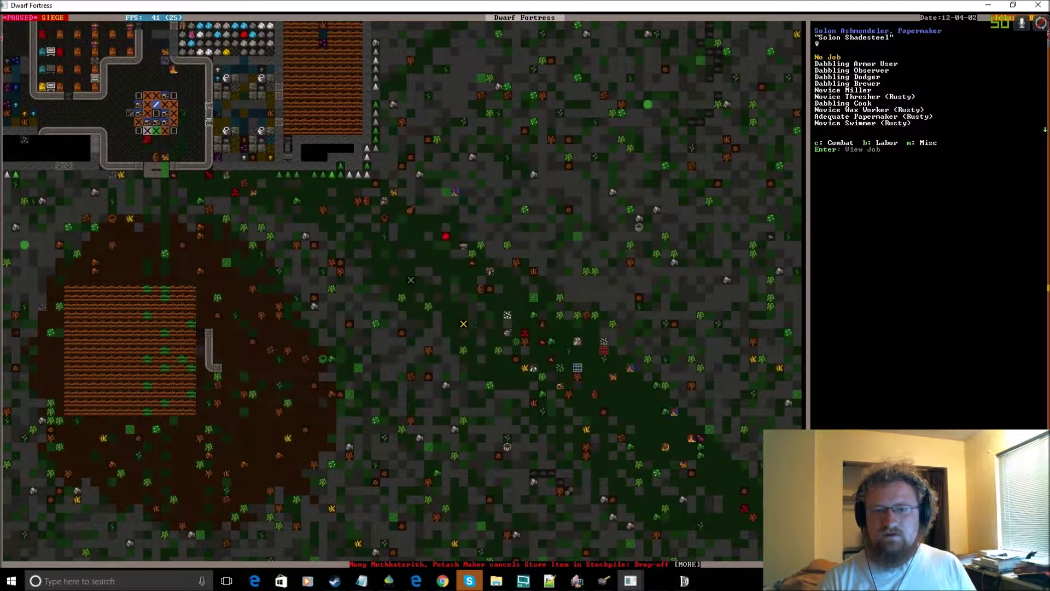
key("Escape")
- Look around the surface grassland south of the fortress
key("shift+Up")
key("shift+Up")
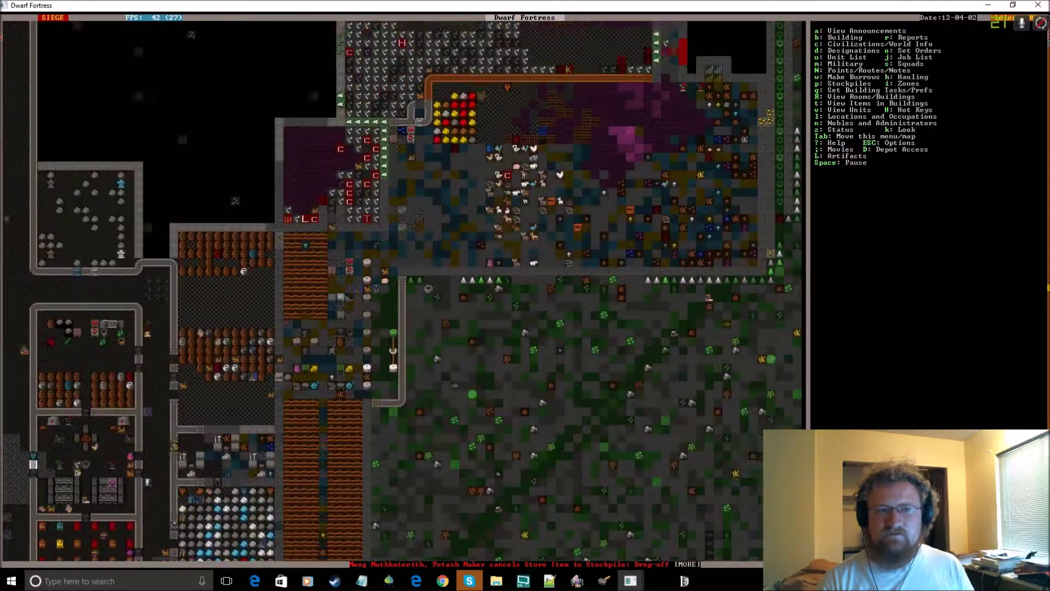
key("shift+Left")
key("shift+Up")
key("shift+Down")
key("shift+Down")
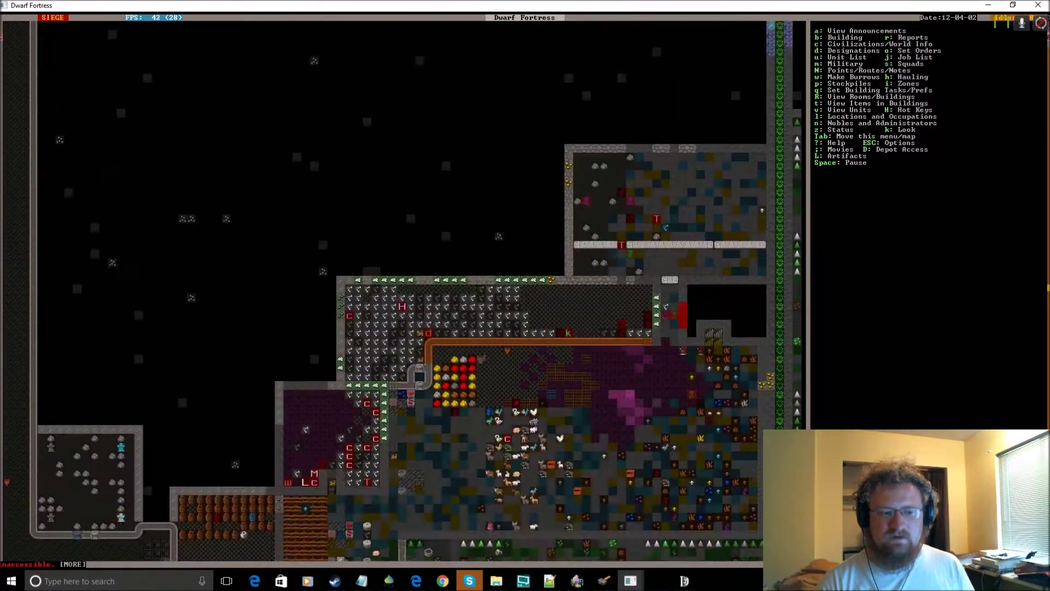
key("shift+Down")
key("shift+Down")
key("shift+Down")
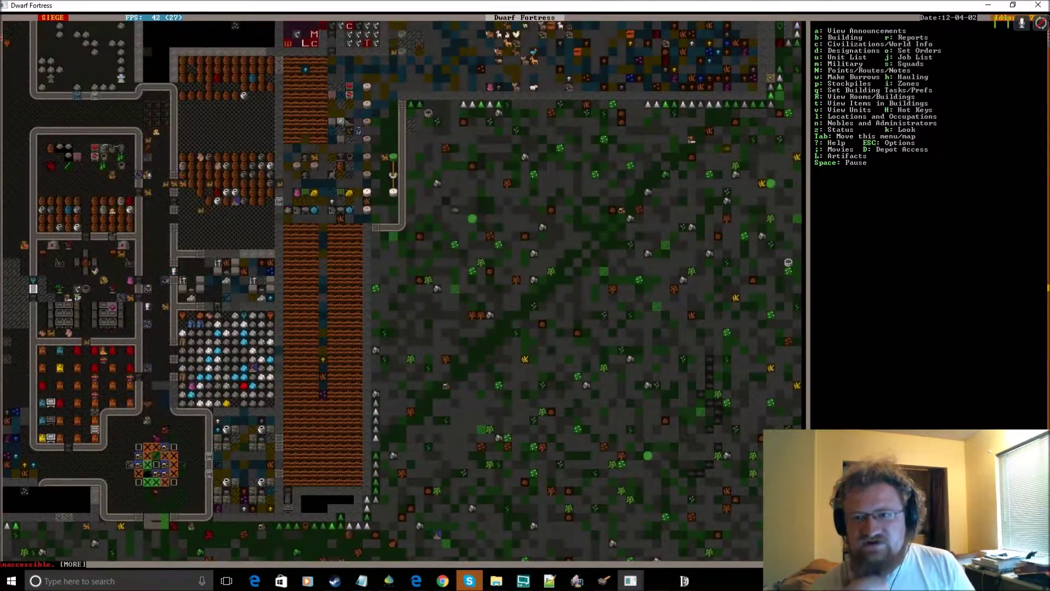
key("shift+Left")
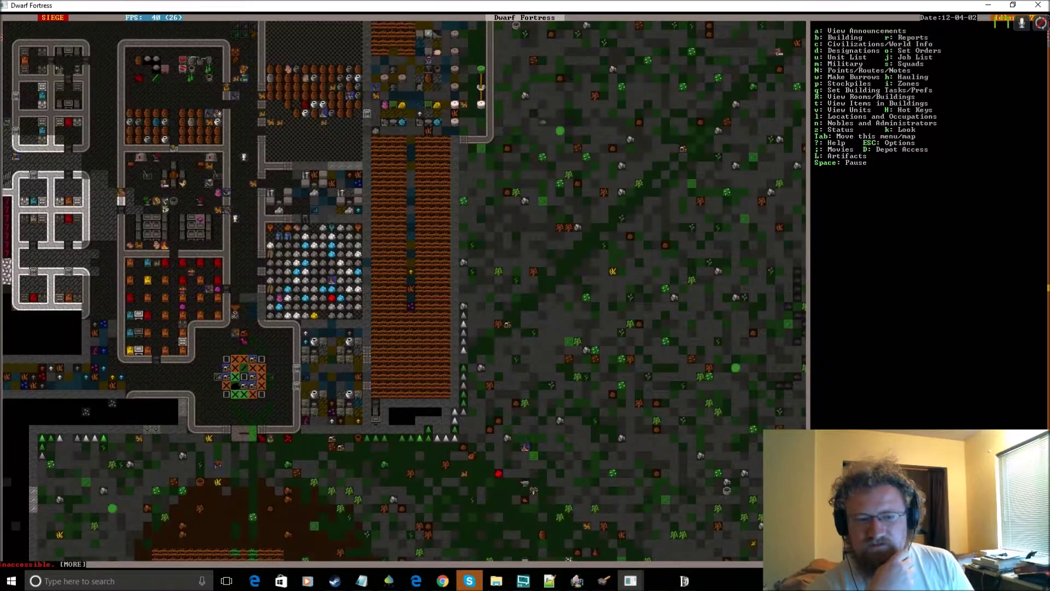
key("shift+Down")
key("shift+Down")
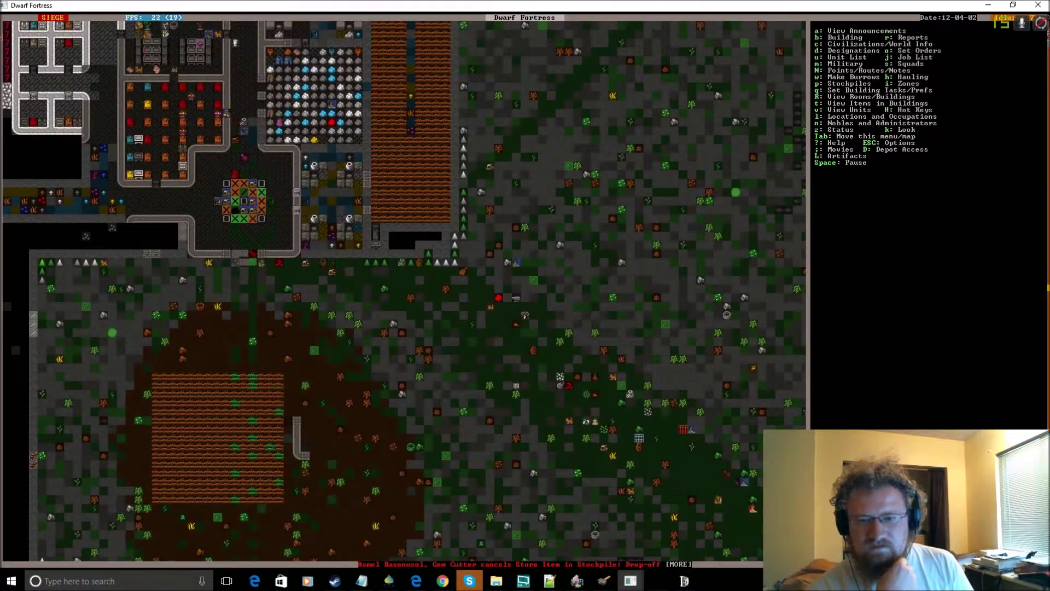
key("shift+Right")
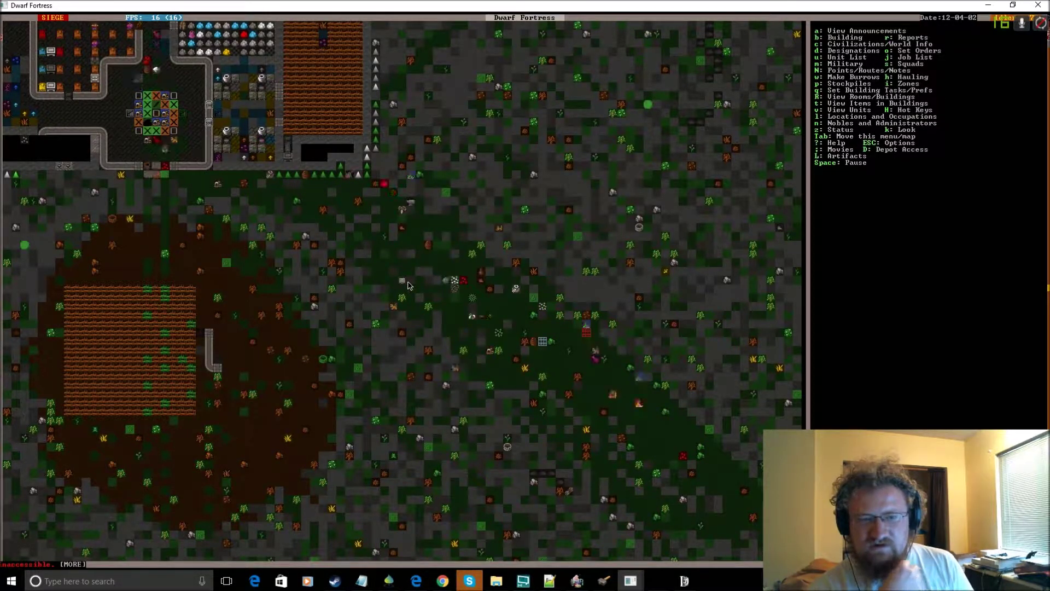
key("shift+Up")
key("shift+Left")
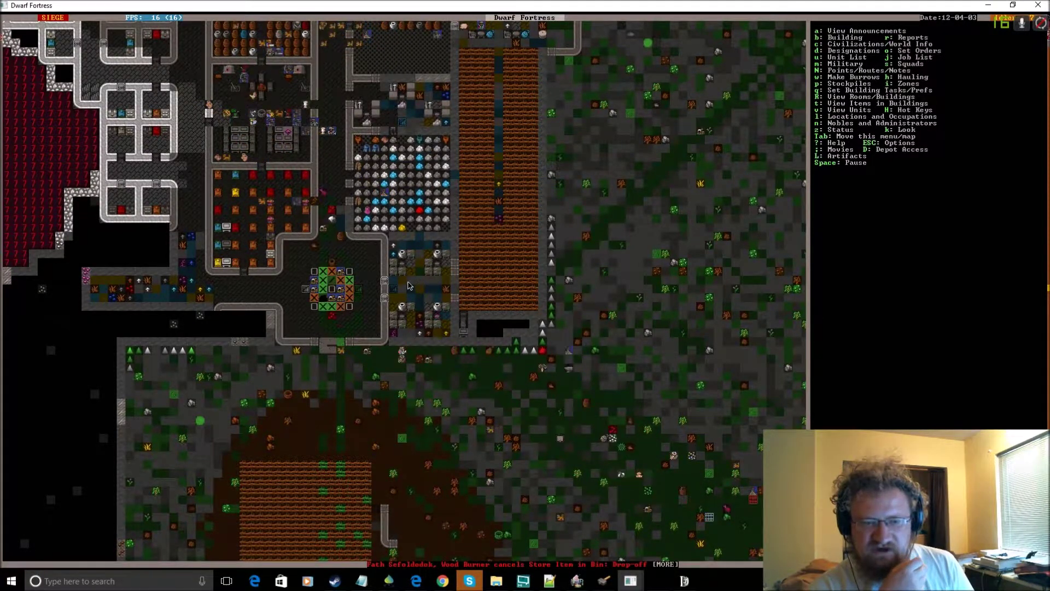
scroll(408, 285, "down", 1)
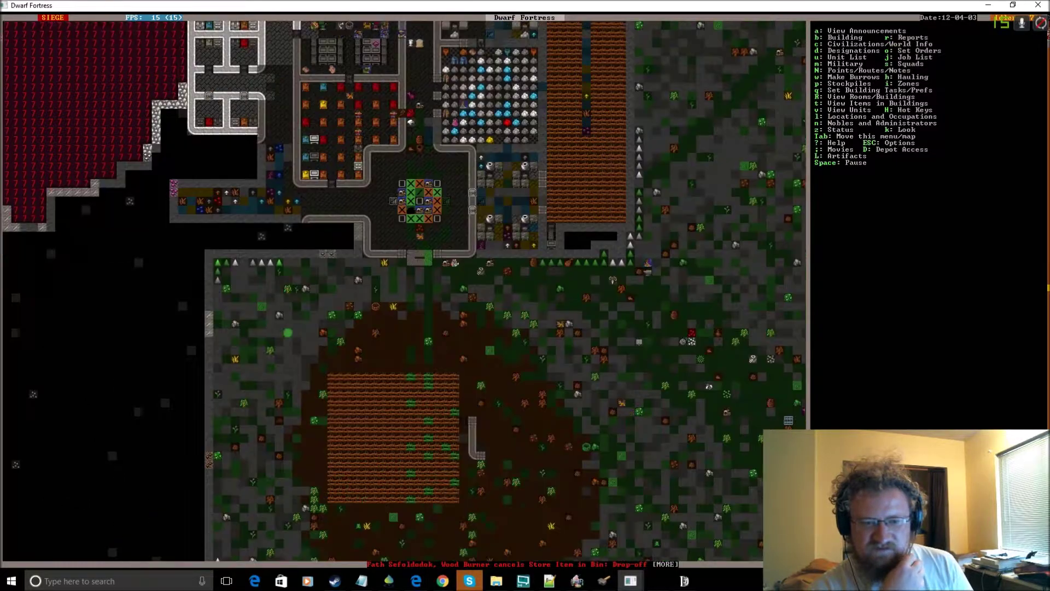
scroll(408, 286, "up", 1)
- Pause and open the Stray Sow (Tame) details beside the animal pens
key("shift+Up")
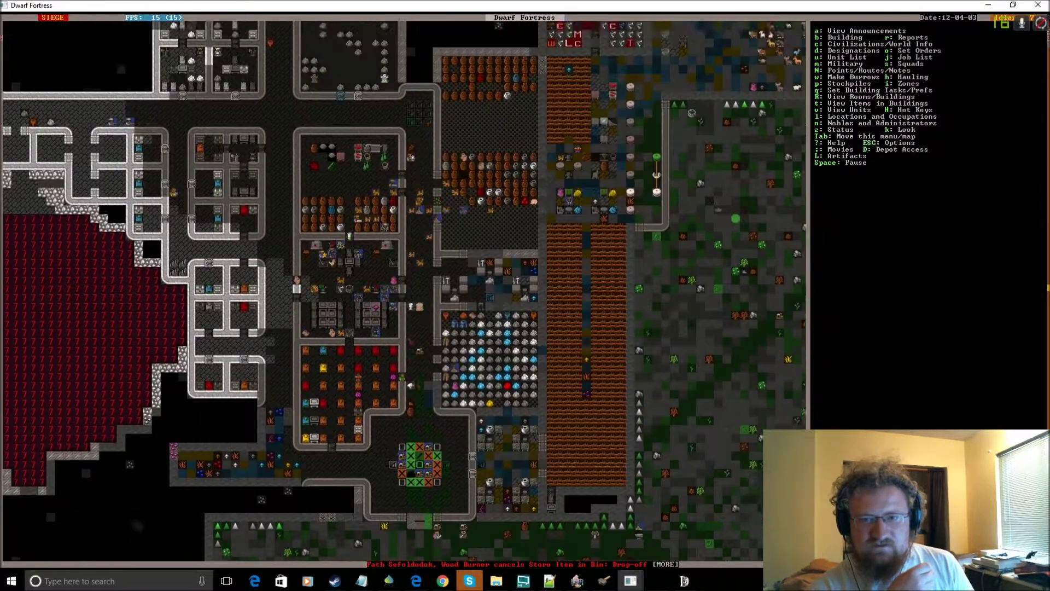
key("shift+Left")
key("shift+Up")
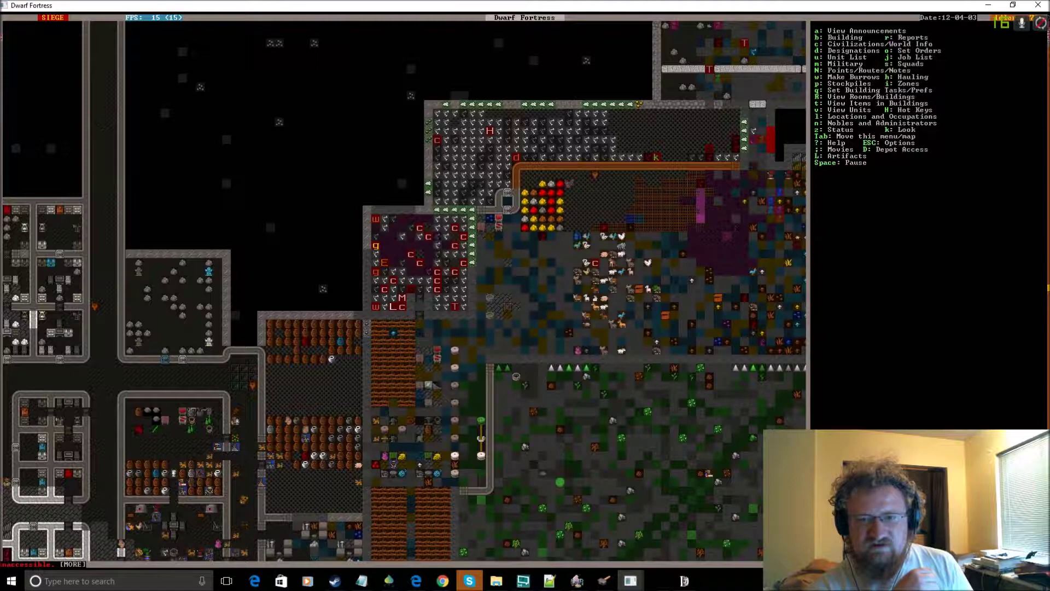
key("shift+Right")
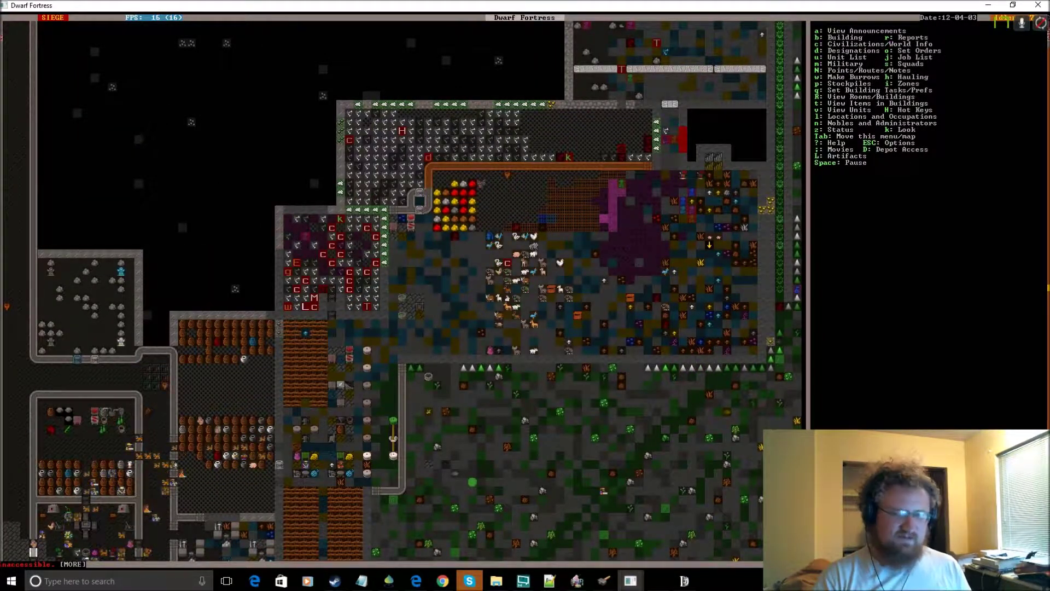
key("v")
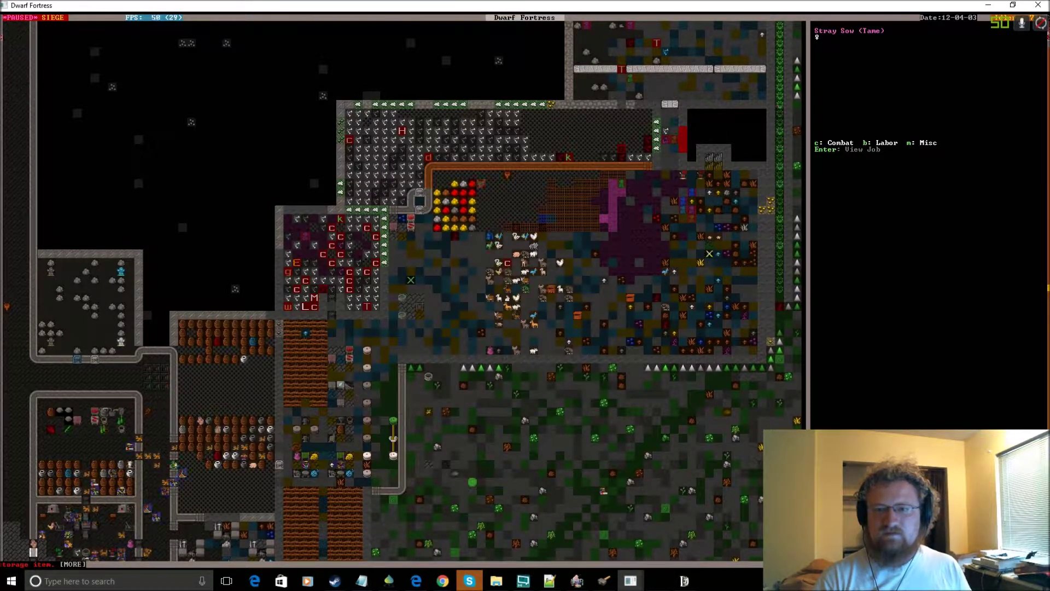
- Read the stray sow's old wounds and full creature description
key("w")
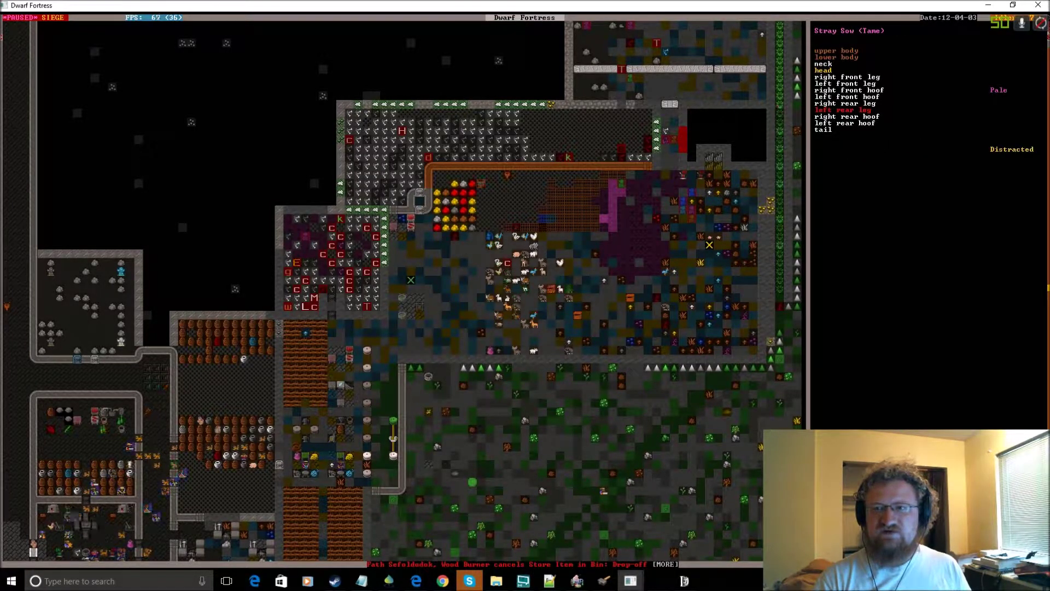
key("Return")
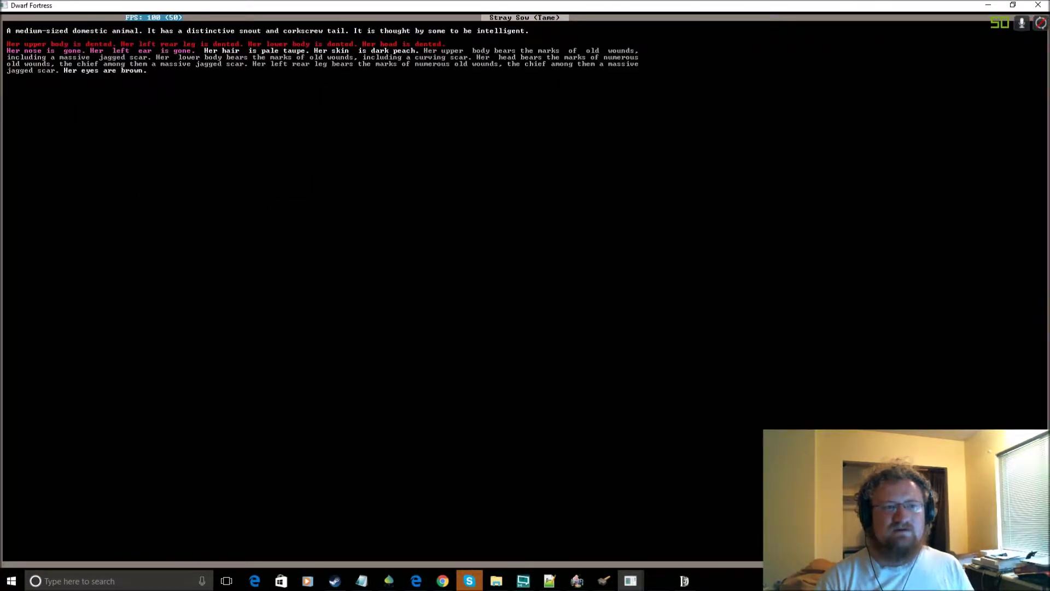
key("Escape")
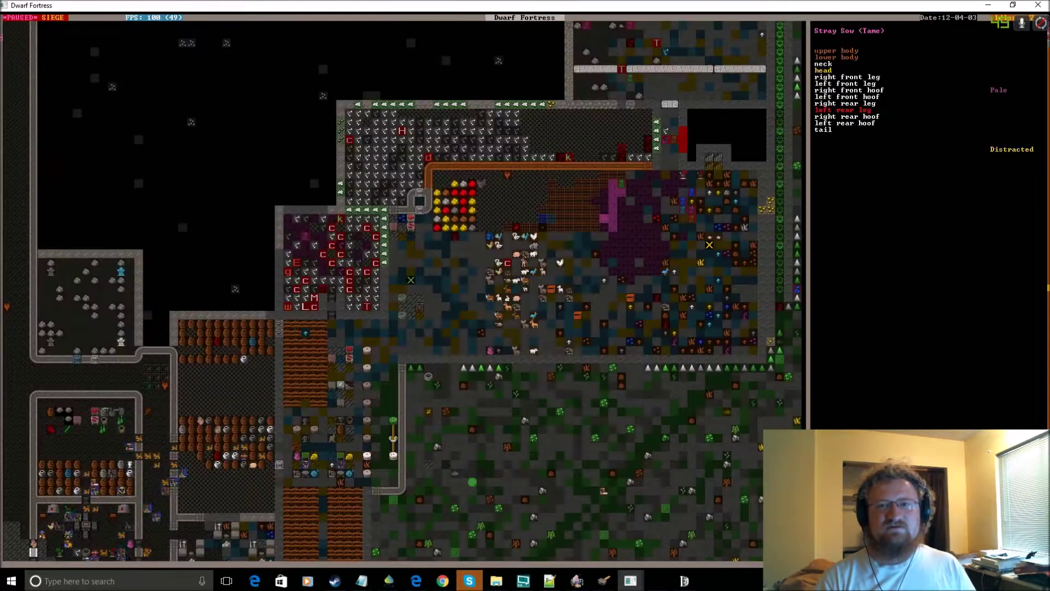
- Bring the surface farm into view and switch the units list to Others
key("Escape")
key("shift+Right")
key("shift+Down")
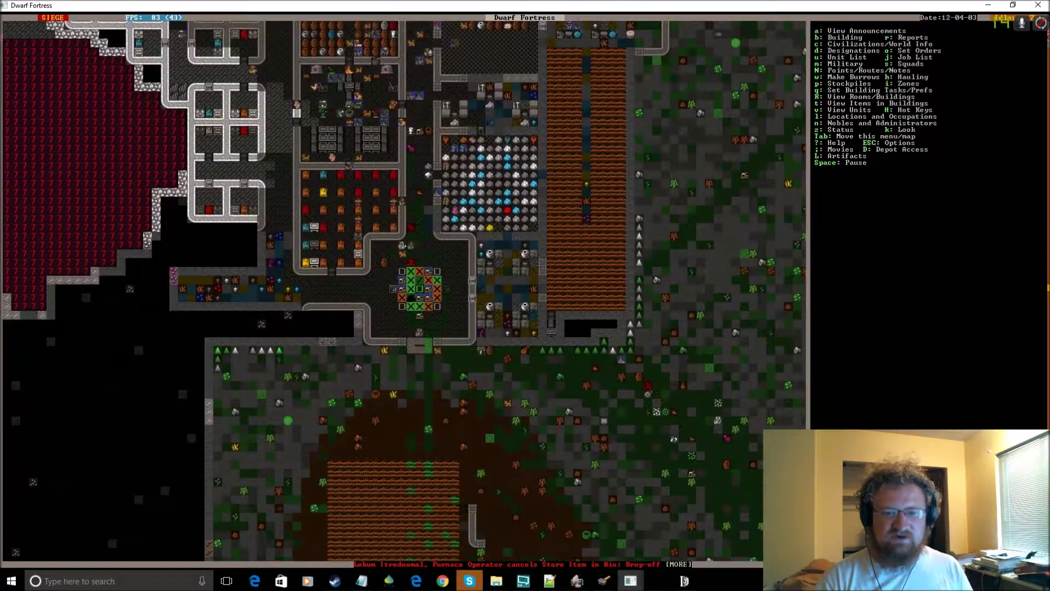
key("shift+Down")
key("shift+Down")
key("shift+Up")
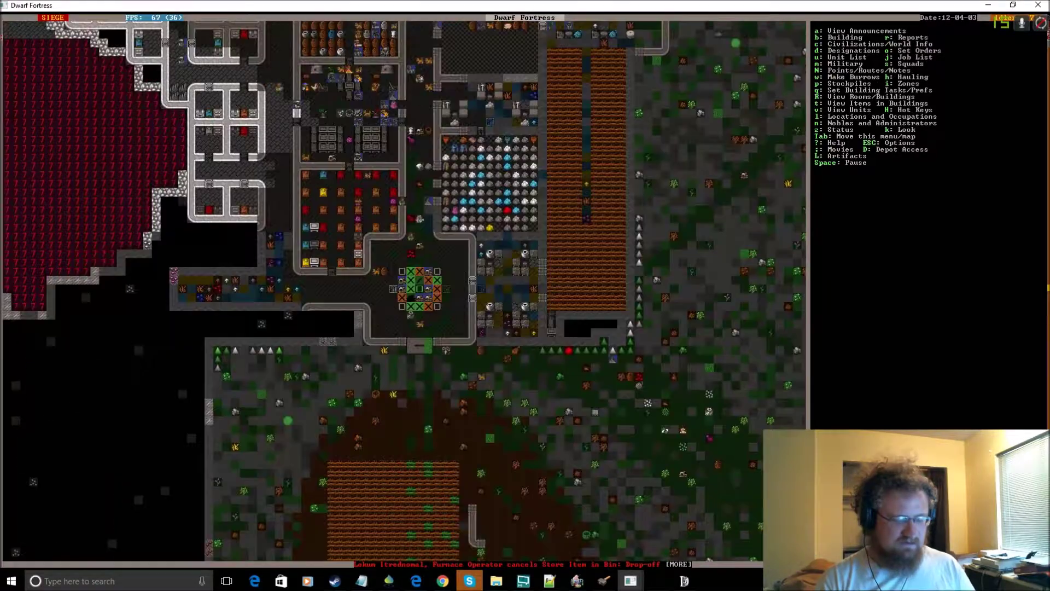
key("u")
key("Tab")
key("Tab")
- Jump to a goblin pikeman from the goblin invaders list
key("Down")
key("Down")
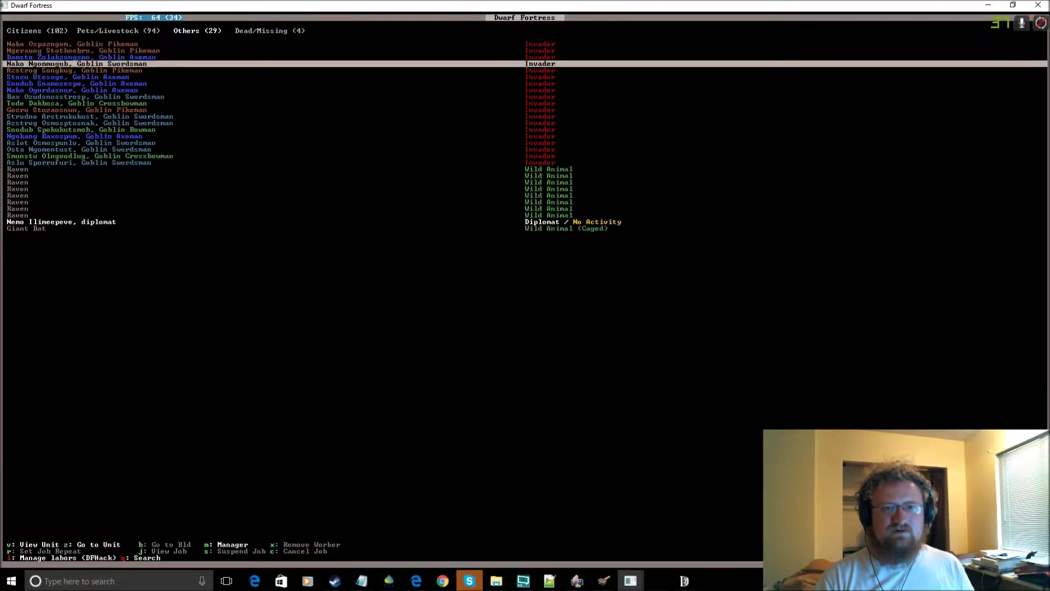
key("Down")
key("v")
key("Escape")
- Pan over the fortress and jump to a citizen from the citizens list
key("shift+Right")
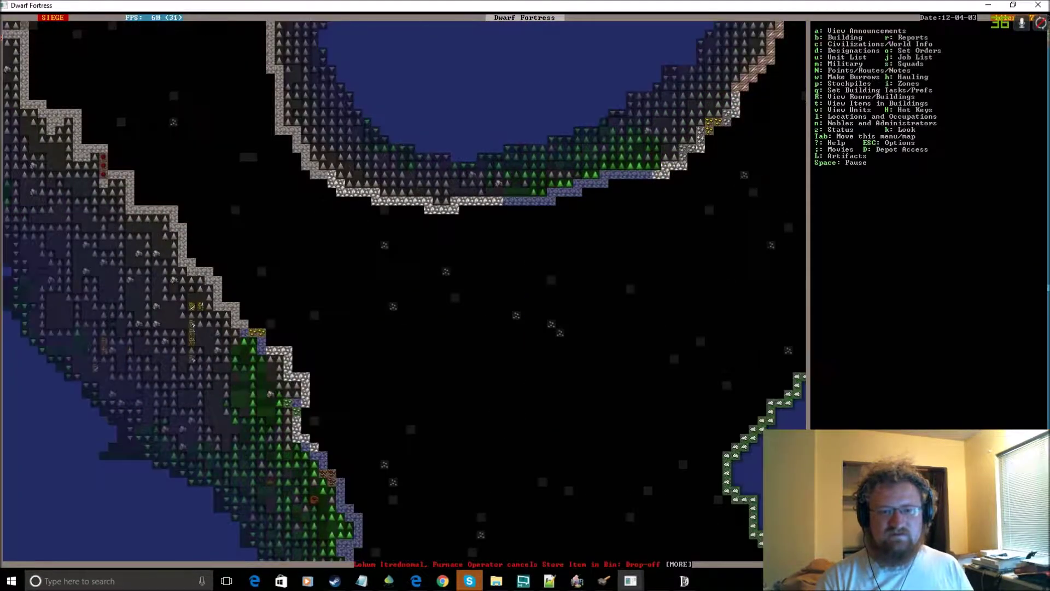
key("shift+Down")
key("shift+Right")
key("u")
key("v")
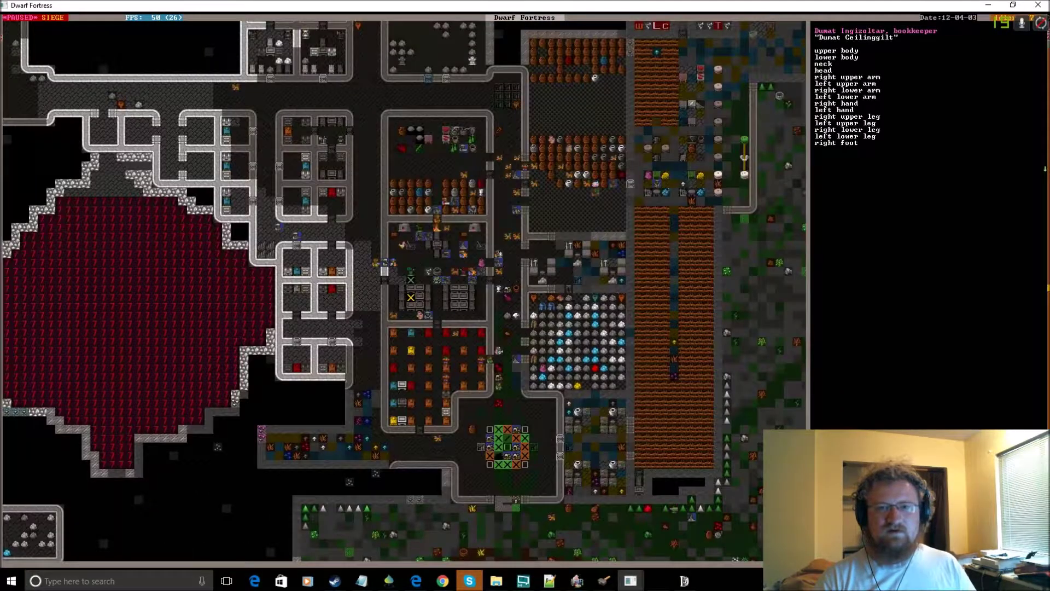
key("Escape")
- Open Burrow 1 in the burrow editor to modify its area
key("w")
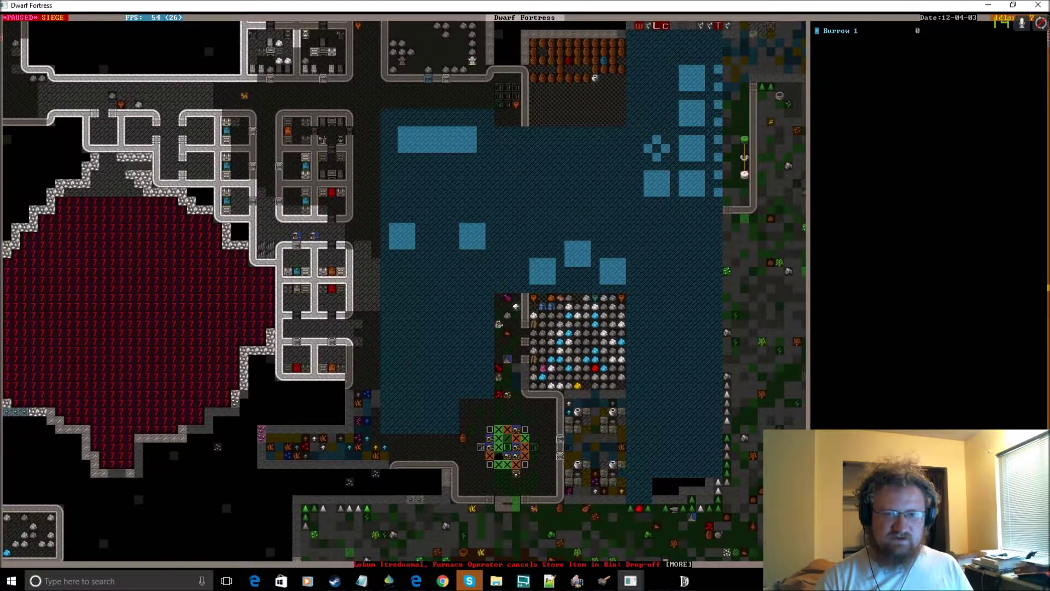
key("shift+Down")
key("shift+Left")
key("shift+Up")
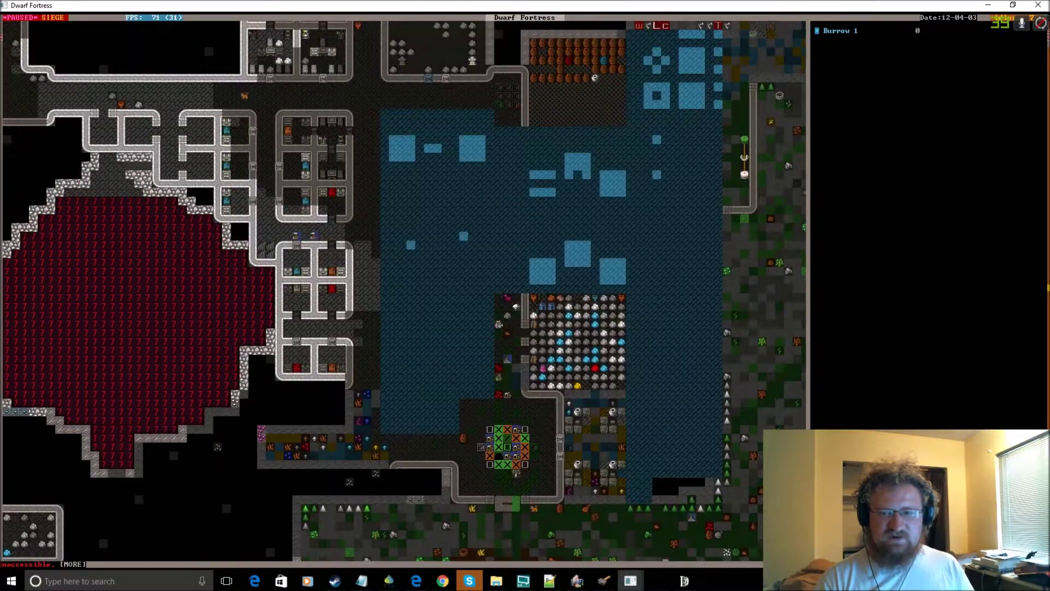
key("Return")
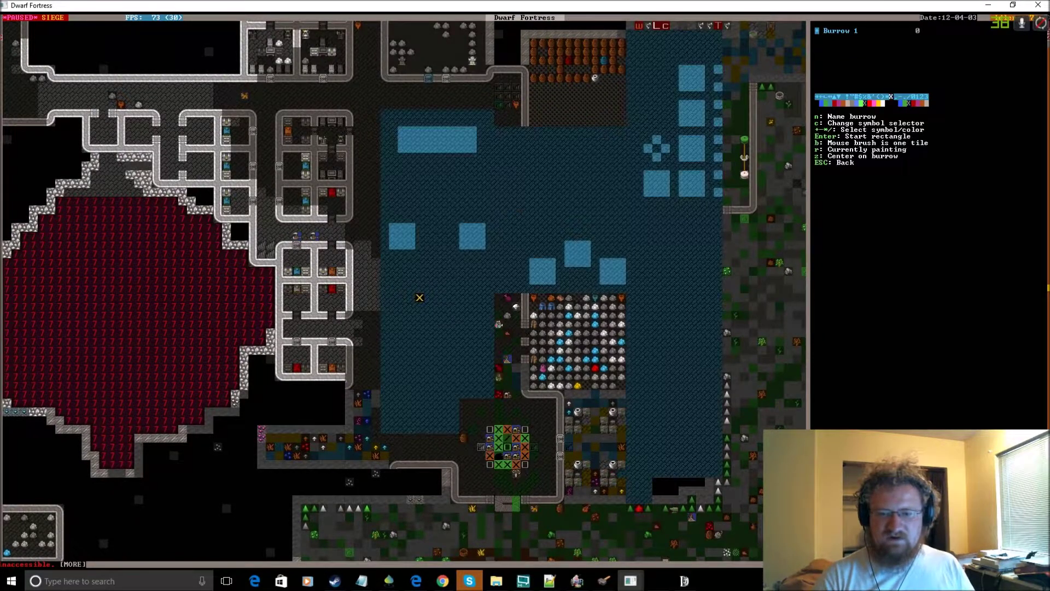
- Paint a first Burrow 1 rectangle near the stockpile
key("KP_Page_Down")
key("KP_Page_Down")
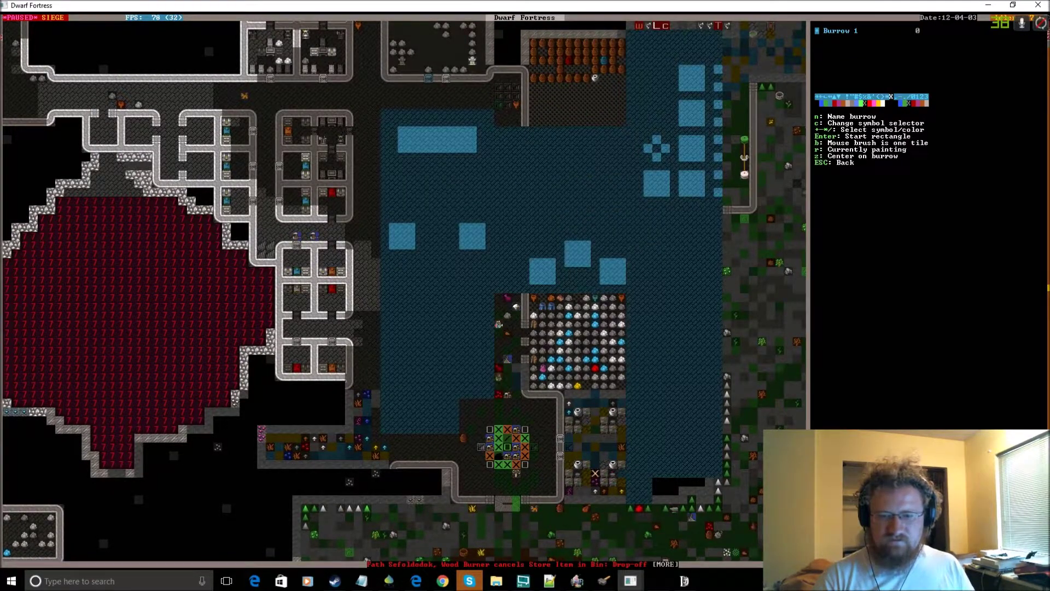
key("KP_Page_Down")
key("KP_Page_Down")
key("Return")
key("Left")
key("Left")
key("Left")
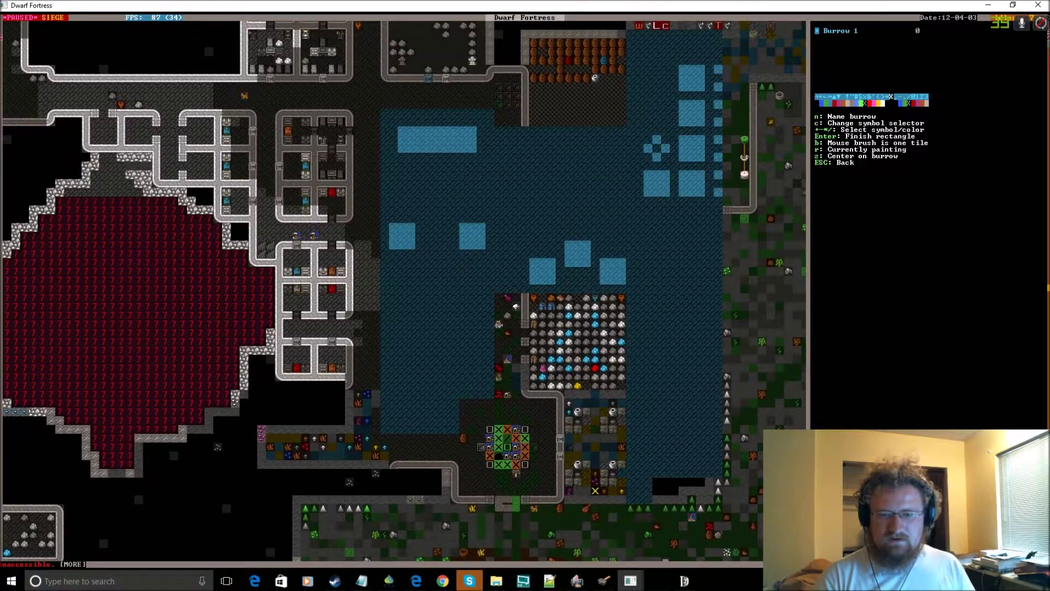
key("Left")
key("Left")
key("Left")
key("shift+Up")
key("shift+Up")
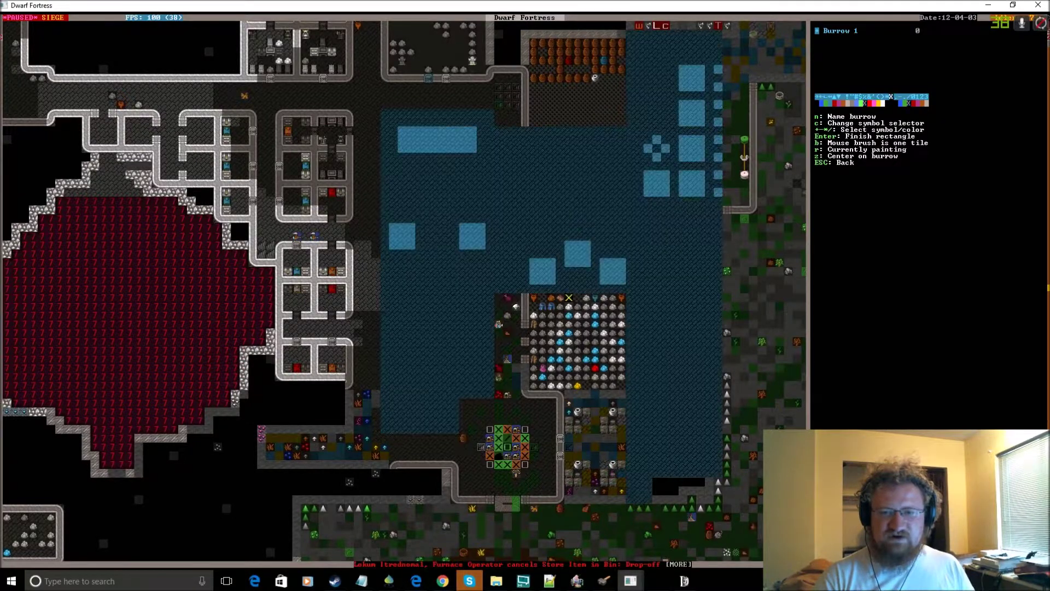
key("Left")
key("Left")
key("Left")
key("Down")
key("Return")
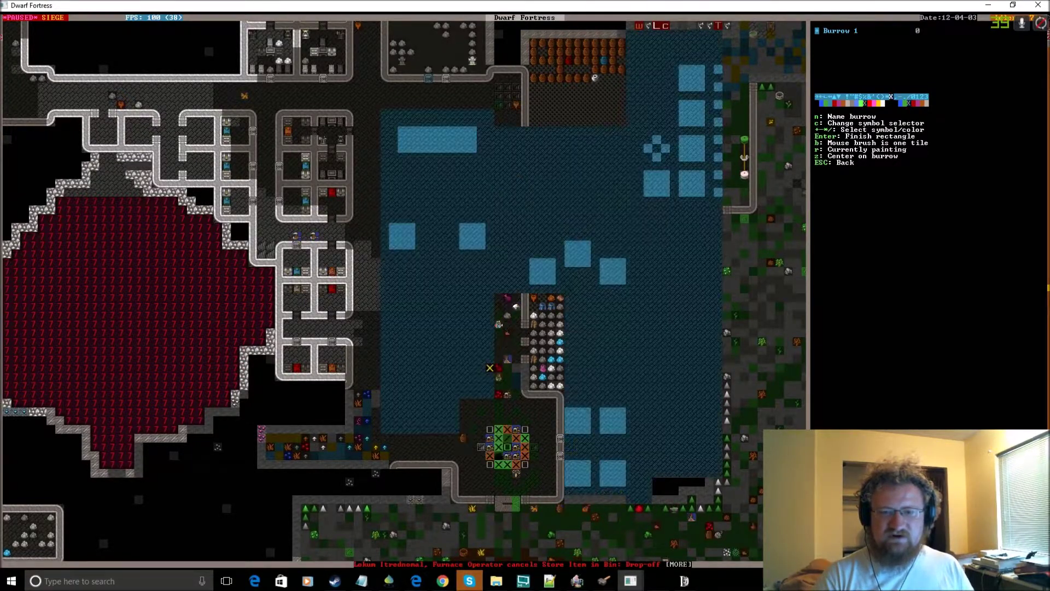
key("Left")
key("Left")
key("Left")
key("Down")
key("Down")
key("Down")
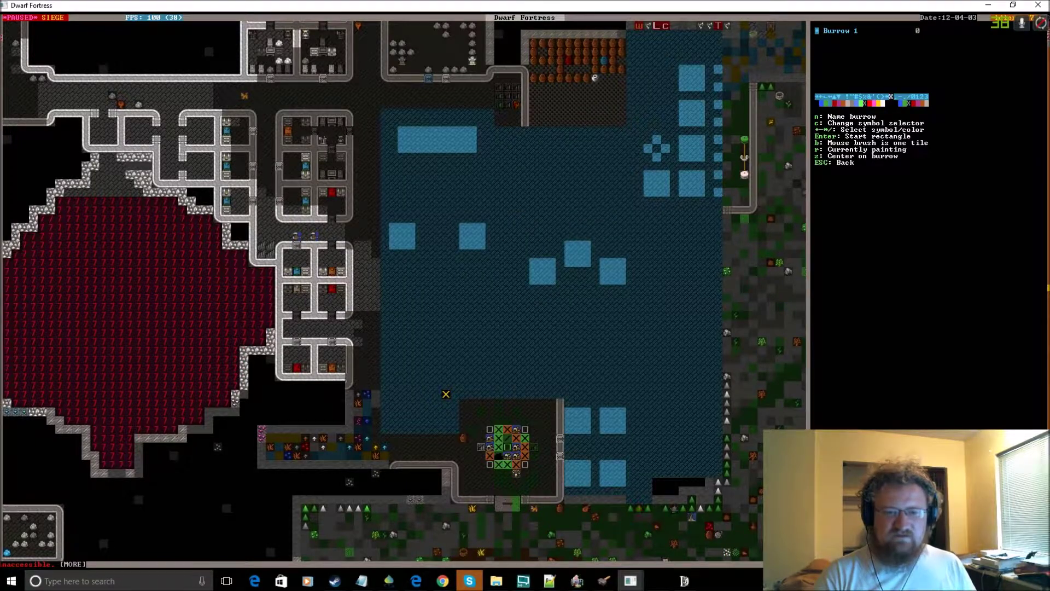
- Start a second Burrow 1 rectangle and stretch it far up-left
key("shift+Right")
key("Right")
key("Right")
key("Right")
key("Up")
key("Return")
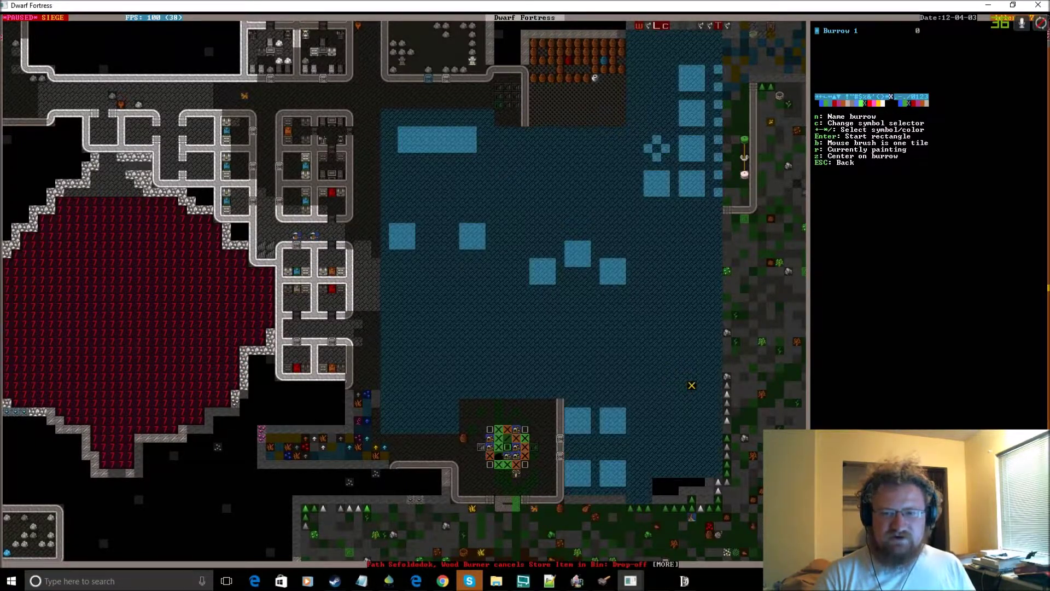
key("shift+Up")
key("shift+Up")
key("shift+Up")
key("shift+Left")
key("shift+Left")
key("shift+Up")
key("shift+Left")
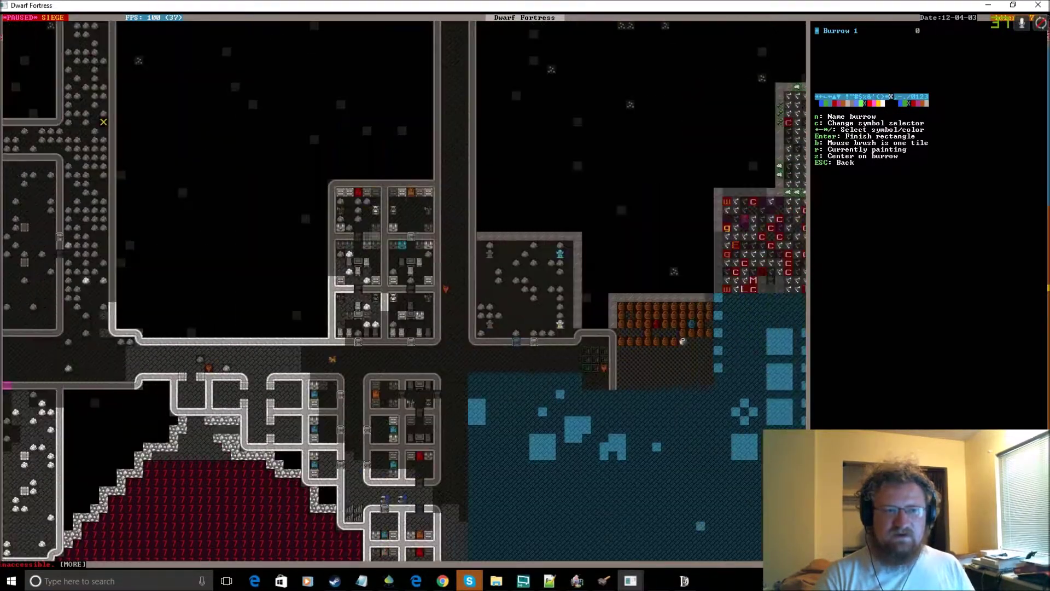
key("shift+Up")
key("shift+Up")
key("shift+Up")
key("shift+Left")
key("shift+Up")
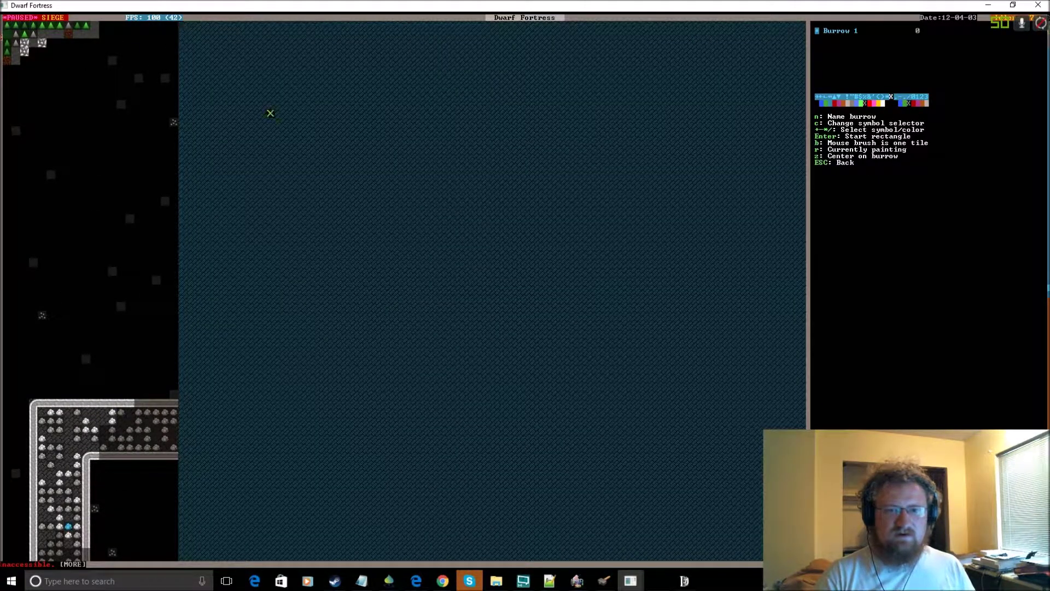
- Set the second rectangle's far corner and confirm it
key("shift+Left")
key("shift+Left")
key("shift+Up")
key("shift+Left")
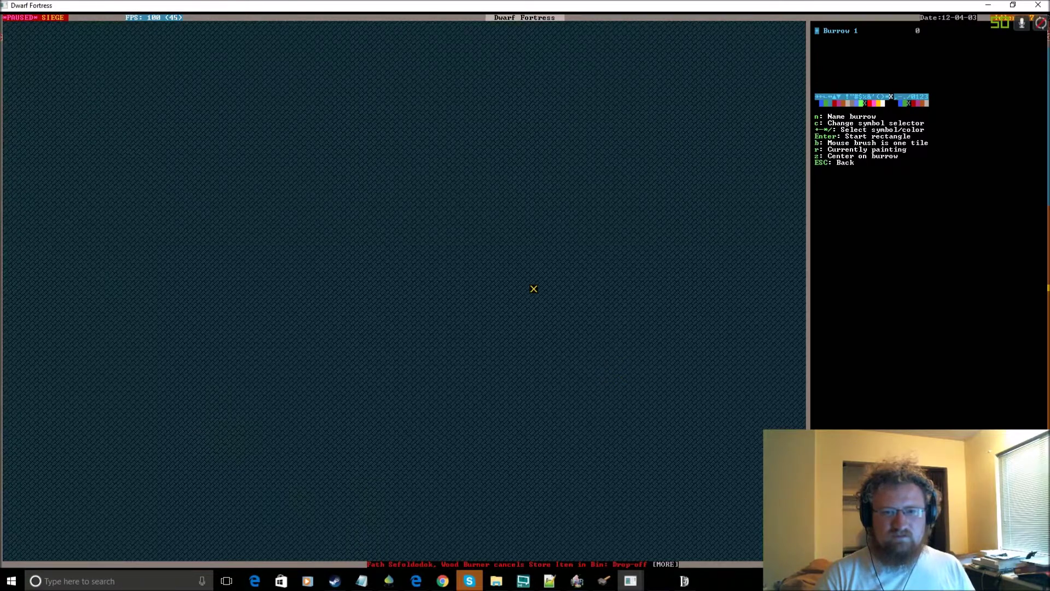
key("shift+Up")
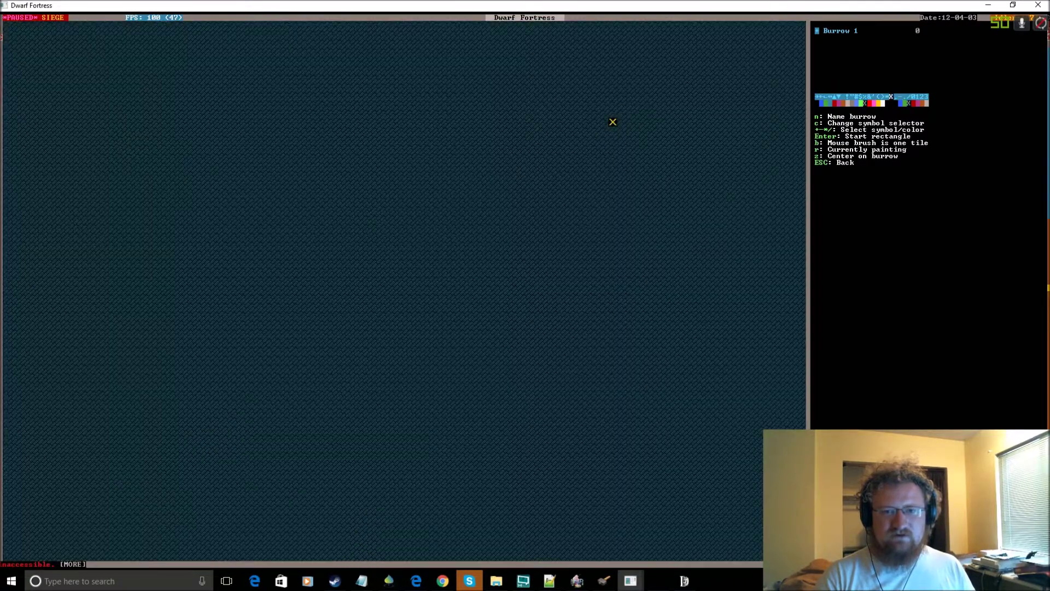
key("Left")
key("Left")
key("Down")
key("Left")
key("Left")
key("Left")
key("Left")
key("Left")
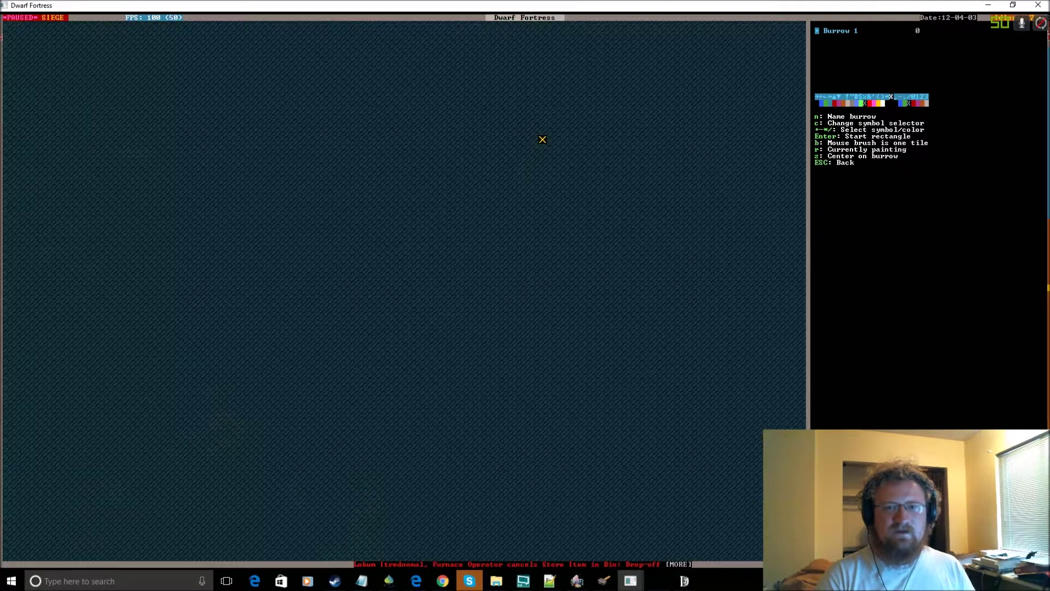
key("Return")
- Move to another fortress level and pan over more room blocks
key("shift+period")
key("shift+period")
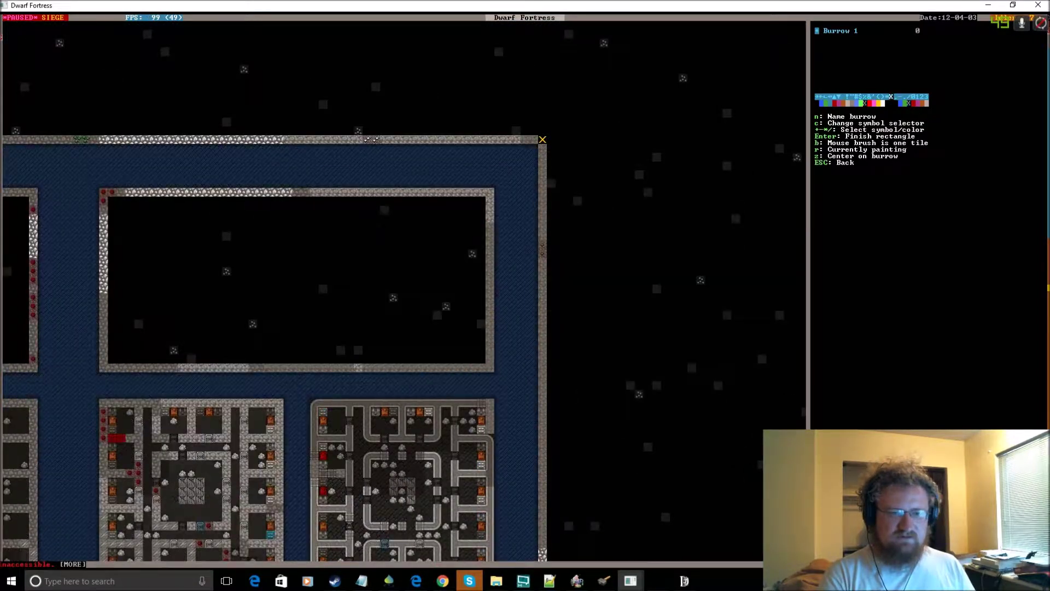
key("shift+period")
key("shift+period")
key("shift+comma")
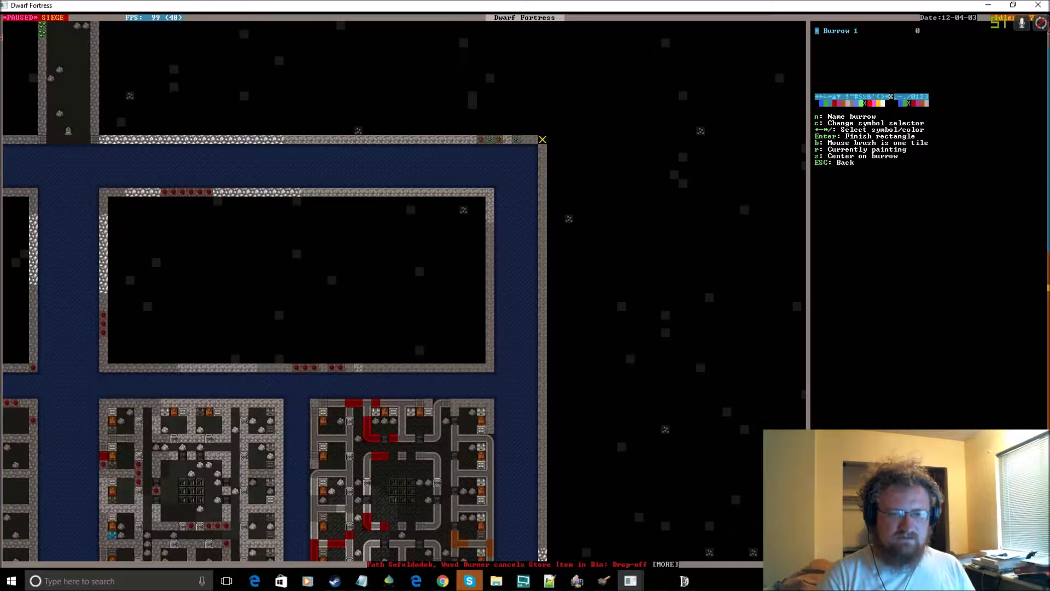
key("shift+Up")
key("shift+Right")
key("shift+Up")
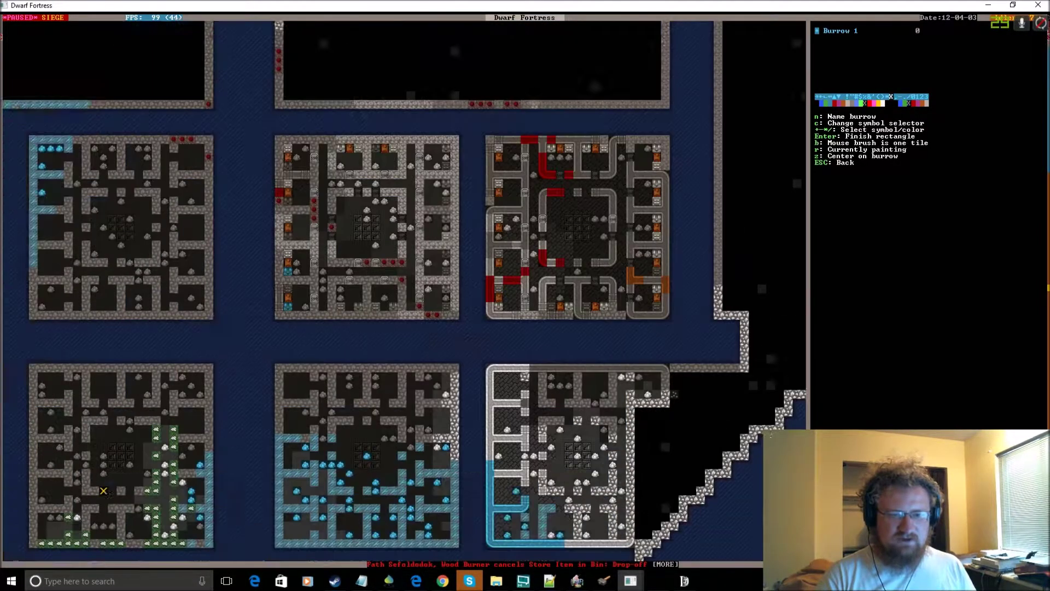
key("shift+Left")
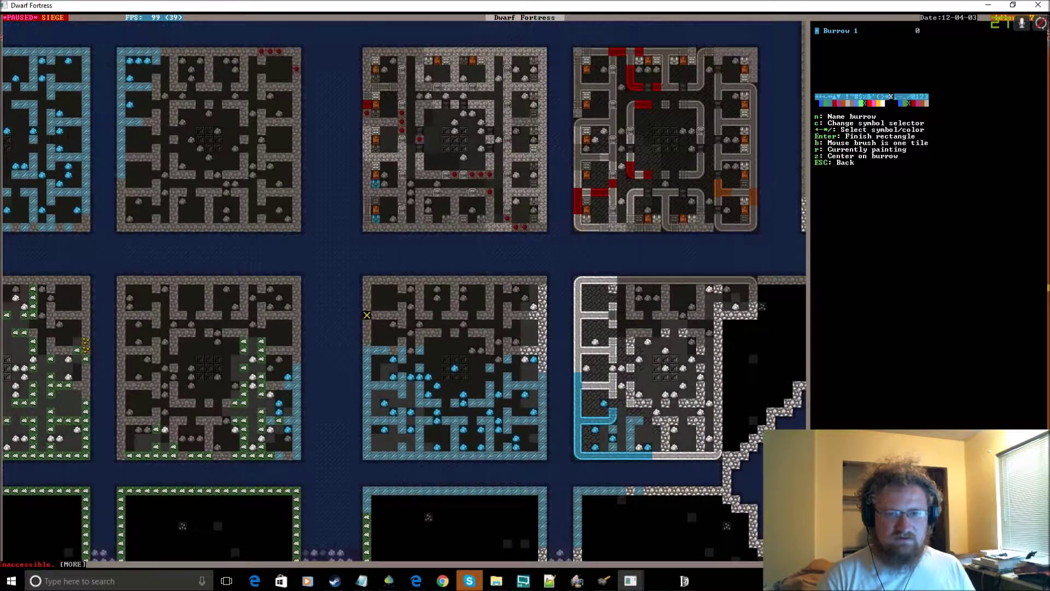
- Browse levels past the dark rooms and tree-covered region to the water area
key("shift+period")
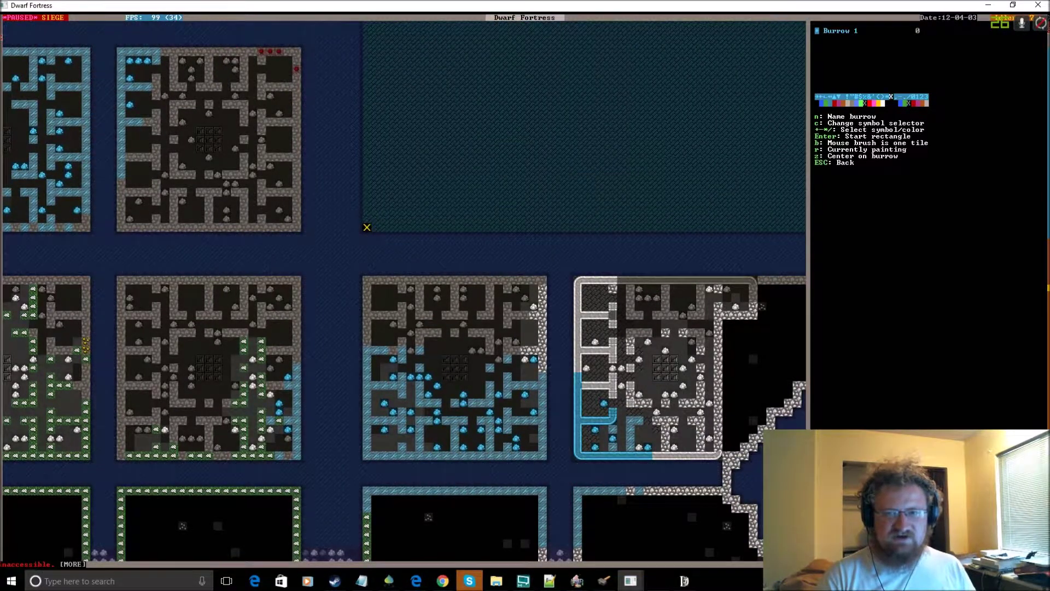
key("shift+comma")
key("shift+period")
key("shift+Right")
key("shift+Right")
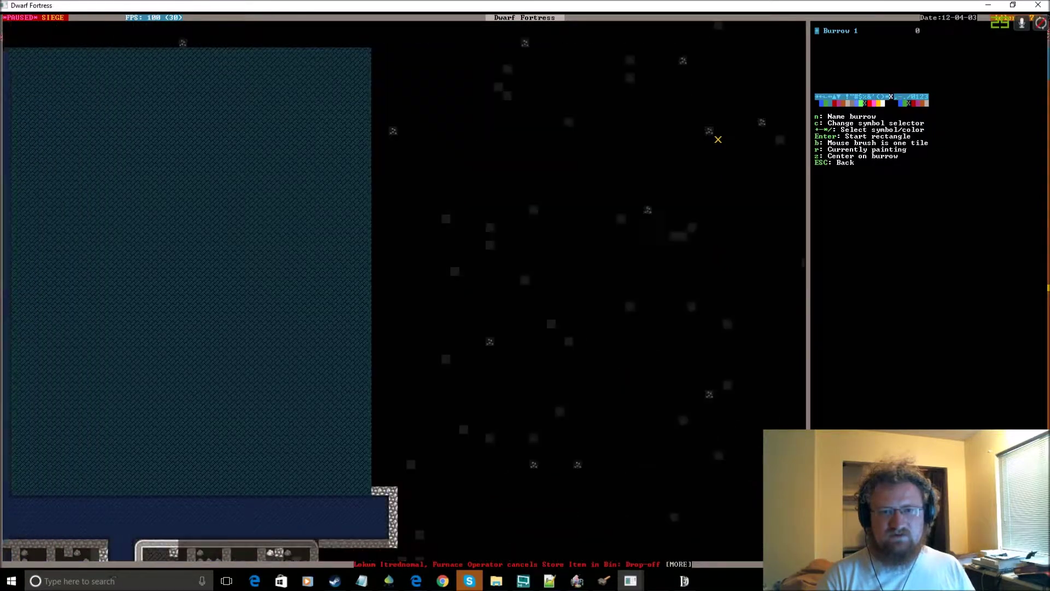
key("shift+Right")
key("shift+Down")
key("shift+Down")
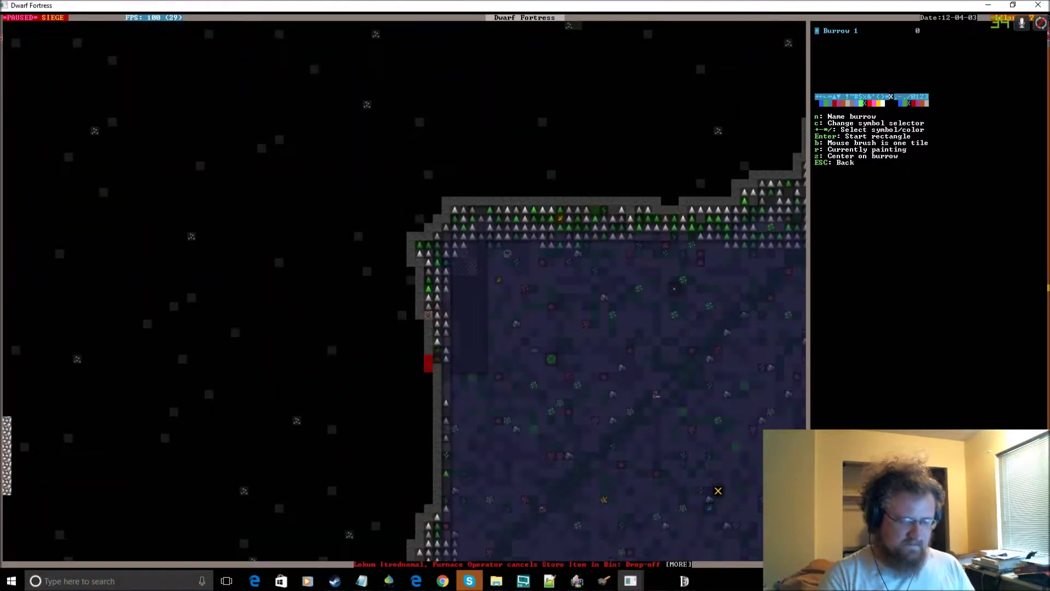
key("shift+Down")
key("shift+period")
key("shift+period")
key("shift+period")
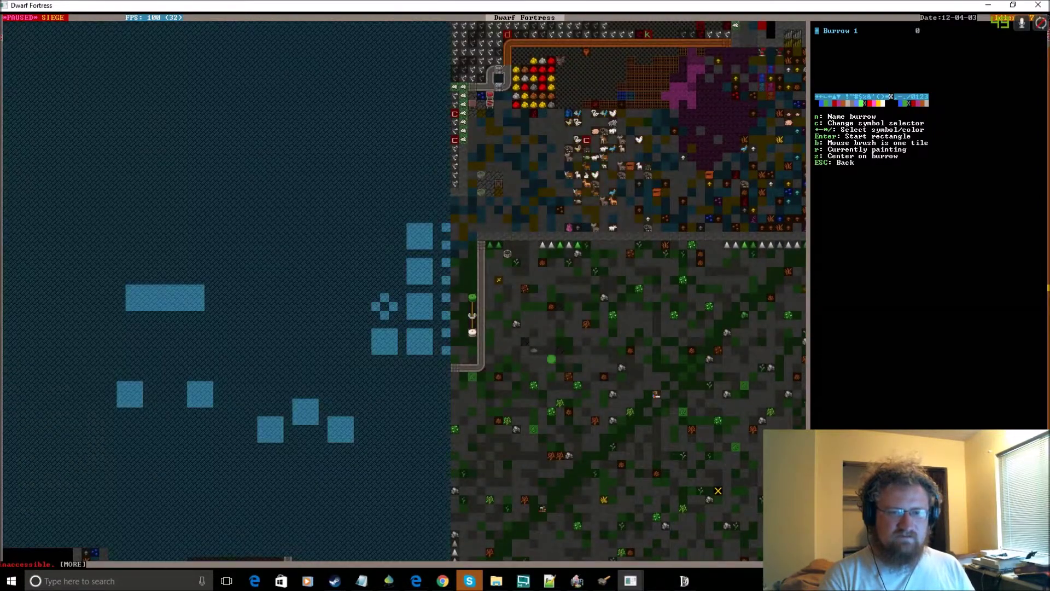
key("shift+period")
key("shift+period")
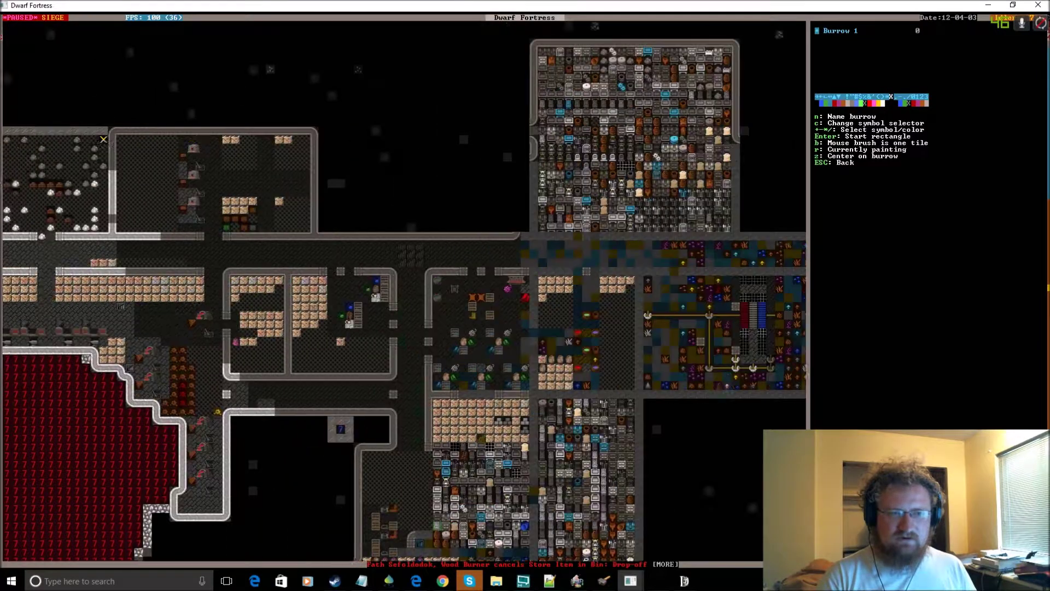
- Mark a burrow rectangle near the long corridor and red area
key("shift+Right")
key("shift+Right")
key("shift+Right")
key("shift+Left")
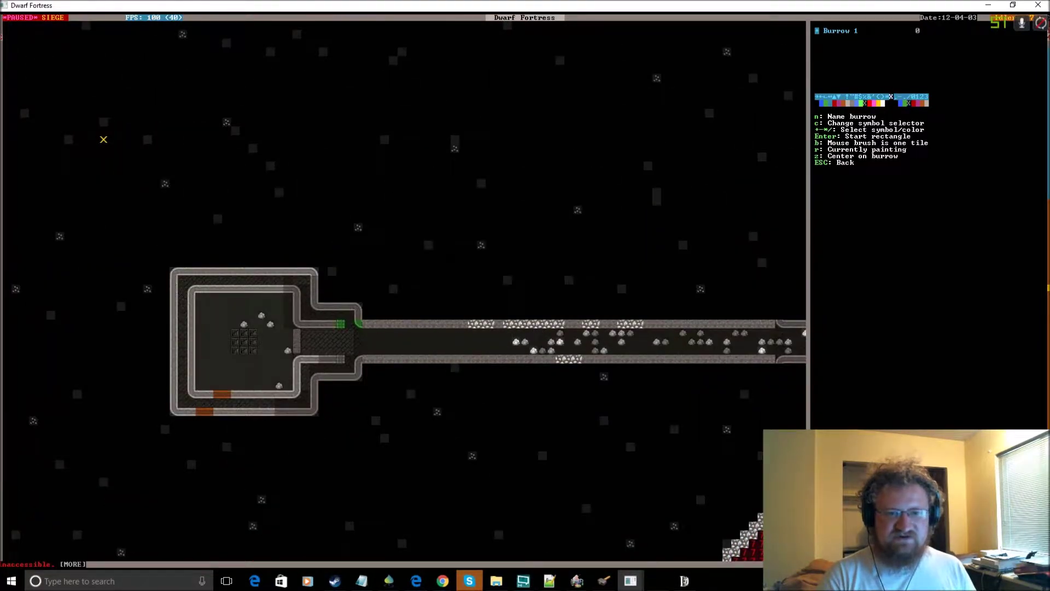
key("Return")
key("shift+Down")
key("shift+Down")
key("shift+Right")
key("shift+Left")
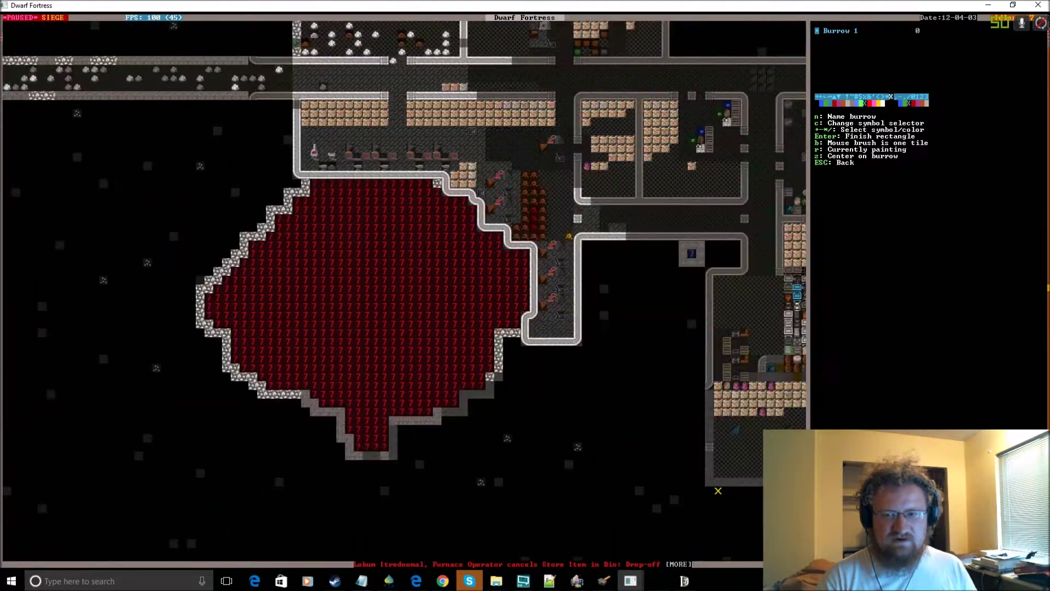
key("shift+period")
key("shift+Down")
key("shift+Right")
key("shift+period")
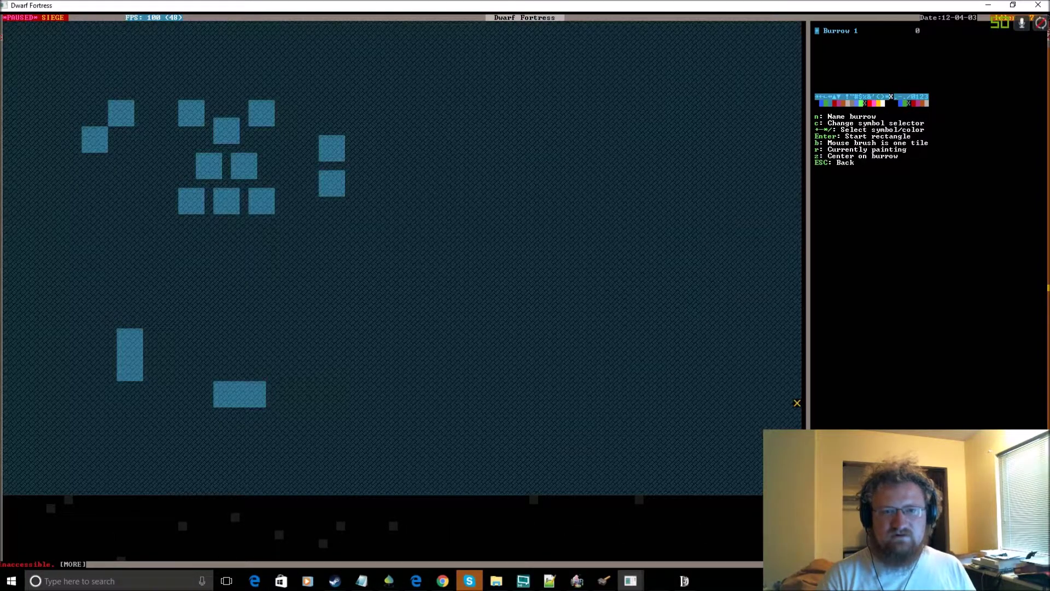
- Paint a square burrow area on the dark level with one small room
key("shift+comma")
key("shift+period")
key("shift+Up")
key("shift+comma")
key("shift+period")
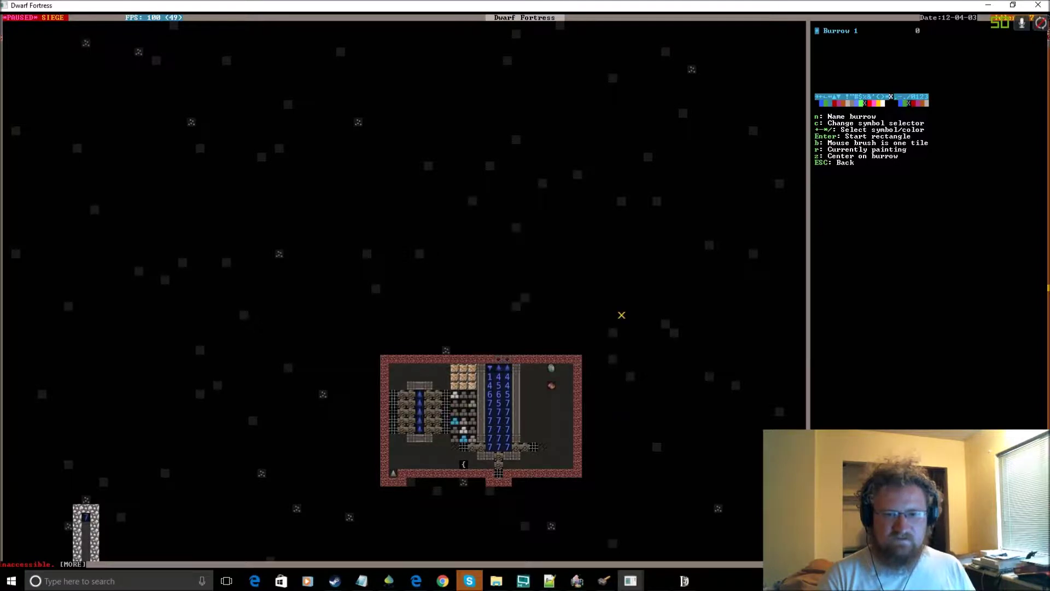
key("Return")
key("shift+Down")
key("shift+Left")
key("shift+Left")
key("shift+Left")
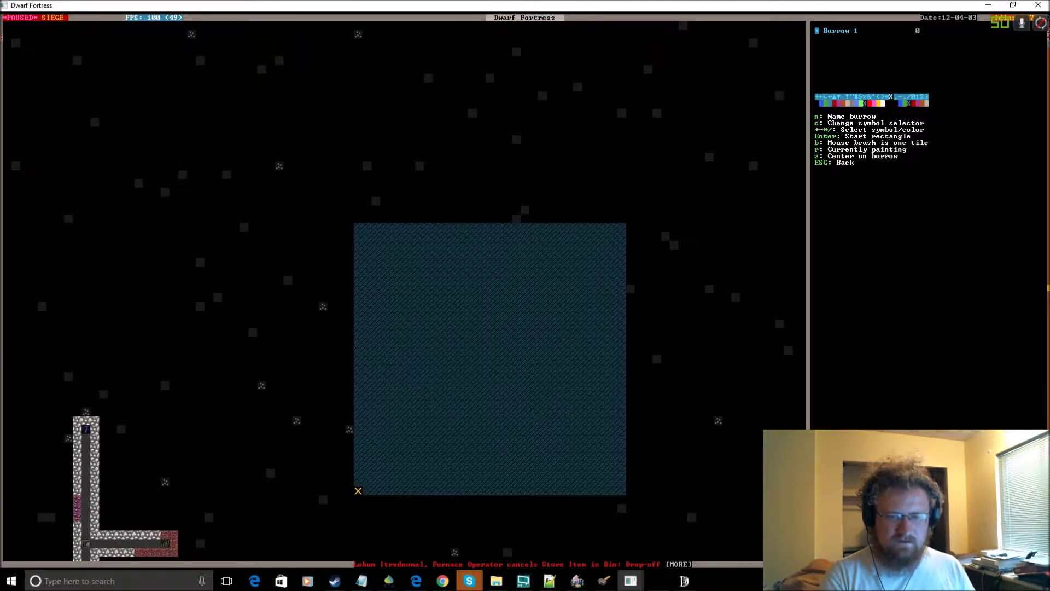
key("shift+comma")
key("shift+period")
- Leave burrow editing with the view back on the workshops level
key("Escape")
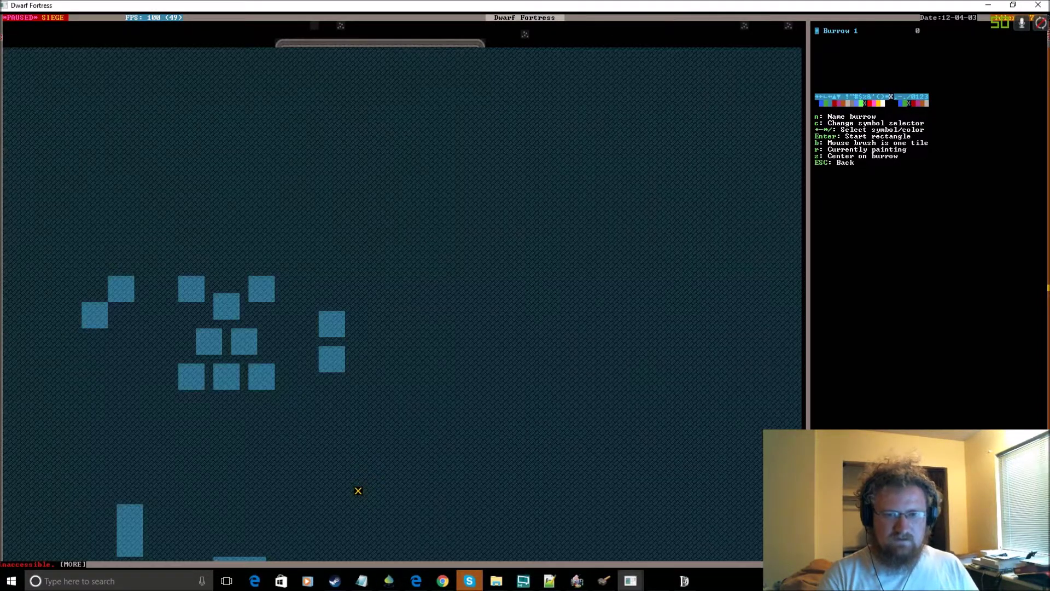
key("shift+comma")
key("Escape")
key("shift+period")
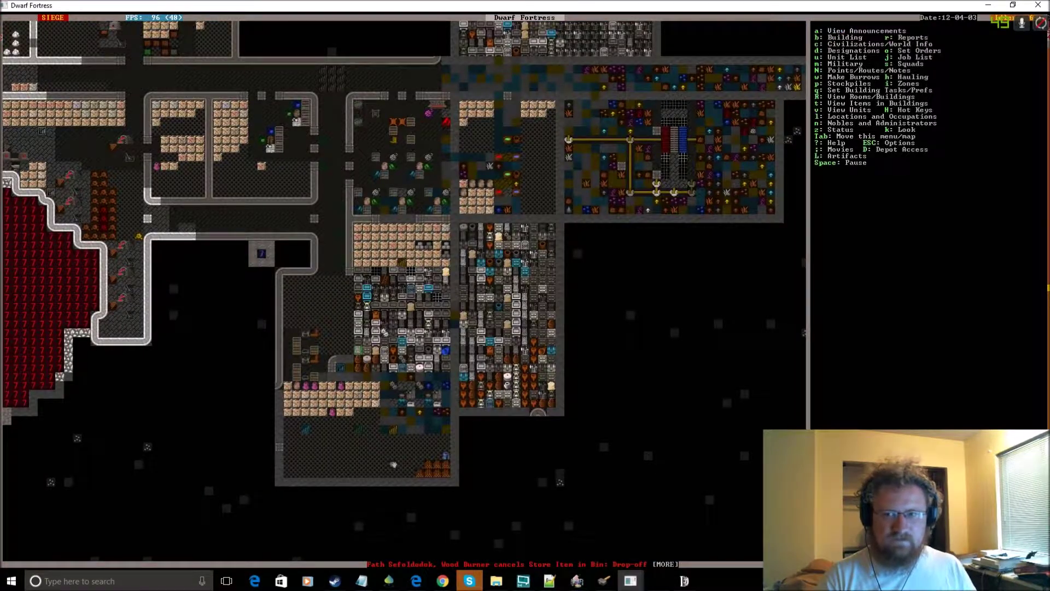
- Scroll through the citizens' current jobs in the Units list, then switch to Dwarf Therapist
key("shift+comma")
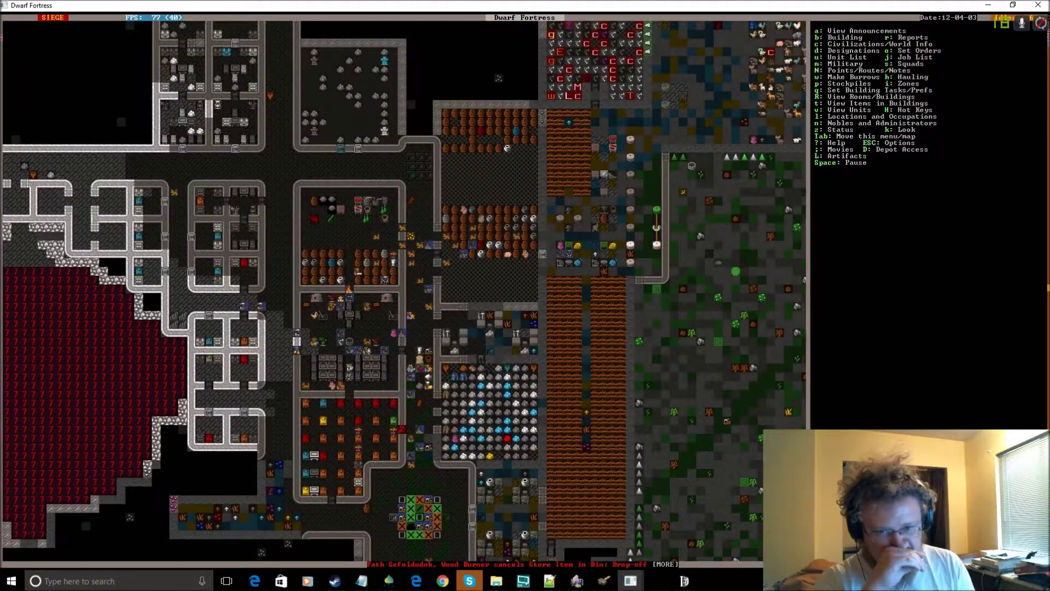
key("shift+comma")
key("shift+Down")
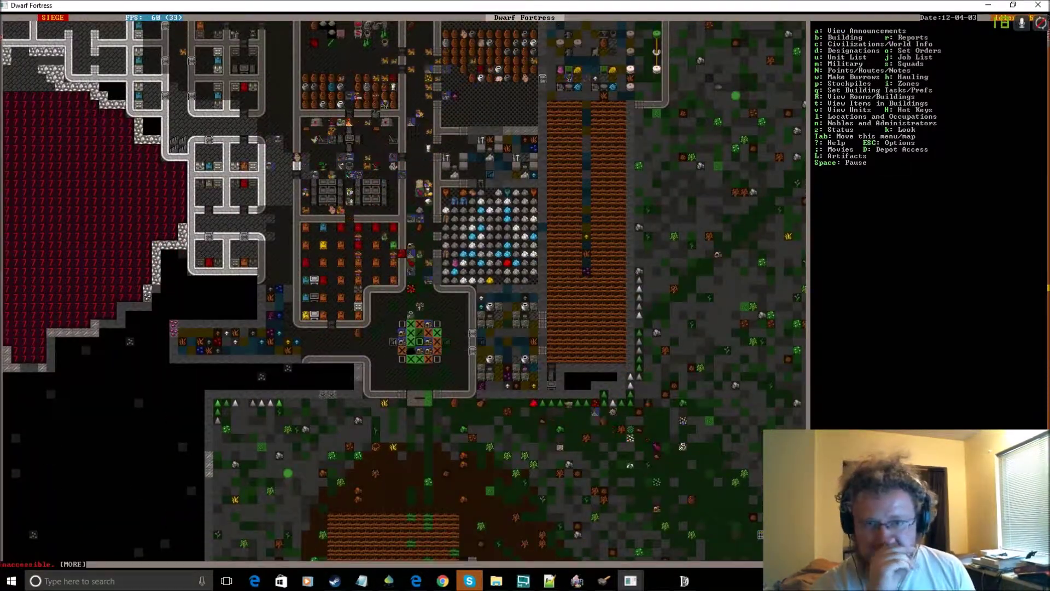
key("u")
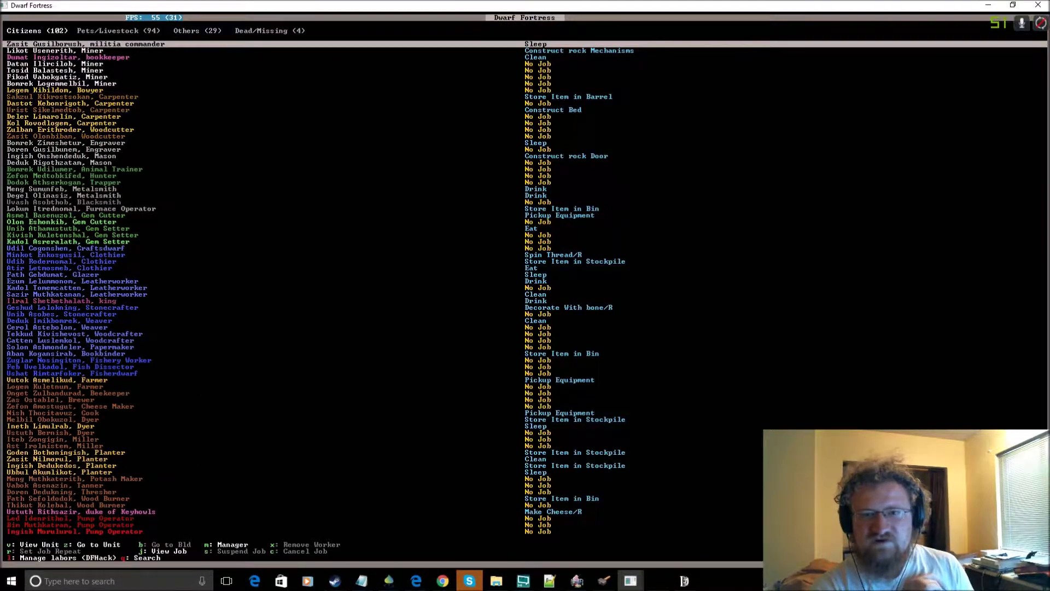
key("Down")
key("Down")
key("Down")
key("Down")
key("Down")
key("Down")
key("Down")
key("Down")
key("Down")
key("Down")
key("Down")
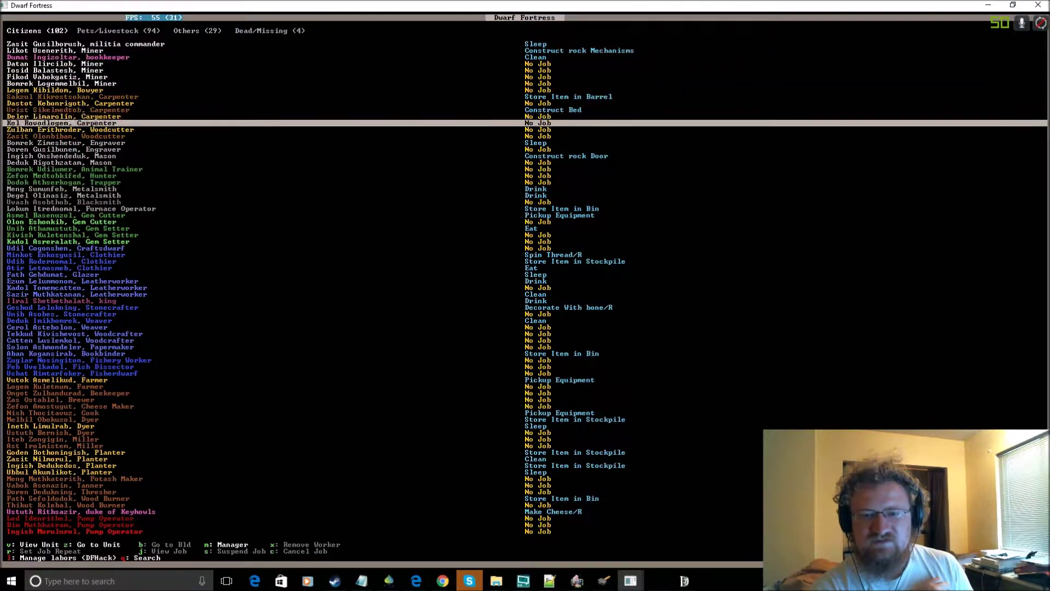
key("Down")
key("Down")
key("Down")
key("Down")
key("Down")
key("Down")
key("Down")
key("Down")
key("Down")
key("Down")
key("Down")
key("Down")
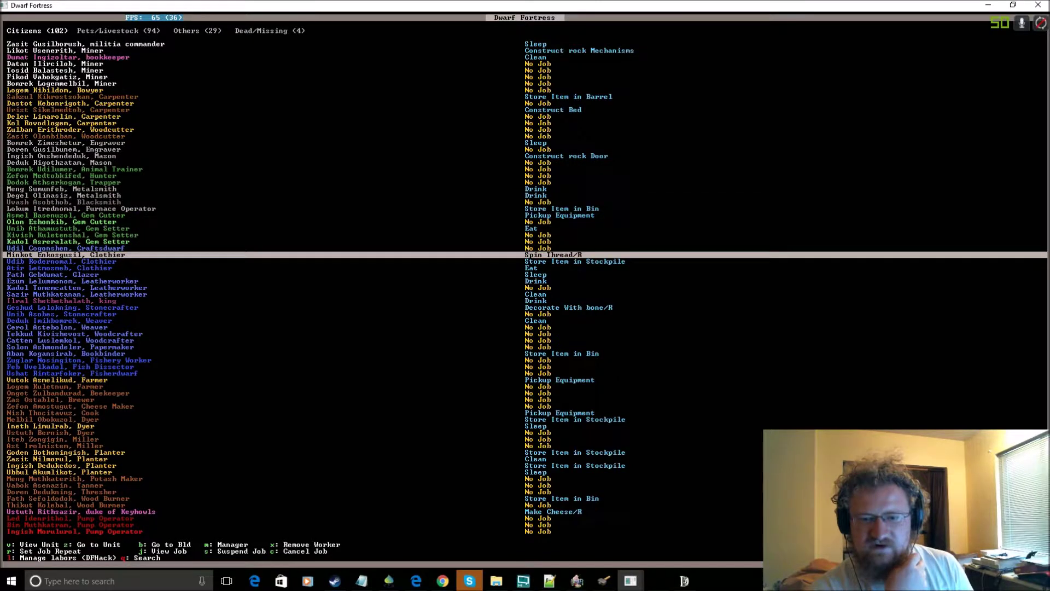
key("Down")
key("Down")
key("Down")
key("Down")
key("Down")
key("Down")
key("Down")
key("Down")
key("Down")
key("Down")
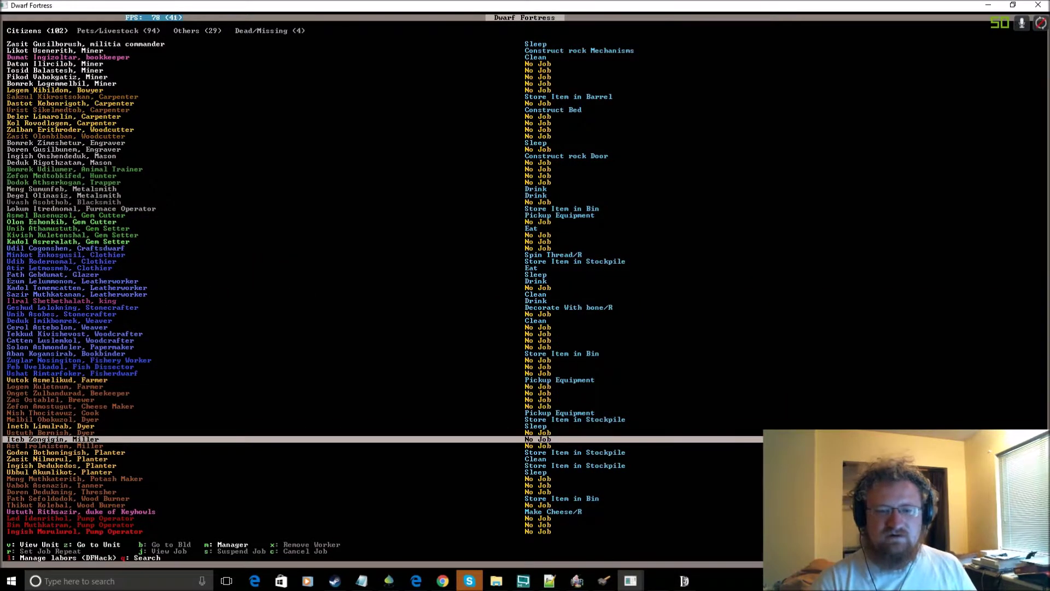
key("Escape")
key("alt+Tab")
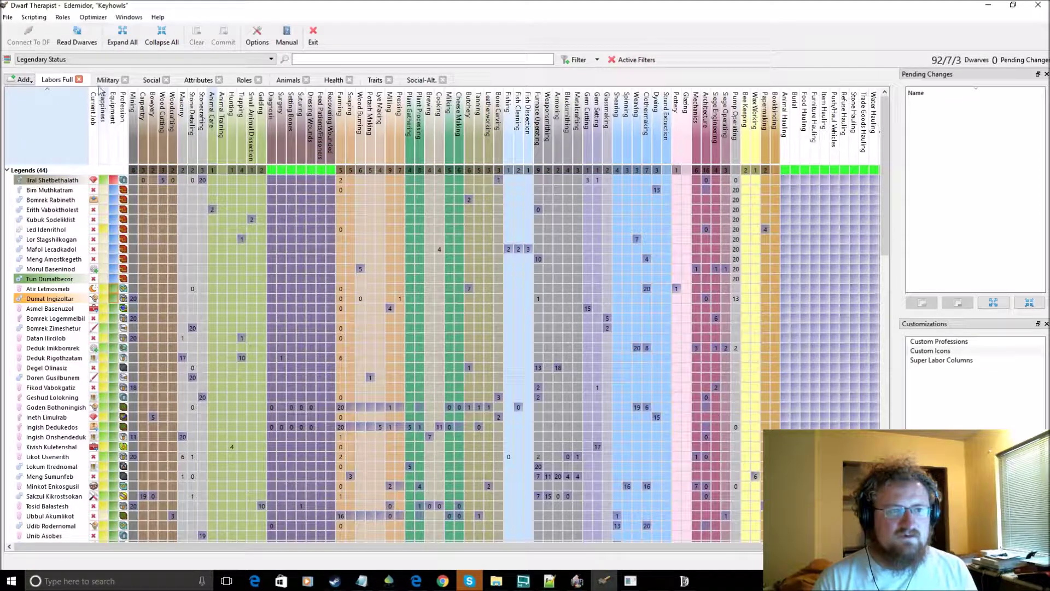
- Reload the dwarves from the running game with Read Dwarves
left_click(76, 41)
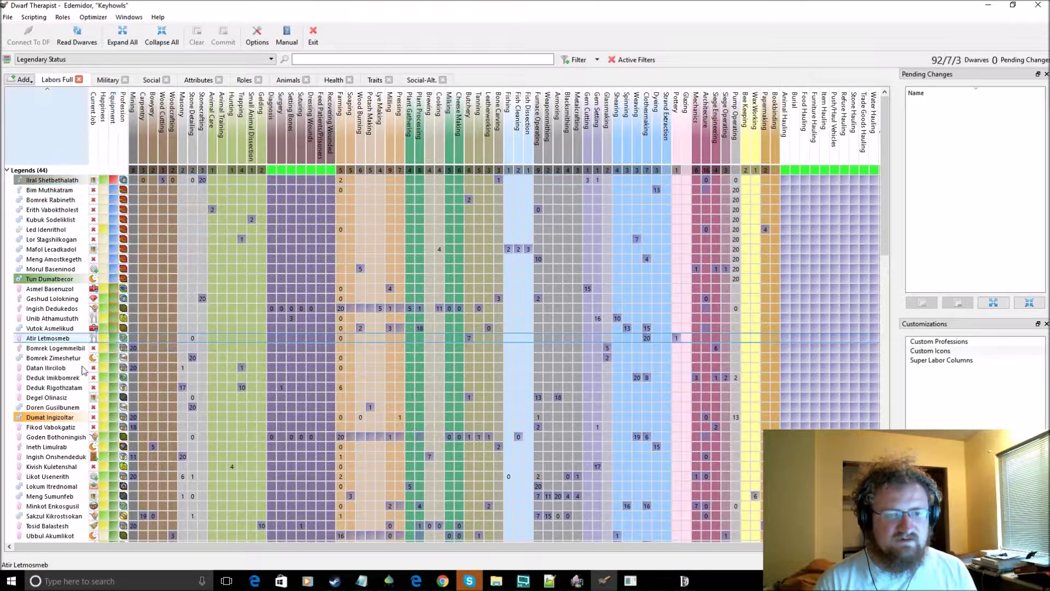
scroll(82, 328, "down", 10)
scroll(82, 353, "down", 10)
scroll(82, 365, "down", 5)
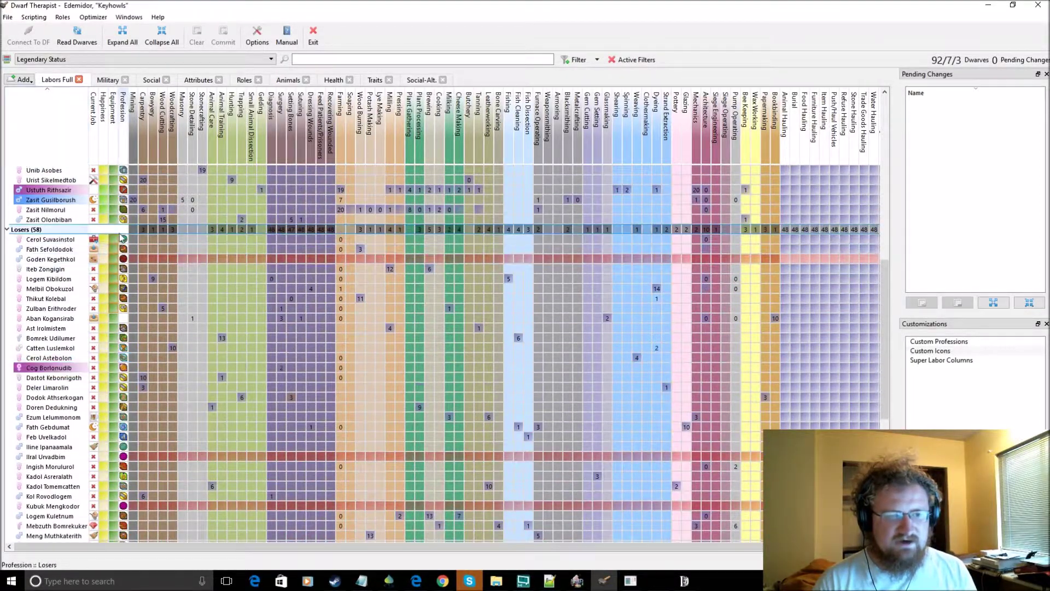
mouse_move(124, 279)
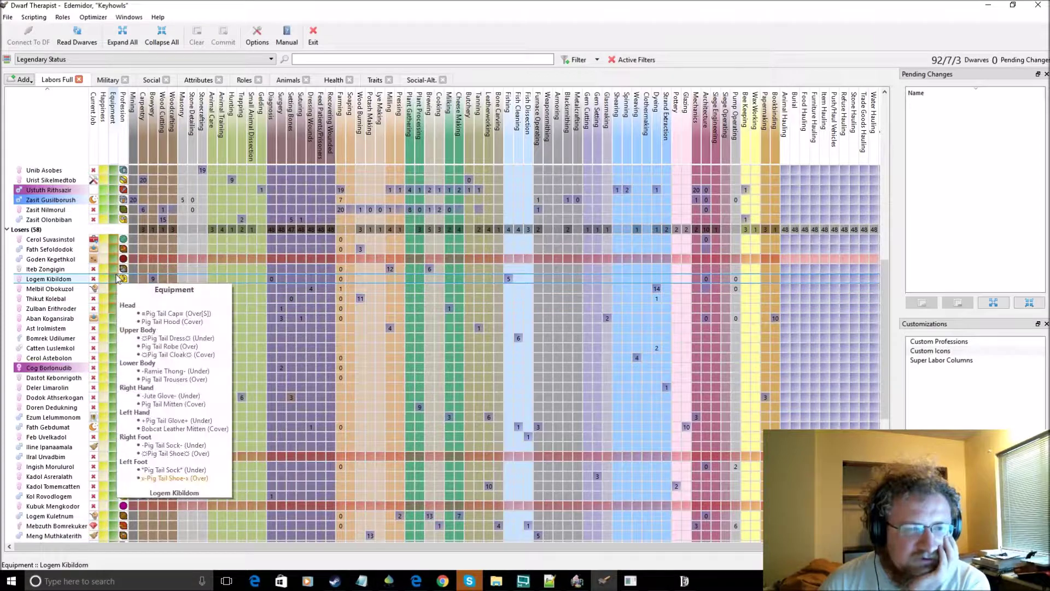
scroll(122, 279, "down", 2)
scroll(122, 279, "down", 5)
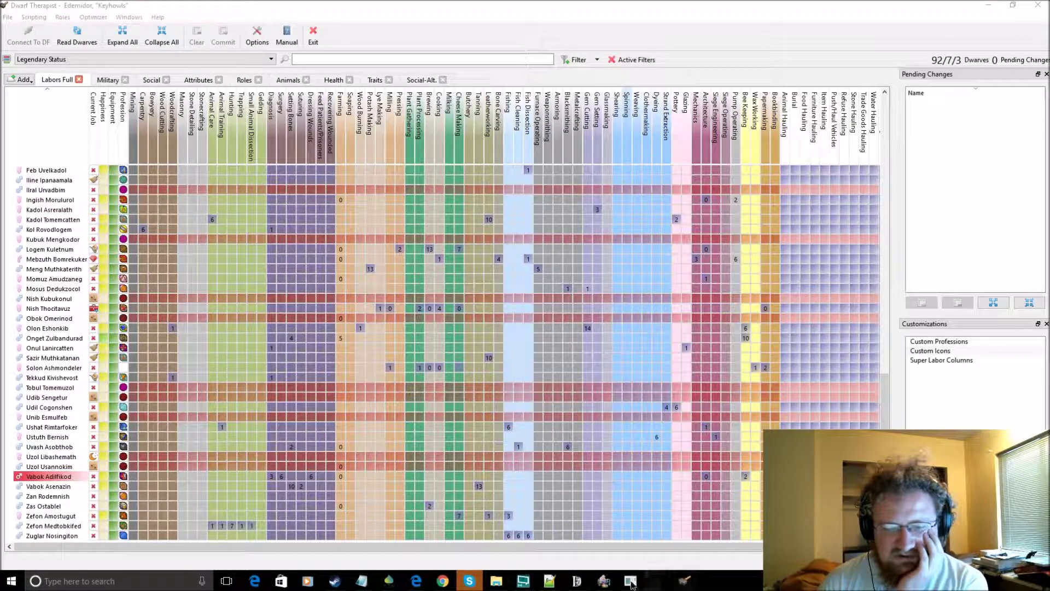
- Back in Dwarf Fortress, queue a first batch of cloth jobs at the Clothier's Shop
left_click(659, 582)
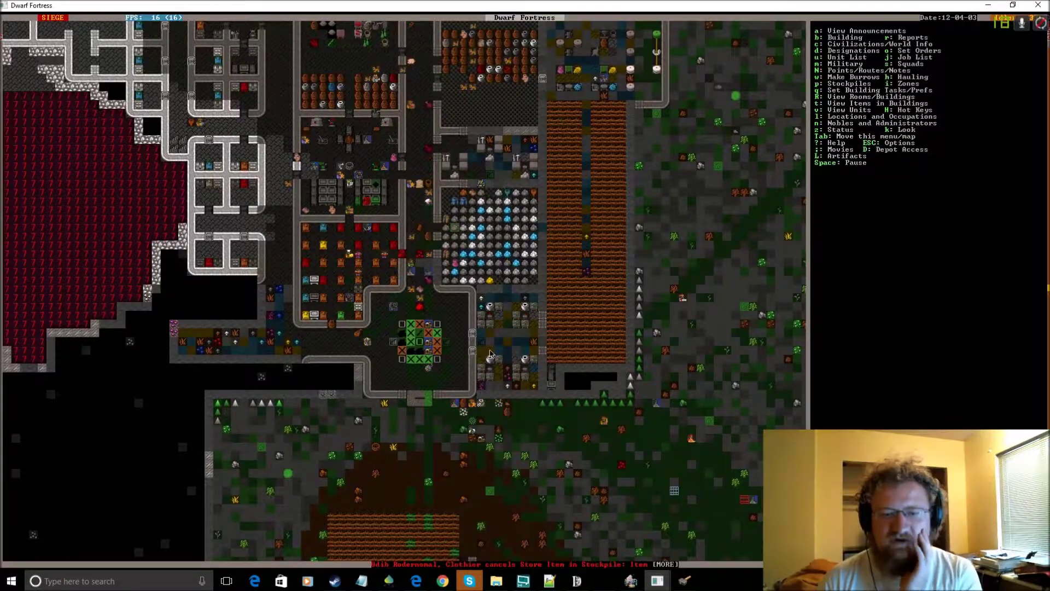
key("shift+period")
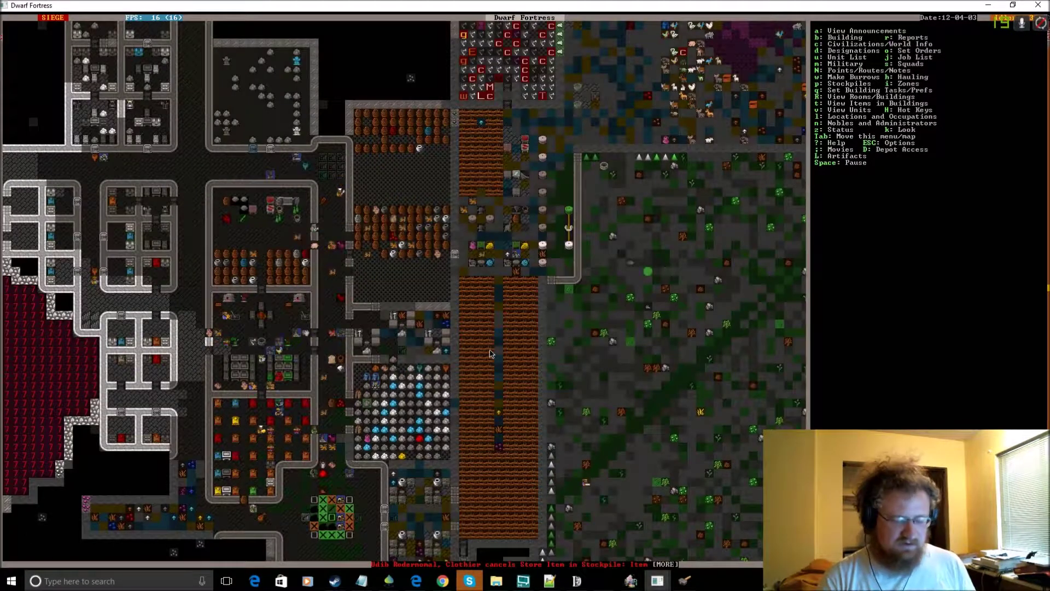
key("shift+period")
key("q")
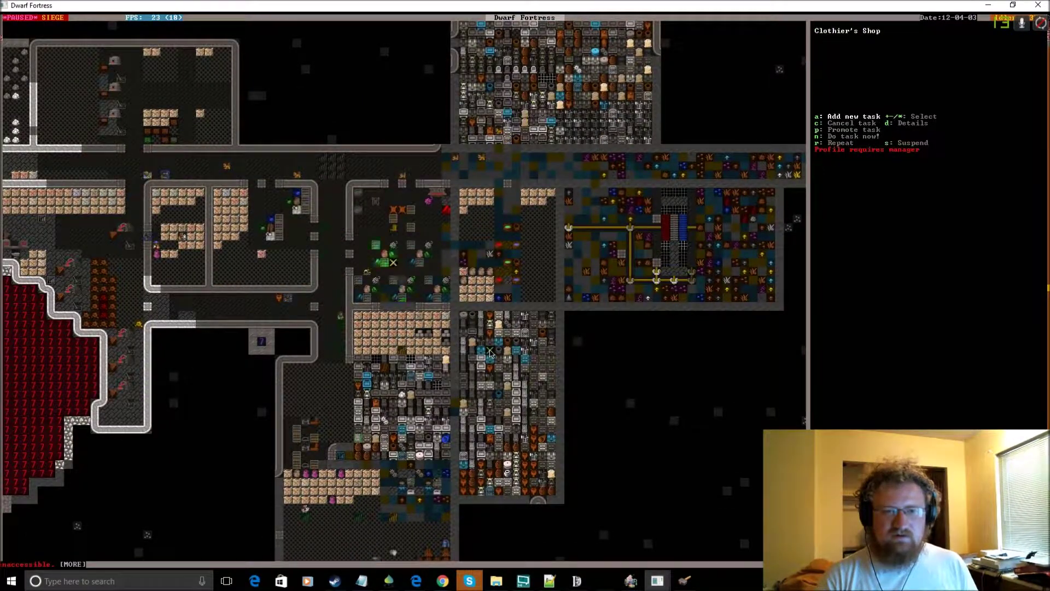
key("a")
key("Return")
key("Return")
key("a")
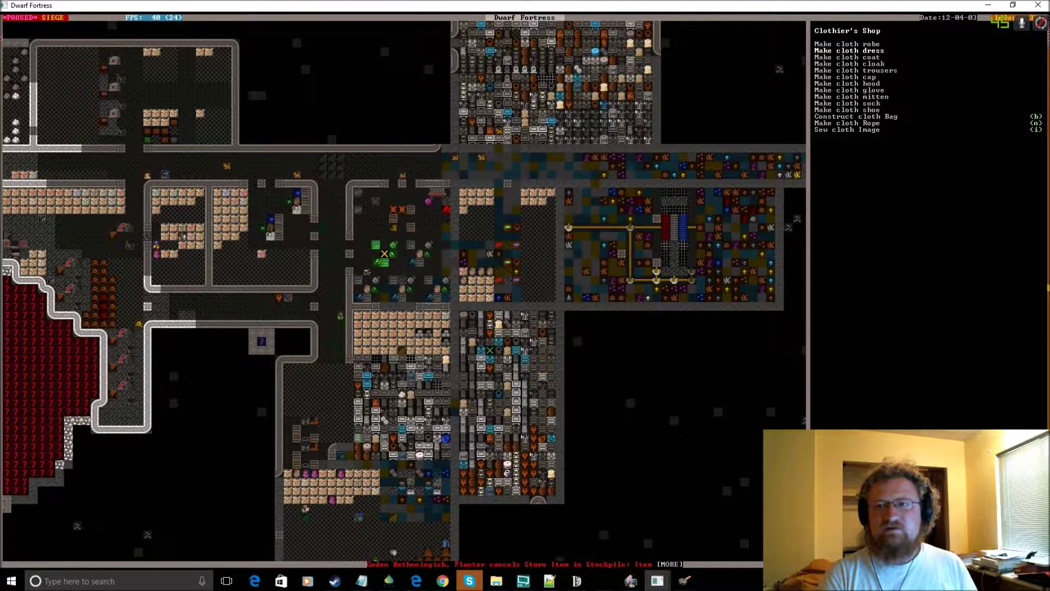
key("Return")
key("a")
key("Return")
key("a")
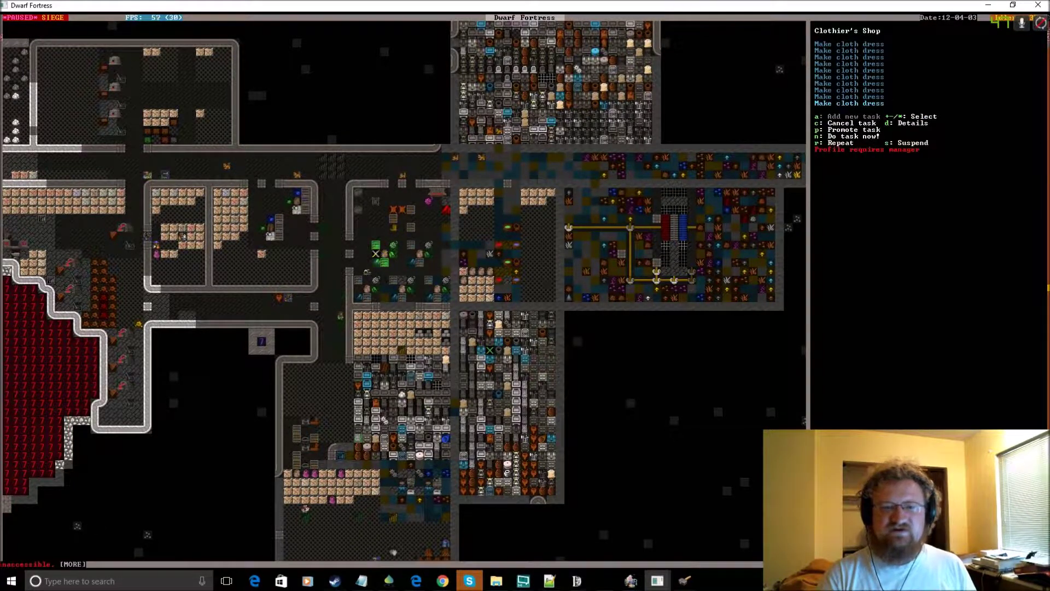
- Queue several cloth shoe jobs at the shop
key("a")
key("Return")
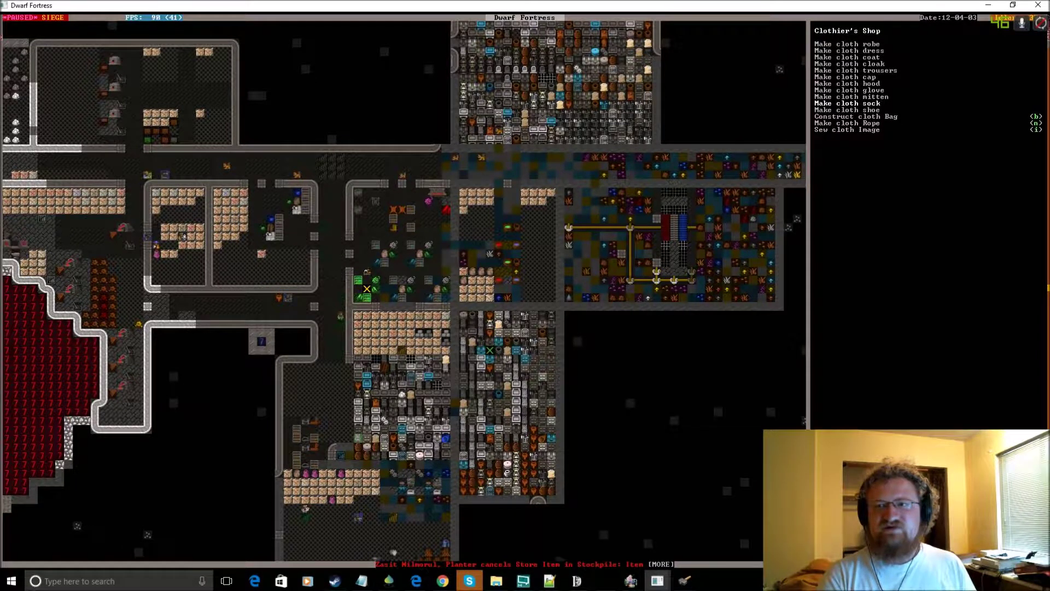
key("Down")
key("Return")
key("a")
key("Return")
key("a")
key("Return")
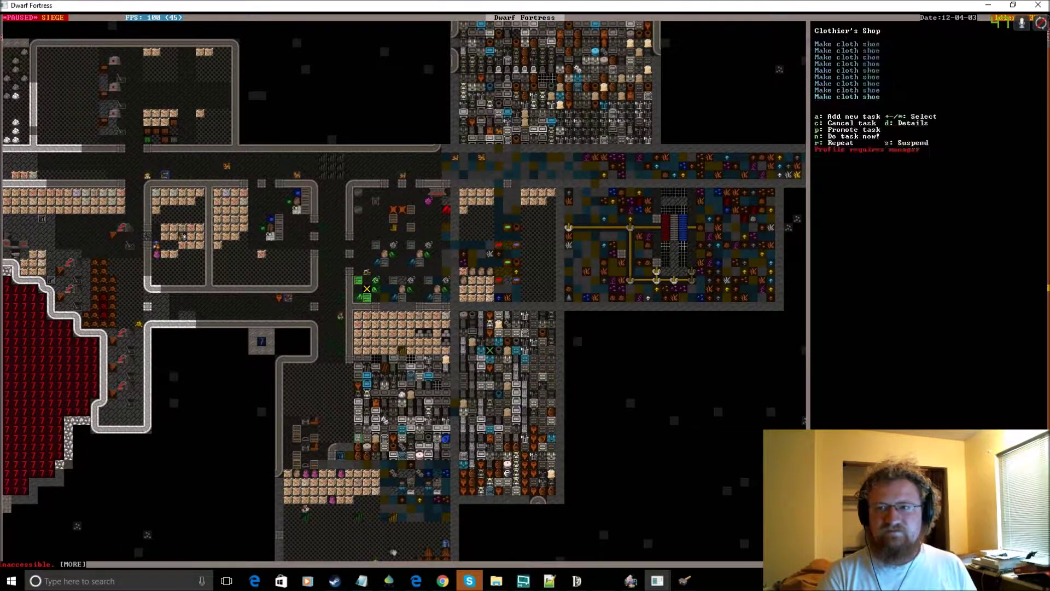
key("a")
key("Return")
- Add another batch of cloth shoe jobs to the queue
key("a")
key("Return")
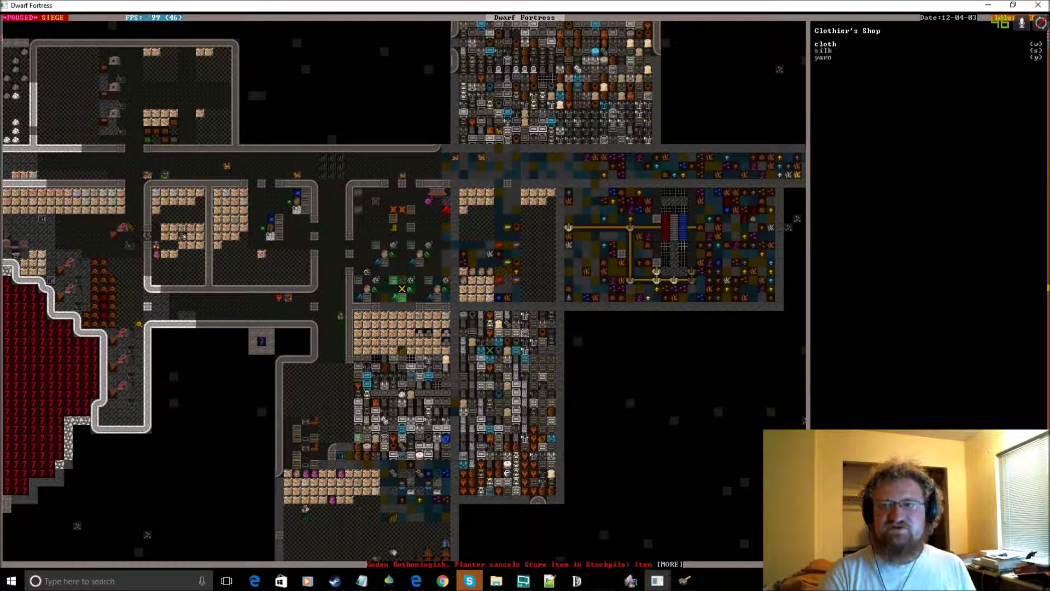
key("Return")
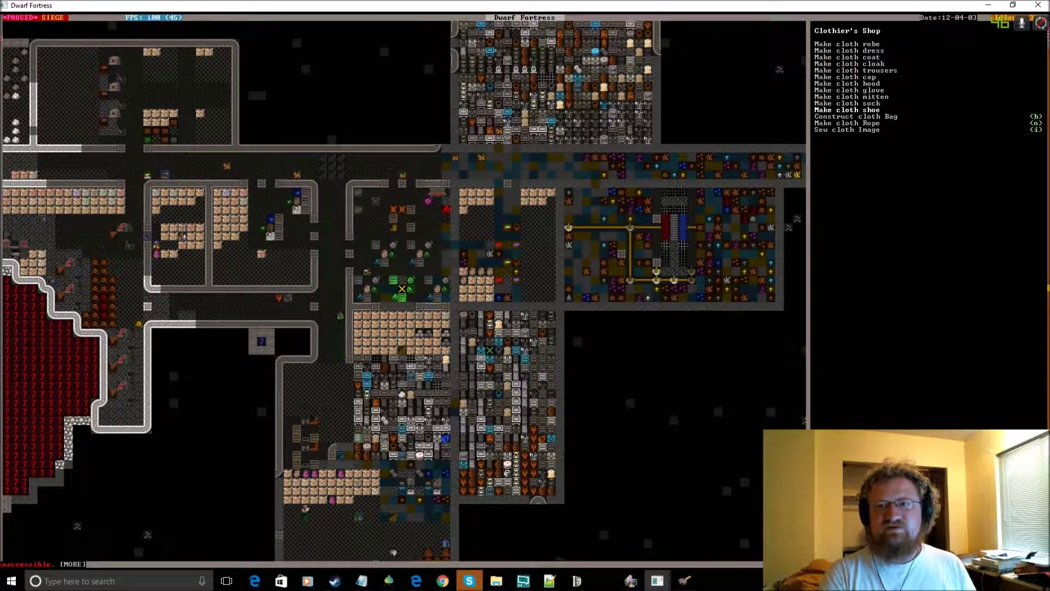
key("Return")
key("a")
key("Return")
key("a")
key("Return")
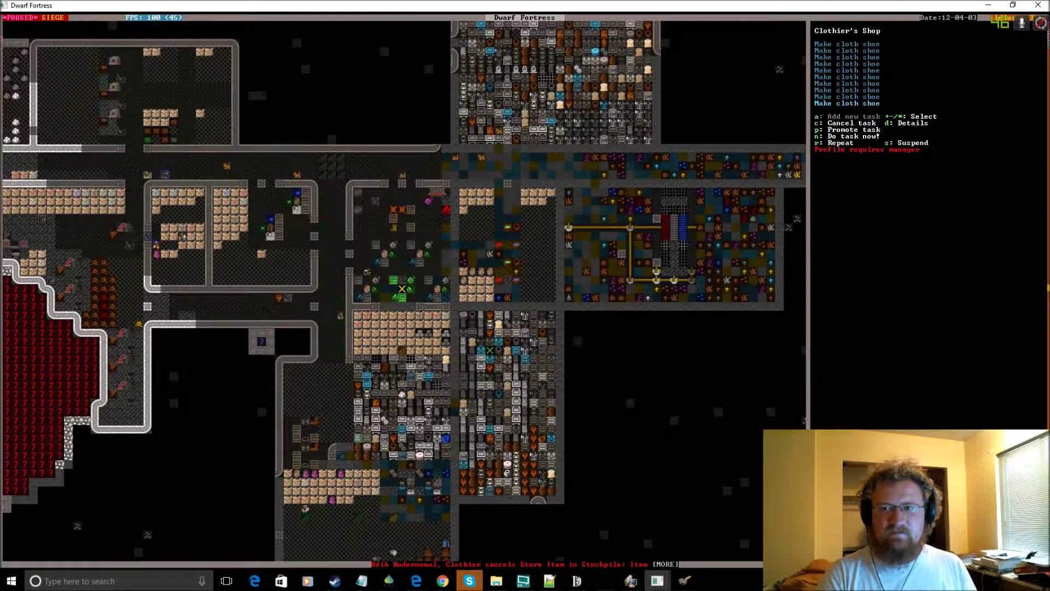
- Queue several cloth sock jobs at the shop
key("a")
key("Return")
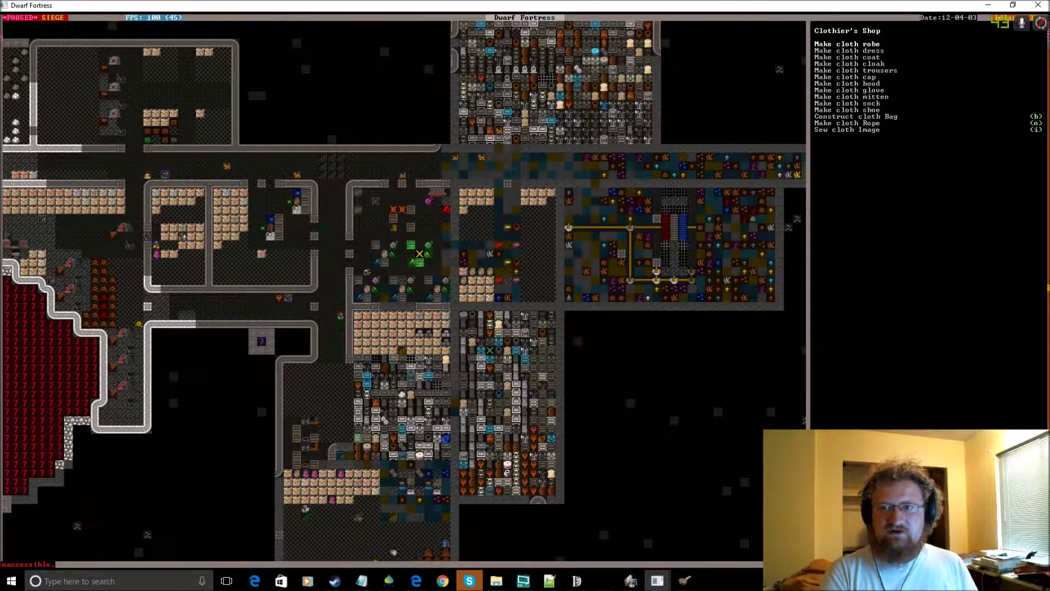
key("Down")
key("Return")
key("a")
key("Return")
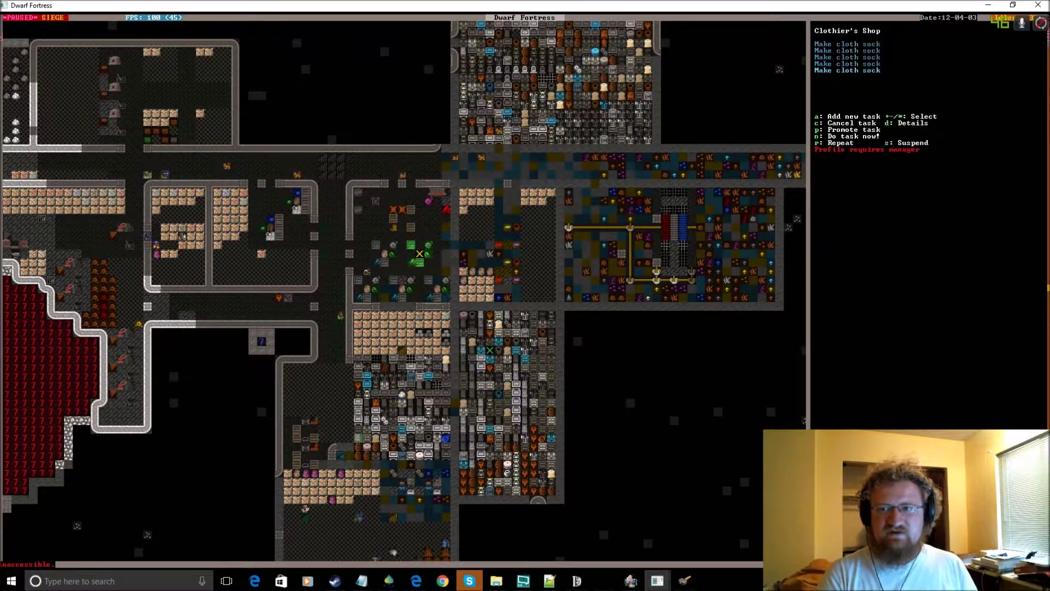
key("a")
key("Return")
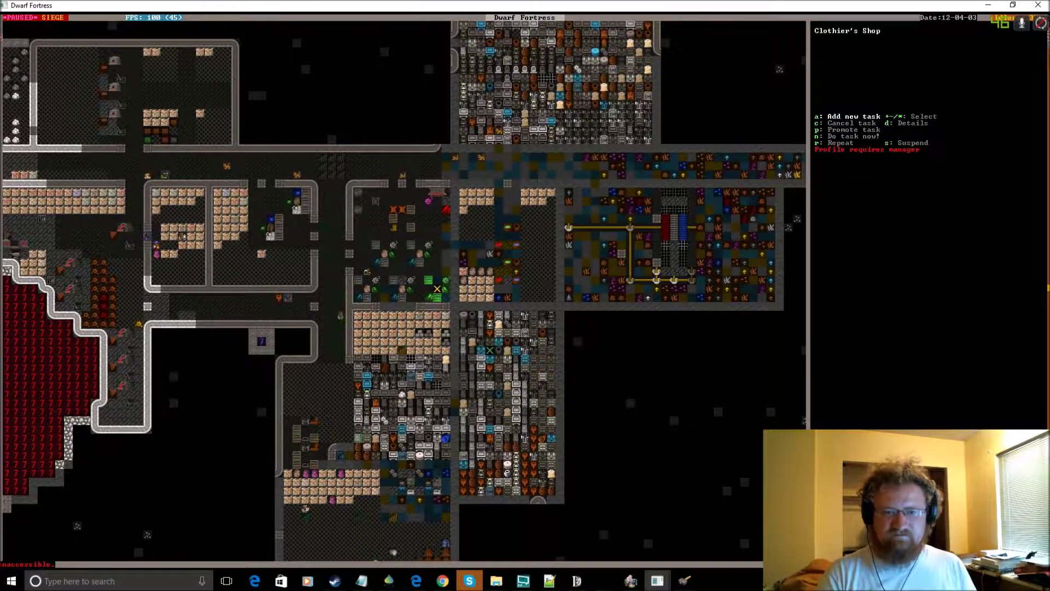
- Add a final cloth sock job, leave the shop and unpause the game
key("a")
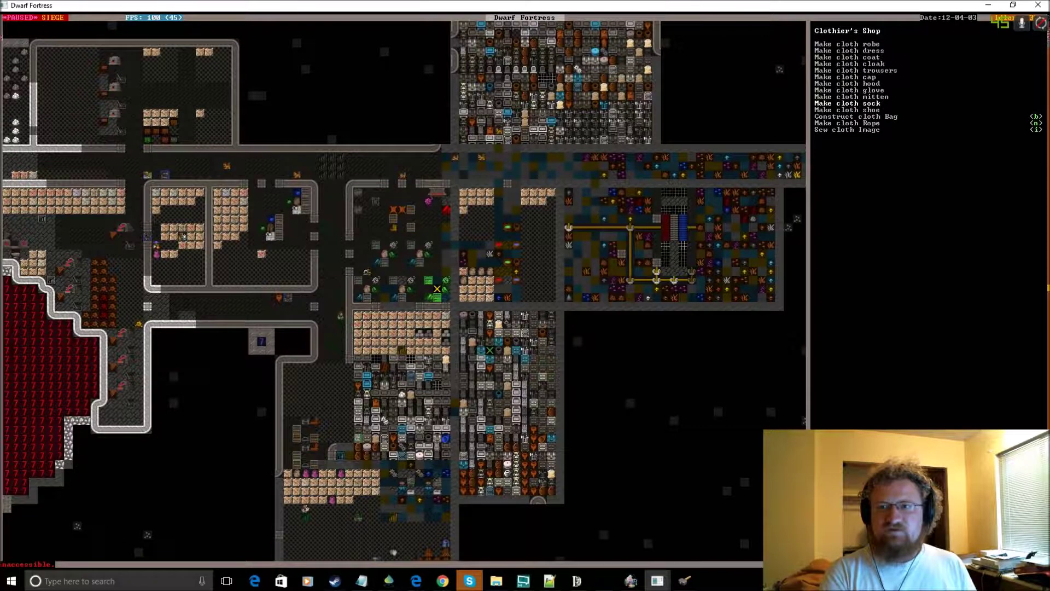
key("Return")
key("a")
key("Return")
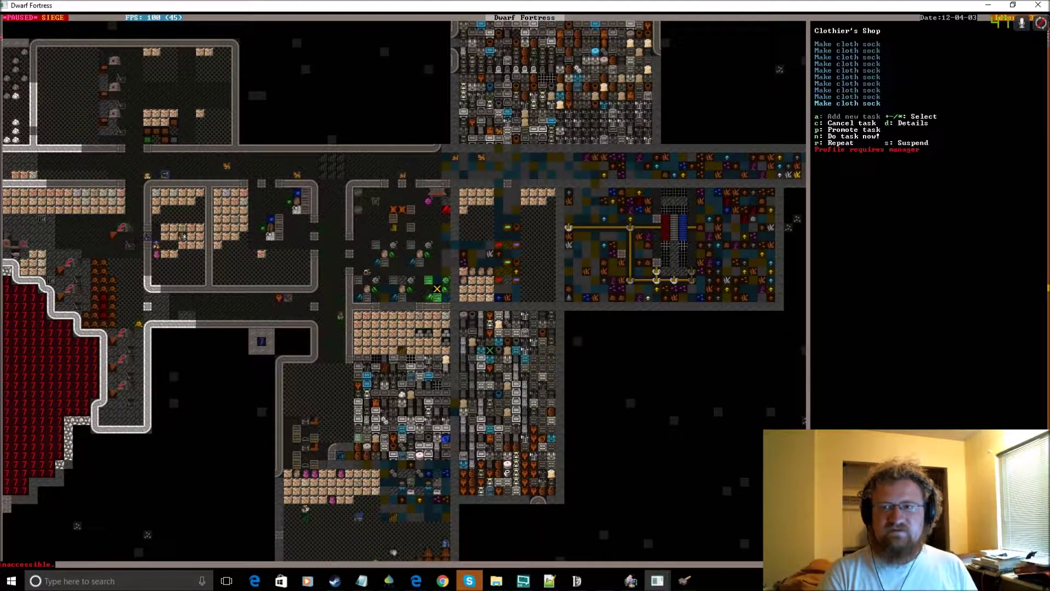
key("Escape")
key("space")
key("Down")
- Center the map on a goblin swordsman picked from the invaders in the unit list
key("Down")
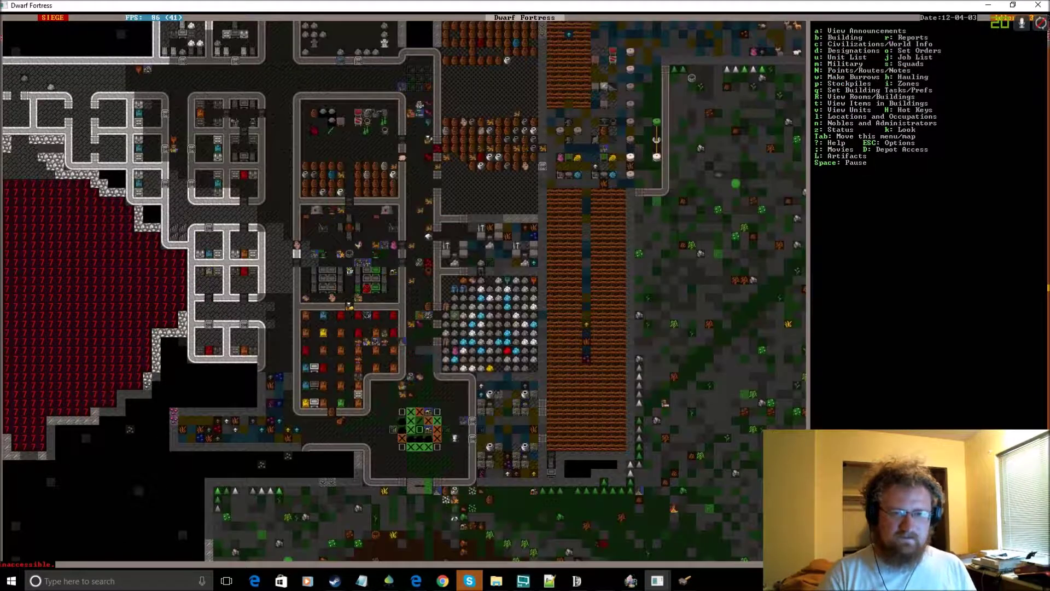
key("Down")
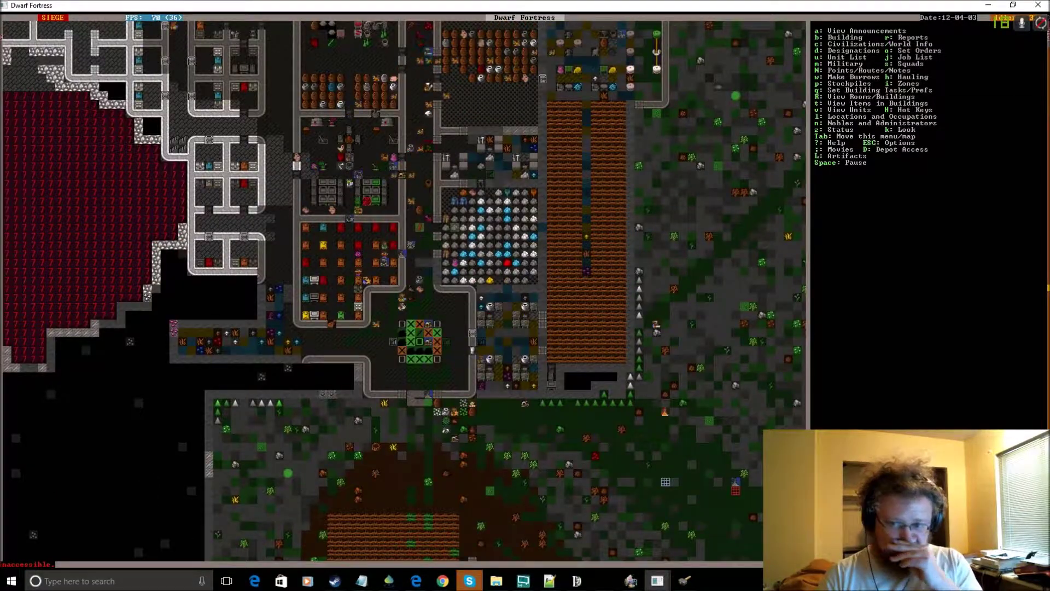
key("Up")
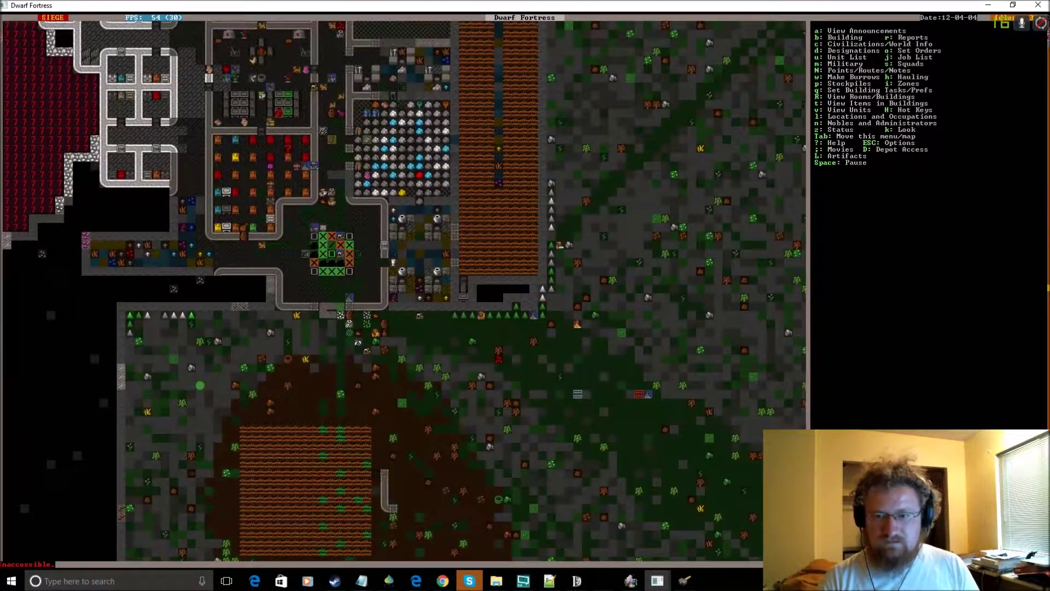
scroll(402, 287, "down", 1)
key("Left")
key("u")
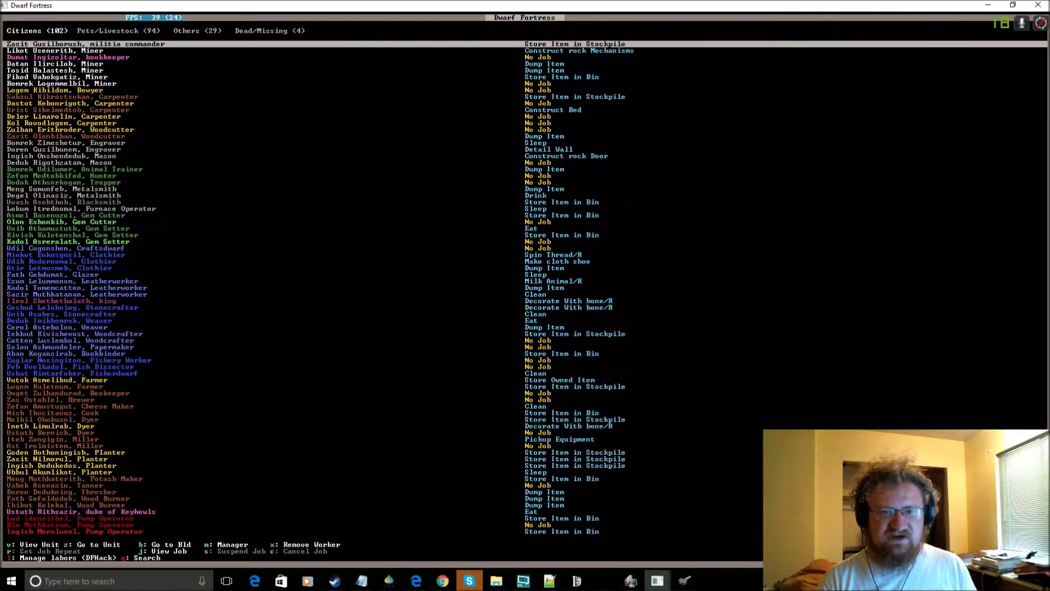
key("Right")
key("Right")
key("Down")
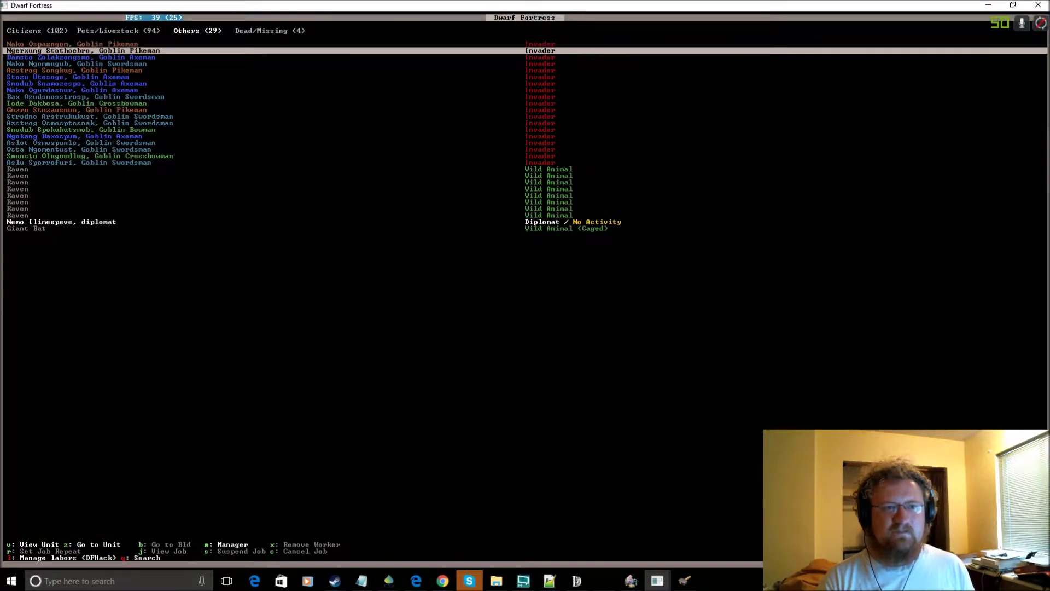
key("Up")
key("Up")
key("Up")
key("Up")
key("Up")
key("Up")
key("Up")
key("Up")
key("Up")
key("Up")
key("Up")
key("Up")
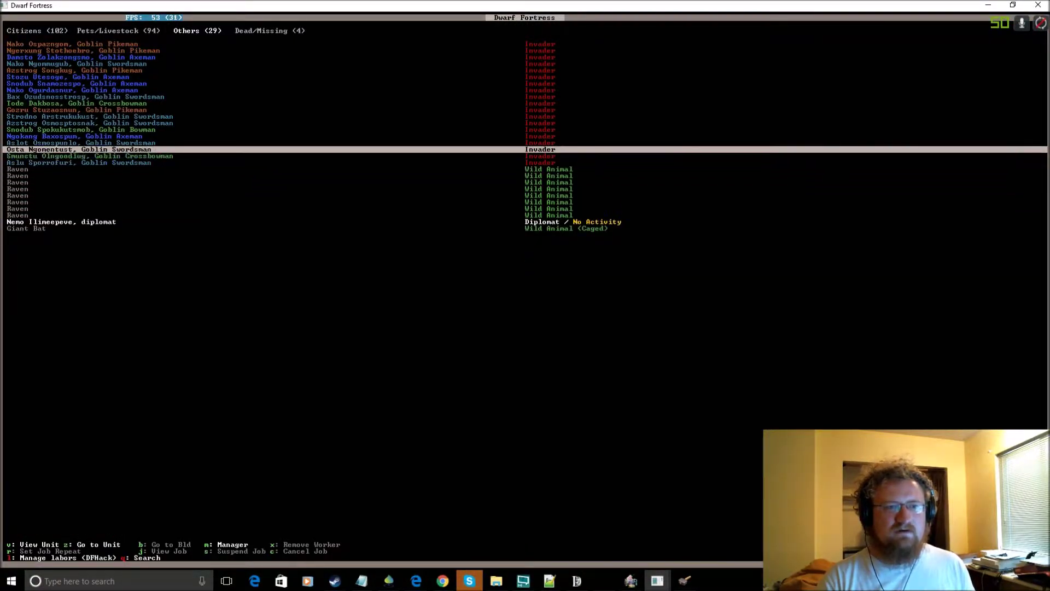
key("v")
key("Escape")
- Sweep across the surrounding terrain, then jump the map to a citizen from the unit list
key("shift+Up")
key("shift+Left")
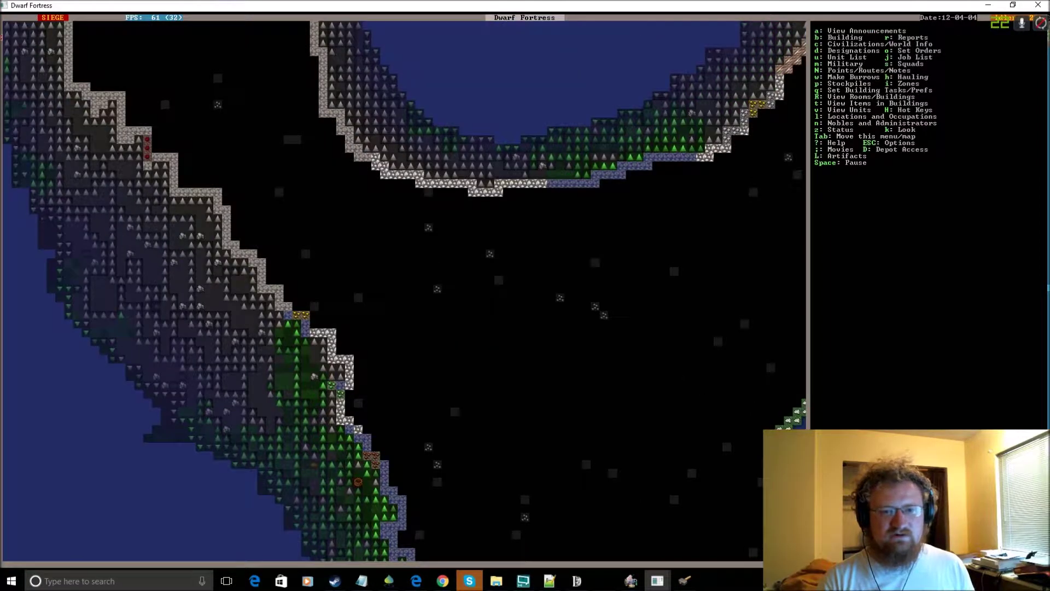
key("shift+Down")
key("shift+Down")
key("shift+Right")
key("shift+Down")
key("shift+Right")
key("shift+Down")
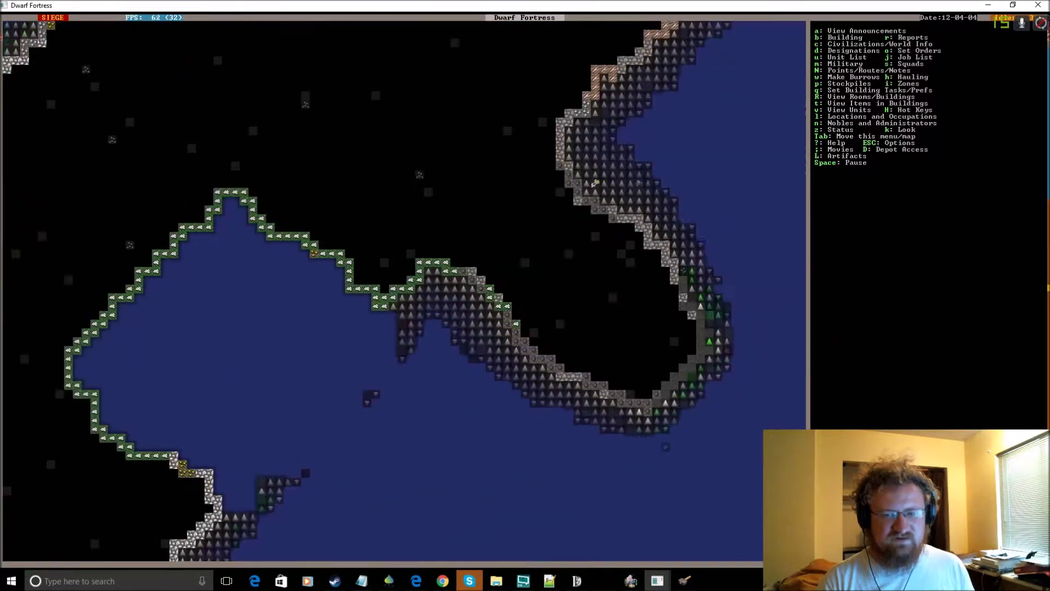
key("shift+Right")
key("shift+Down")
key("u")
key("Down")
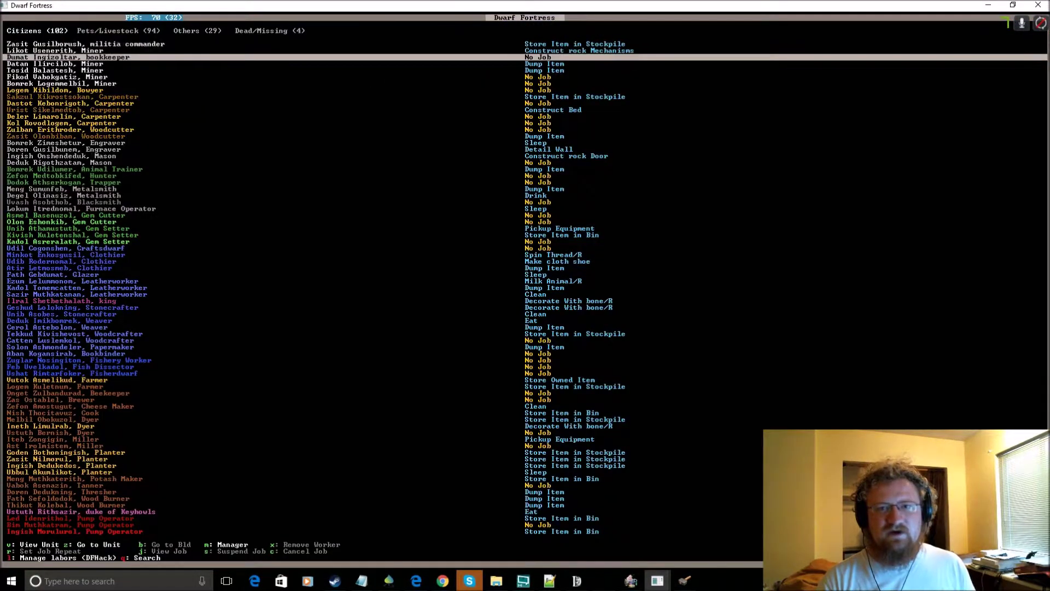
key("z")
key("Escape")
- Pan through the mined-out areas to the workshops, then switch to another fortress level
key("shift+Up")
key("shift+Left")
key("shift+Up")
key("shift+Left")
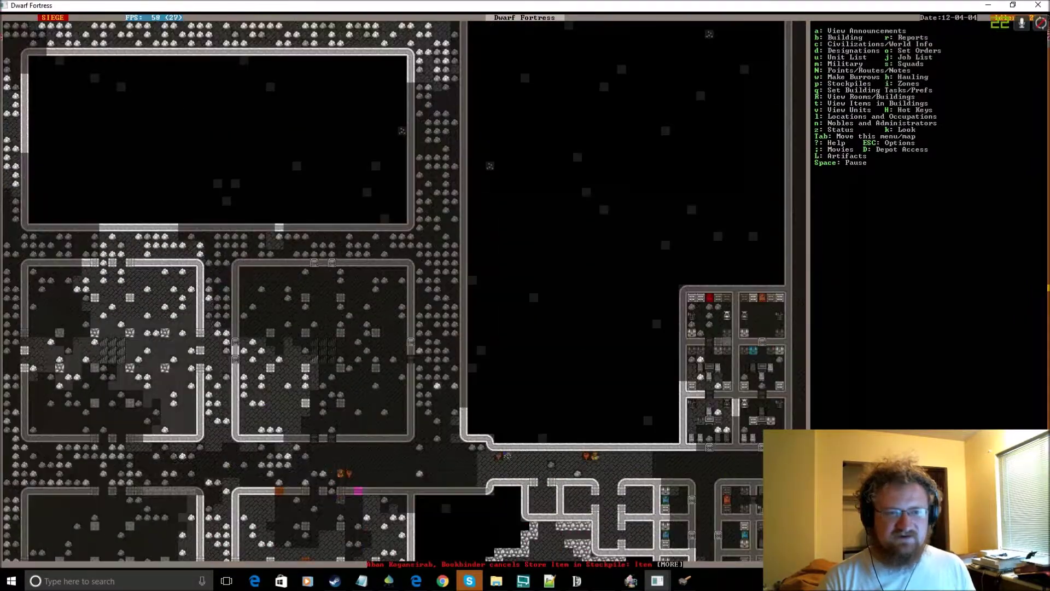
key("shift+Up")
key("shift+Right")
key("shift+Right")
key("shift+Down")
key("shift+Down")
key("shift+Right")
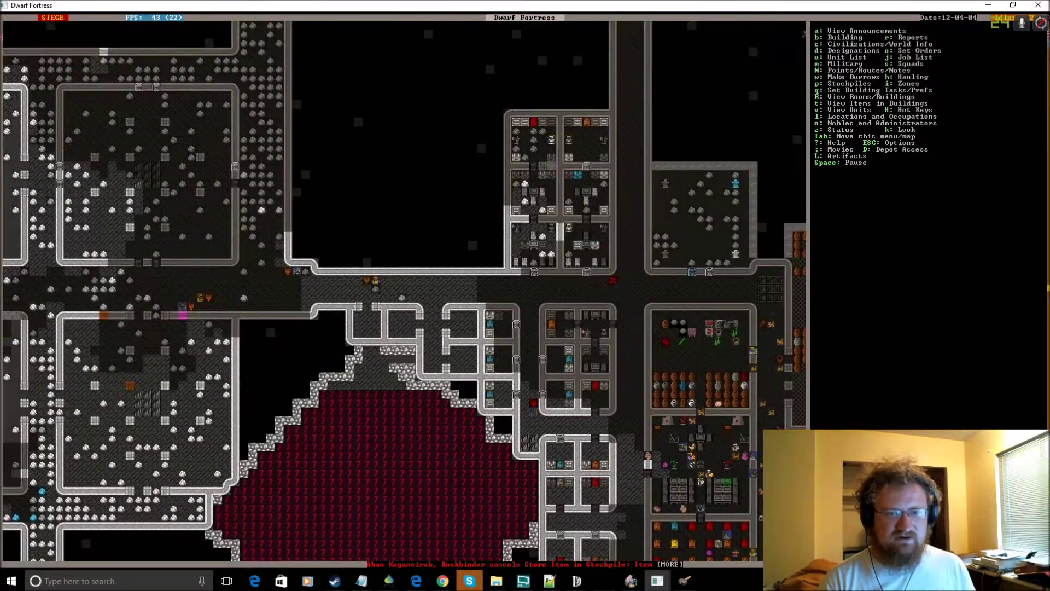
key("shift+Right")
key("shift+Right")
key("less")
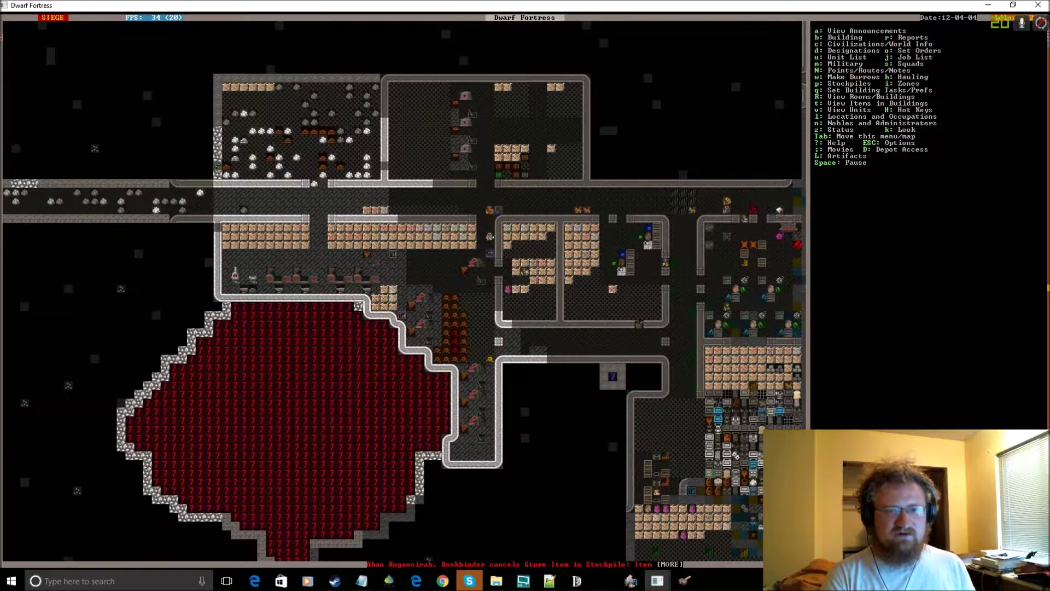
scroll(402, 295, "down", 1)
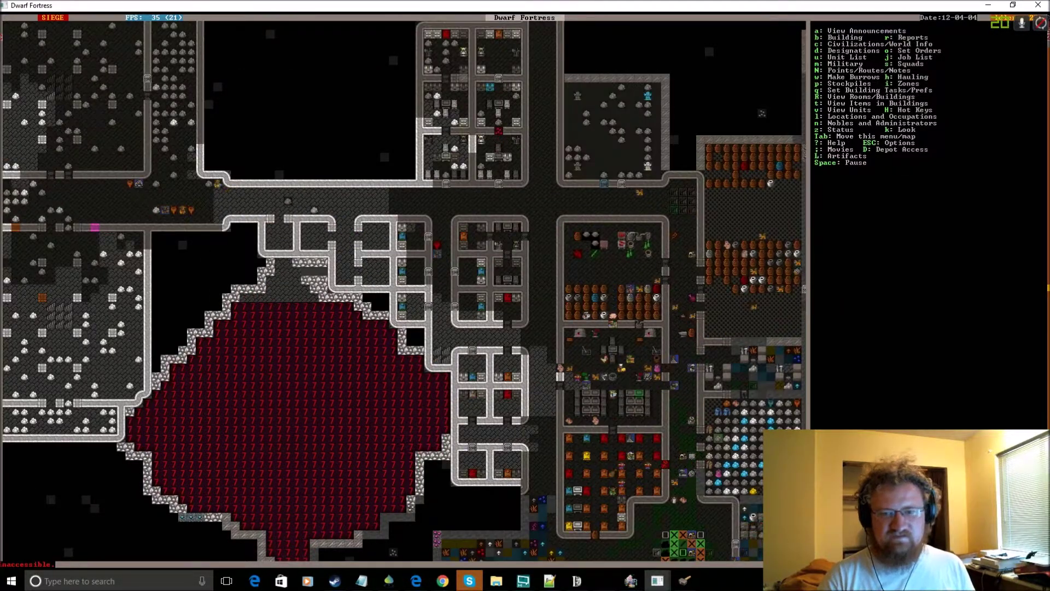
scroll(403, 295, "up", 1)
- Pan over the surface fields and buildings, then move to the walled room's level and start looking
key("shift+Right")
key("shift+Down")
key("shift+Right")
key("shift+Down")
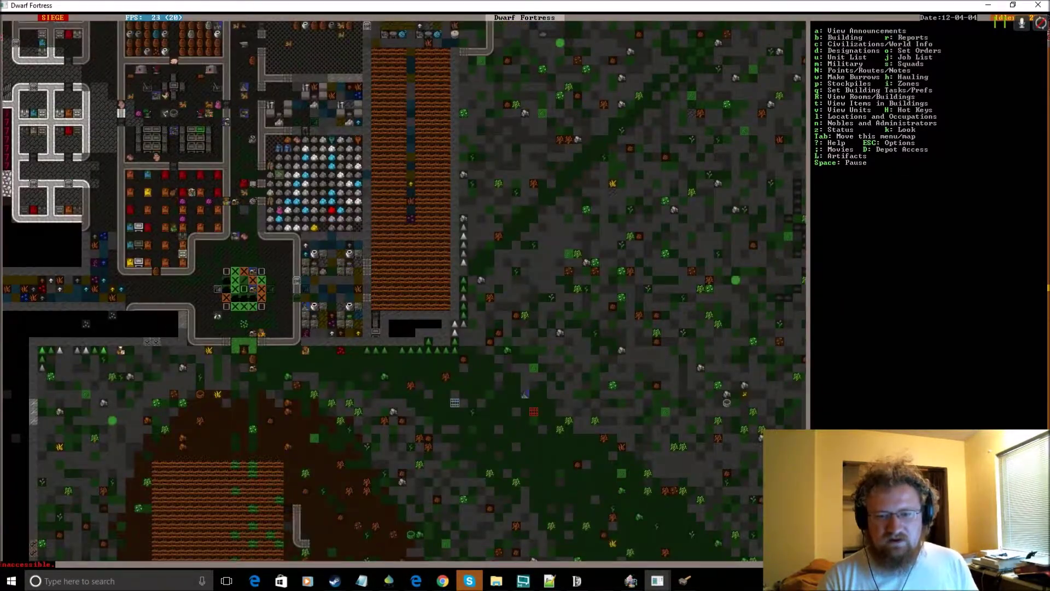
key("shift+Right")
key("shift+Down")
key("shift+Left")
key("shift+Up")
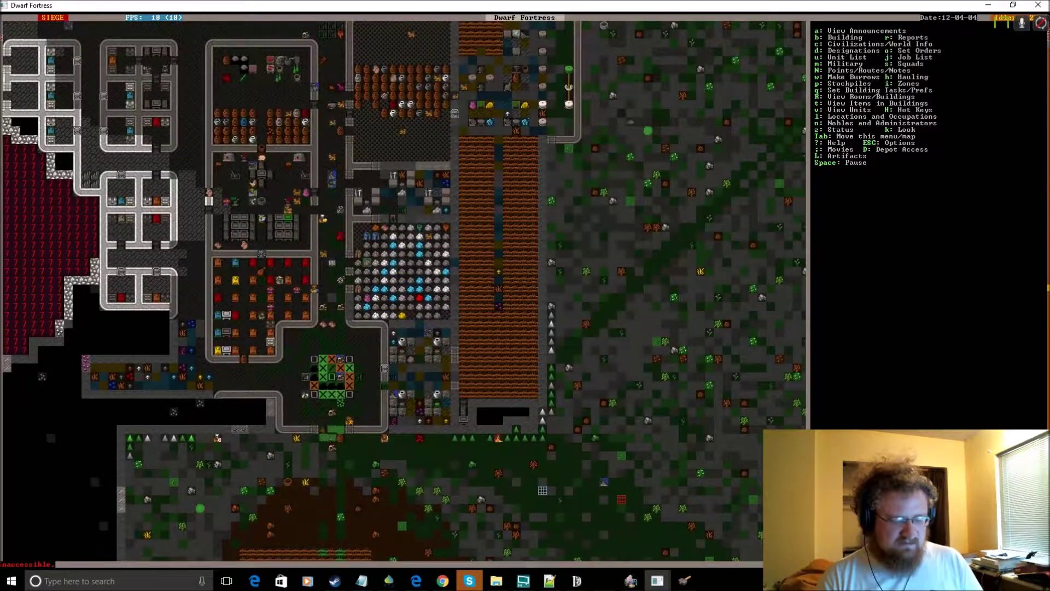
key("u")
key("Escape")
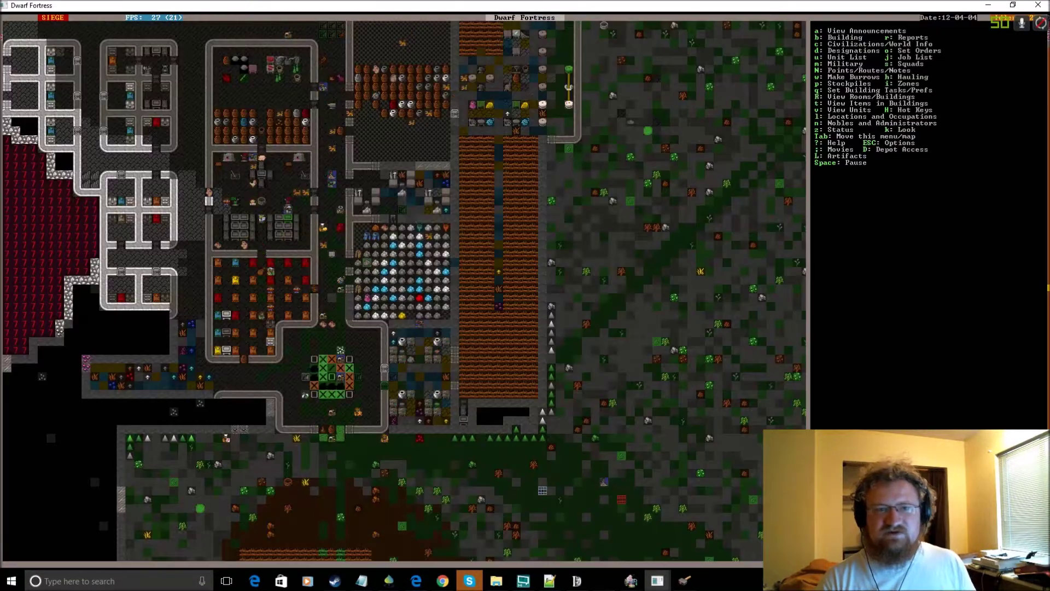
key("shift+Right")
key("shift+Right")
key("shift+Up")
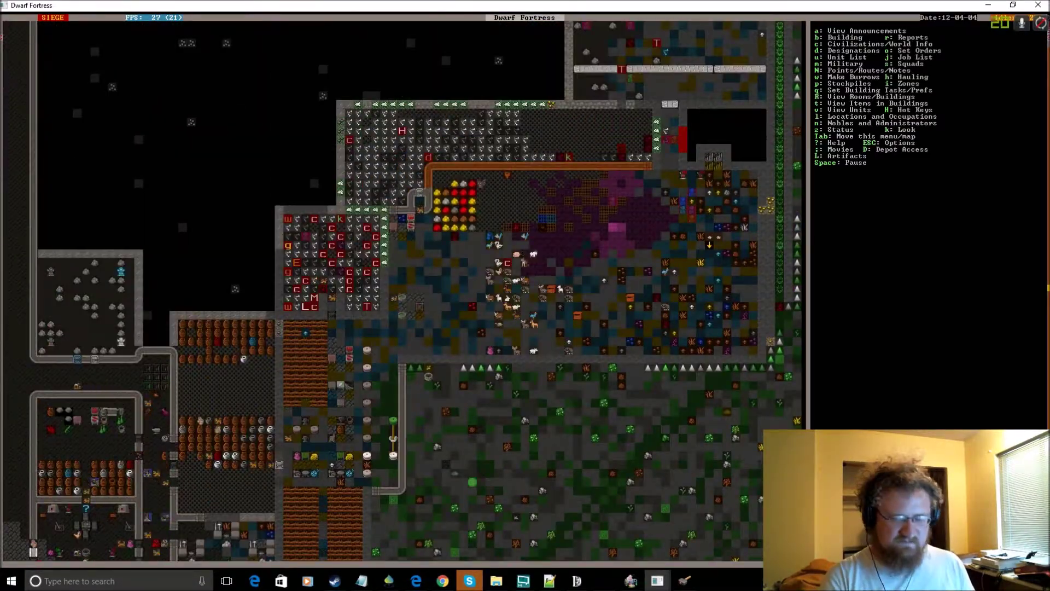
key("shift+less")
key("k")
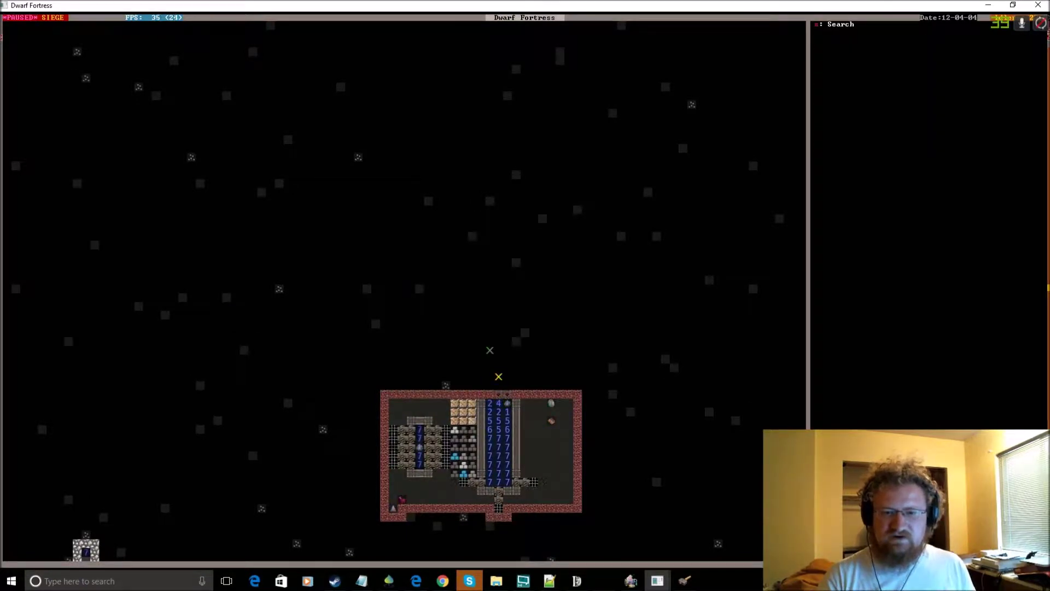
- Browse the leather, fur and silk clothing pile in the storeroom, then go back up a level
key("shift+Up")
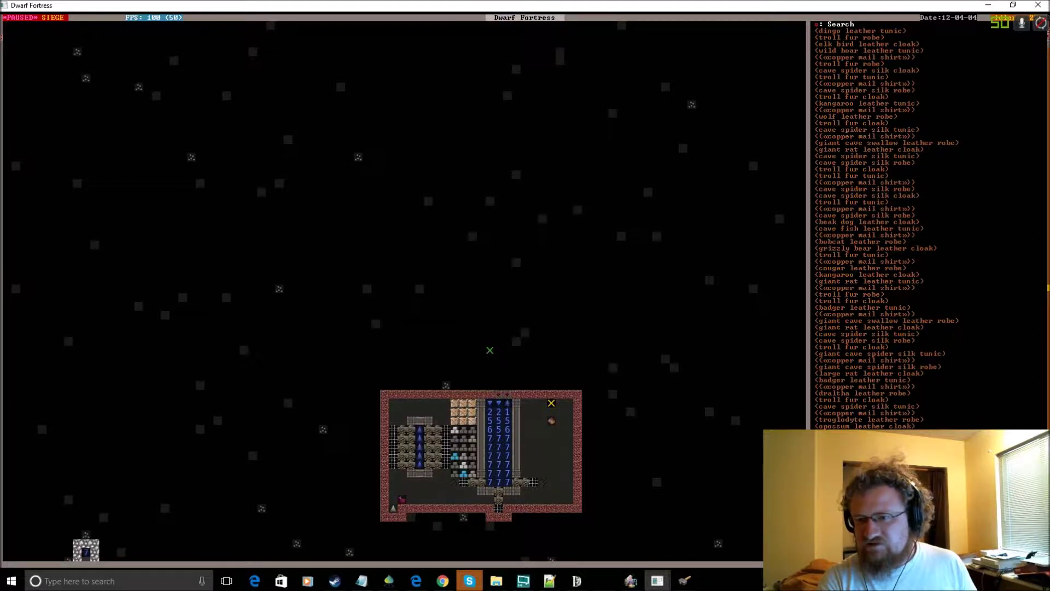
key("Up")
key("Up")
key("Up")
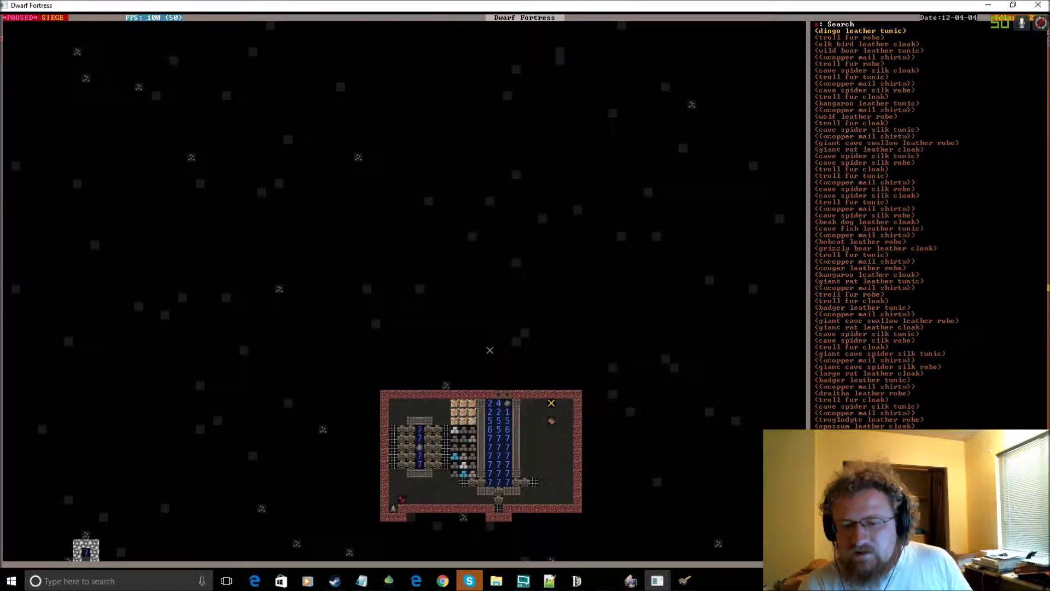
key("Escape")
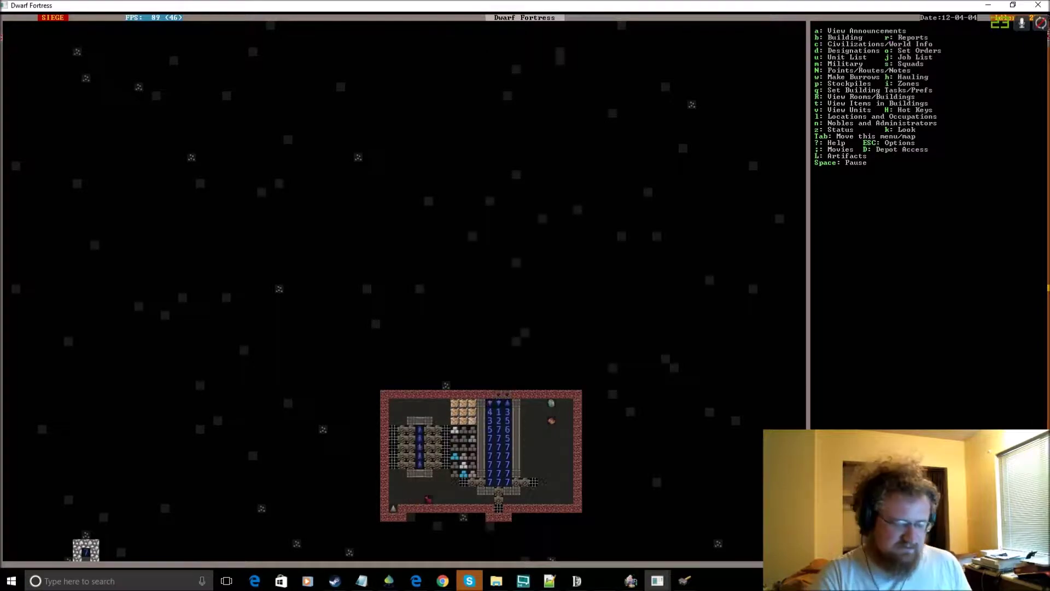
key("less")
key("less")
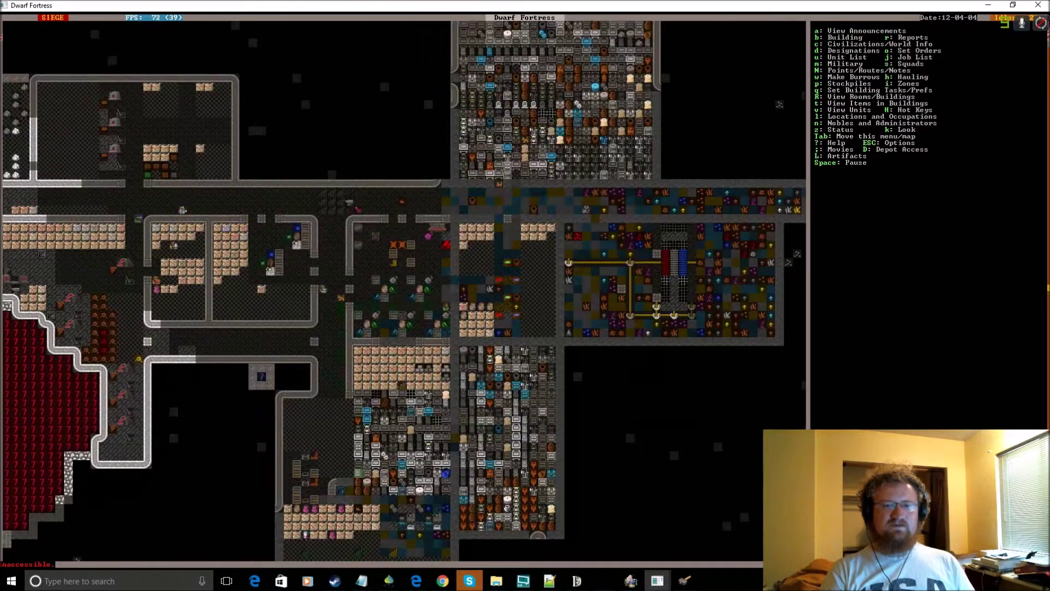
key("less")
key("less")
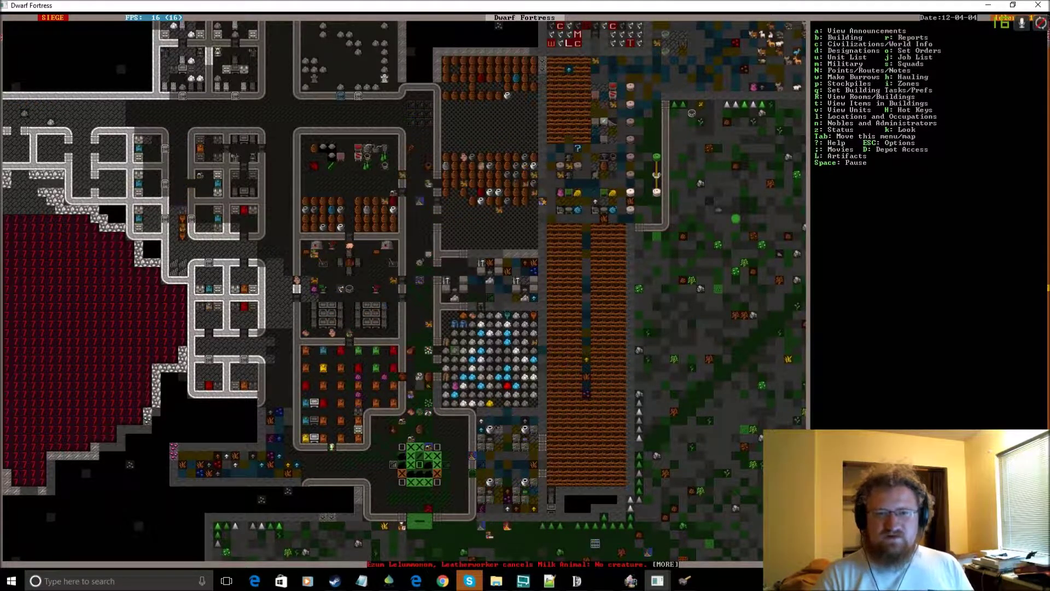
key("Up")
key("Down")
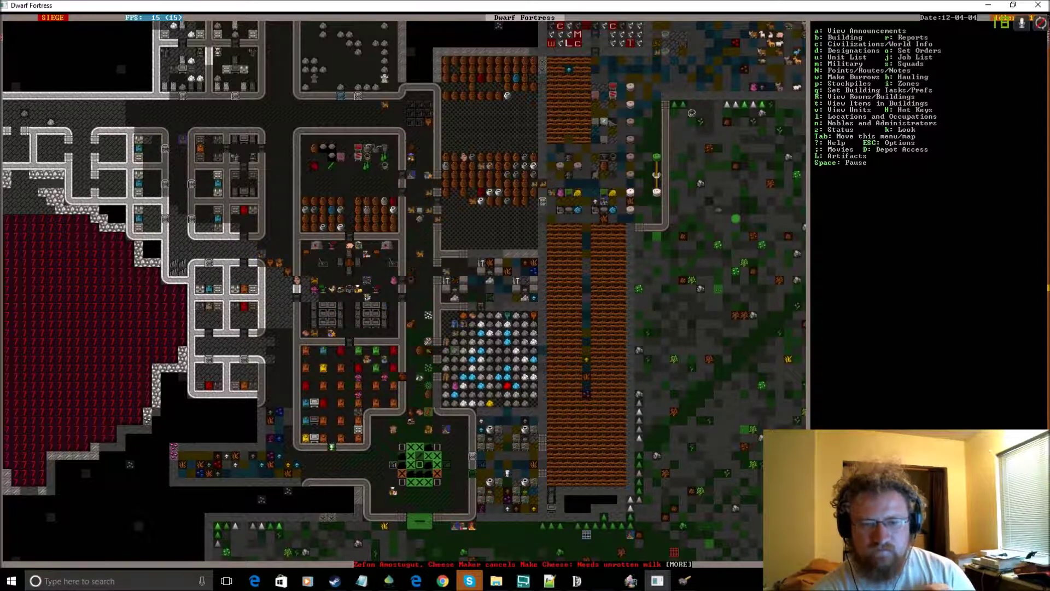
scroll(402, 287, "down", 2)
key("Down")
key("Down")
key("Down")
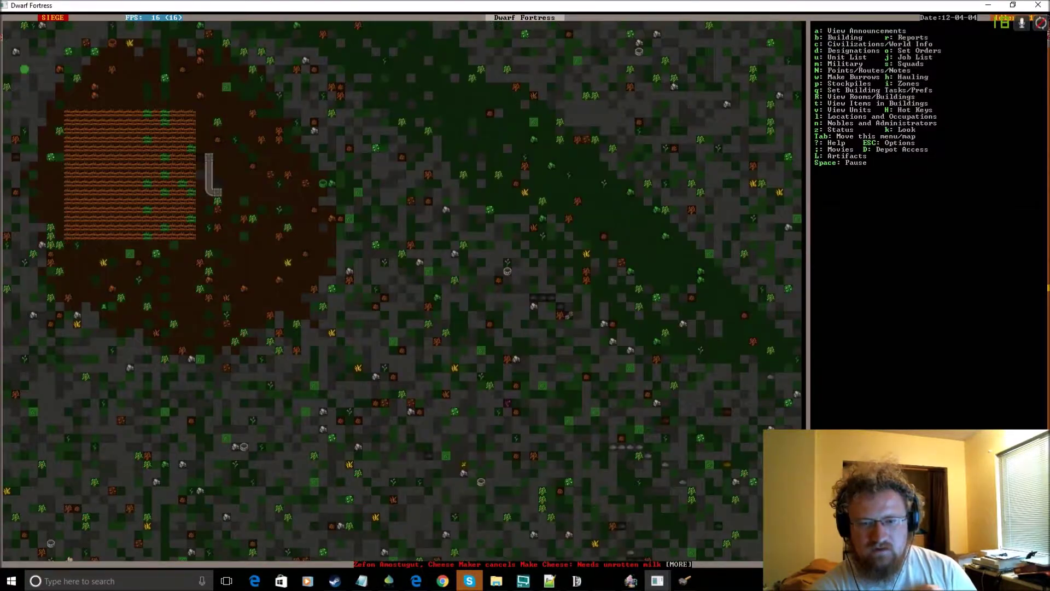
key("Up")
key("Up")
key("Up")
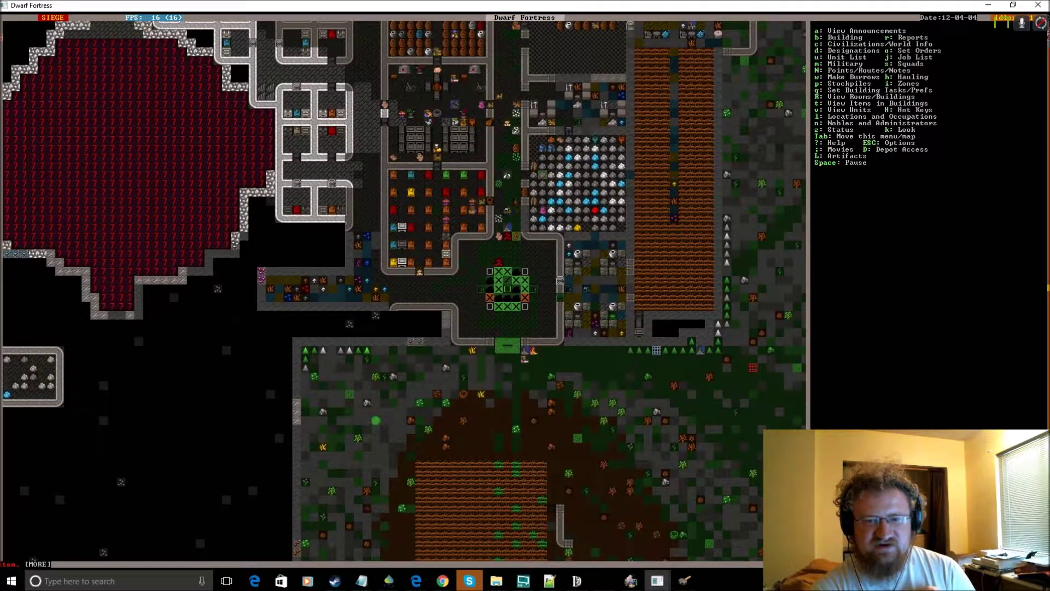
key("Up")
key("Up")
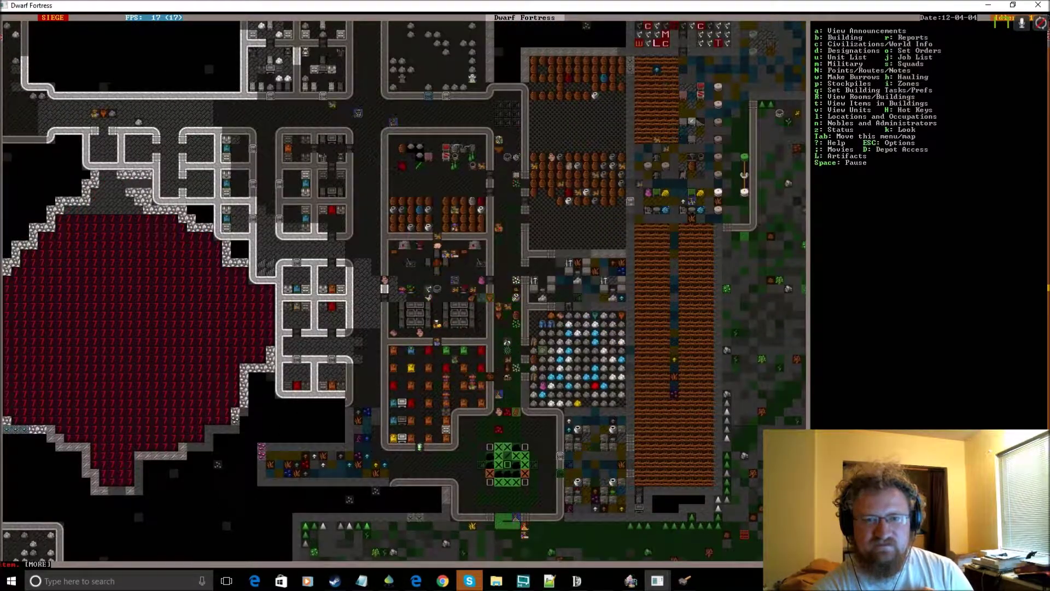
key("shift+Up")
key("shift+Right")
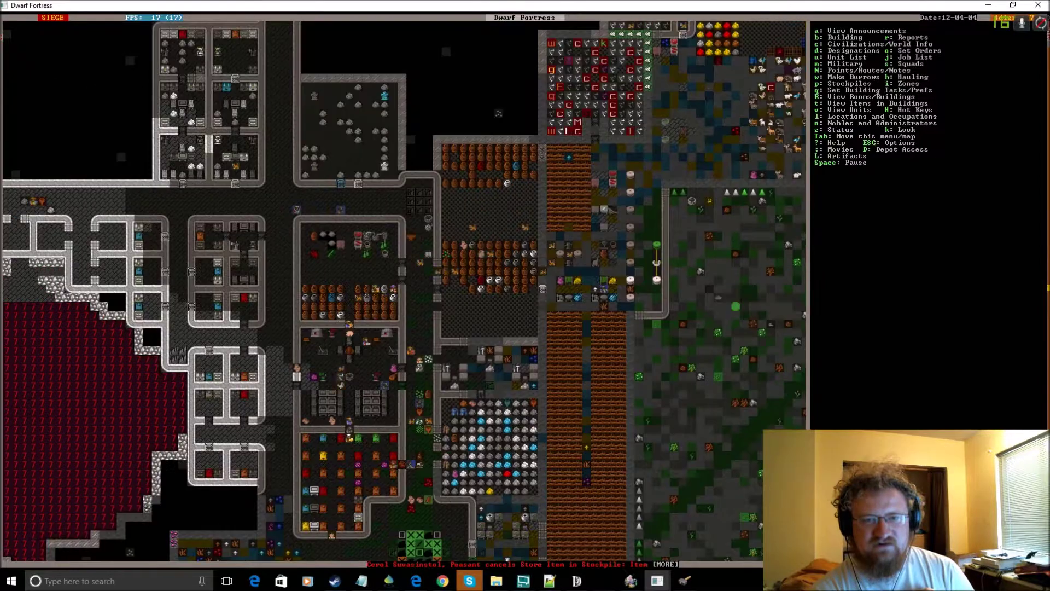
scroll(402, 288, "down", 1)
scroll(402, 287, "up", 1)
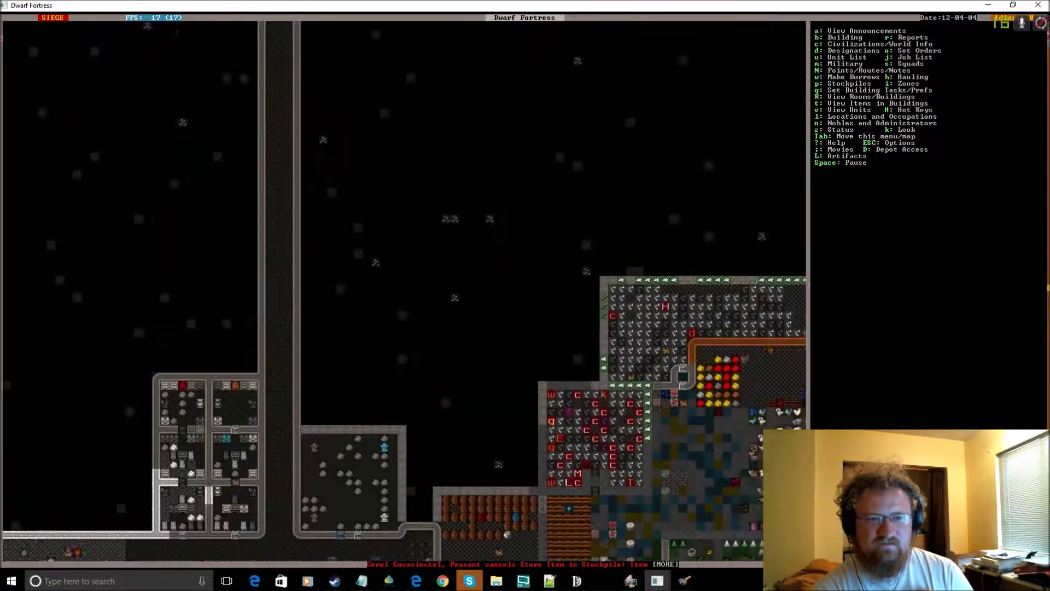
key("shift+Up")
key("shift+Up")
key("shift+Right")
key("shift+Down")
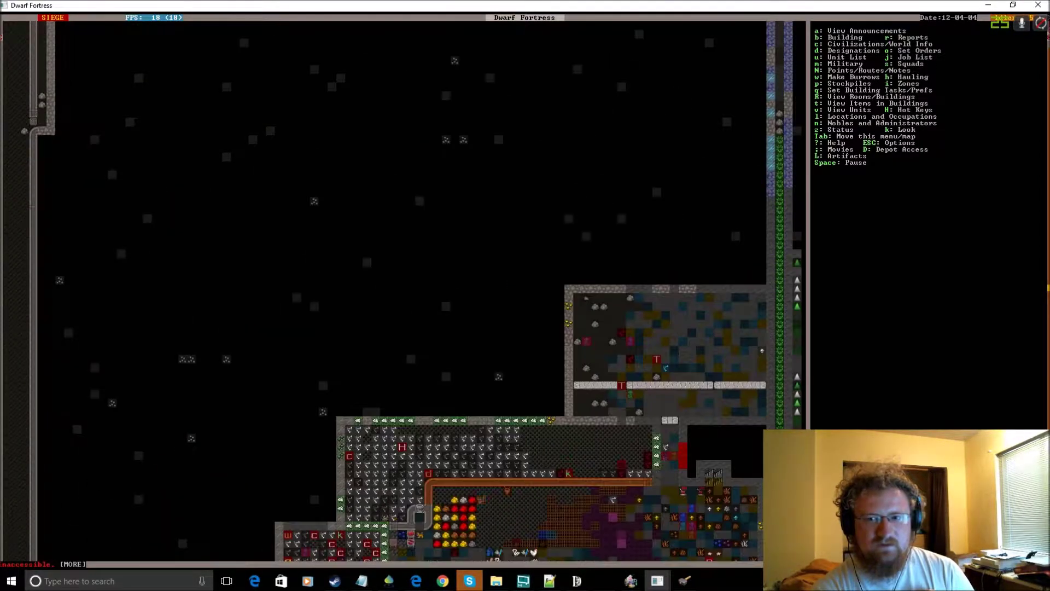
key("shift+Down")
key("shift+Down")
key("shift+Down")
key("shift+Down")
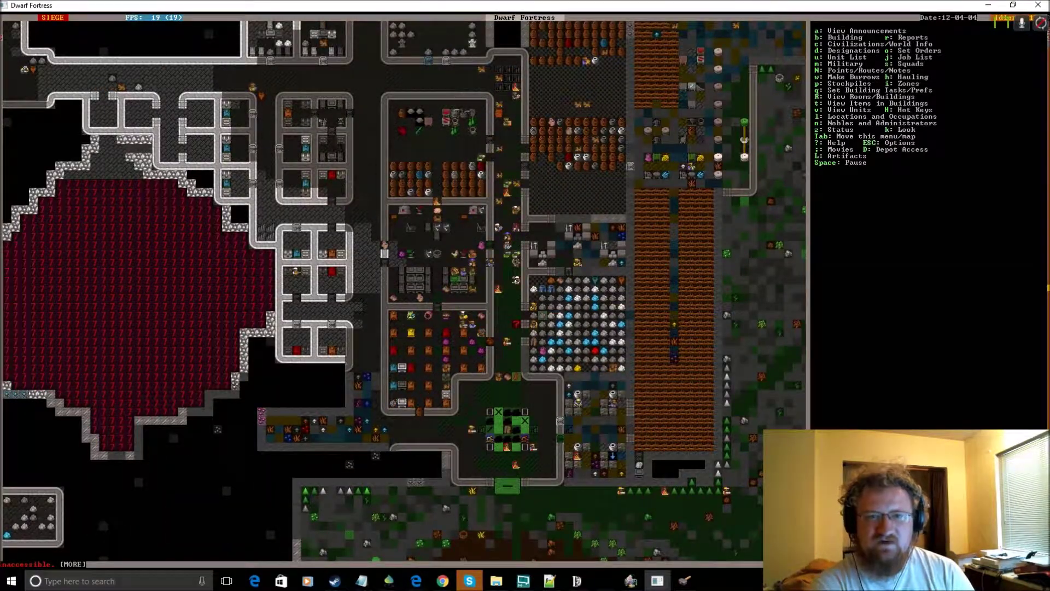
key("shift+Up")
key("shift+Right")
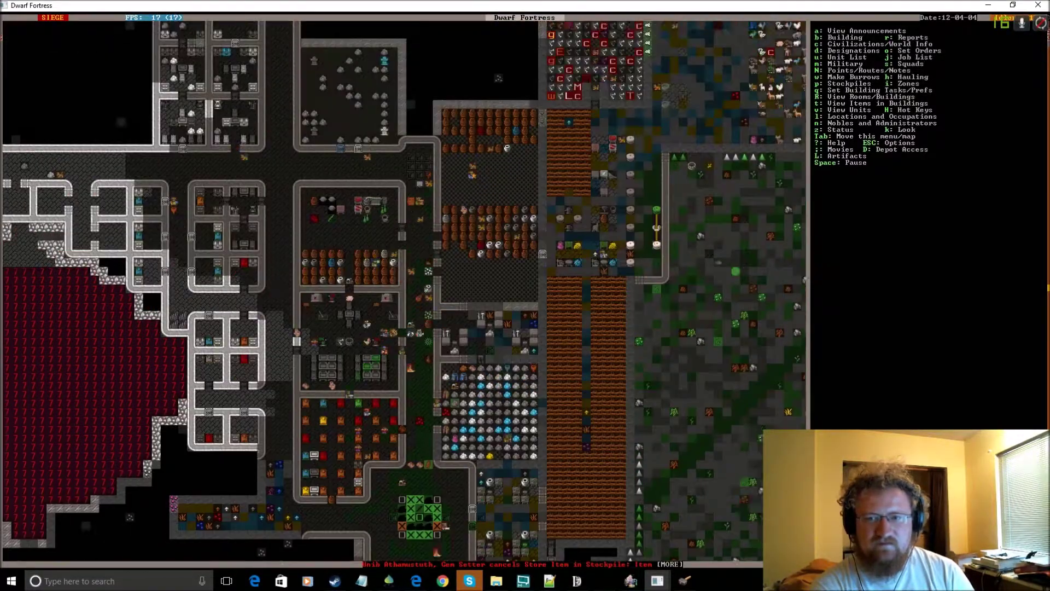
key("shift+Up")
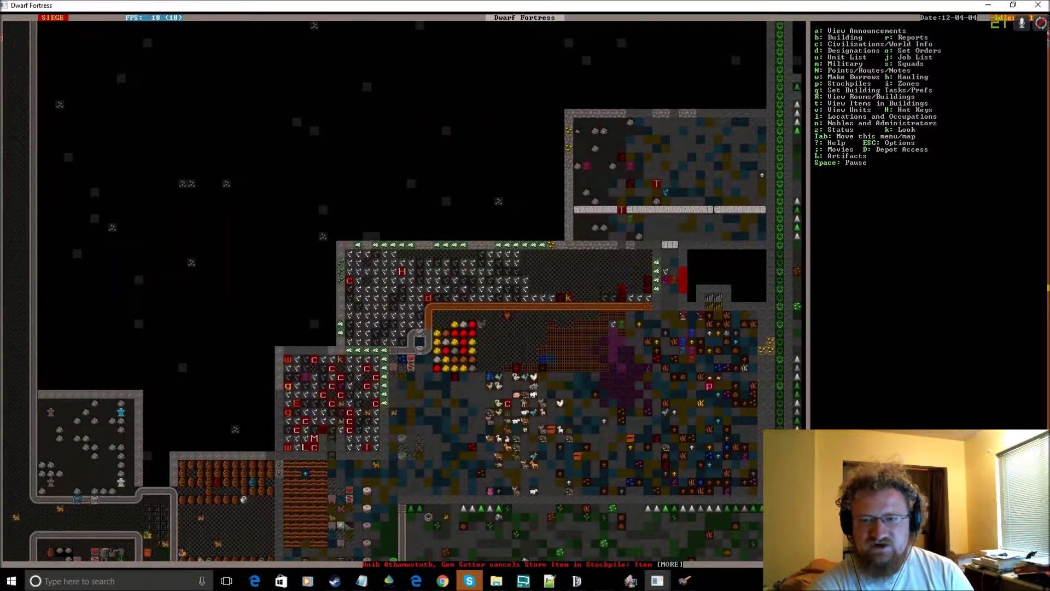
key("shift+Down")
key("shift+Down")
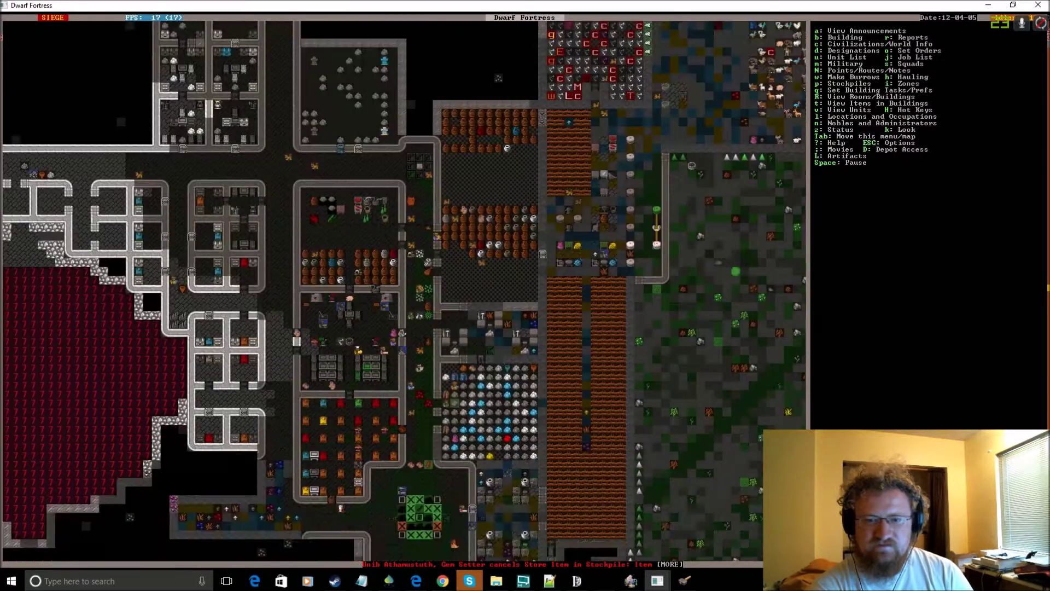
key("shift+Down")
key("shift+Up")
key("shift+Up")
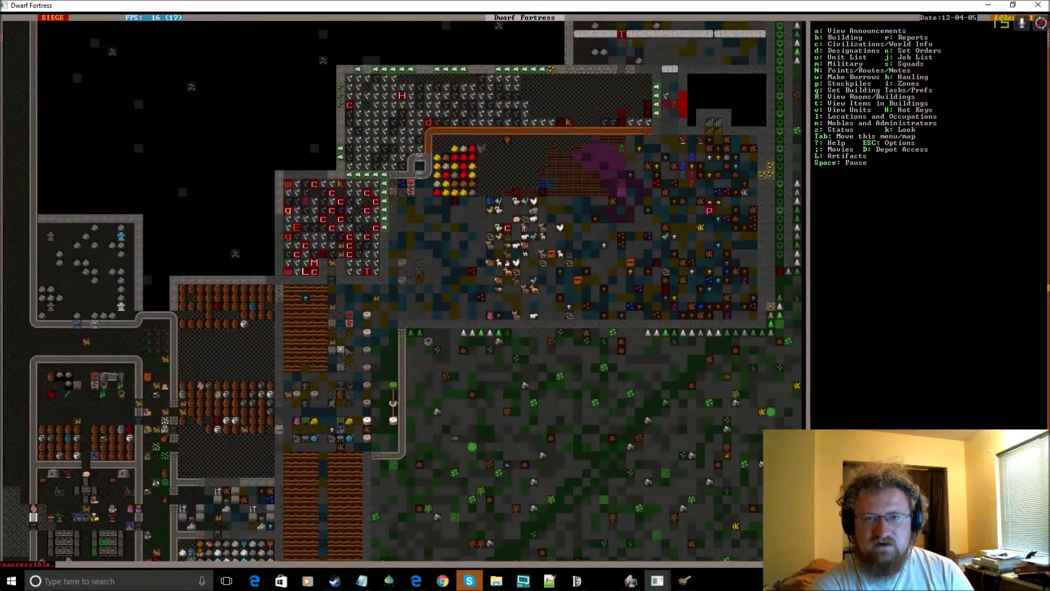
key("shift+Up")
key("q")
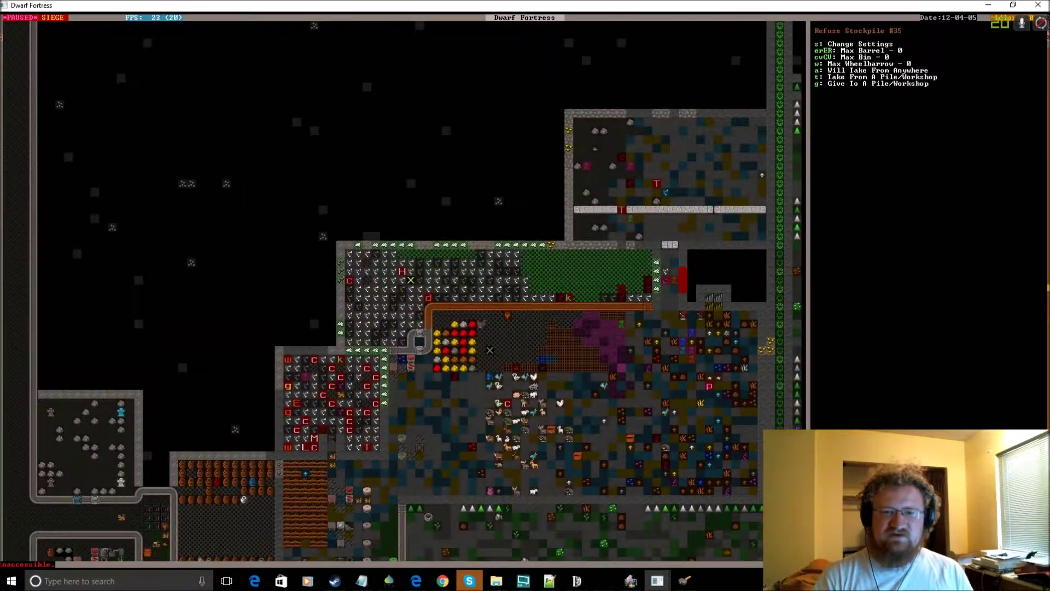
key("s")
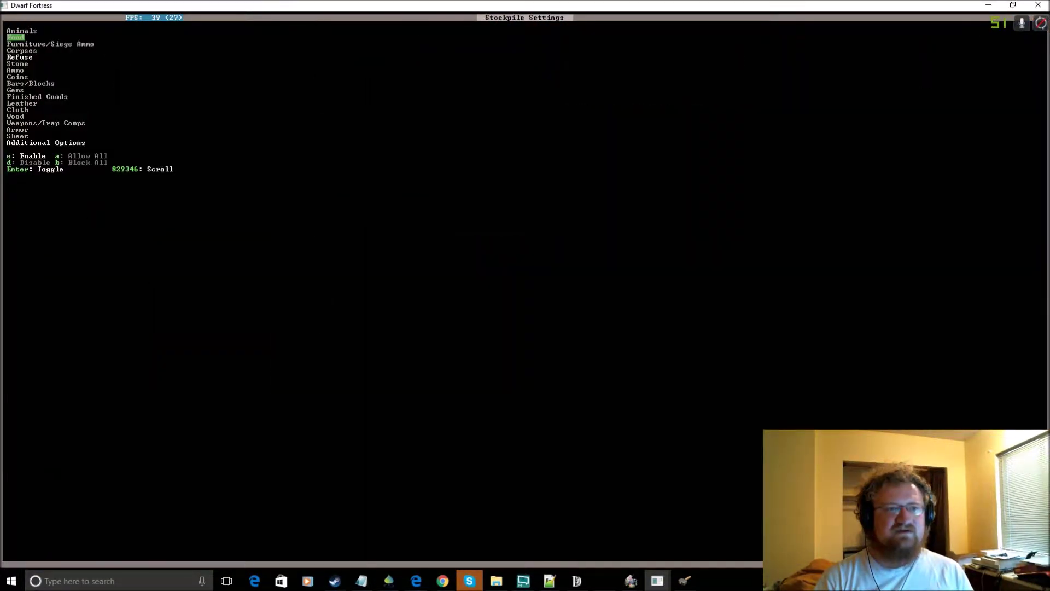
key("Down")
key("Down")
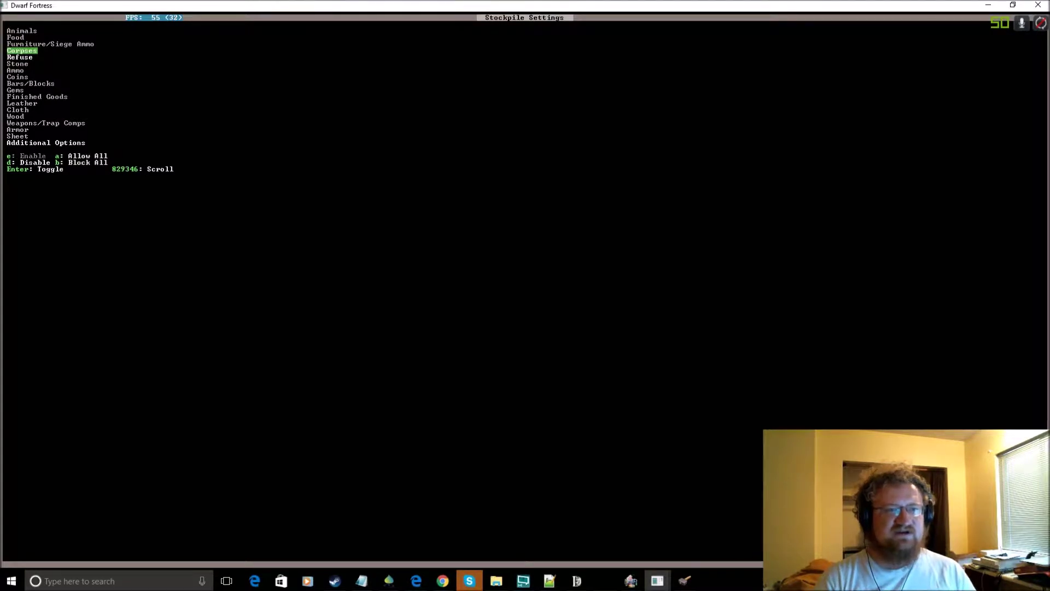
key("Escape")
key("Escape")
scroll(403, 287, "up", 3)
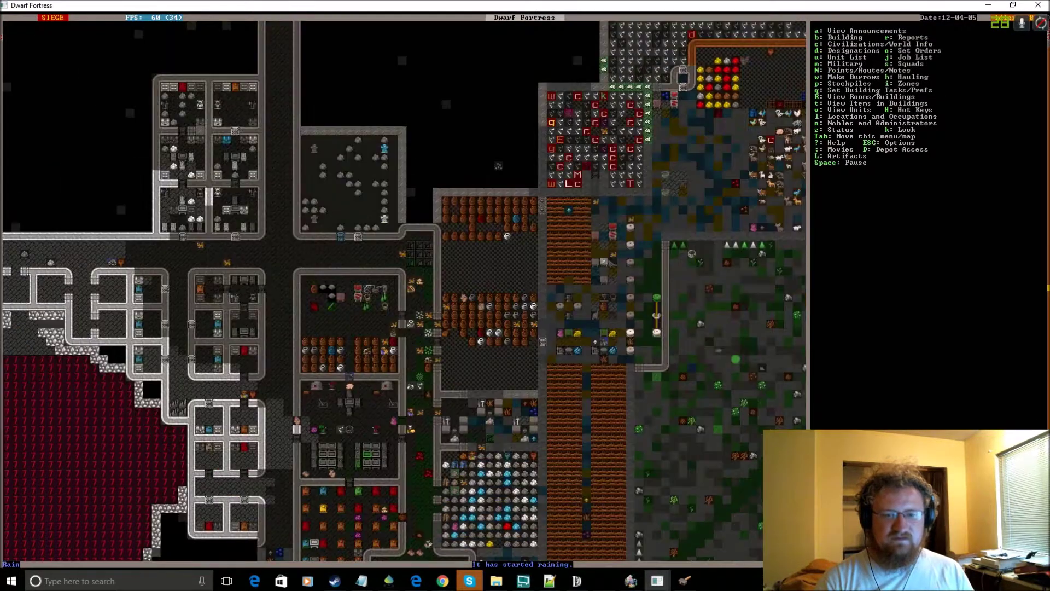
key("Down")
key("Down")
key("Down")
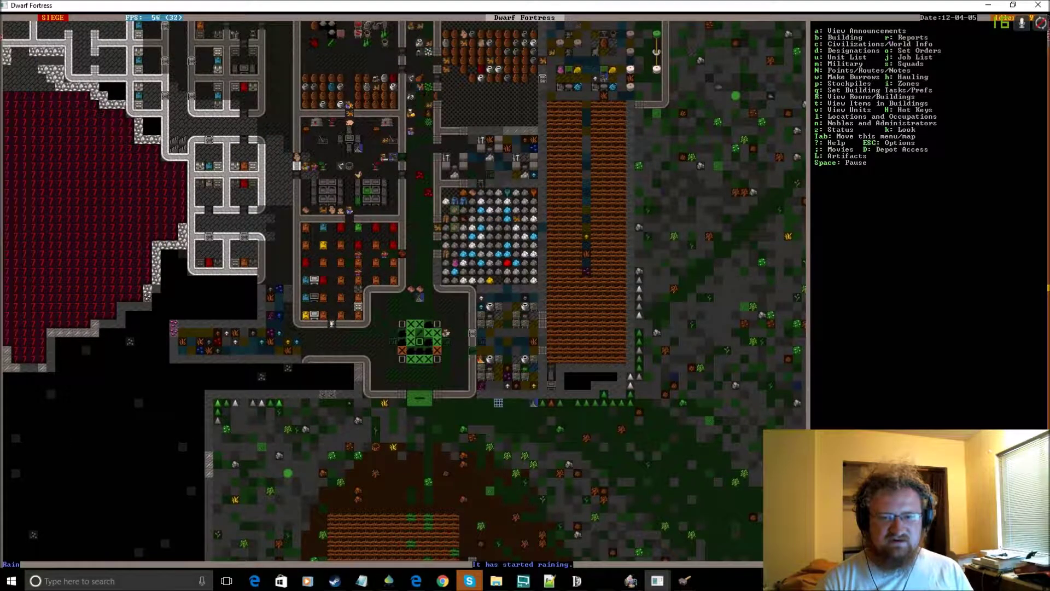
key("u")
key("Tab")
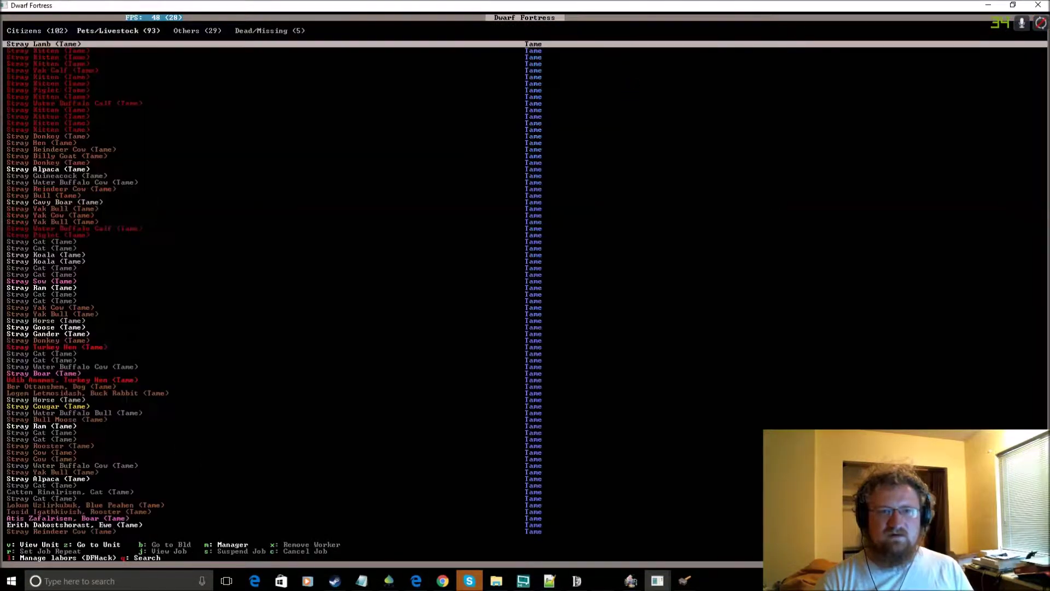
key("Tab")
key("Down")
key("Up")
key("Up")
key("Up")
key("Up")
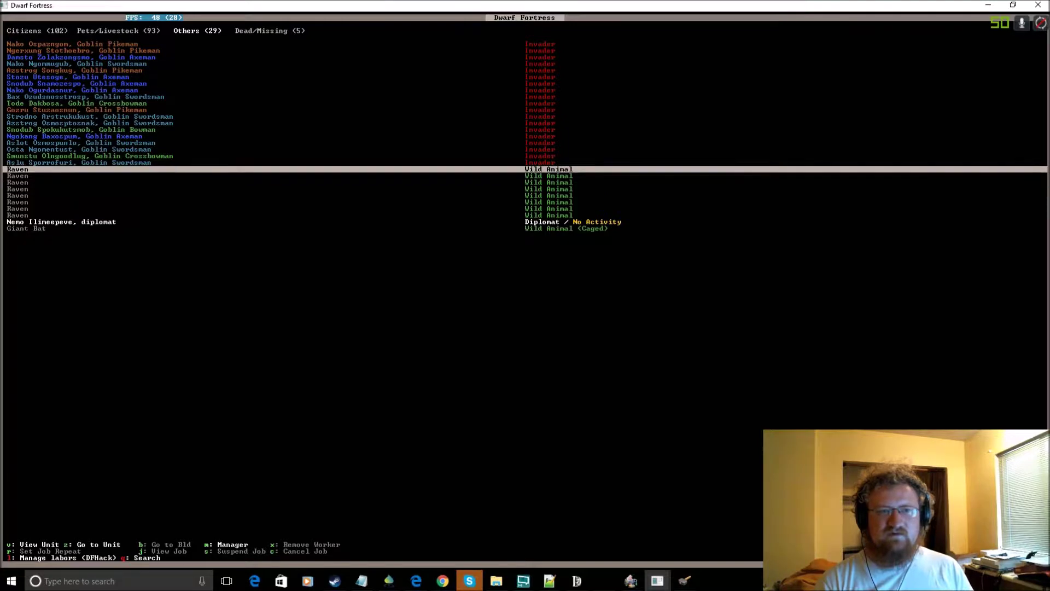
key("Up")
key("Up")
key("v")
key("Escape")
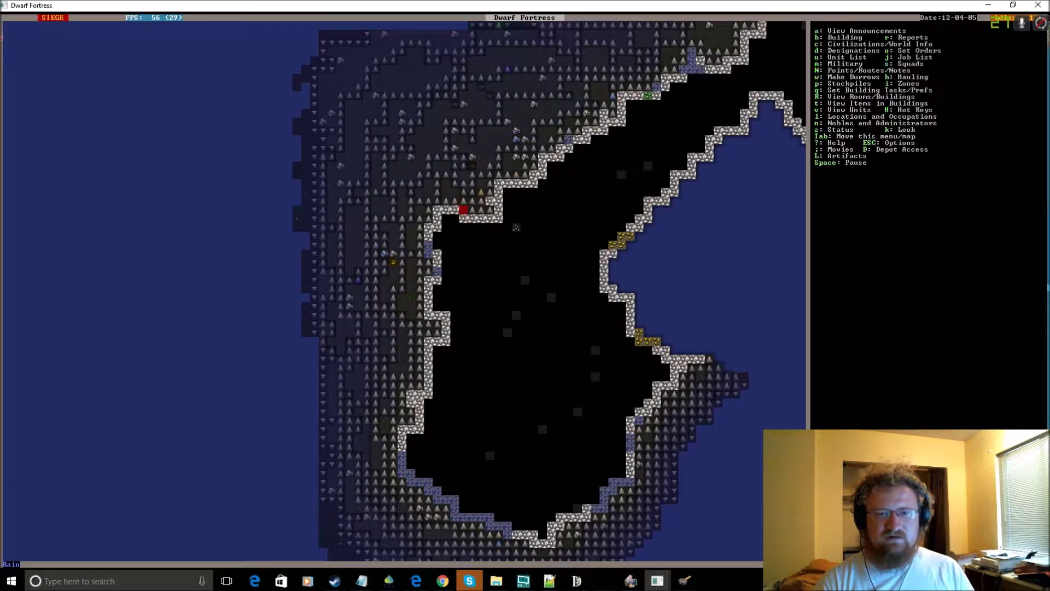
key("shift+Right")
key("shift+Down")
key("u")
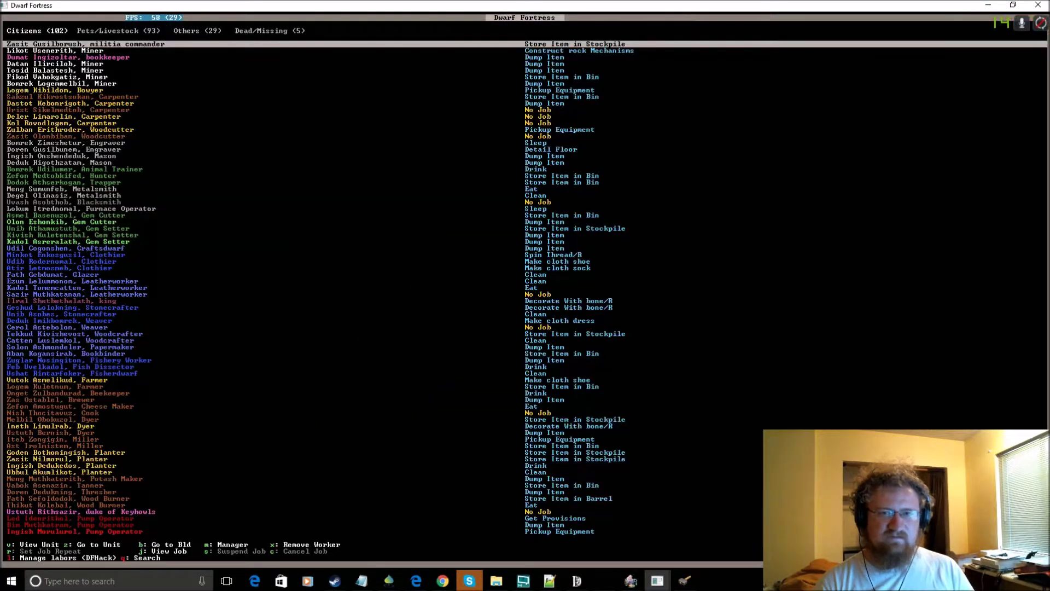
key("z")
key("Escape")
scroll(726, 156, "down", 1)
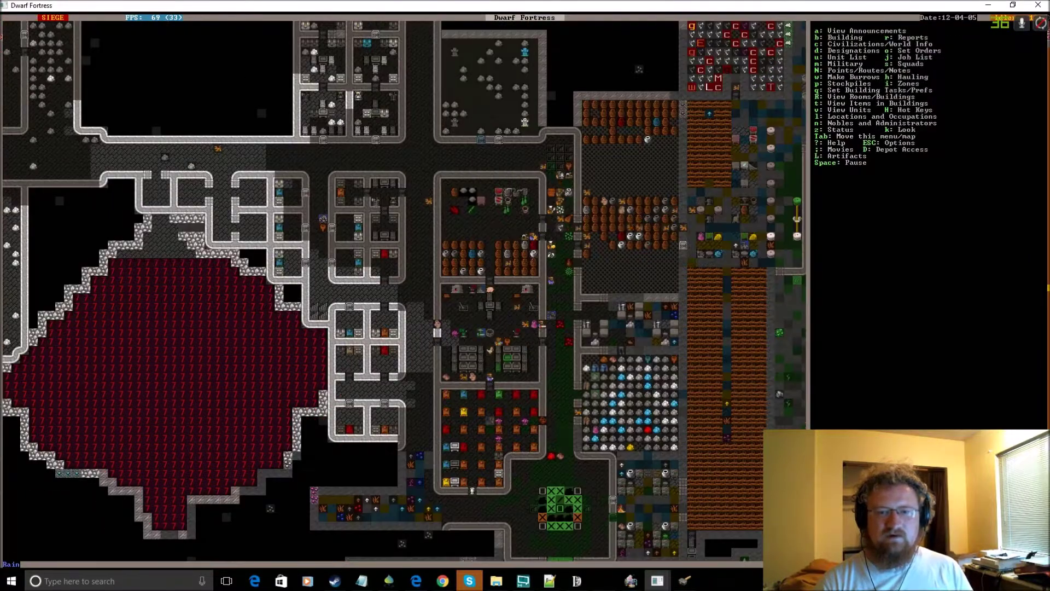
key("shift+Right")
key("shift+Down")
key("u")
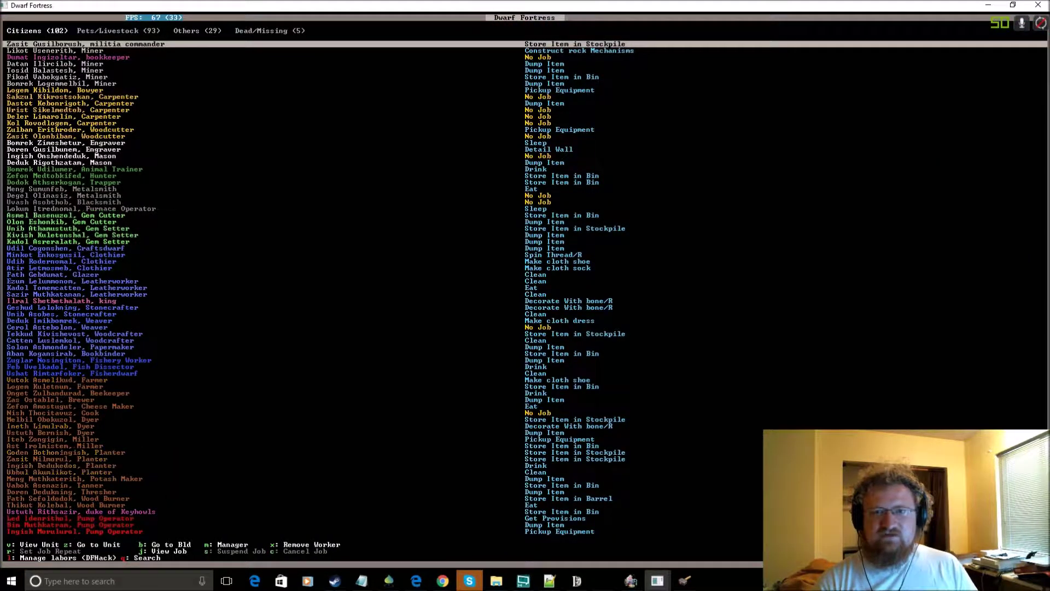
key("Escape")
scroll(403, 287, "down", 1)
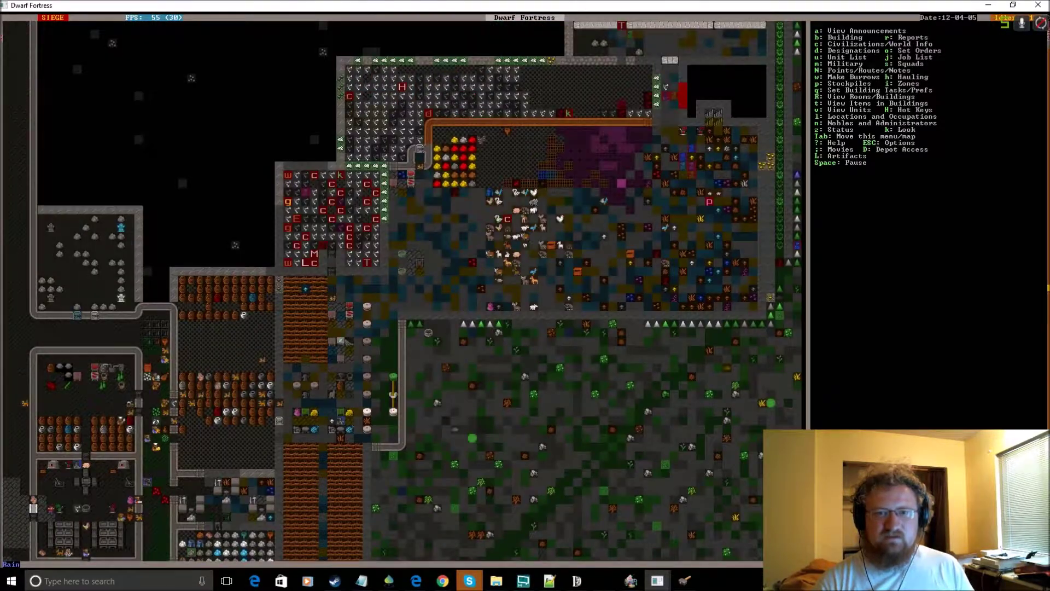
scroll(402, 288, "down", 1)
scroll(402, 287, "down", 1)
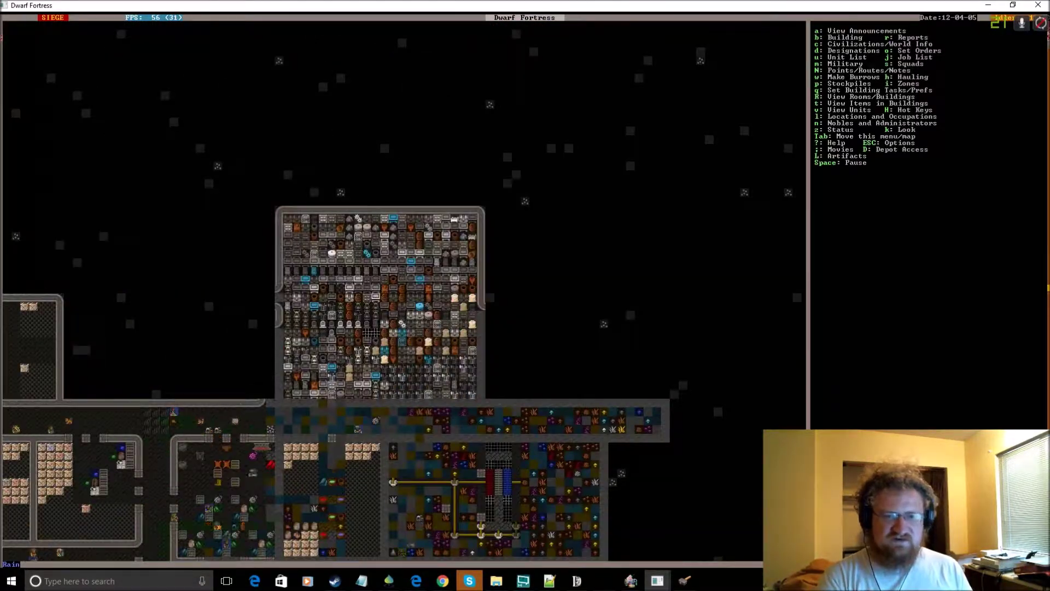
scroll(402, 287, "down", 1)
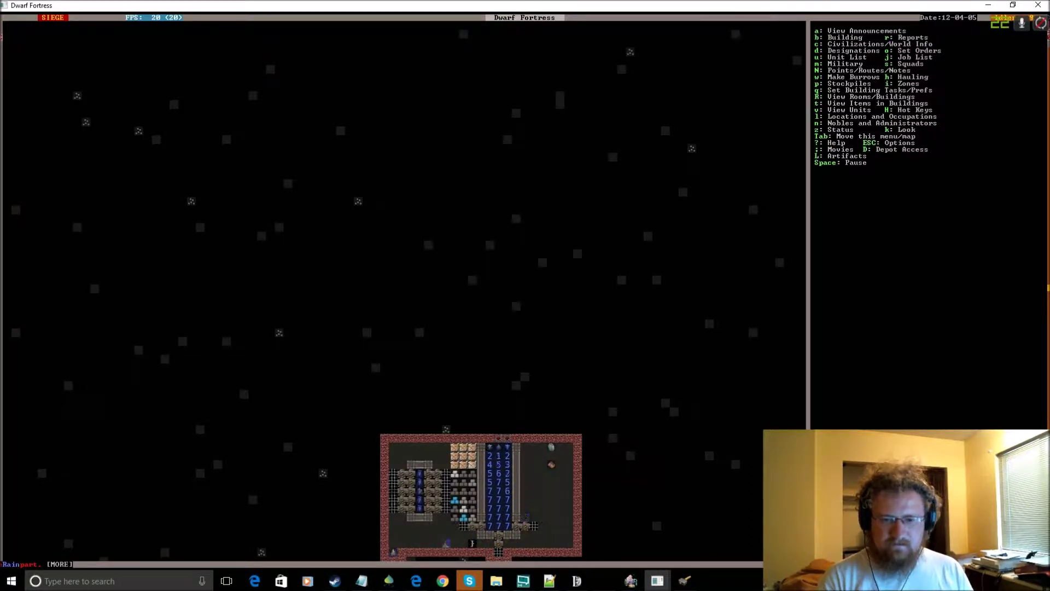
key("shift+Down")
key("shift+Left")
key("shift+Down")
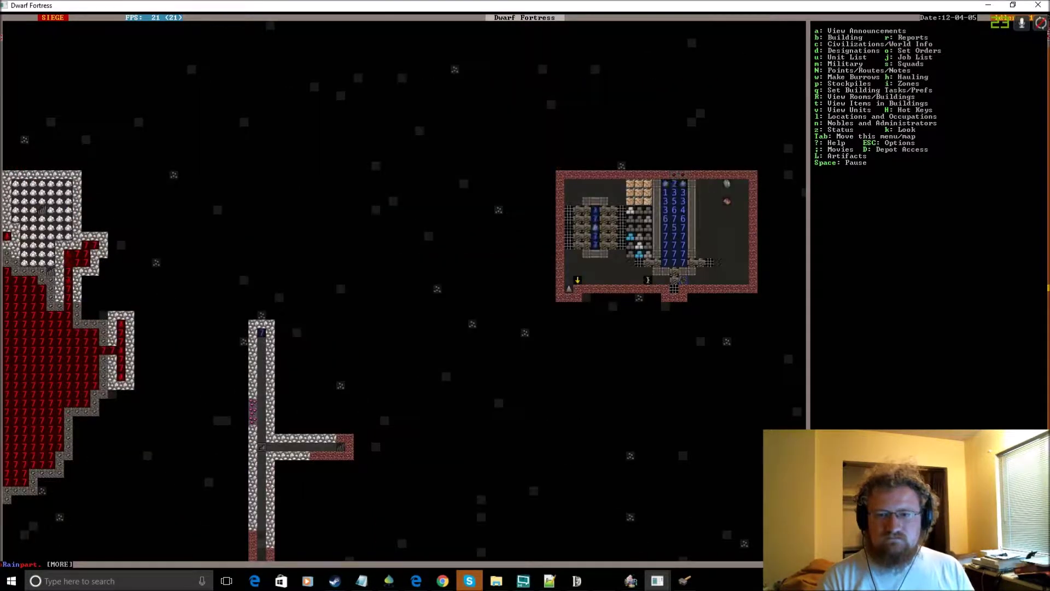
key("shift+Right")
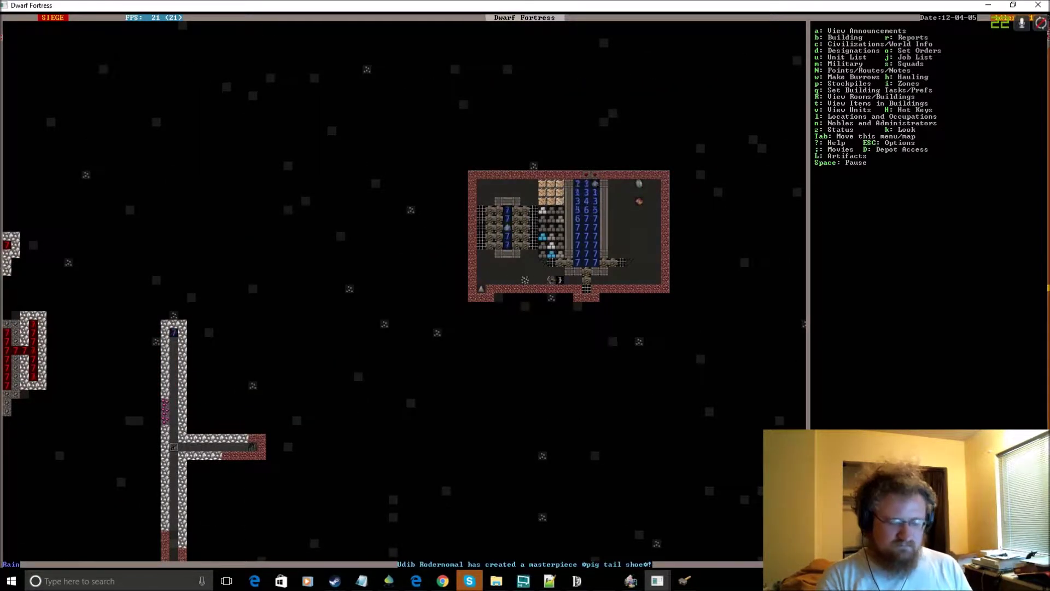
key("greater")
key("shift+Left")
key("shift+Left")
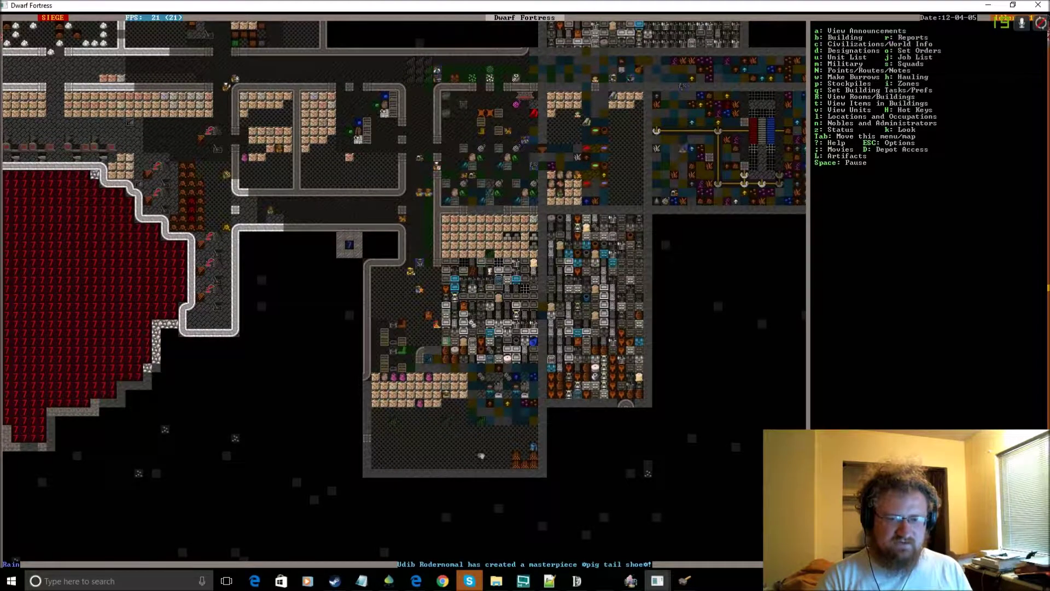
key("less")
key("less")
key("less")
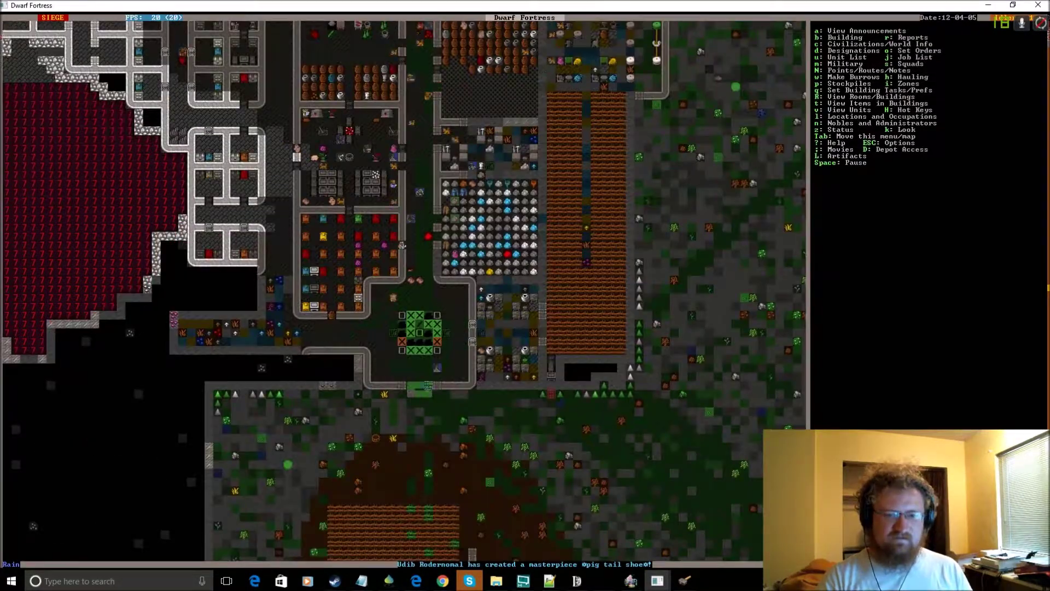
key("shift+Right")
key("shift+Down")
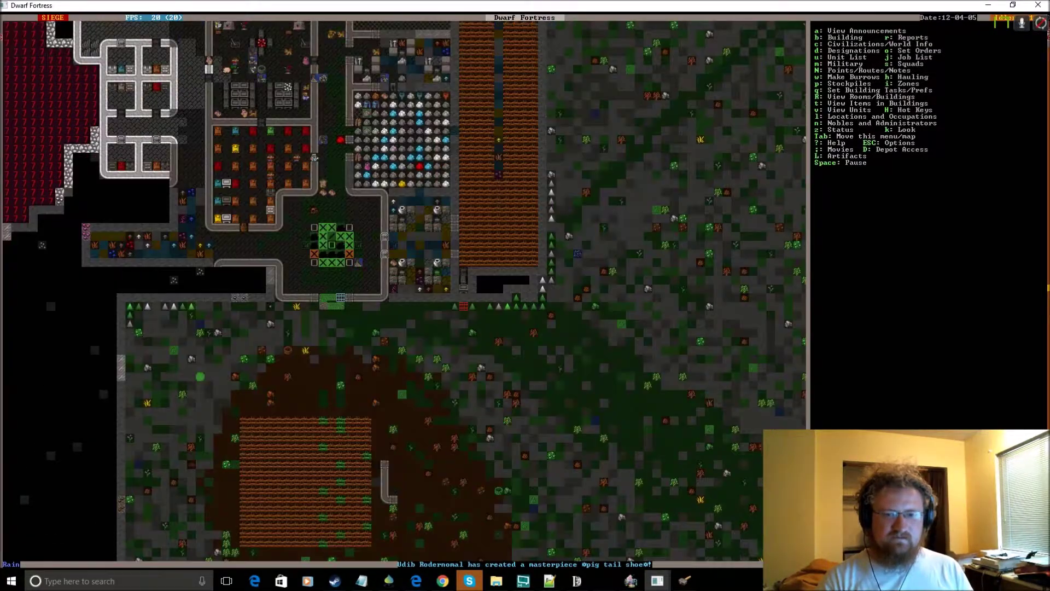
key("v")
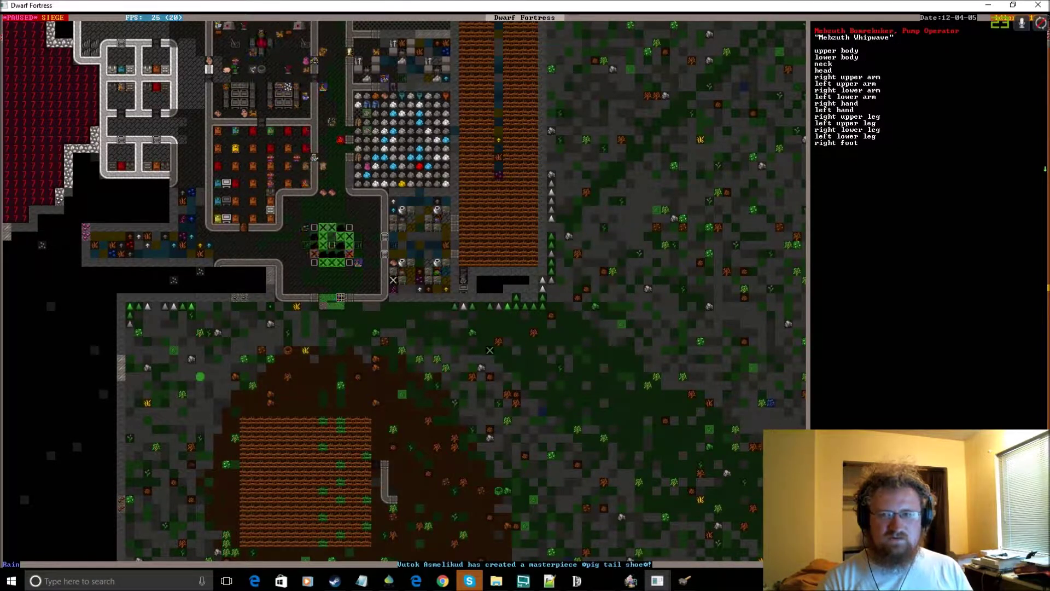
key("Up")
key("Left")
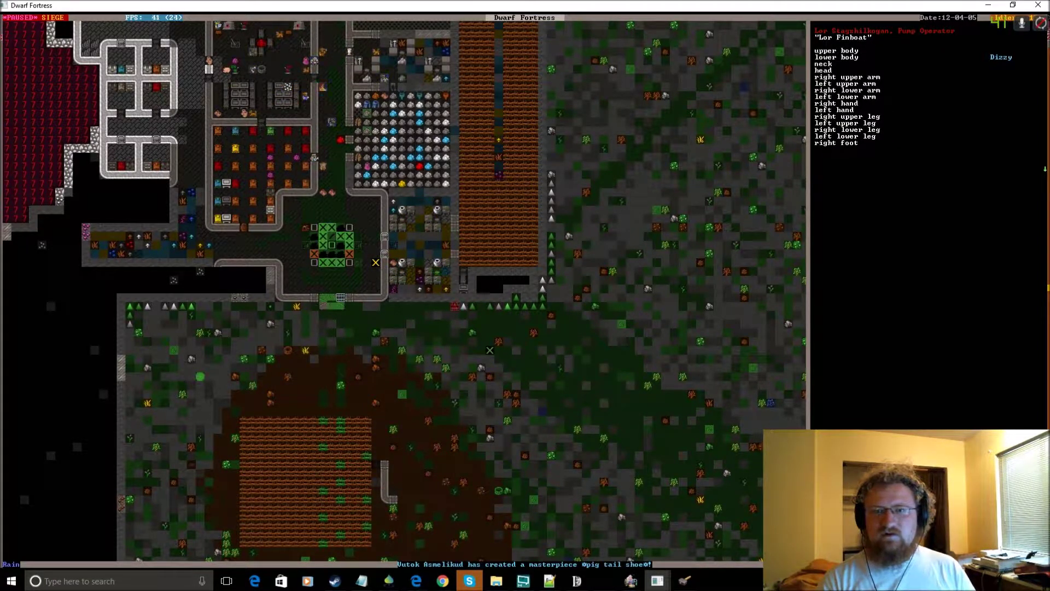
key("Escape")
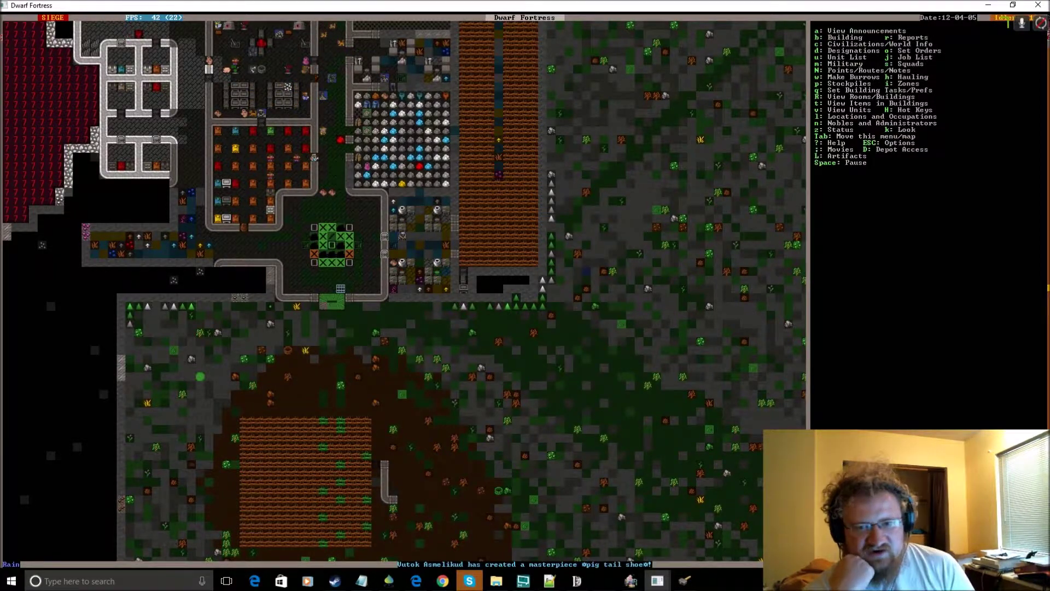
key("shift+Down")
key("shift+Down")
key("shift+Right")
key("shift+Right")
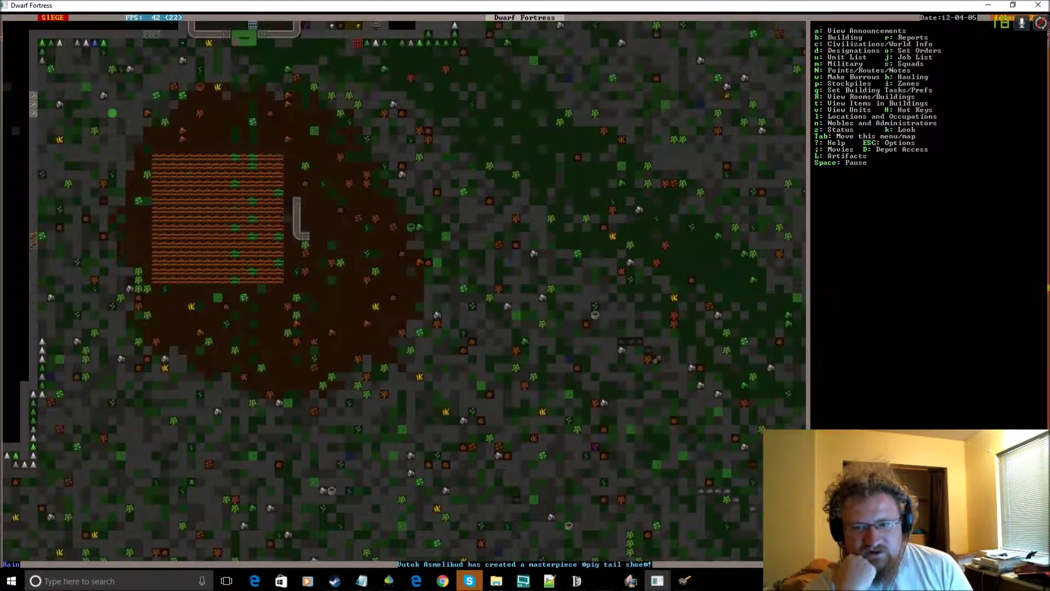
key("shift+Up")
key("shift+Up")
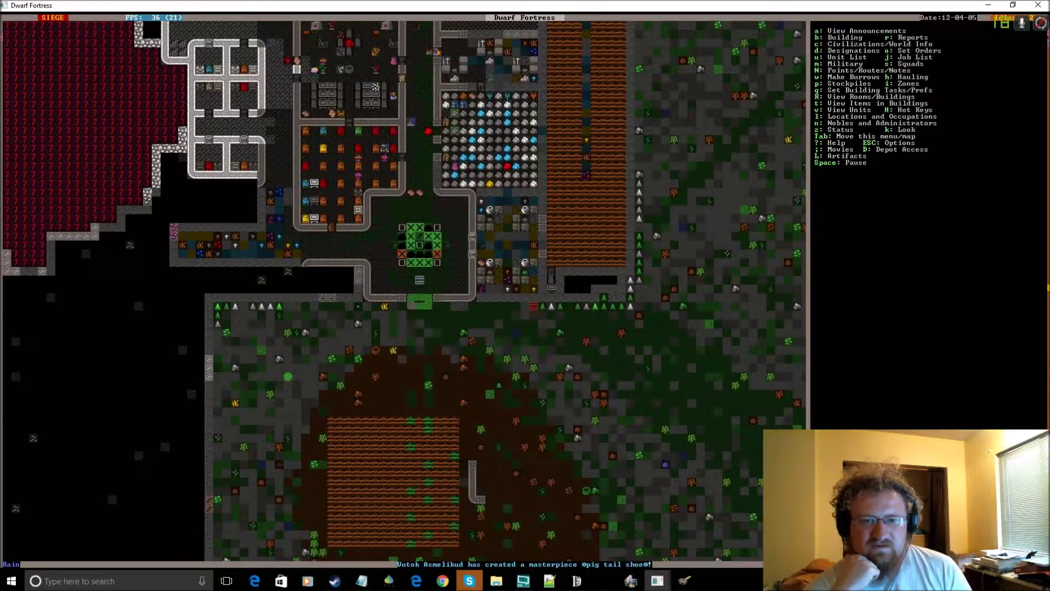
key("shift+Up")
key("shift+Up")
key("shift+Right")
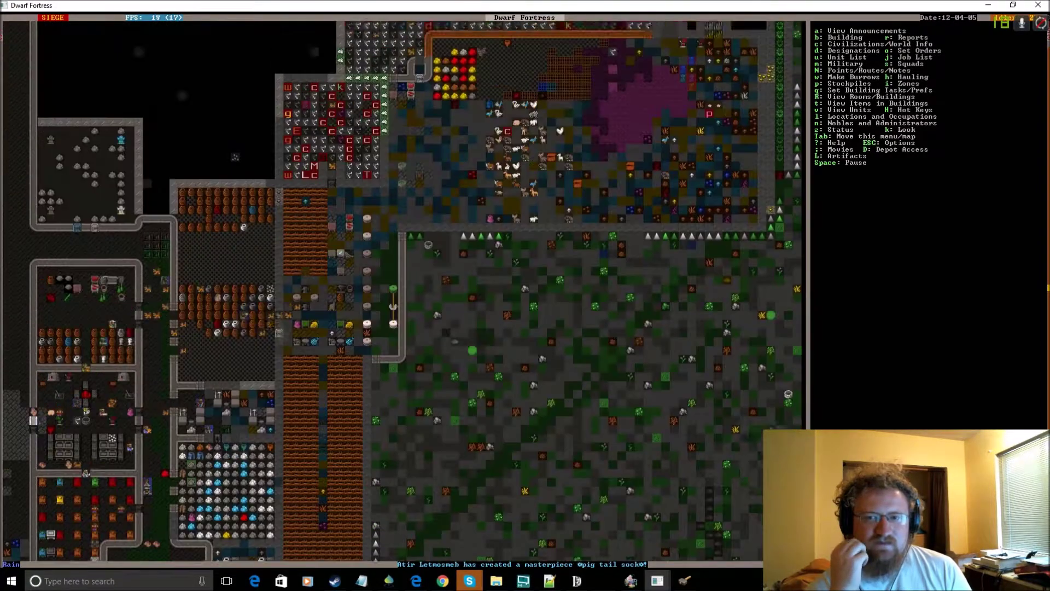
key("shift+Right")
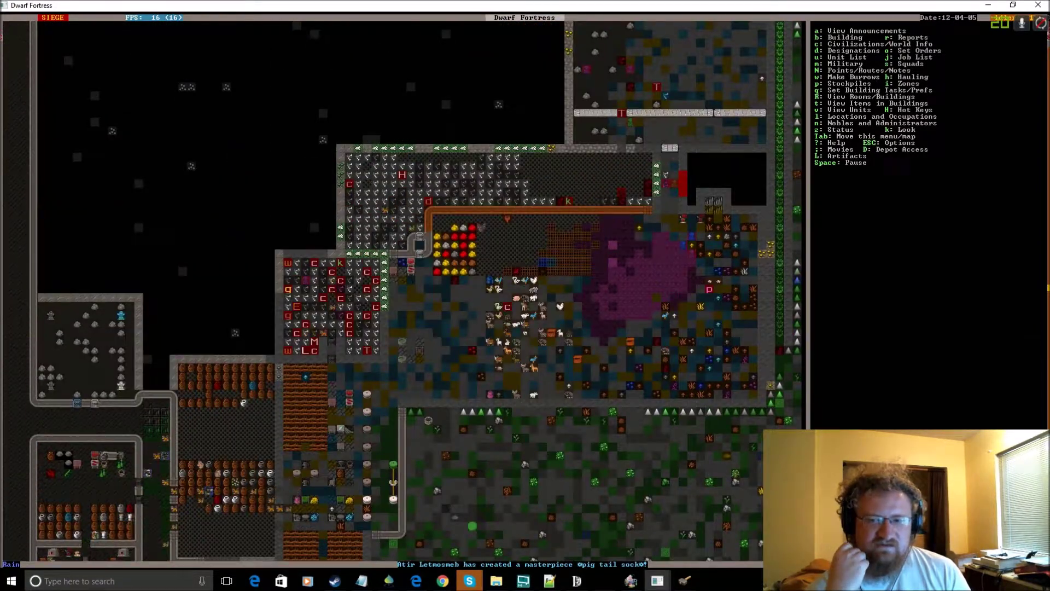
key("shift+Down")
key("shift+Down")
key("shift+Left")
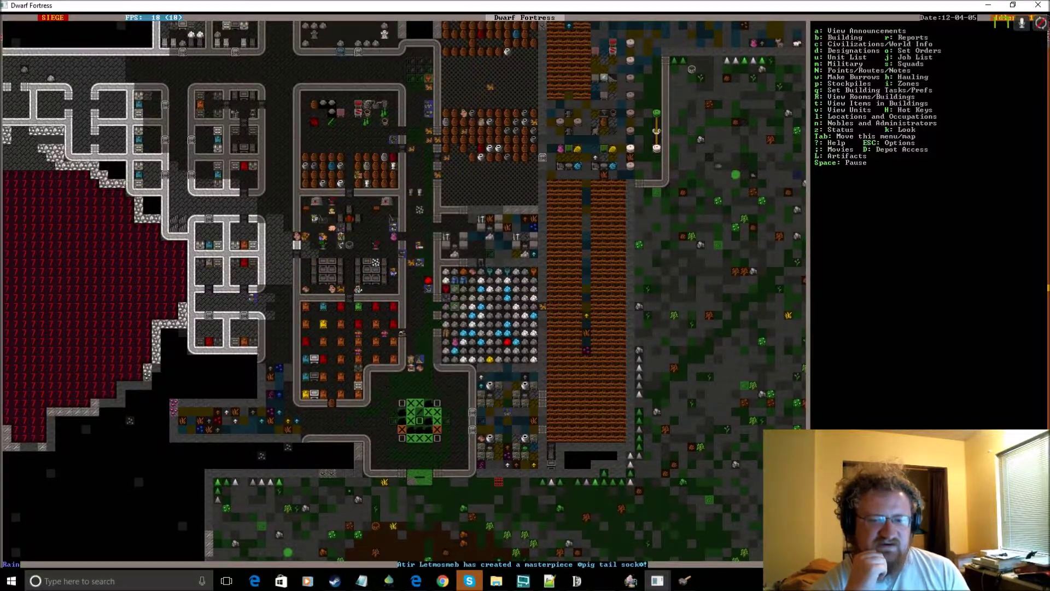
key("Down")
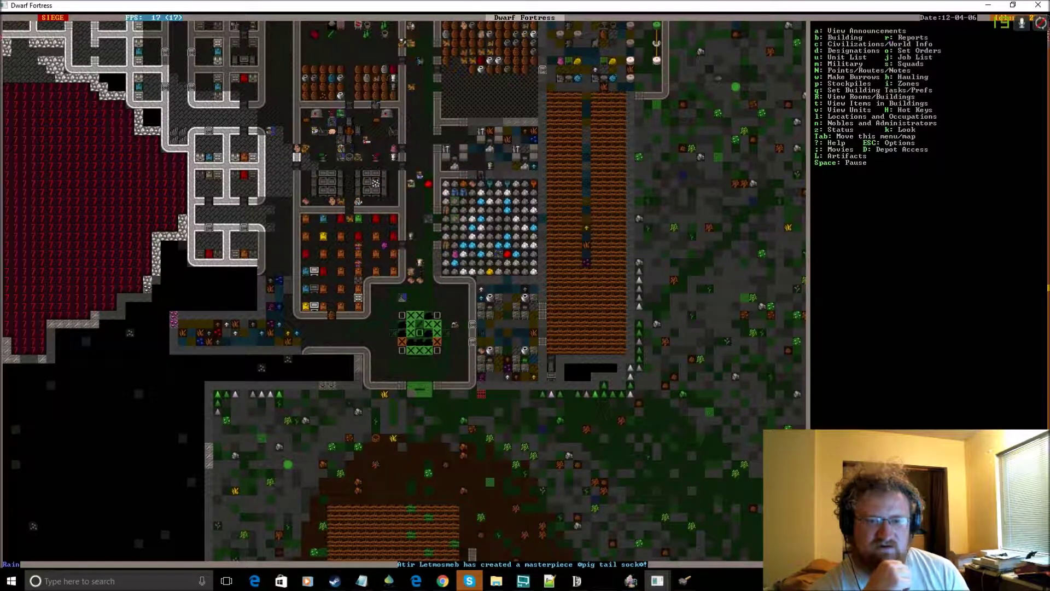
key("Right")
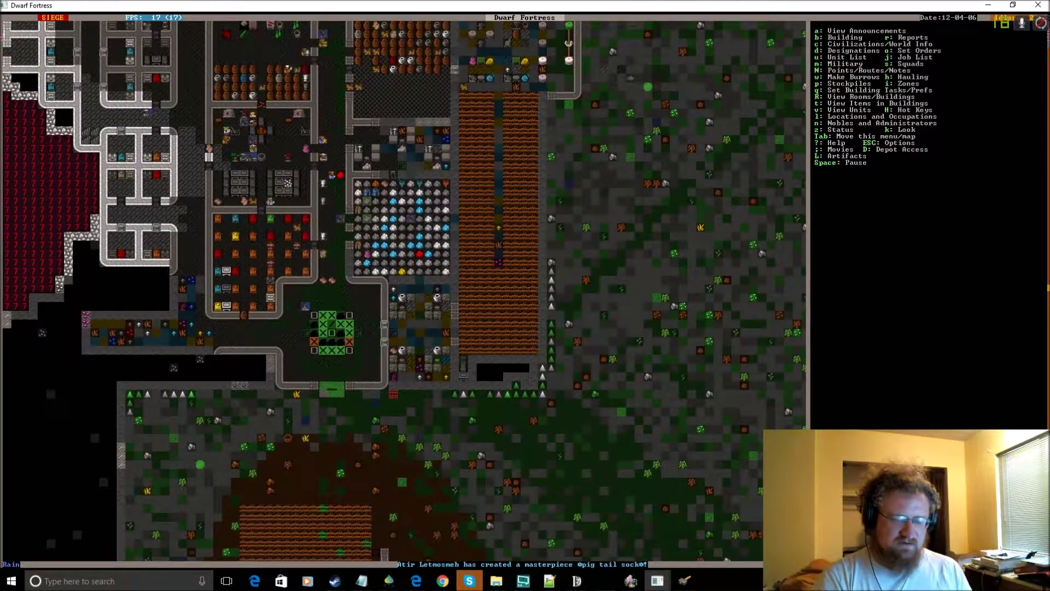
key("greater")
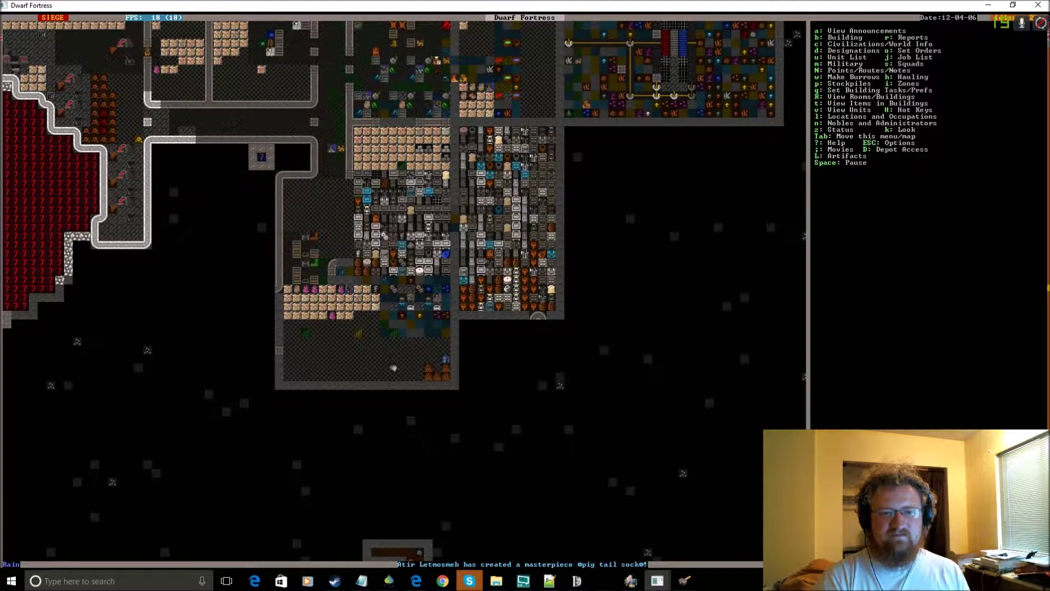
key("less")
key("greater")
key("less")
key("greater")
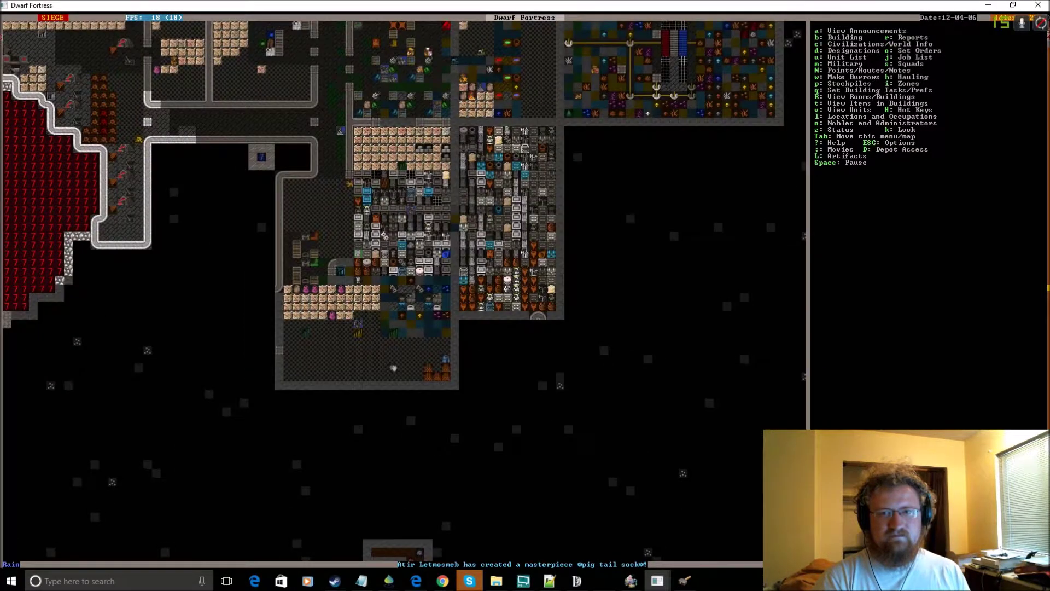
key("less")
key("Up")
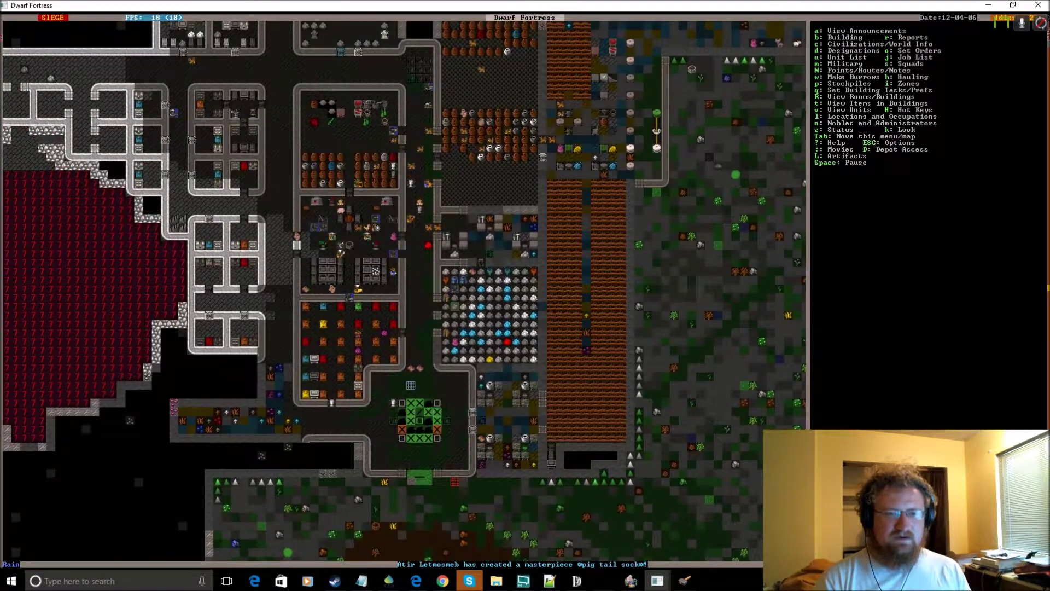
key("Down")
key("Down")
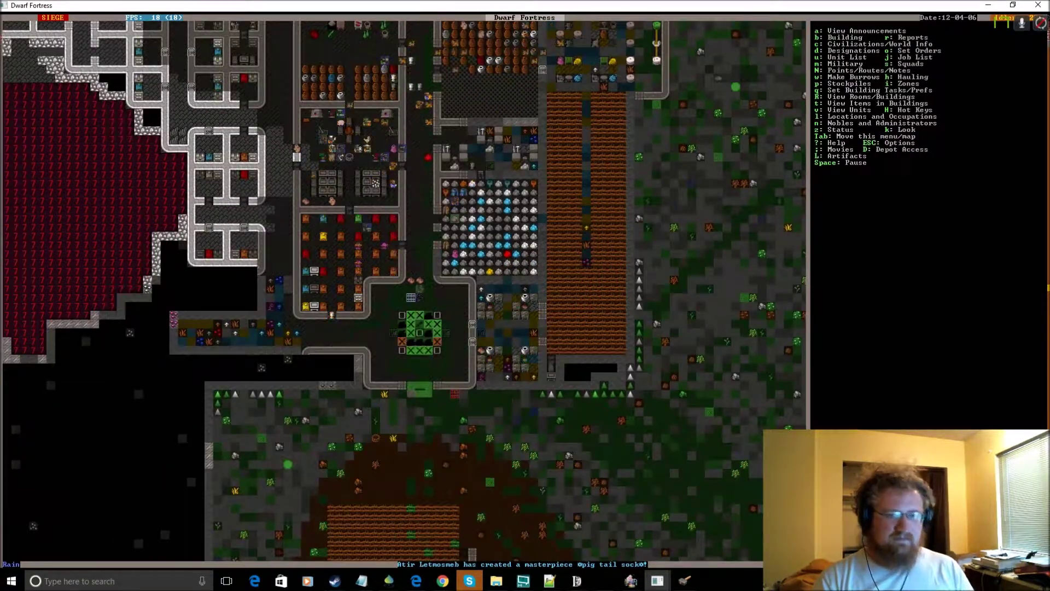
key("u")
key("Tab")
key("Tab")
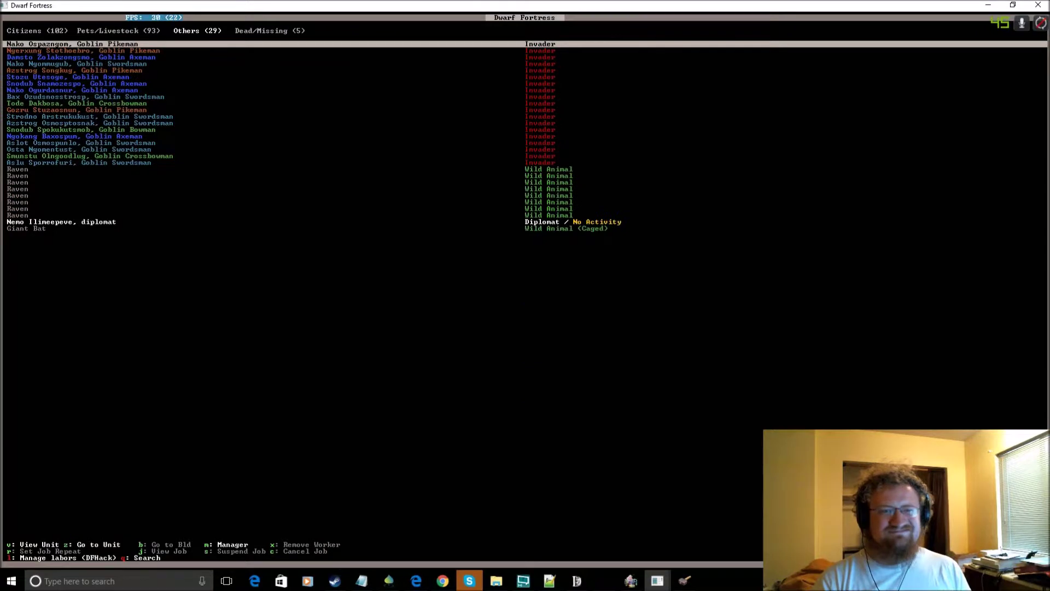
key("Up")
key("Up")
key("Up")
key("Up")
key("Up")
key("Up")
key("Up")
key("Up")
key("Up")
key("Up")
key("Up")
key("Up")
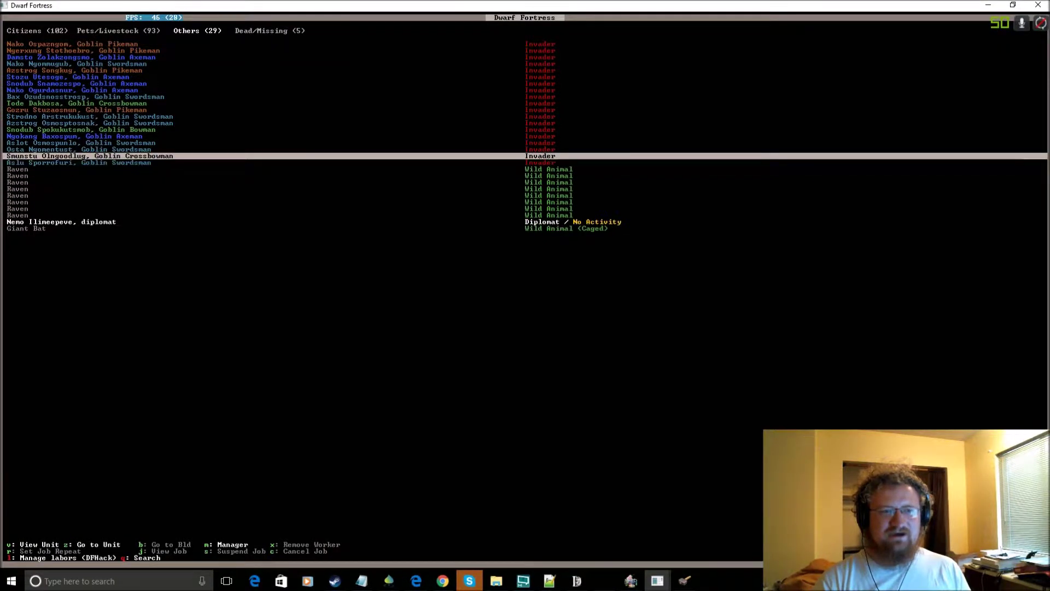
key("Up")
key("v")
key("Escape")
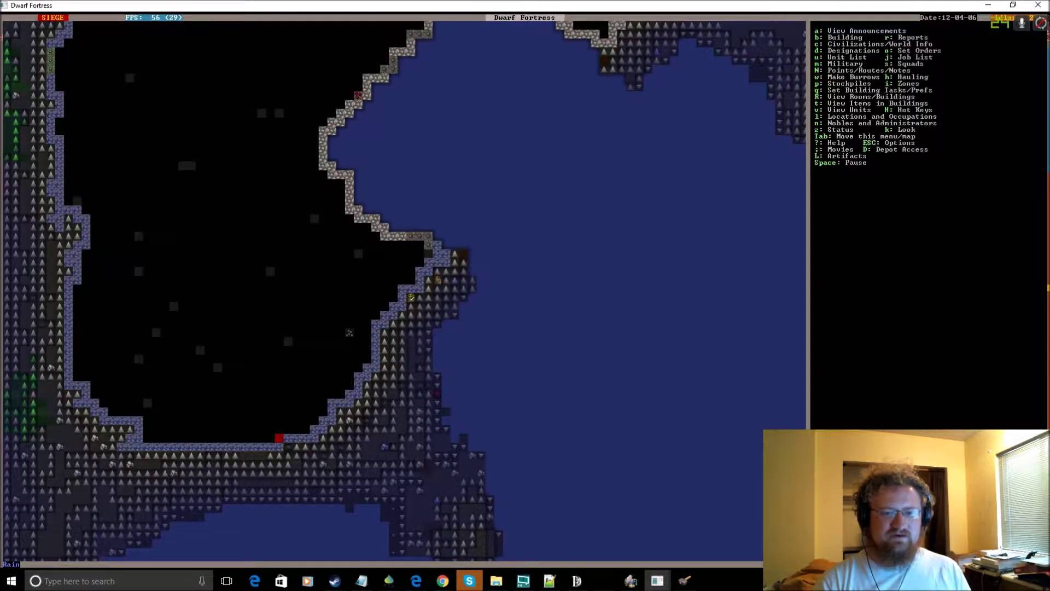
key("shift+Right")
key("shift+Down")
key("shift+Down")
key("shift+Down")
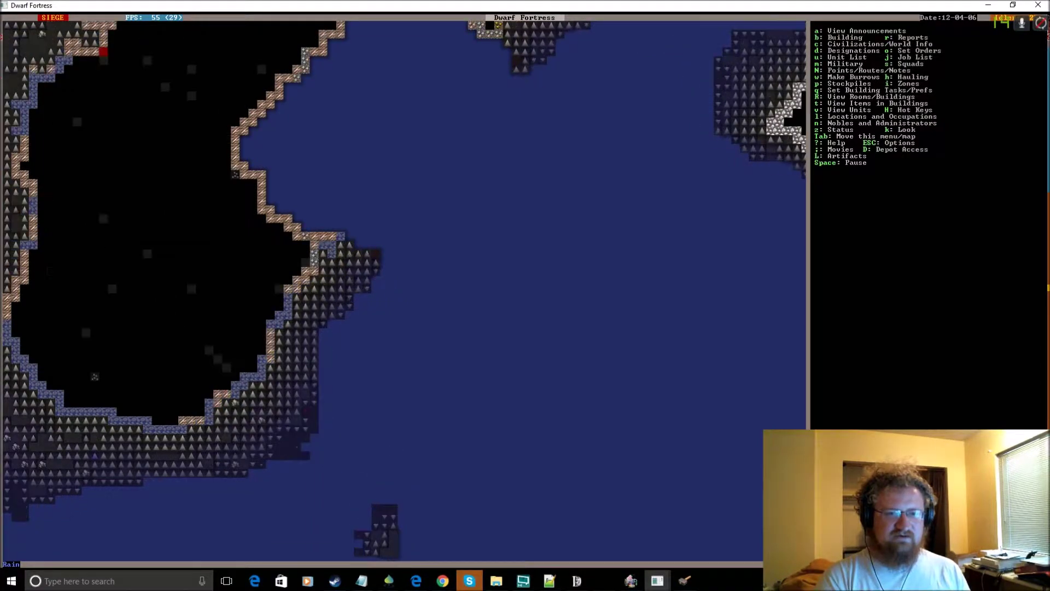
key("shift+period")
key("shift+period")
key("u")
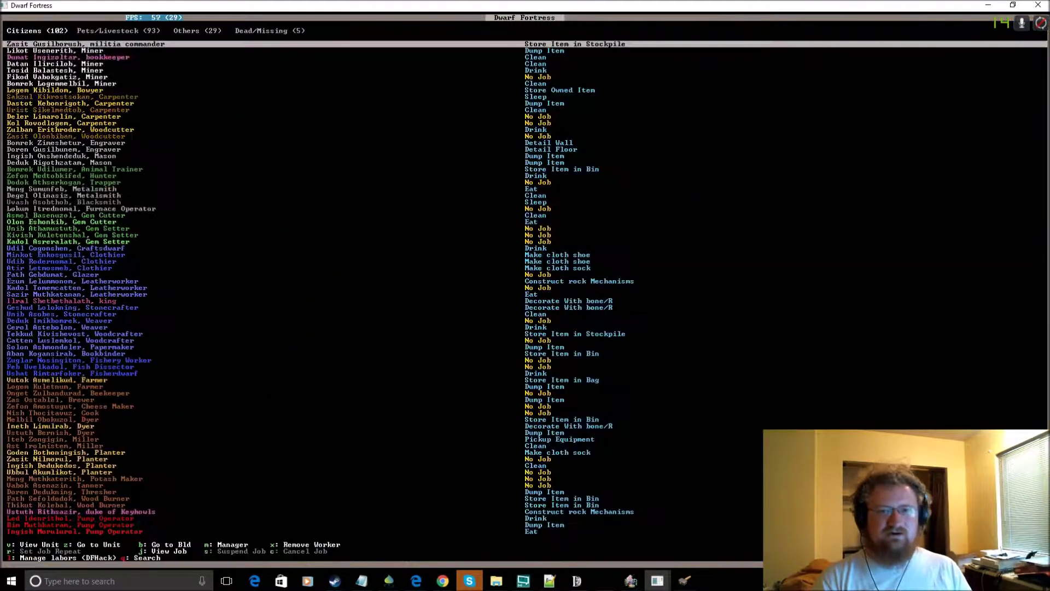
key("Escape")
key("shift+Down")
key("shift+Down")
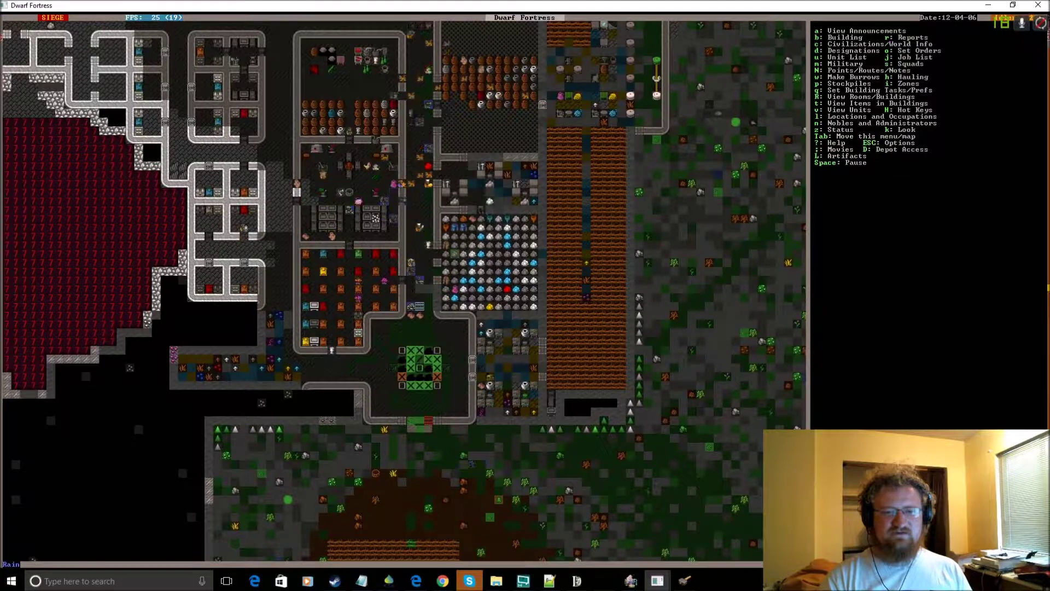
key("shift+Up")
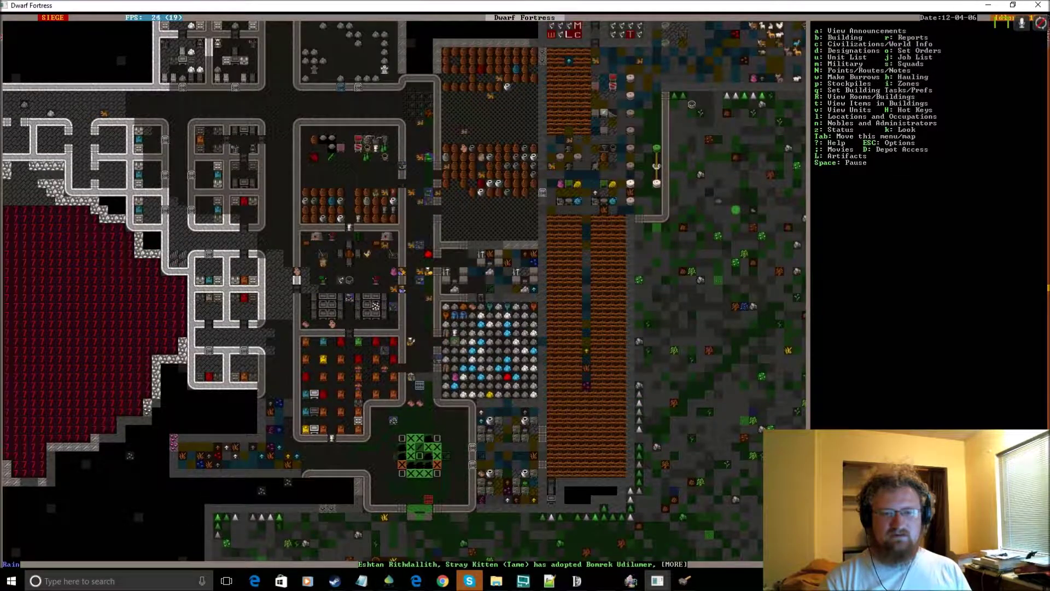
key("q")
key("Down")
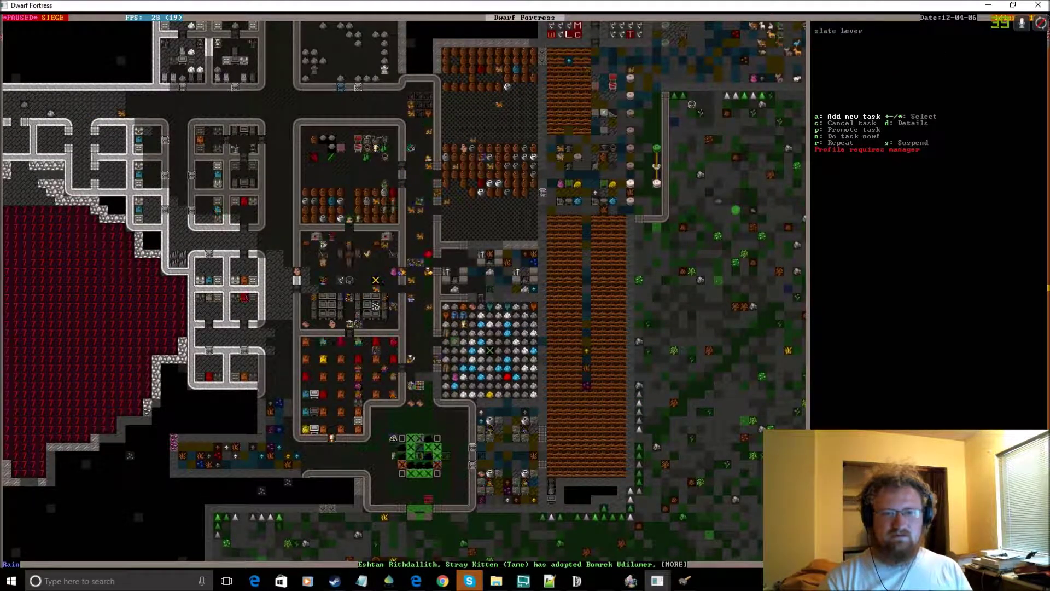
key("a")
key("b")
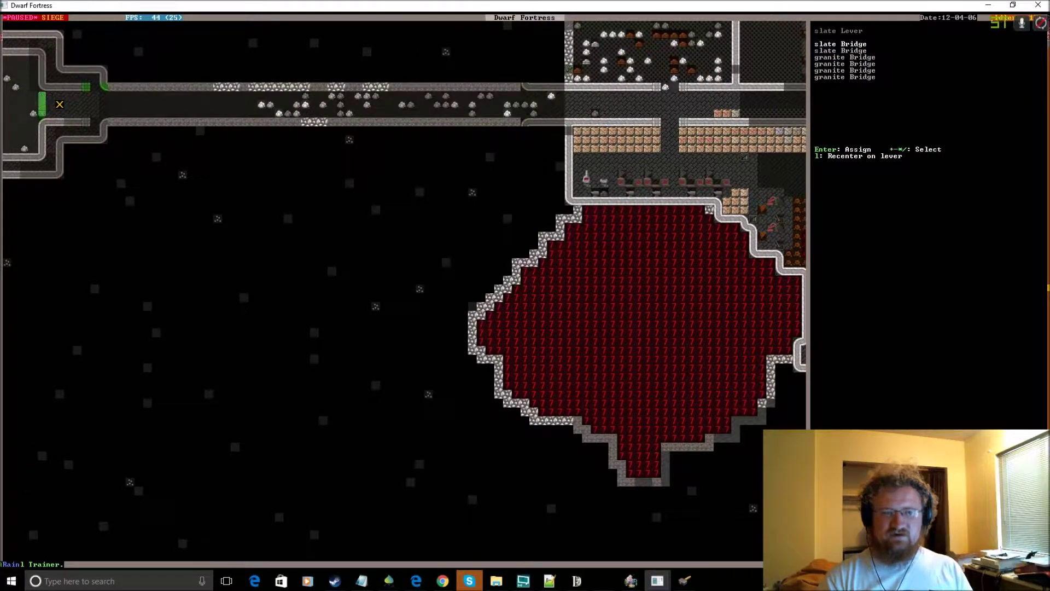
key("plus")
key("plus")
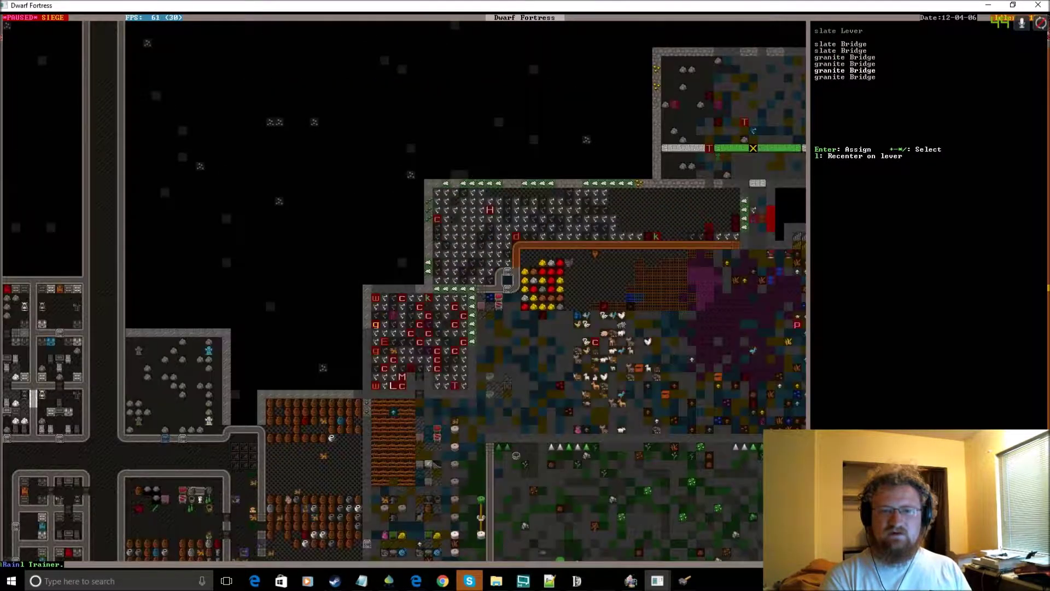
key("plus")
key("plus")
key("plus")
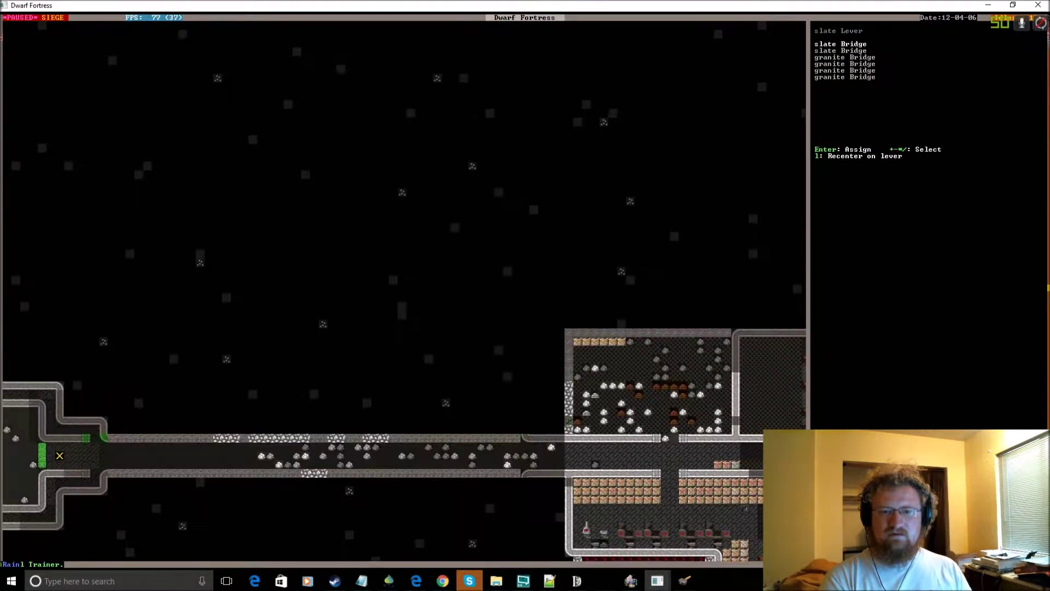
key("plus")
key("Return")
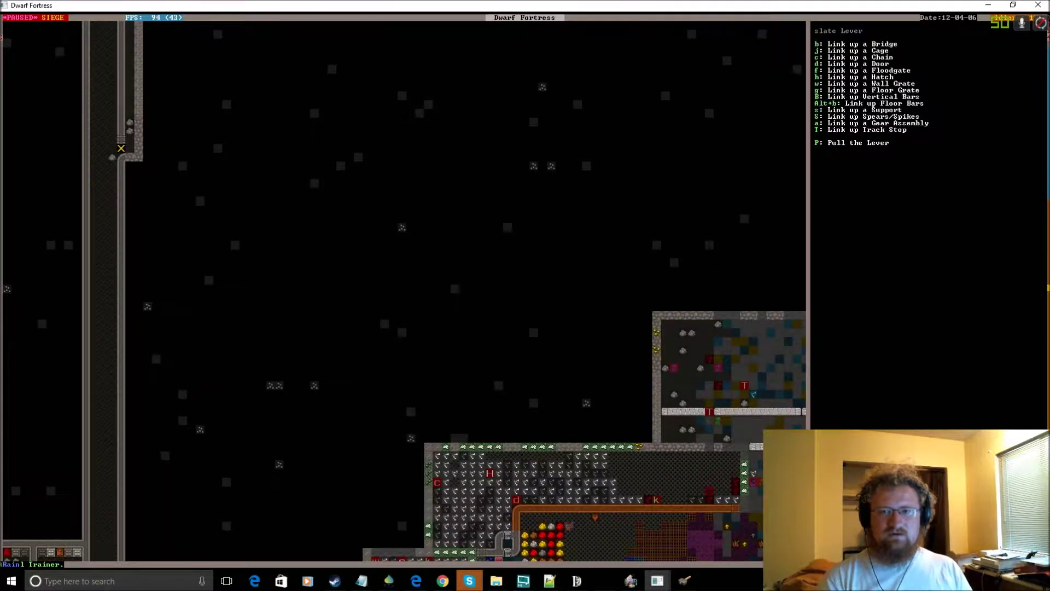
key("Escape")
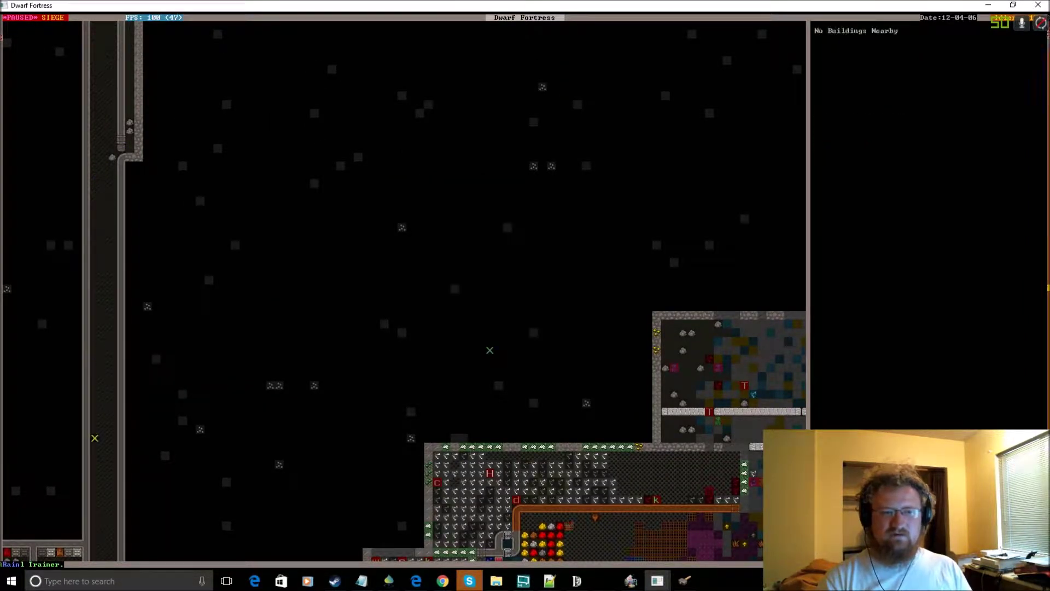
key("shift+Down")
key("shift+Down")
key("shift+Down")
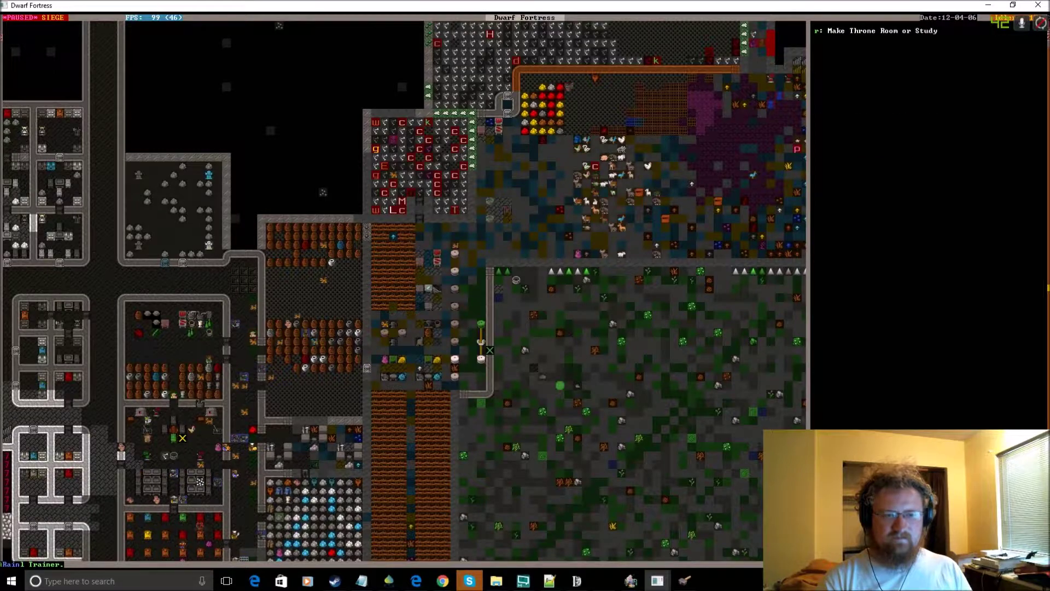
key("Down")
key("a")
key("shift+p")
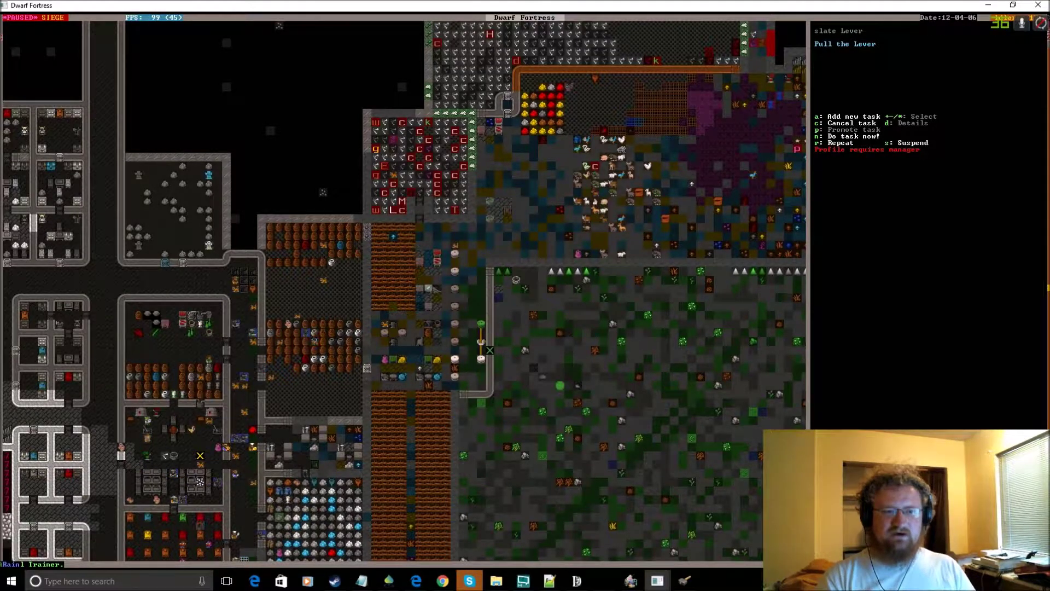
key("Escape")
key("shift+Down")
key("q")
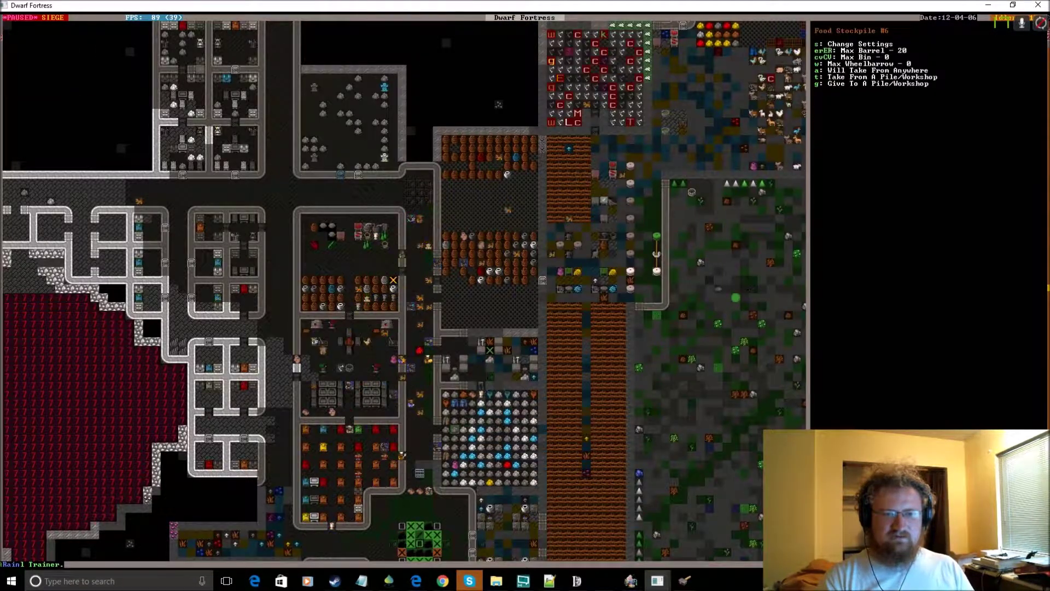
key("Down")
key("Left")
key("Right")
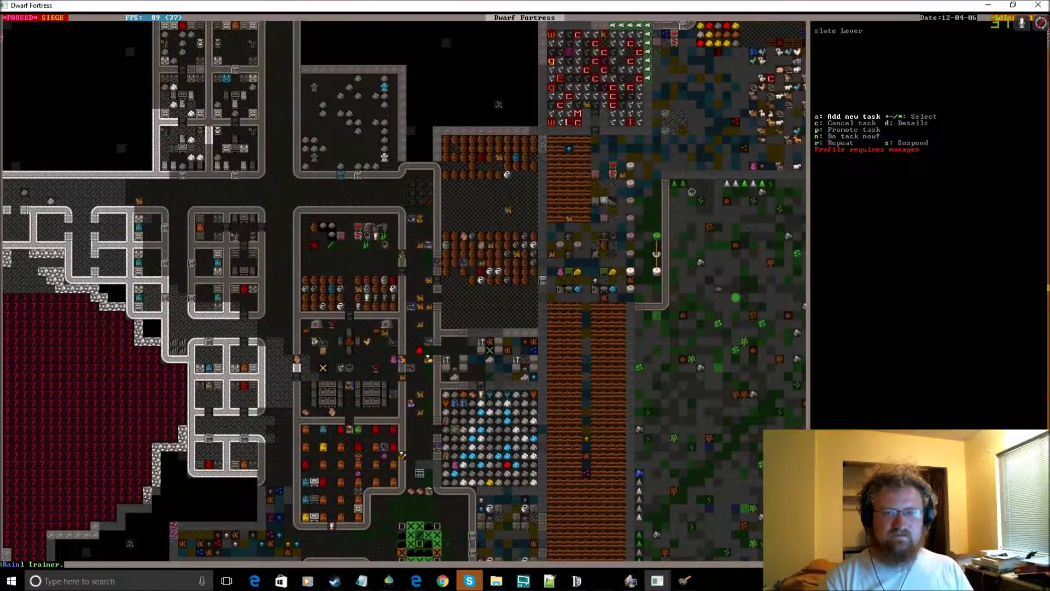
key("a")
key("shift+b")
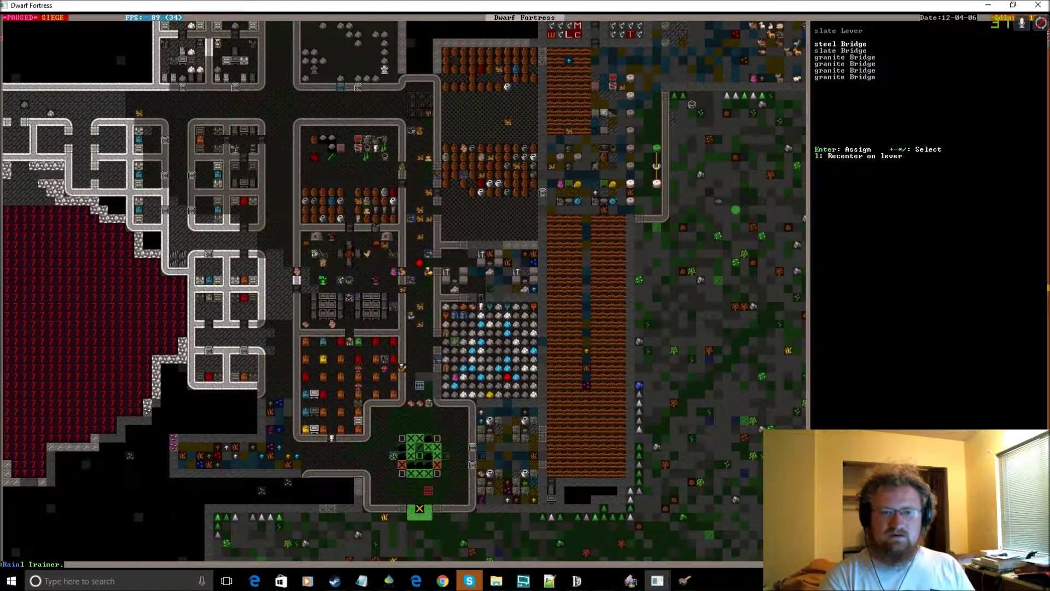
key("l")
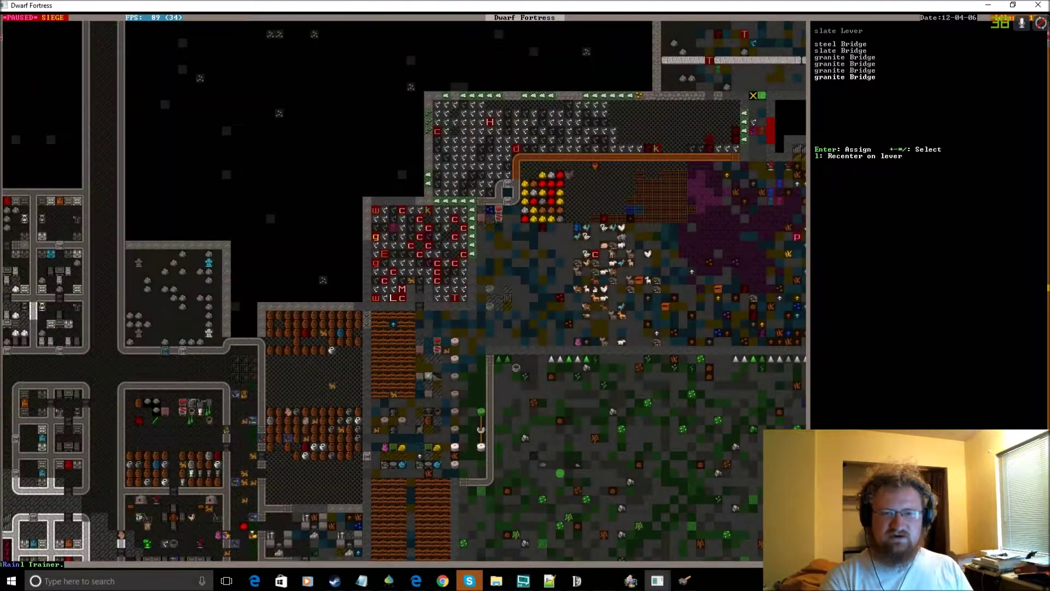
key("shift+Up")
key("shift+Left")
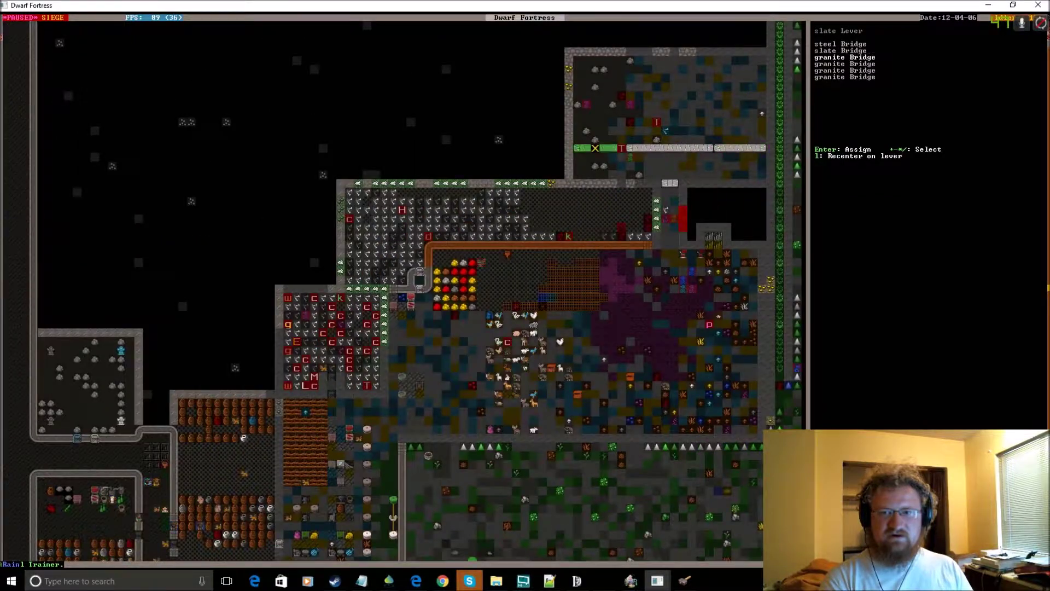
key("shift+Up")
key("shift+Up")
key("shift+Left")
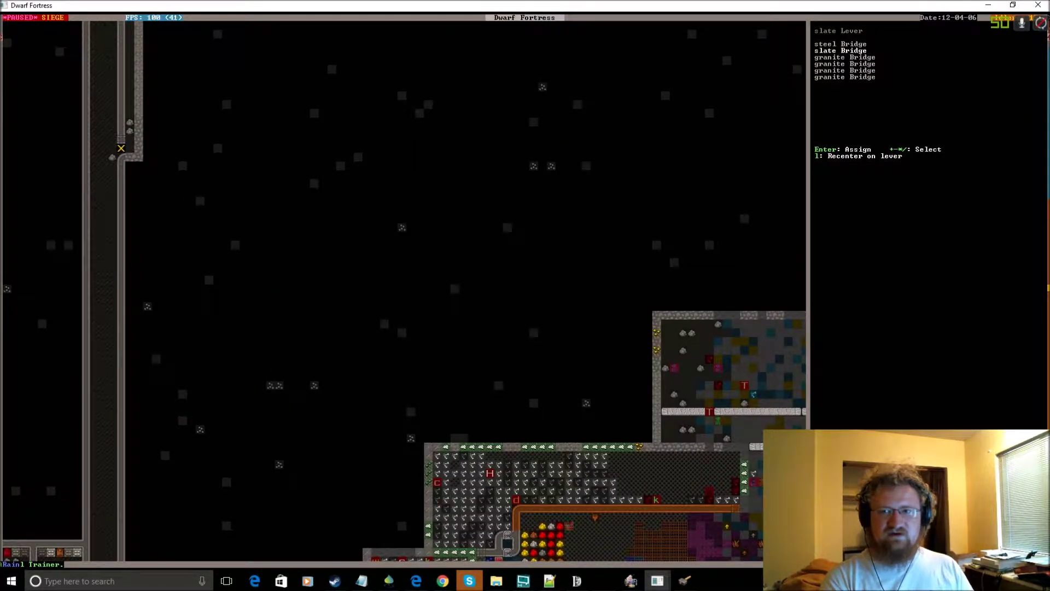
key("shift+comma")
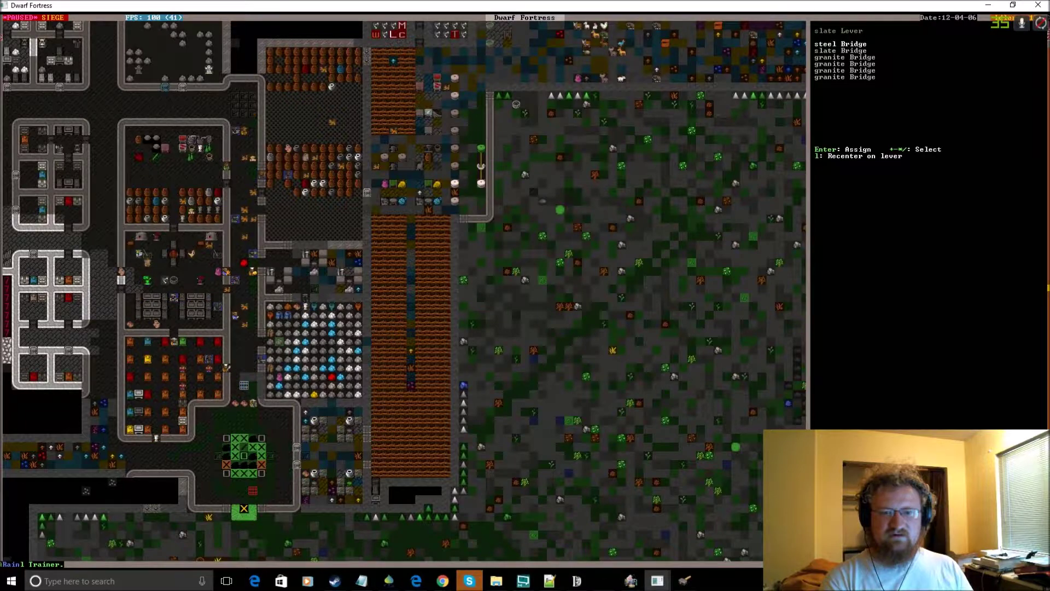
key("Escape")
key("Escape")
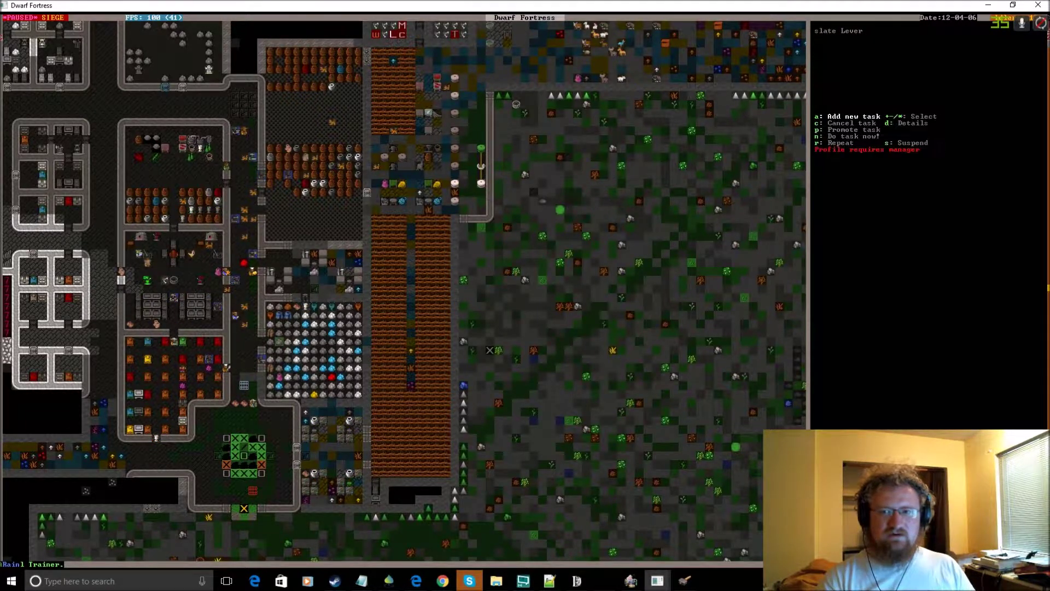
key("Escape")
key("F2")
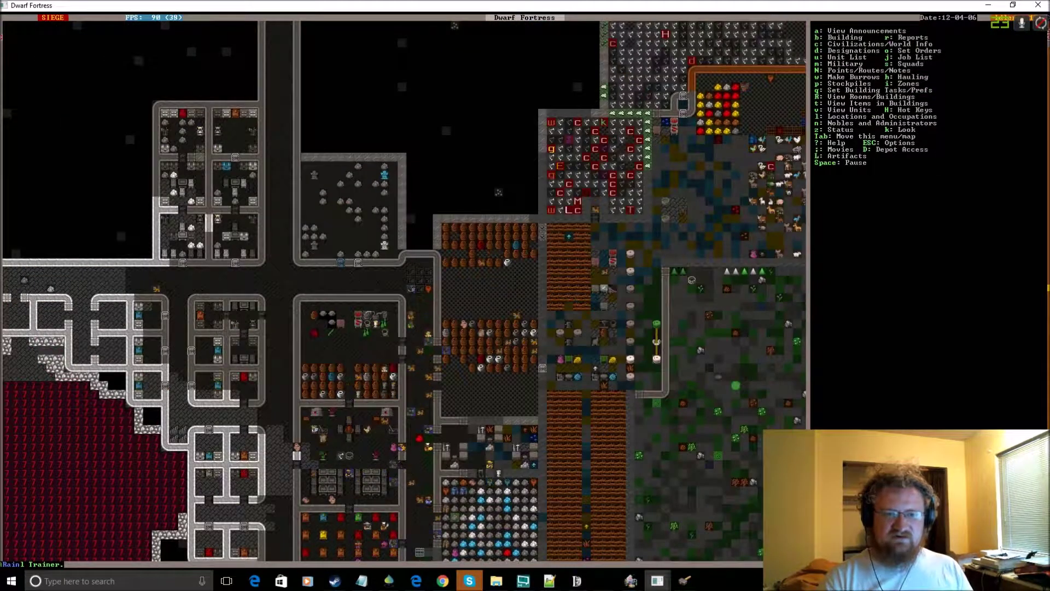
key("q")
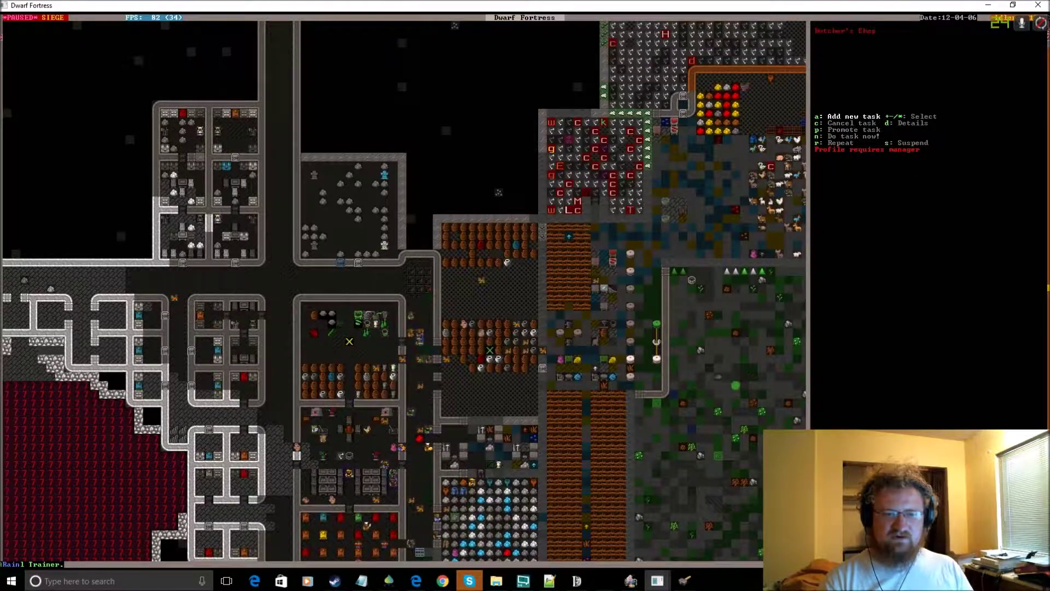
key("Down")
key("Down")
key("a")
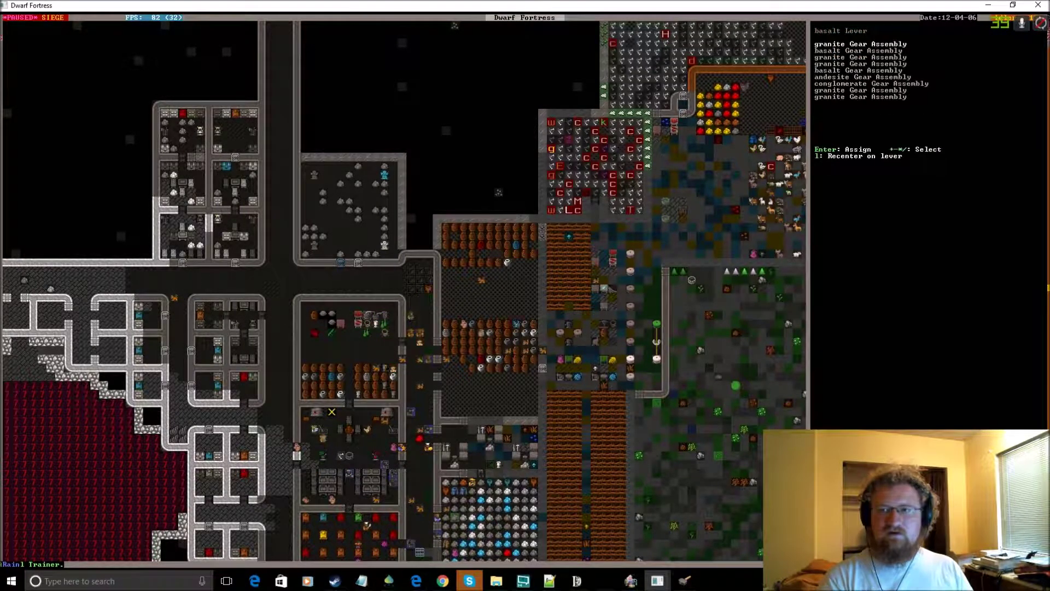
key("Escape")
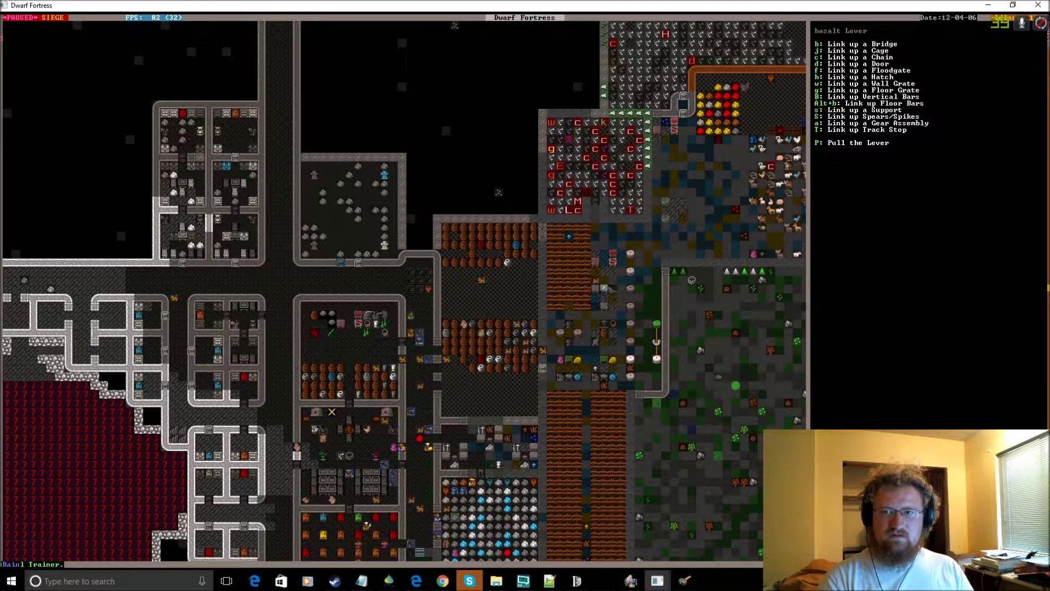
key("b")
key("plus")
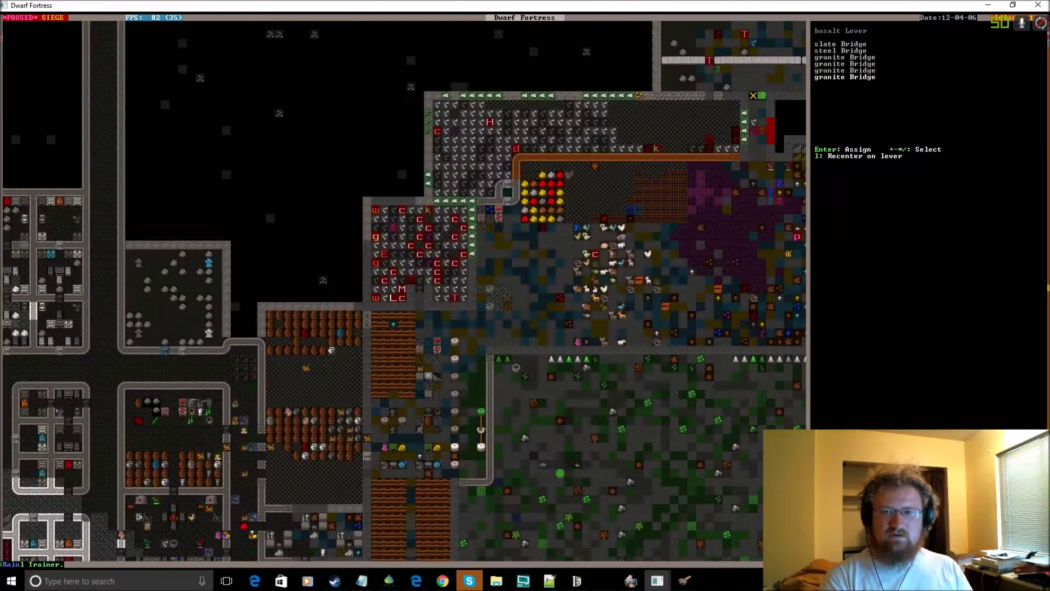
key("plus")
key("plus")
key("plus")
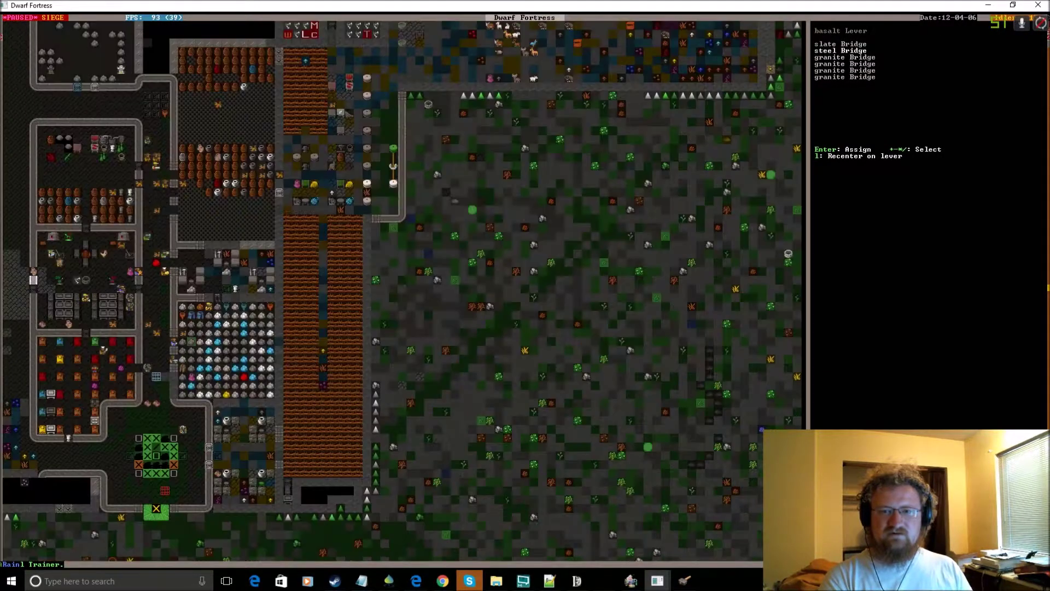
key("plus")
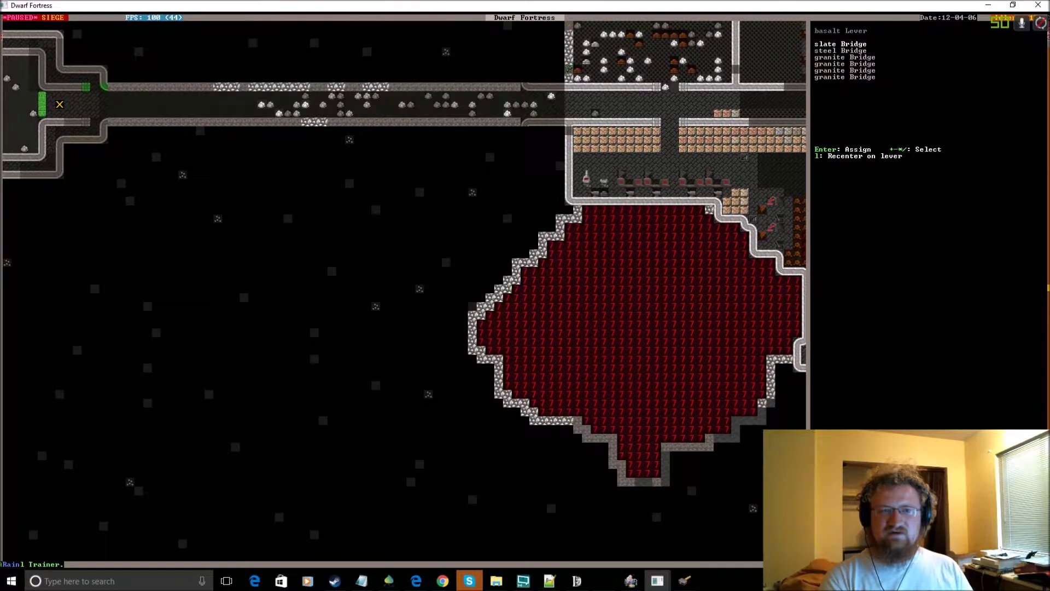
key("Escape")
key("Escape")
key("Down")
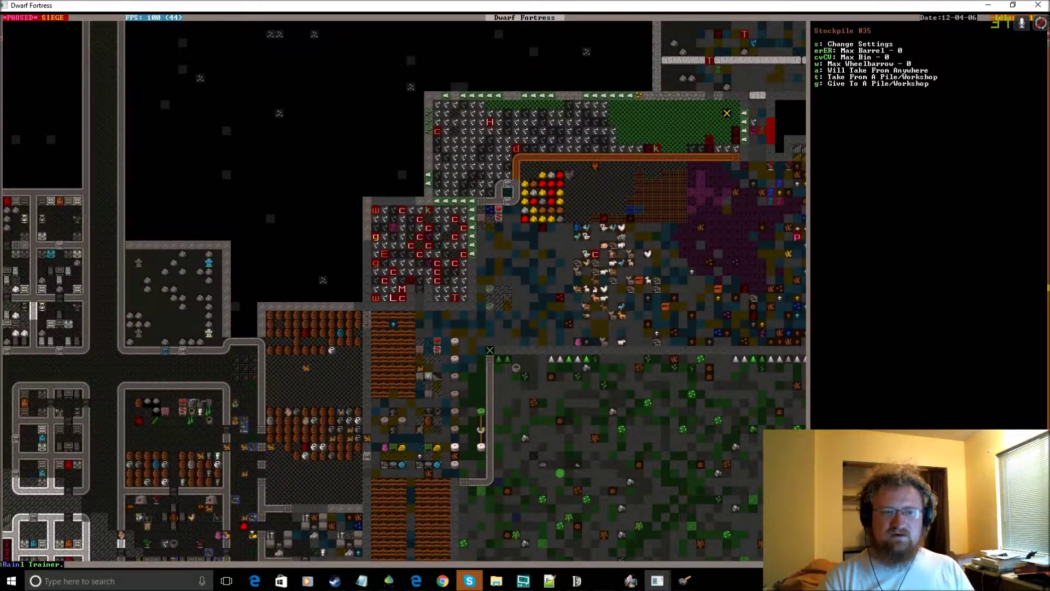
key("Escape")
key("space")
key("Down")
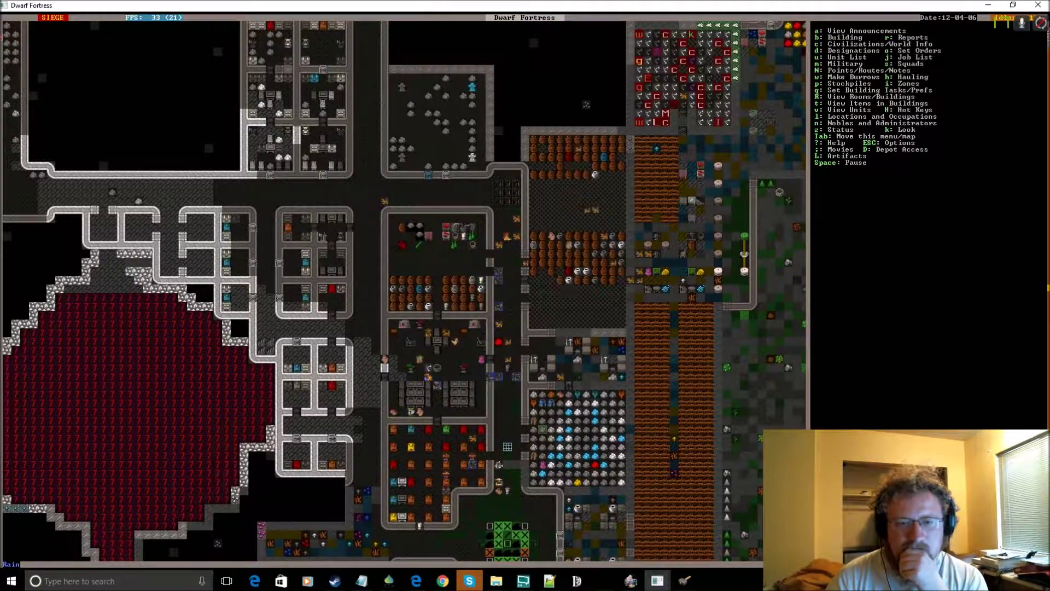
key("Right")
key("Left")
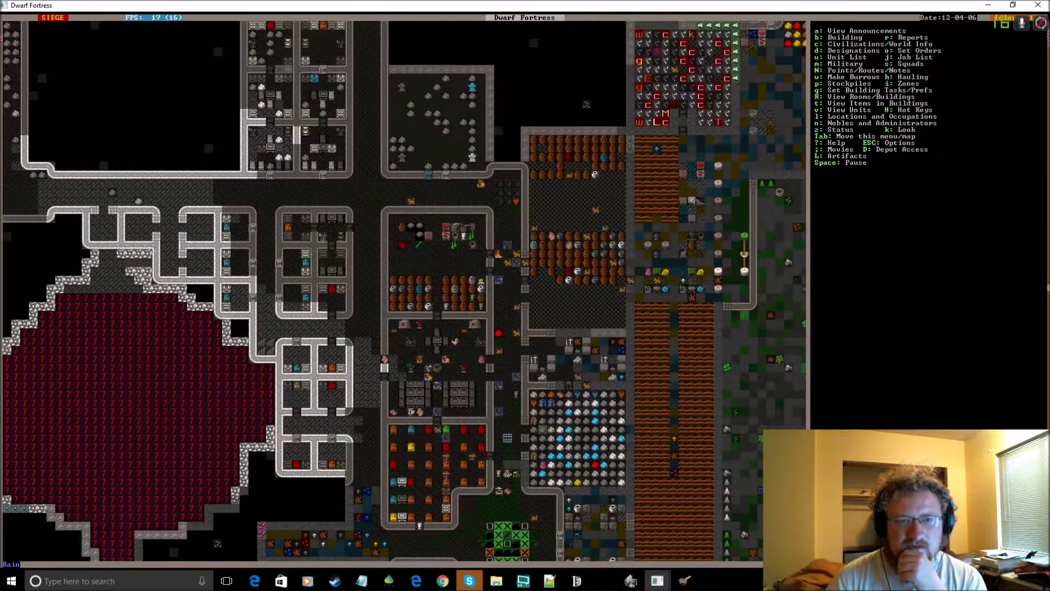
scroll(402, 295, "down", 1)
scroll(402, 295, "up", 1)
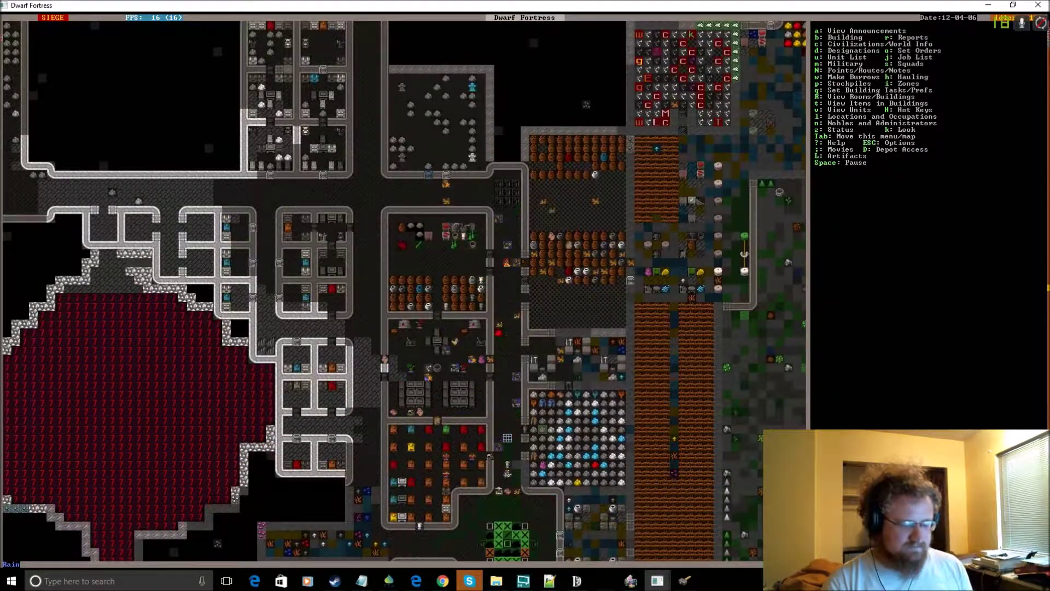
key("shift+comma")
key("shift+comma")
key("shift+comma")
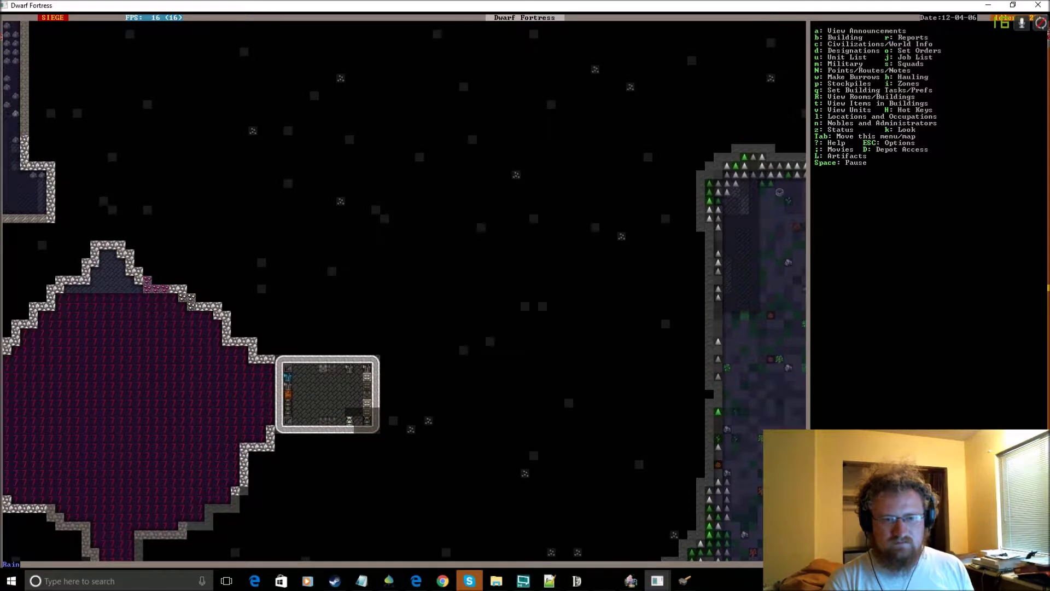
key("shift+period")
key("q")
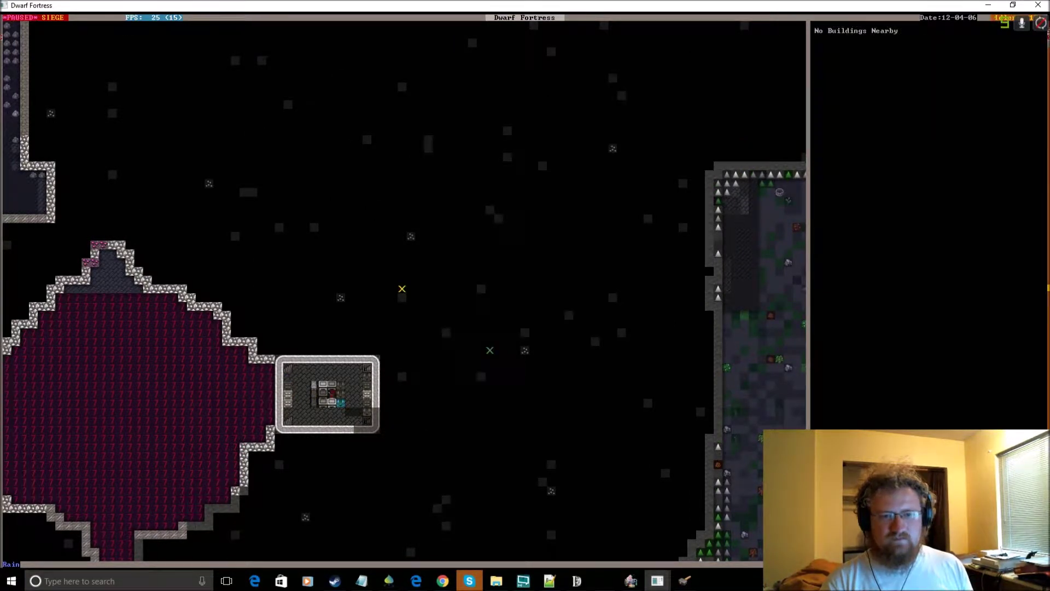
key("Down")
key("Right")
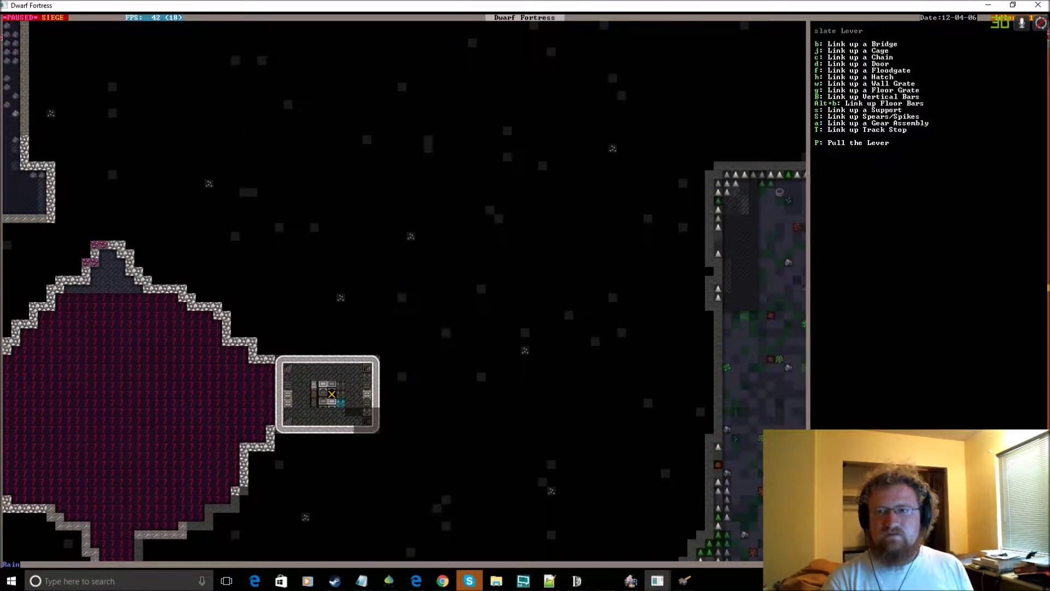
key("b")
key("plus")
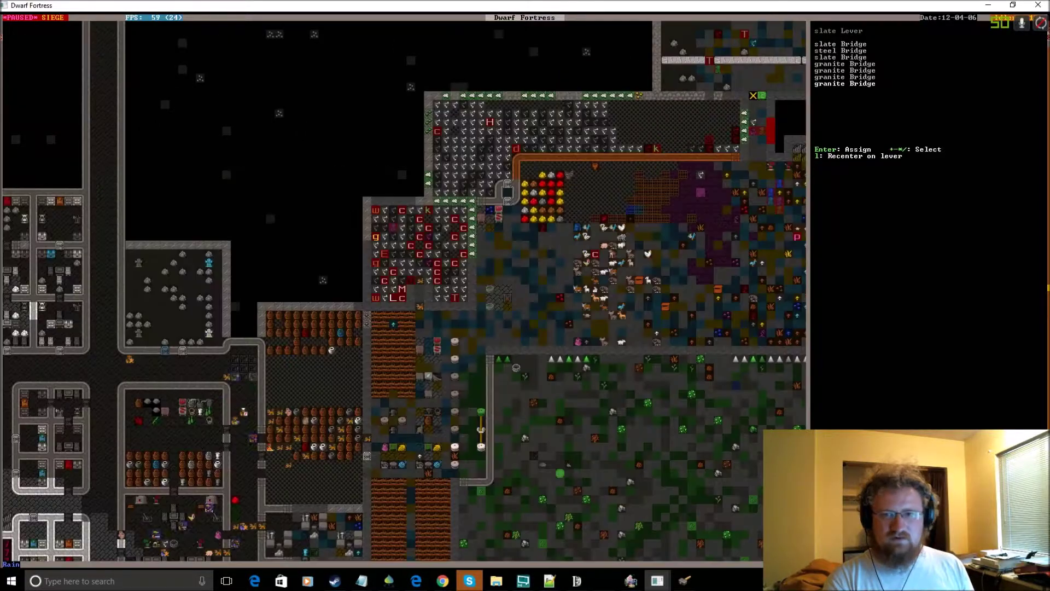
key("plus")
key("plus")
key("plus")
key("Return")
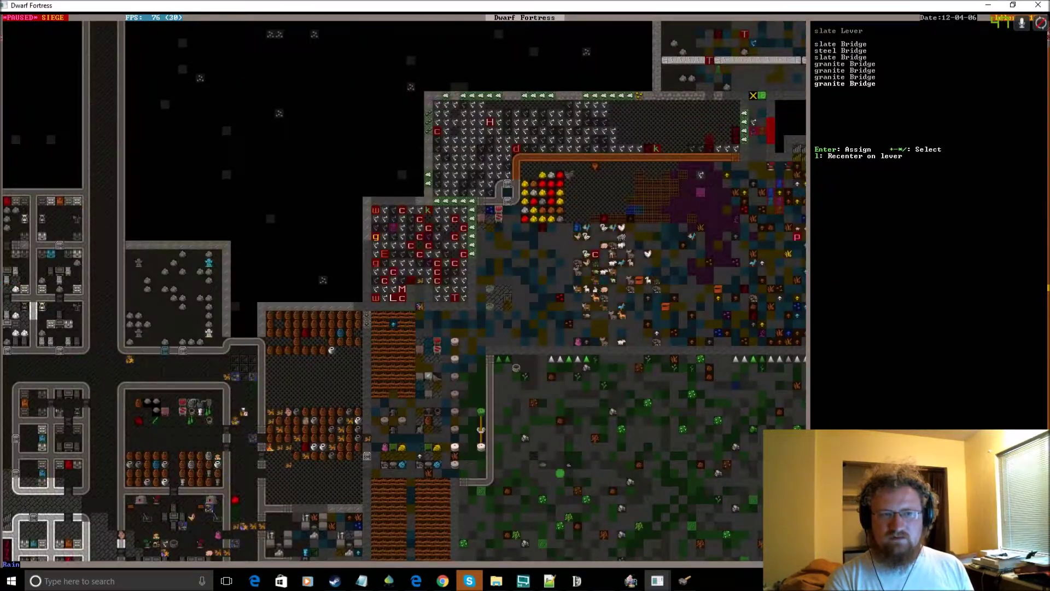
key("Escape")
key("Escape")
- Pan the main level from the magma pool and bedrooms north past the fortress and back
key("Down")
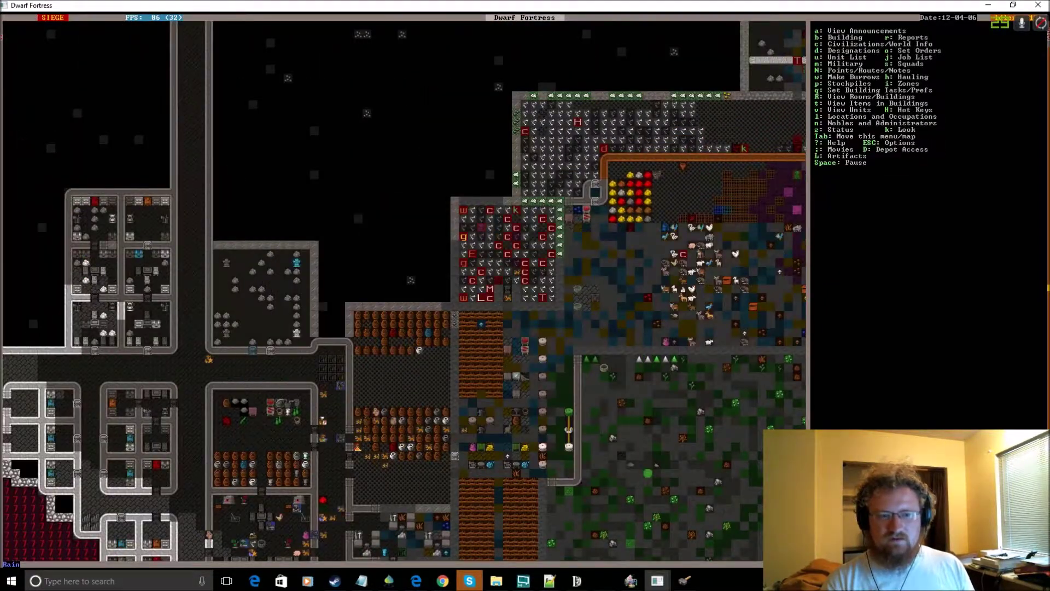
key("Down")
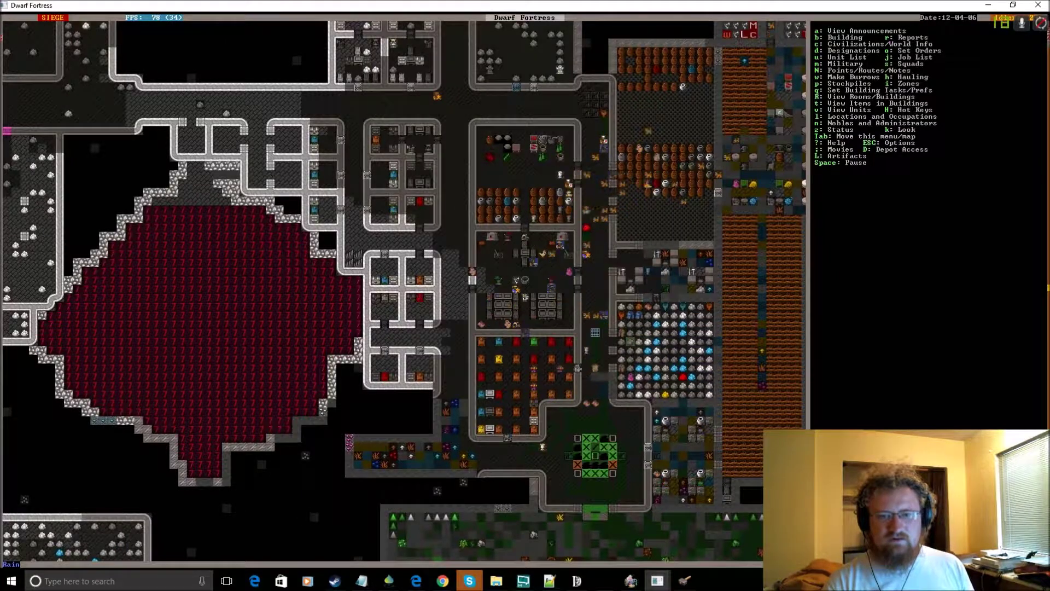
key("Right")
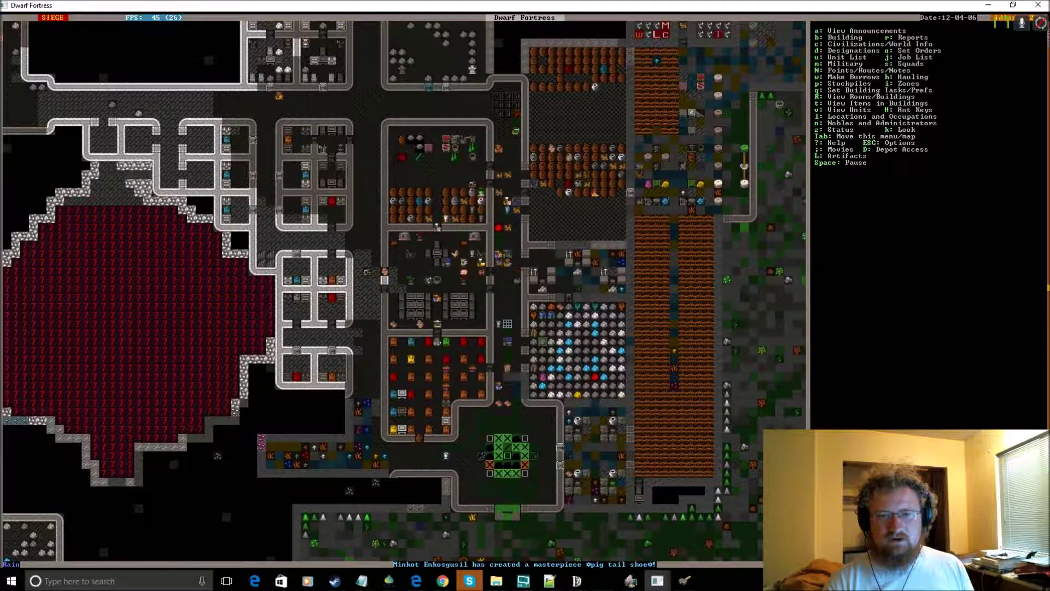
key("Up")
key("Left")
key("Up")
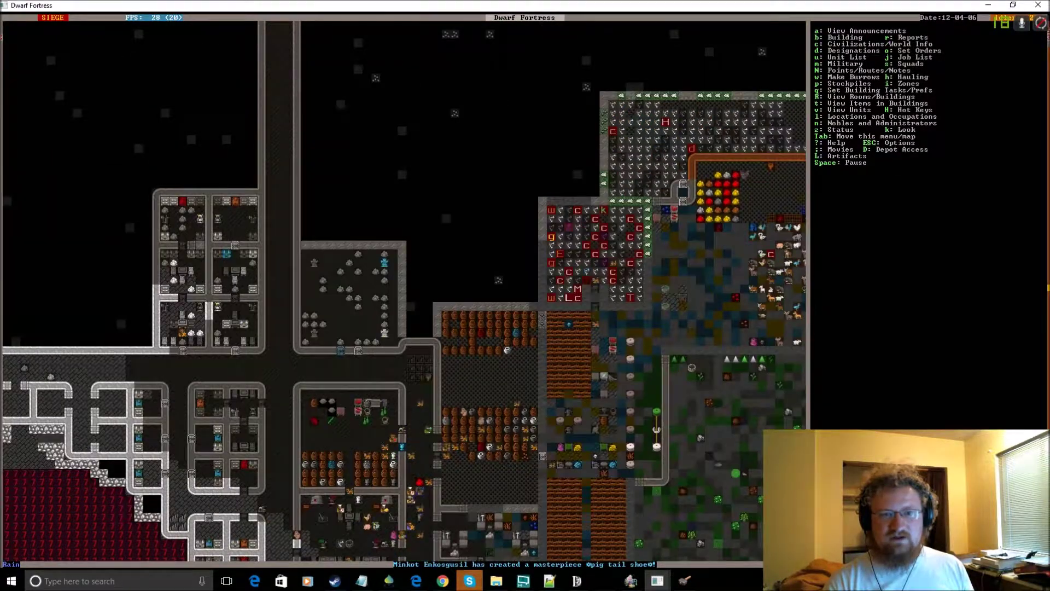
key("Right")
key("Right")
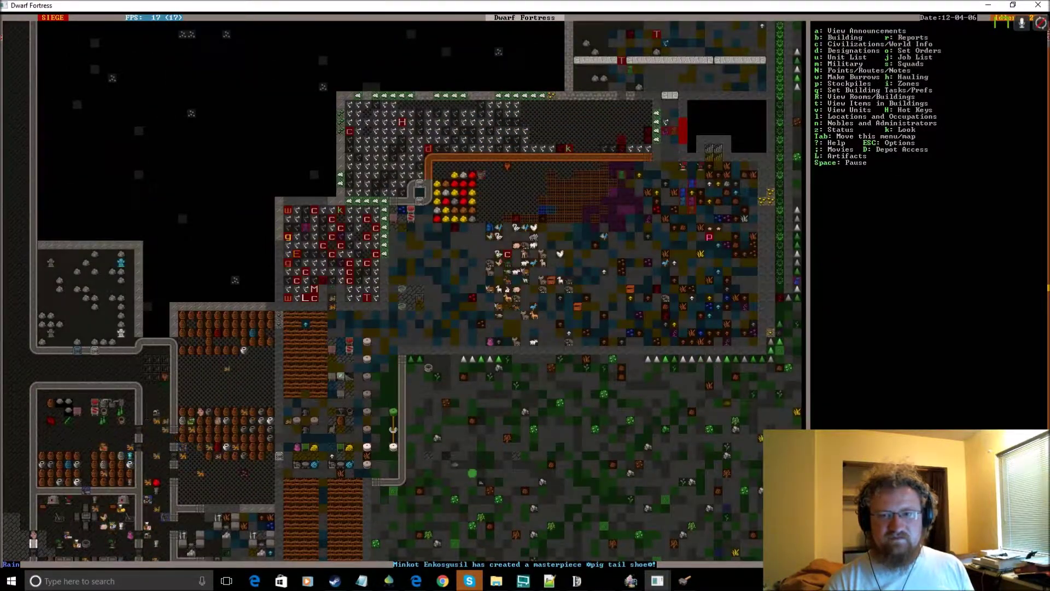
key("Up")
key("Up")
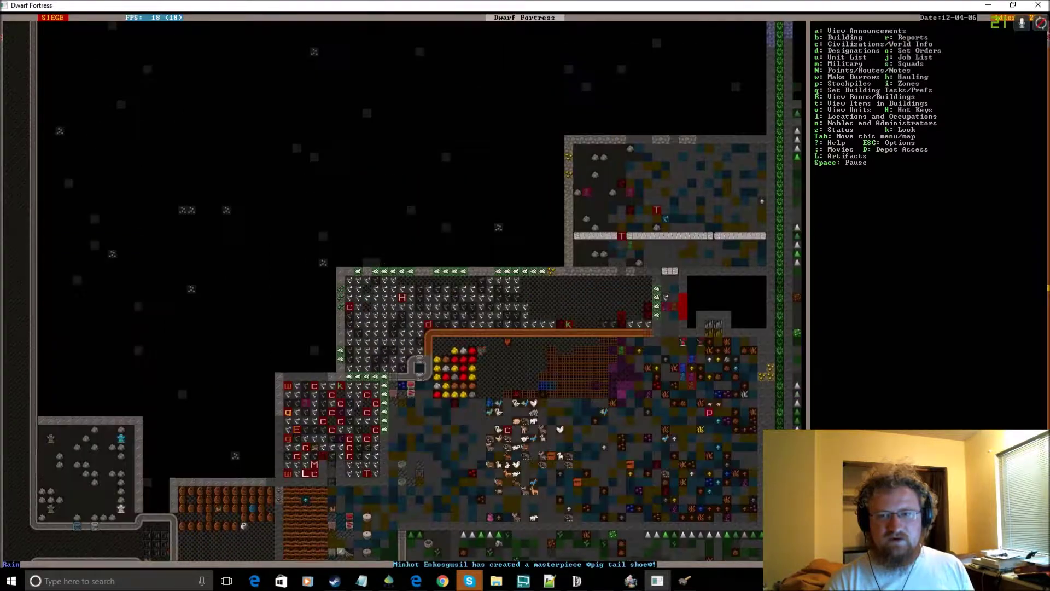
key("Up")
key("Up")
key("Up")
key("Left")
key("Left")
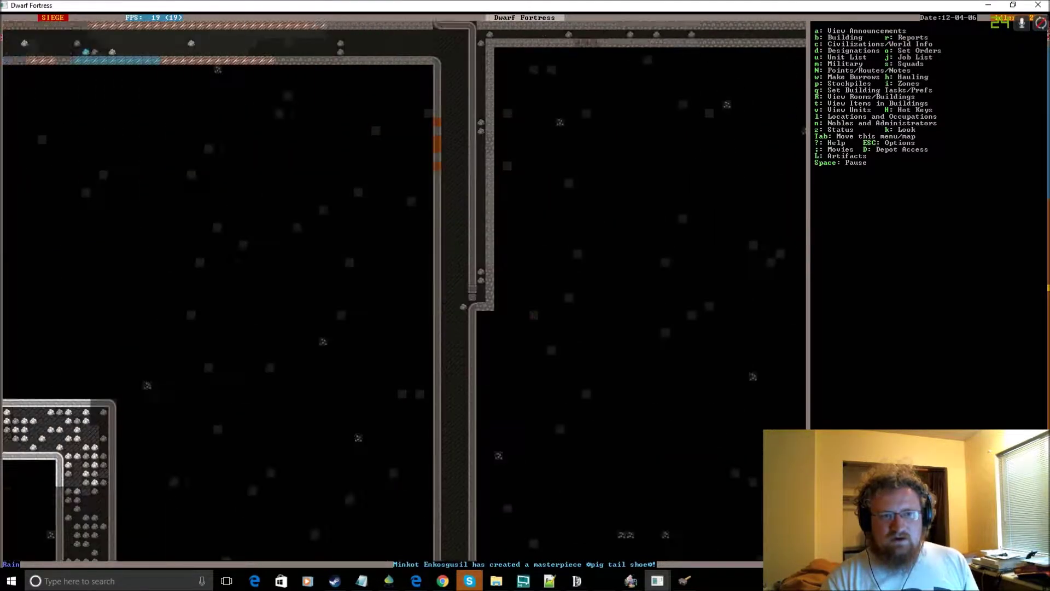
key("Left")
key("Down")
key("Down")
key("Down")
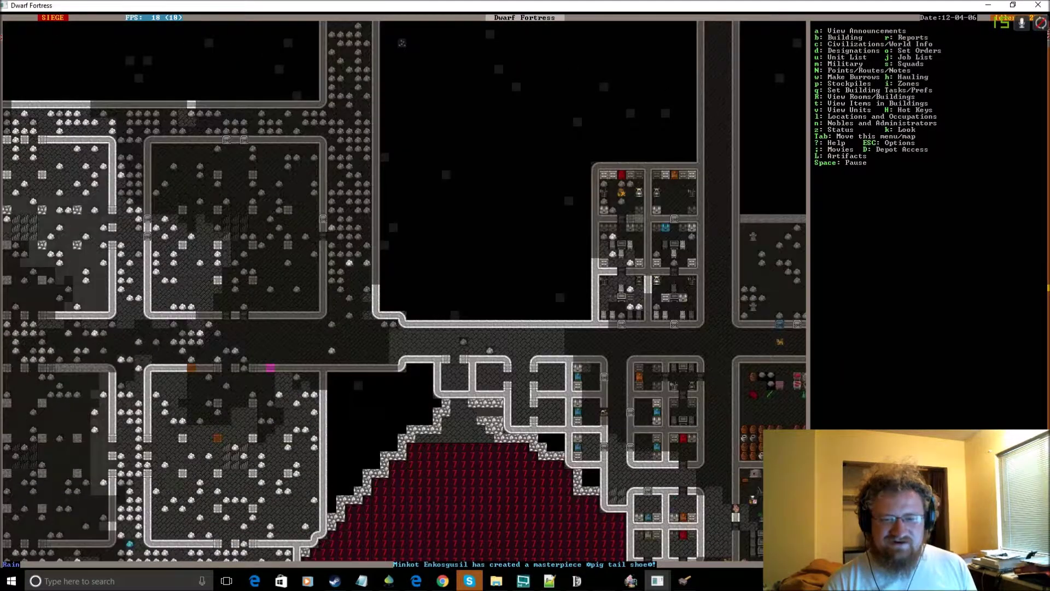
key("Down")
key("Right")
key("Right")
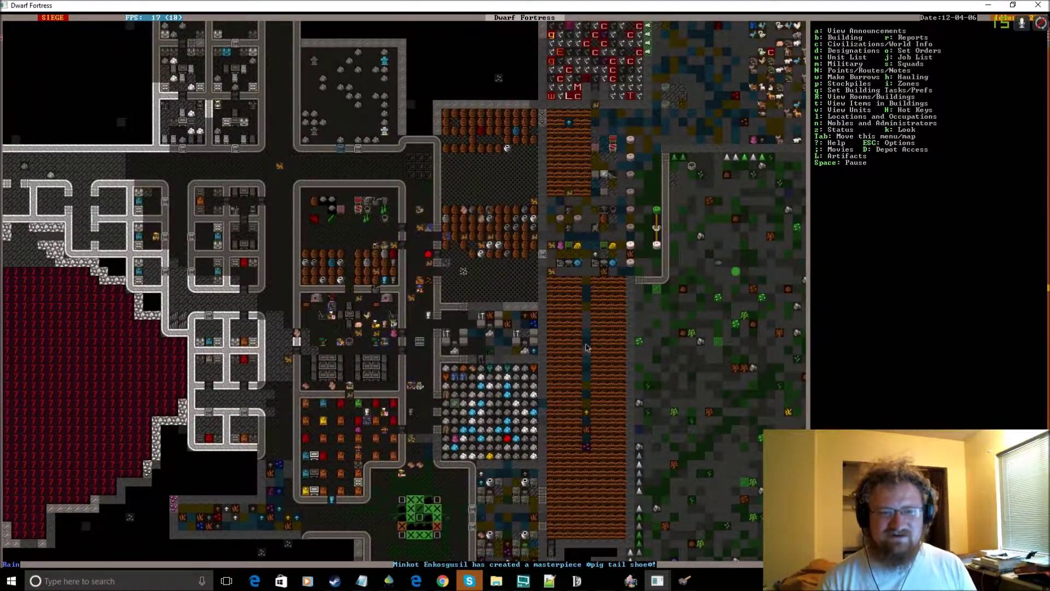
key("Down")
key("Right")
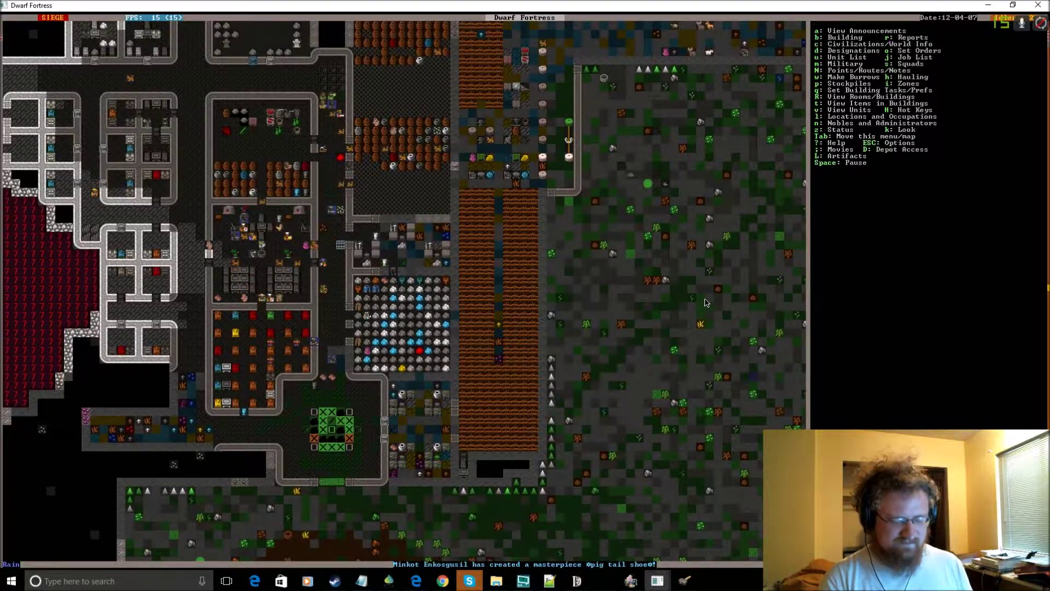
- Switch to a lower level and pan right across its fortress rooms
key("shift+period")
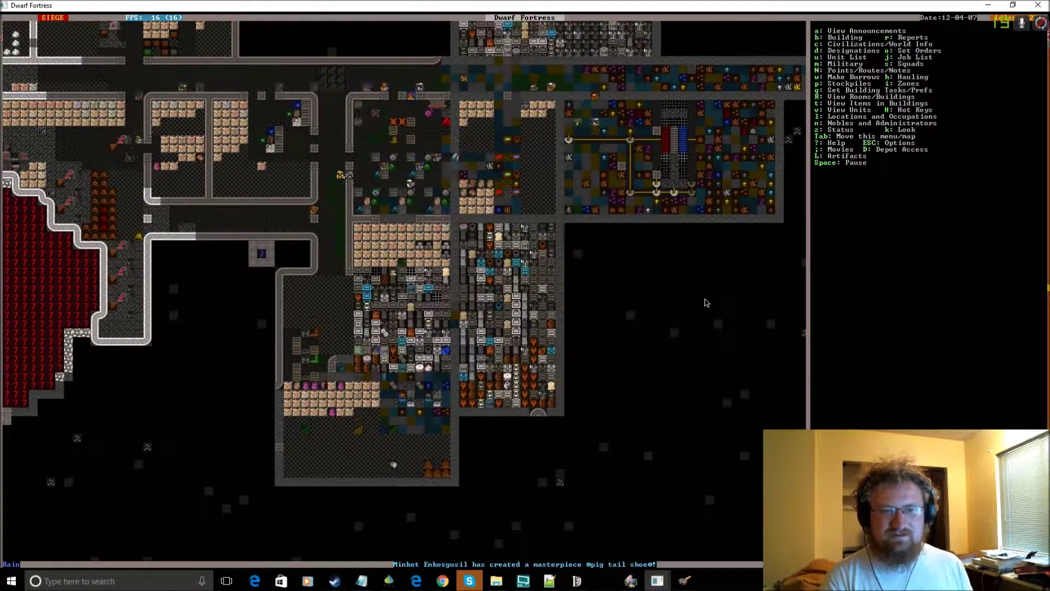
key("Up")
key("Up")
key("Up")
key("Left")
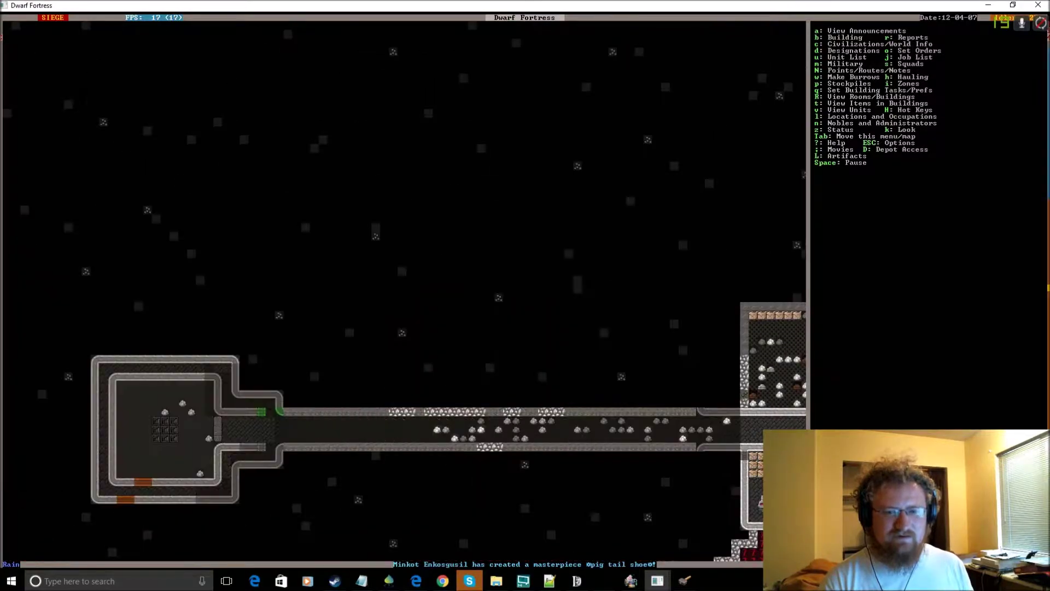
key("shift+Right")
key("shift+Right")
key("shift+Right")
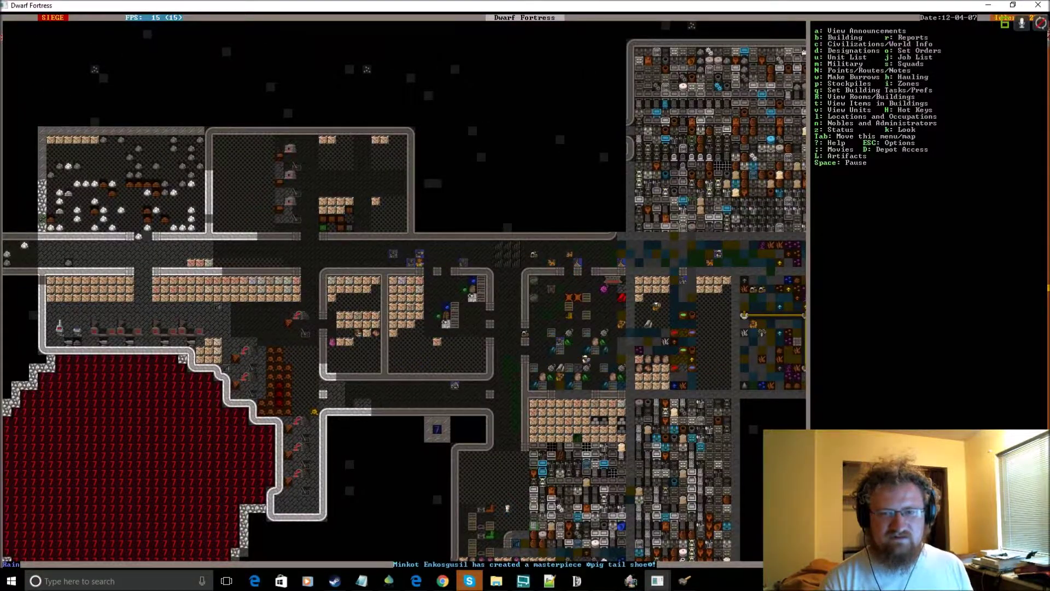
key("shift+Right")
key("shift+Right")
key("shift+Down")
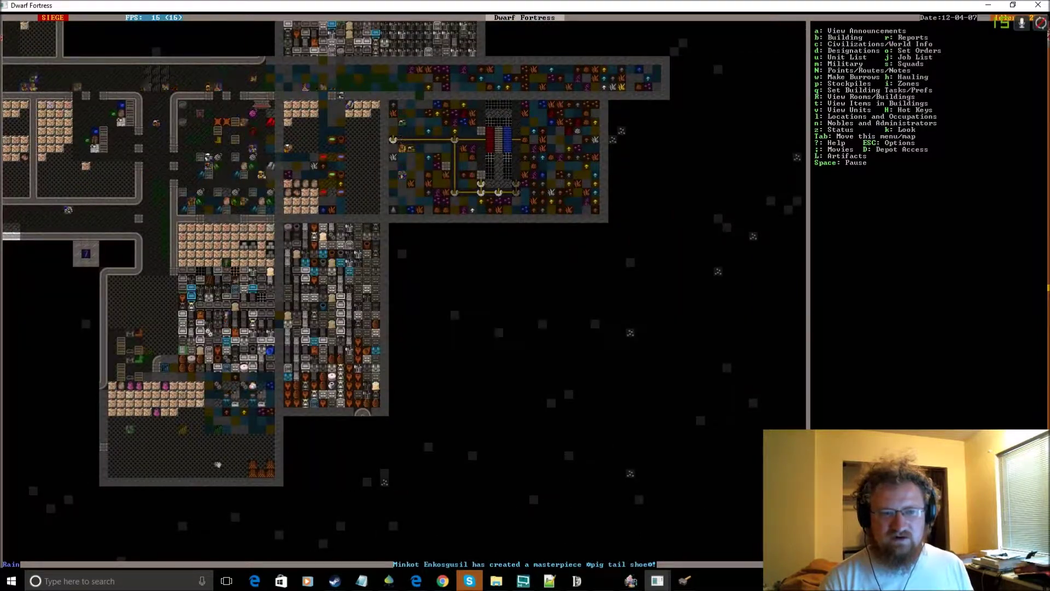
key("shift+Up")
key("shift+Left")
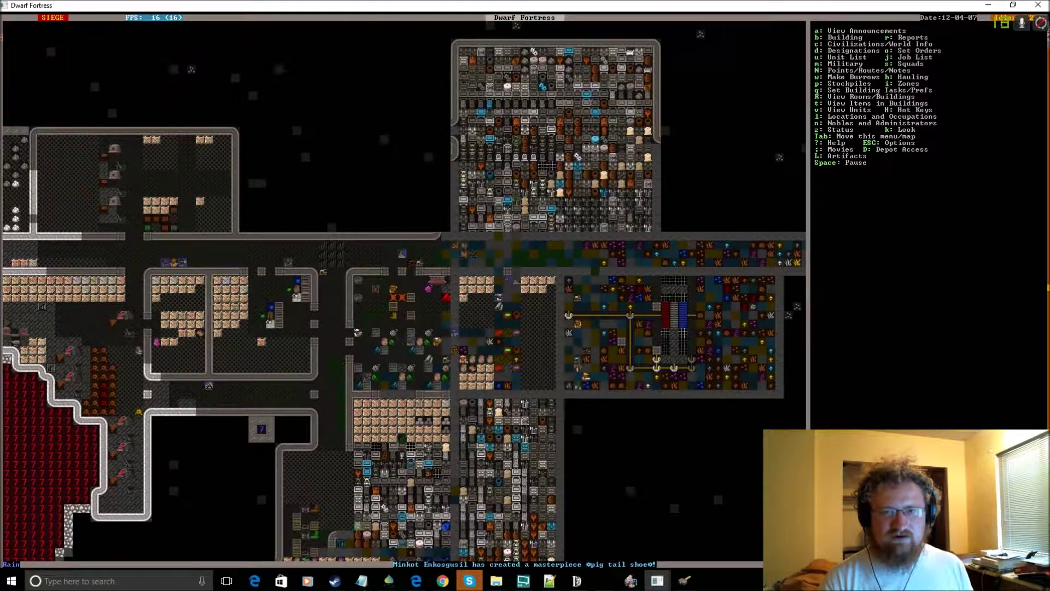
key("shift+Down")
key("shift+Down")
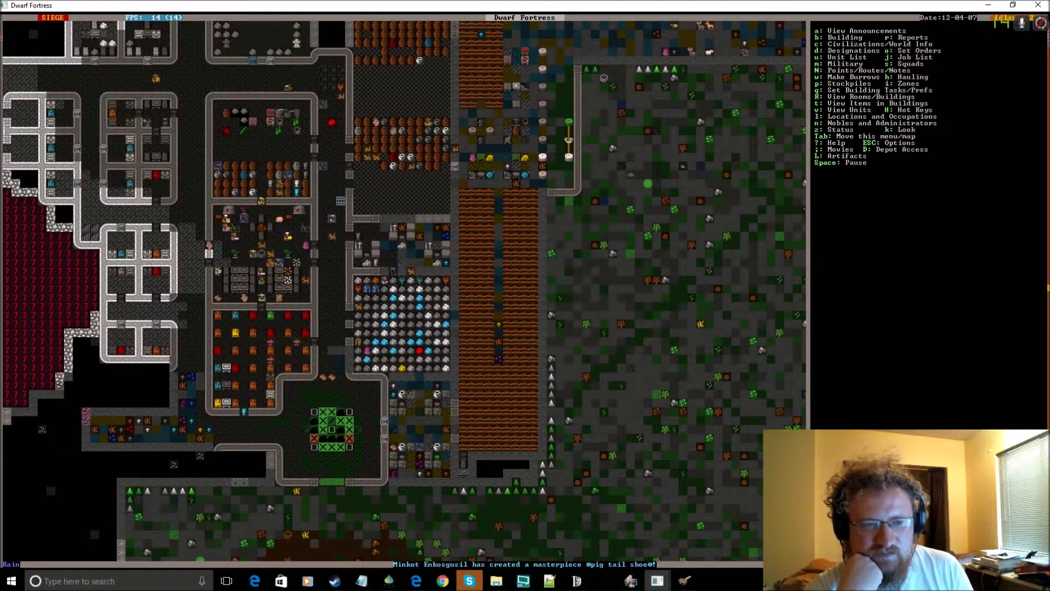
- Pan around that level, then descend again toward the magma pool area
key("shift+Up")
key("shift+Left")
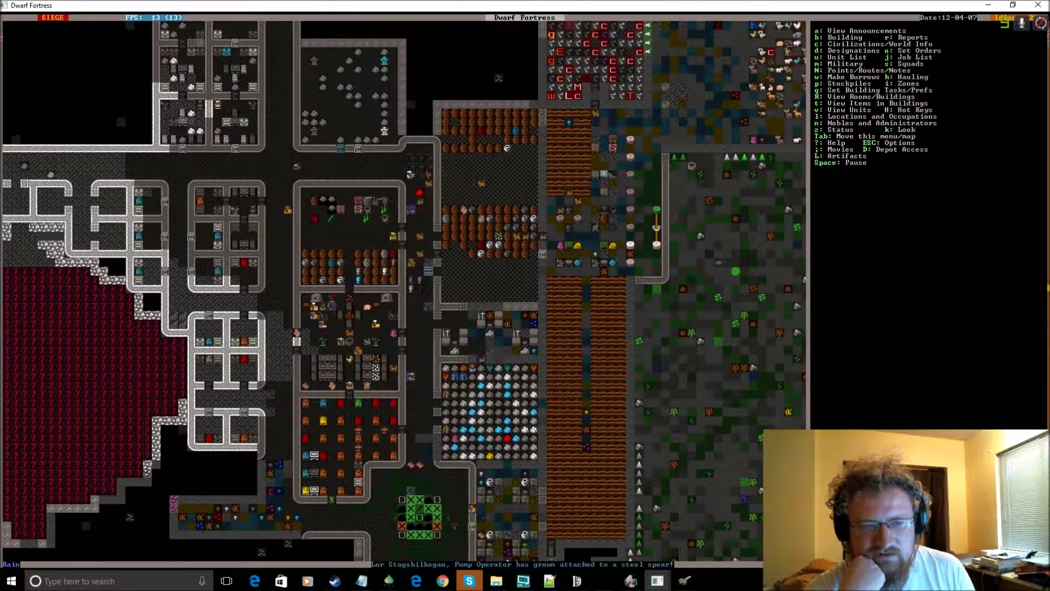
key("shift+Down")
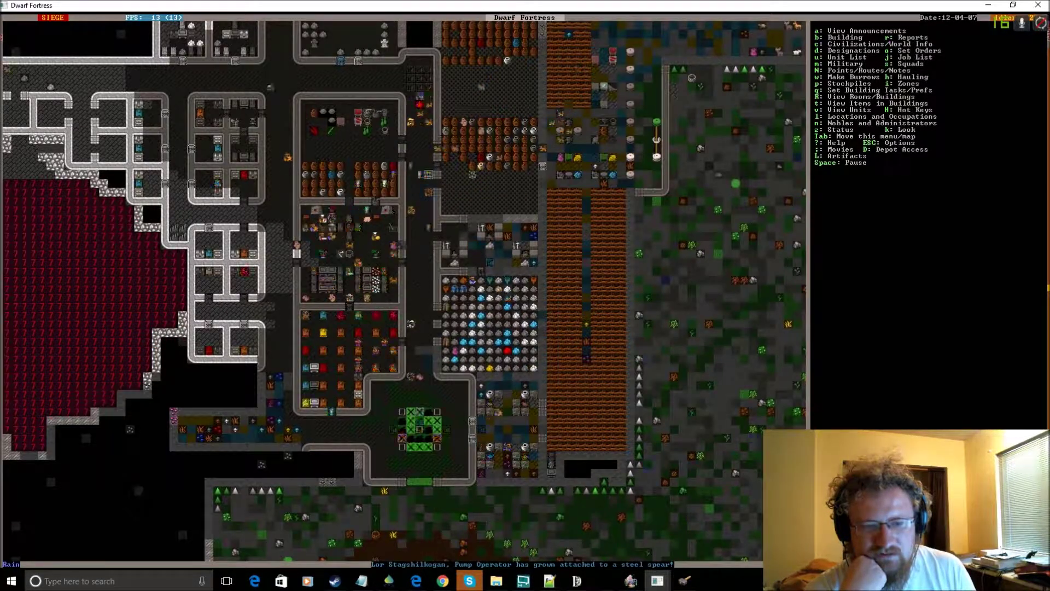
key("shift+Up")
key("shift+Up")
key("shift+Left")
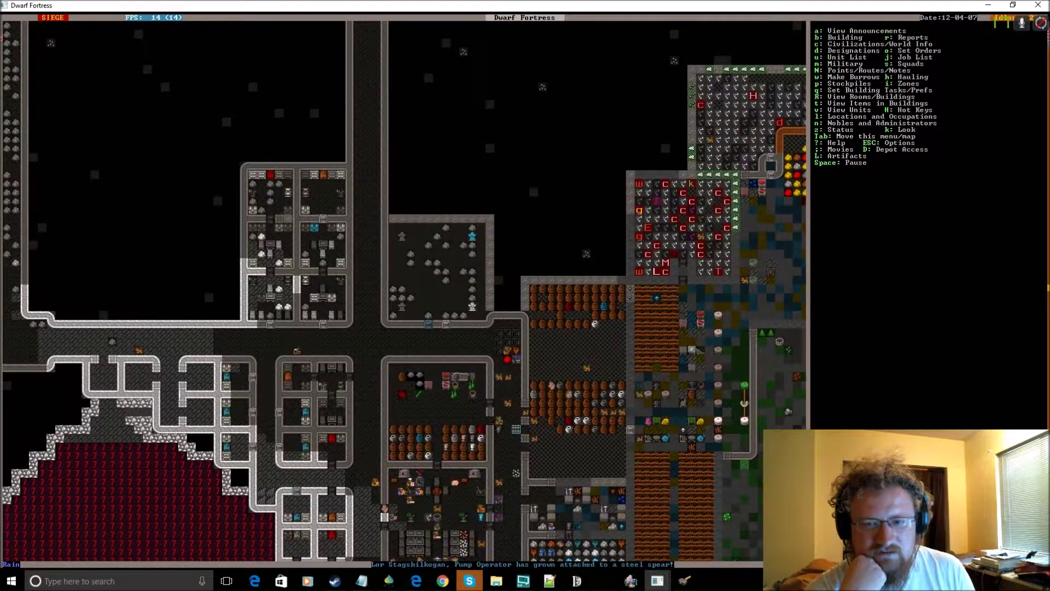
key("shift+Right")
key("shift+Right")
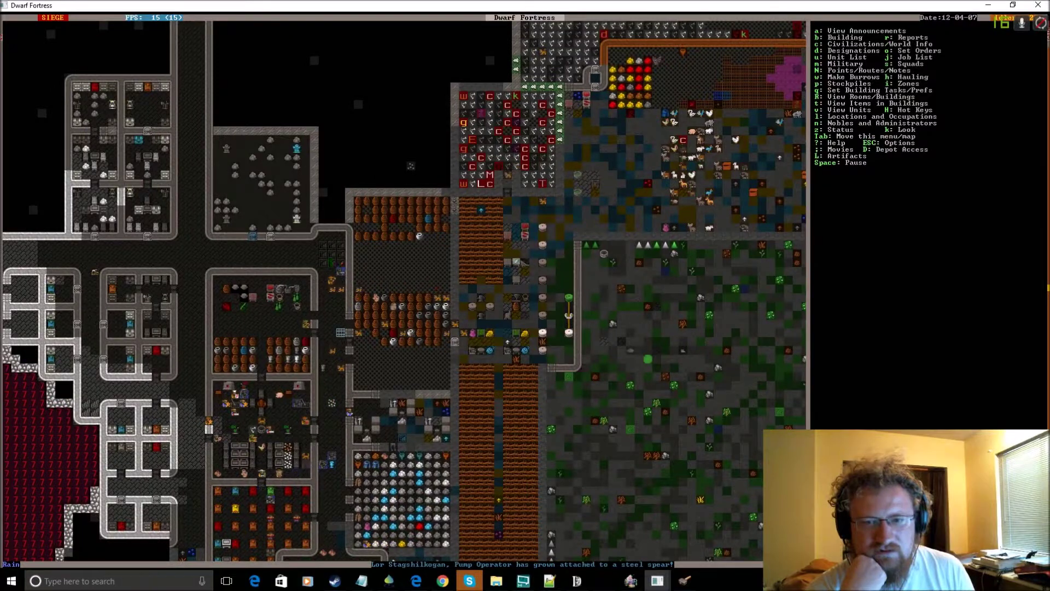
key("shift+Down")
key("shift+Right")
key("shift+Up")
key("shift+Up")
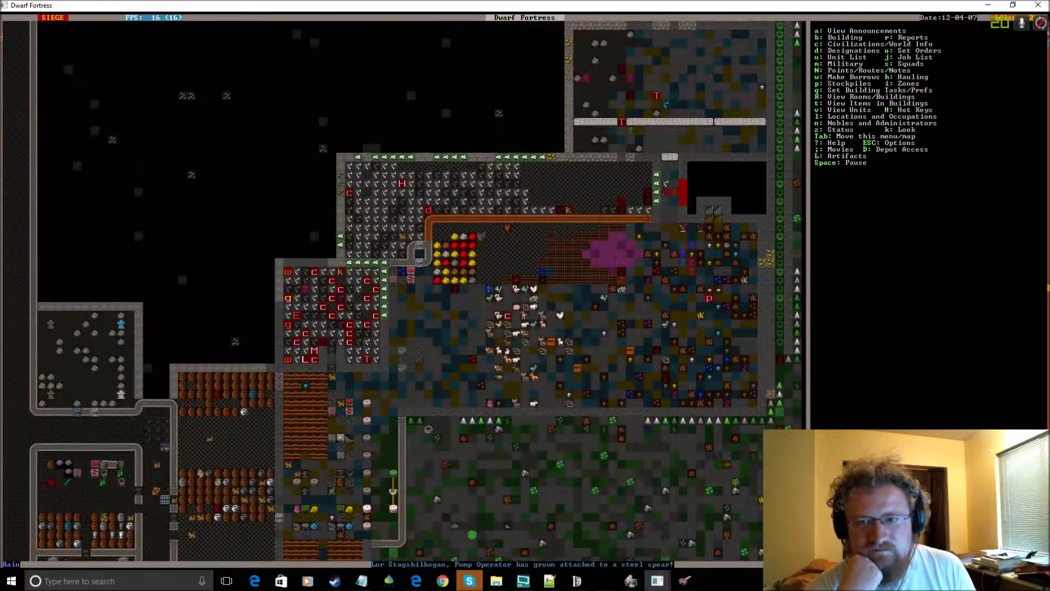
key("greater")
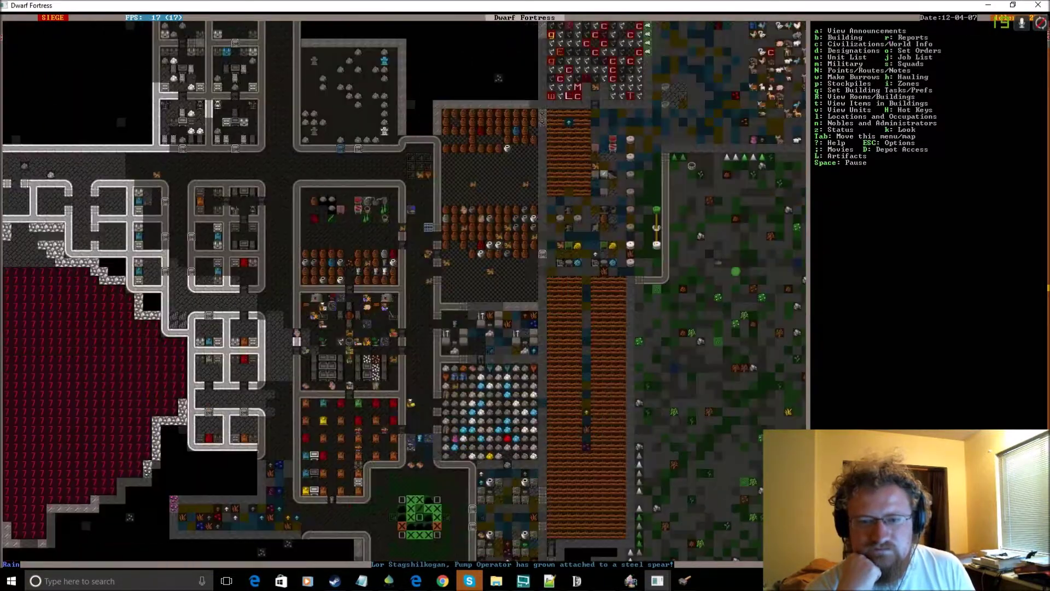
key("shift+Up")
key("shift+Down")
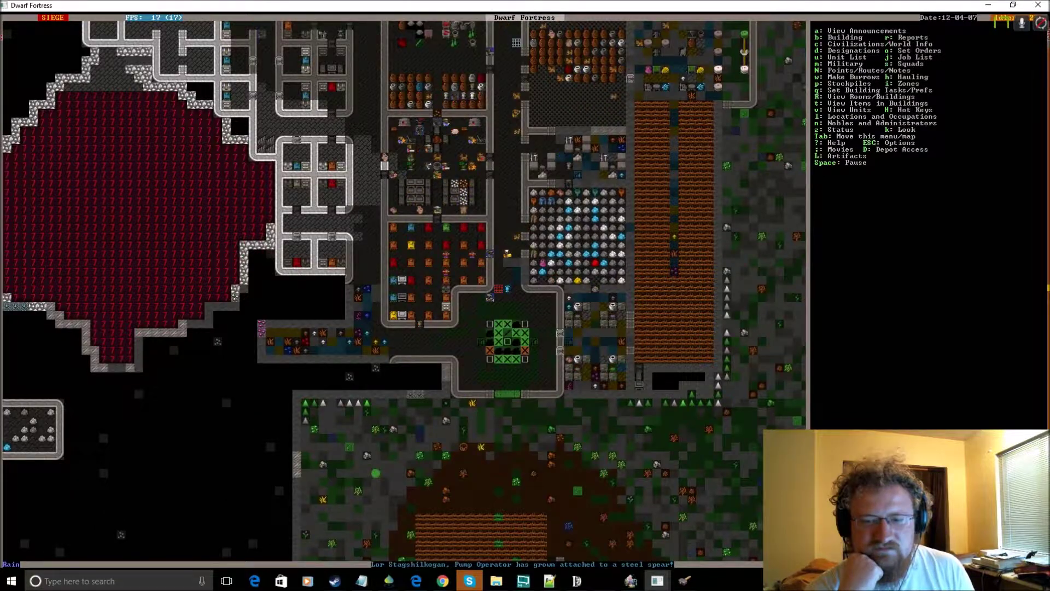
key("shift+Up")
key("shift+Left")
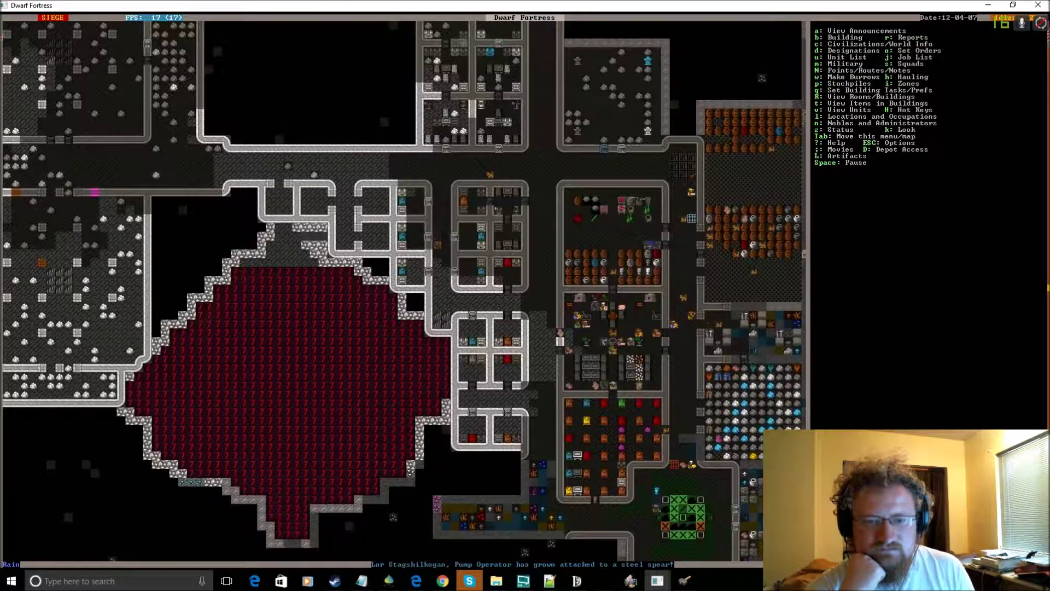
- Glance at the named artifacts list, then pan east past the magma pool toward the farm plots
key("l")
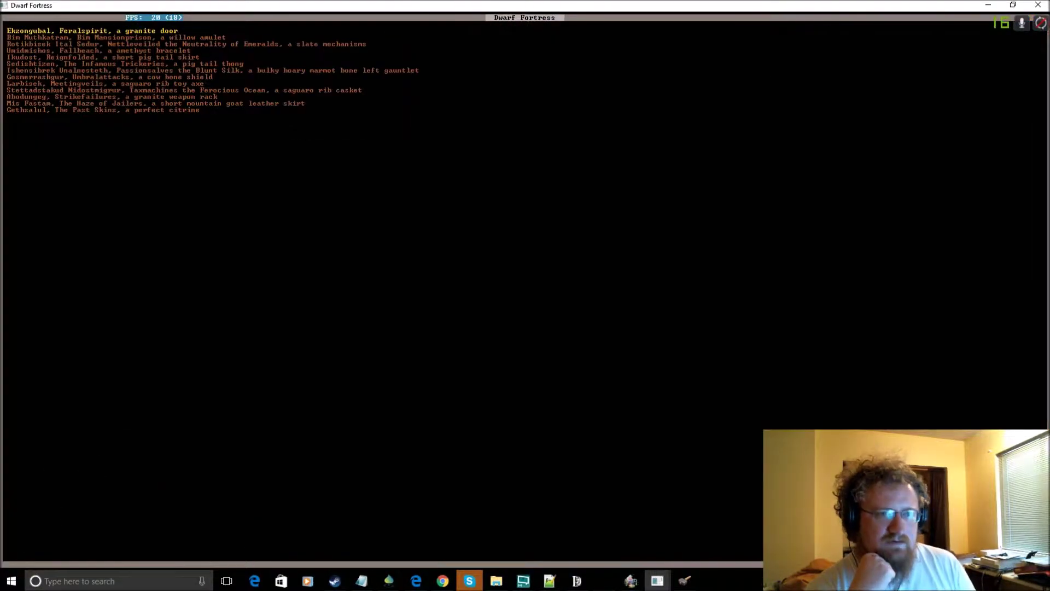
key("Escape")
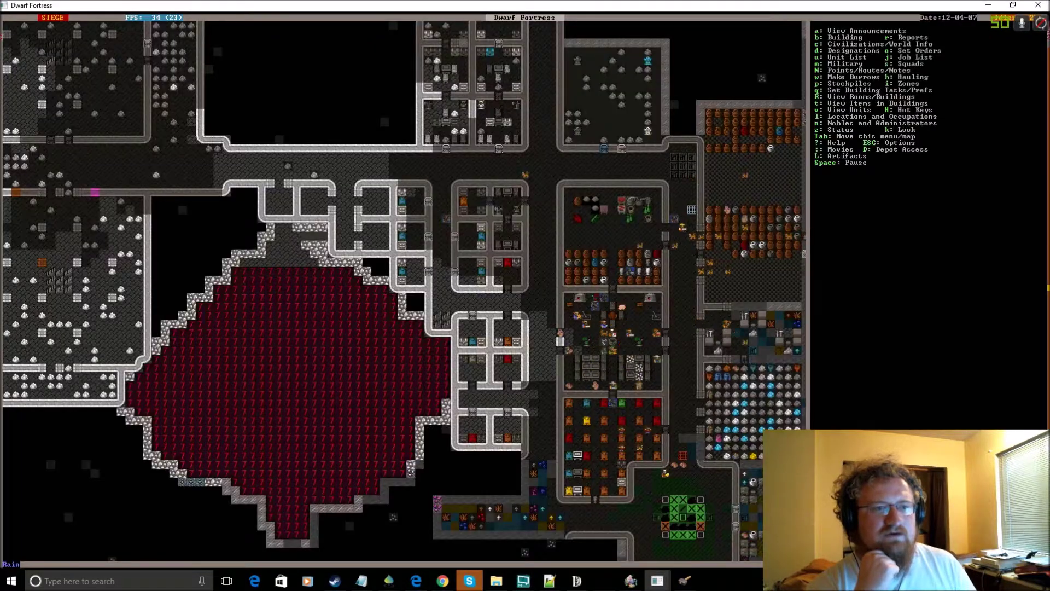
scroll(369, 288, "up", 3)
key("shift+Down")
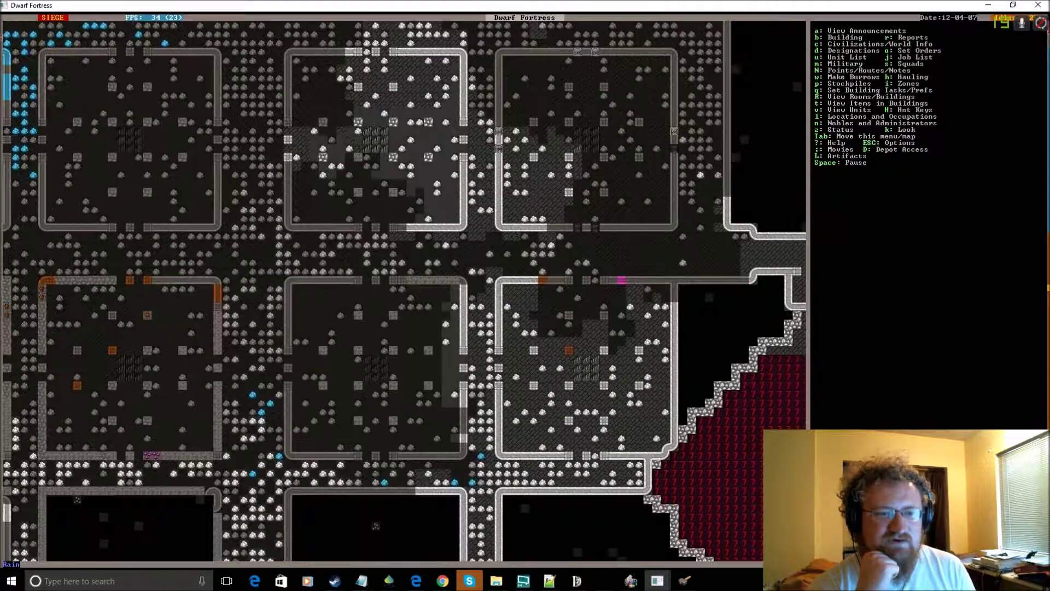
key("shift+Right")
key("shift+Right")
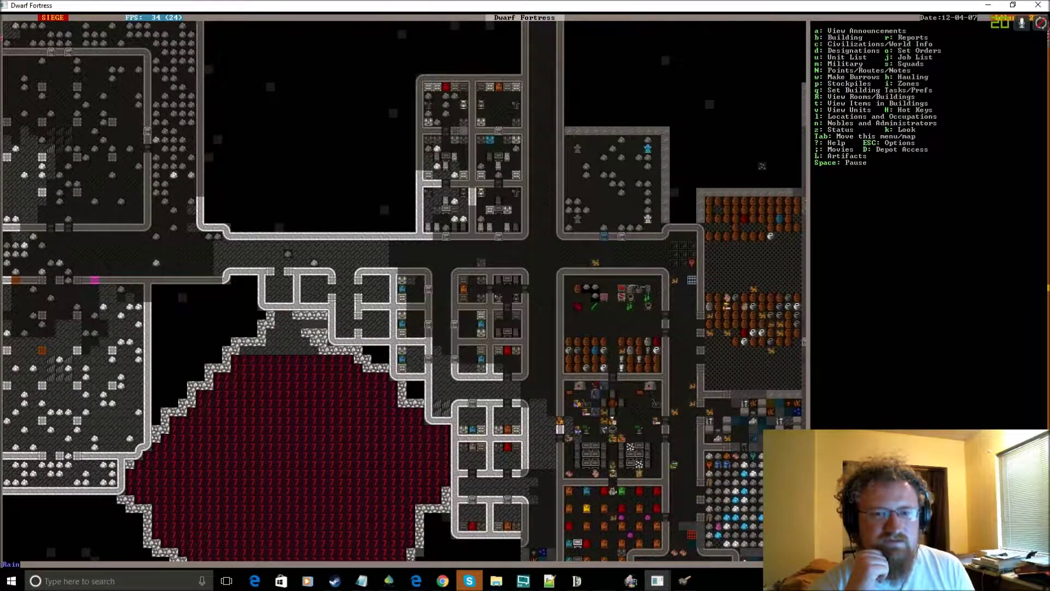
key("shift+Right")
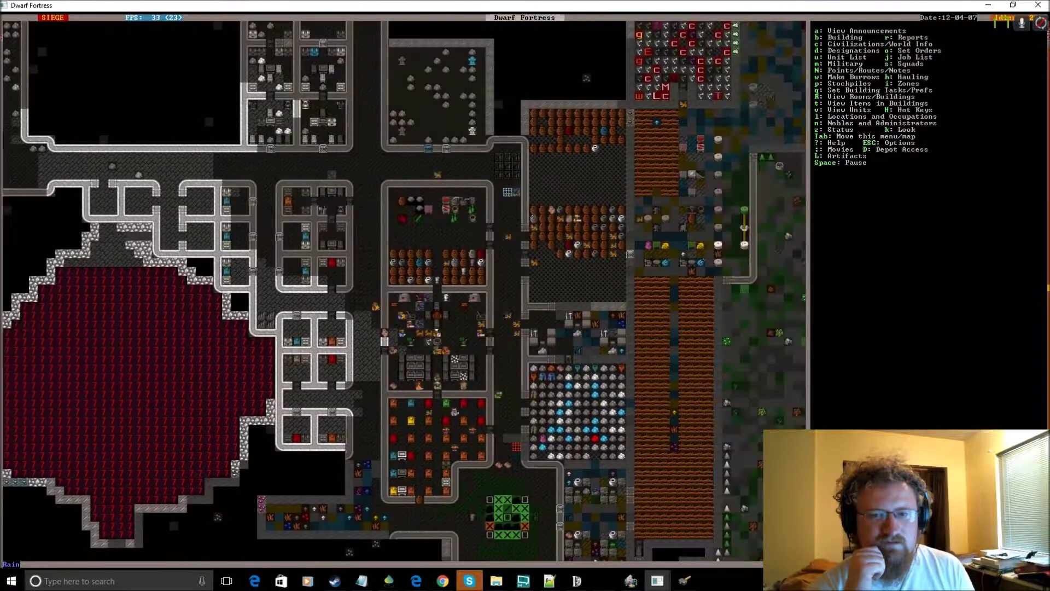
key("shift+Down")
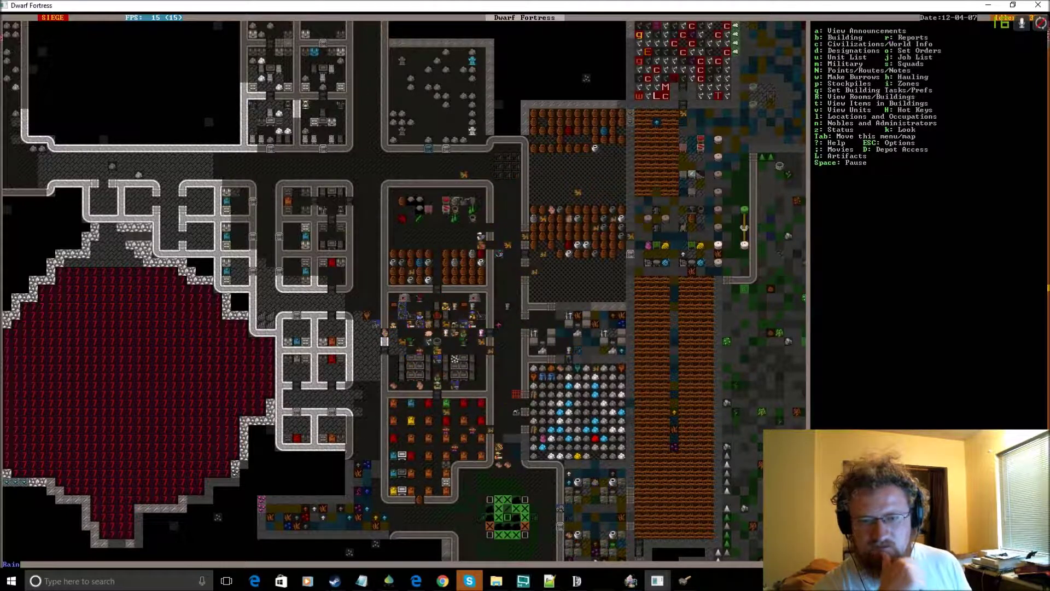
- Build a lever in the central workshop room
key("b")
key("shift+t")
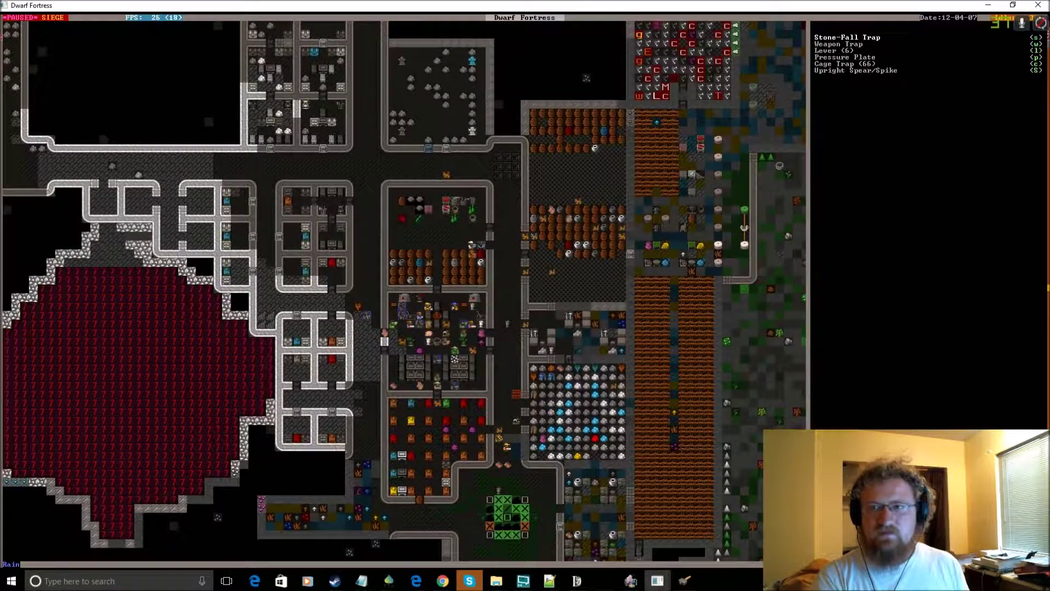
key("l")
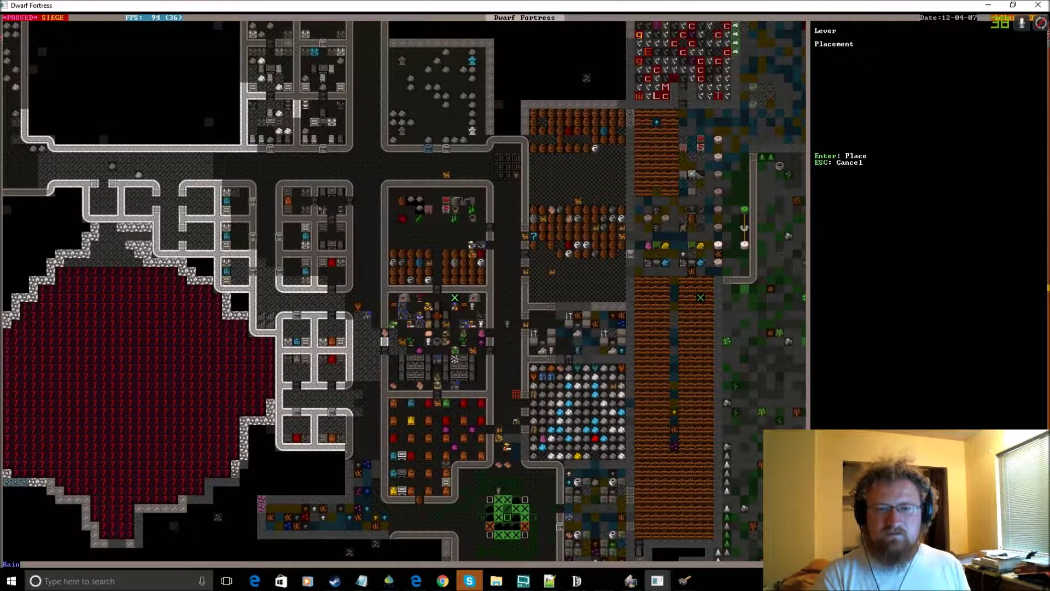
key("Return")
key("Return")
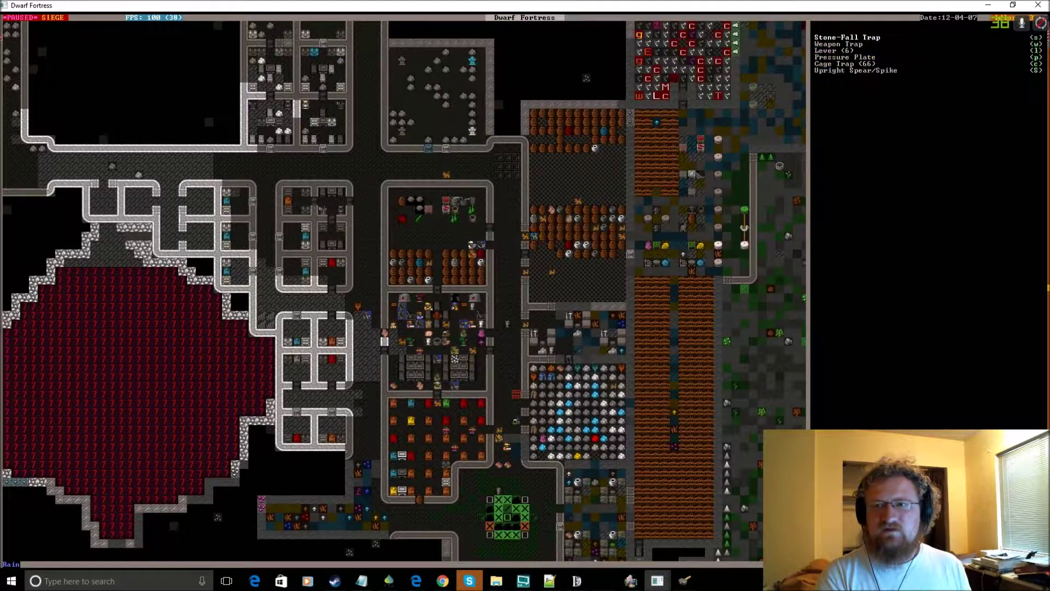
key("Escape")
key("Escape")
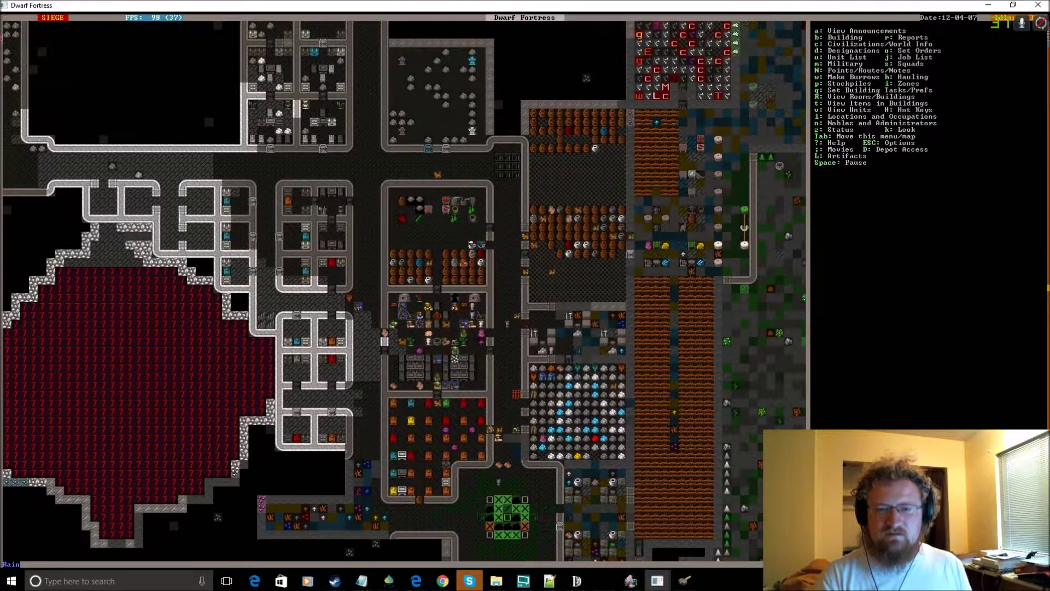
- Pan the map east and bring up the fortress status overview
key("Right")
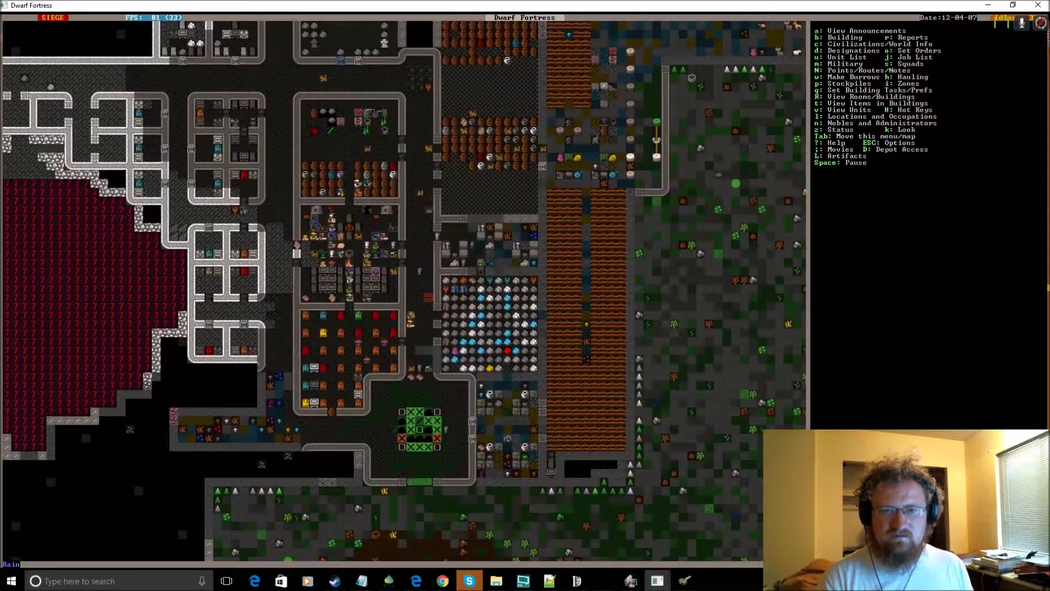
key("Right")
scroll(402, 287, "down", 1)
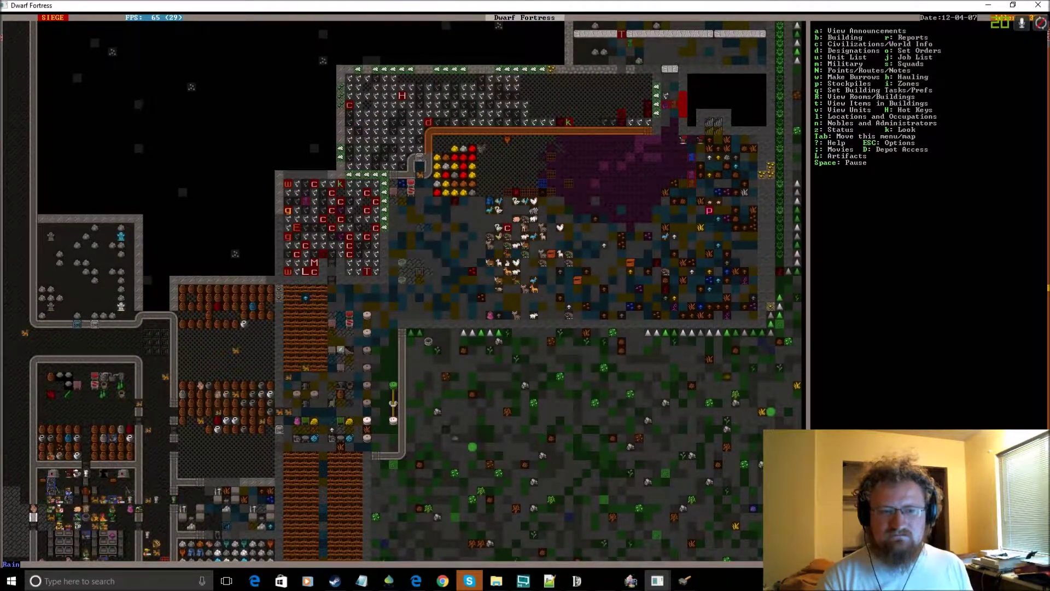
scroll(401, 287, "up", 1)
scroll(403, 288, "down", 1)
scroll(402, 287, "down", 1)
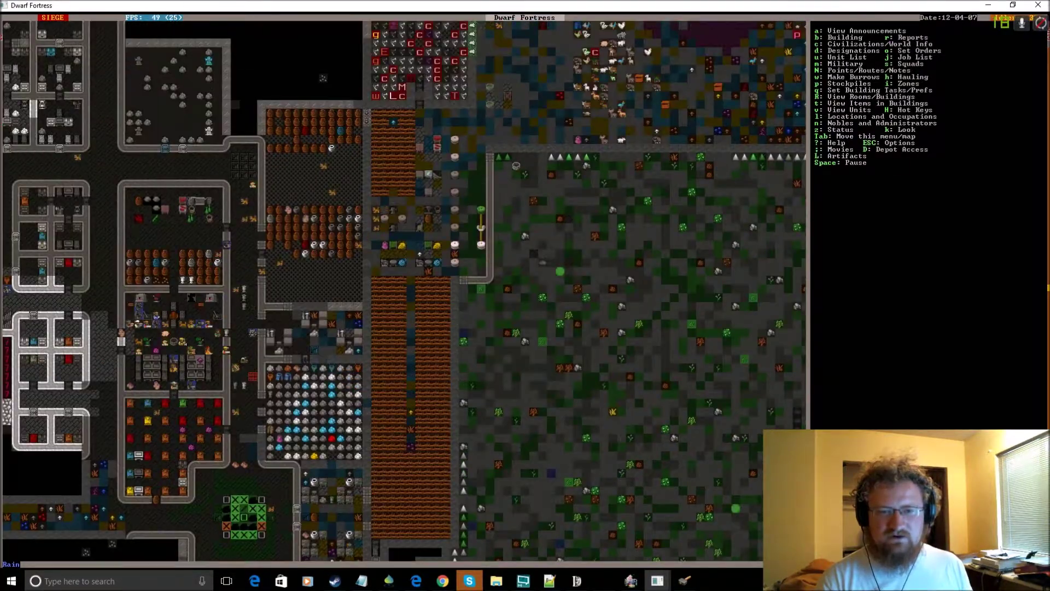
key("z")
- Browse the fortress stocks down to the individual prepared meal items, then close them
key("Tab")
key("Down")
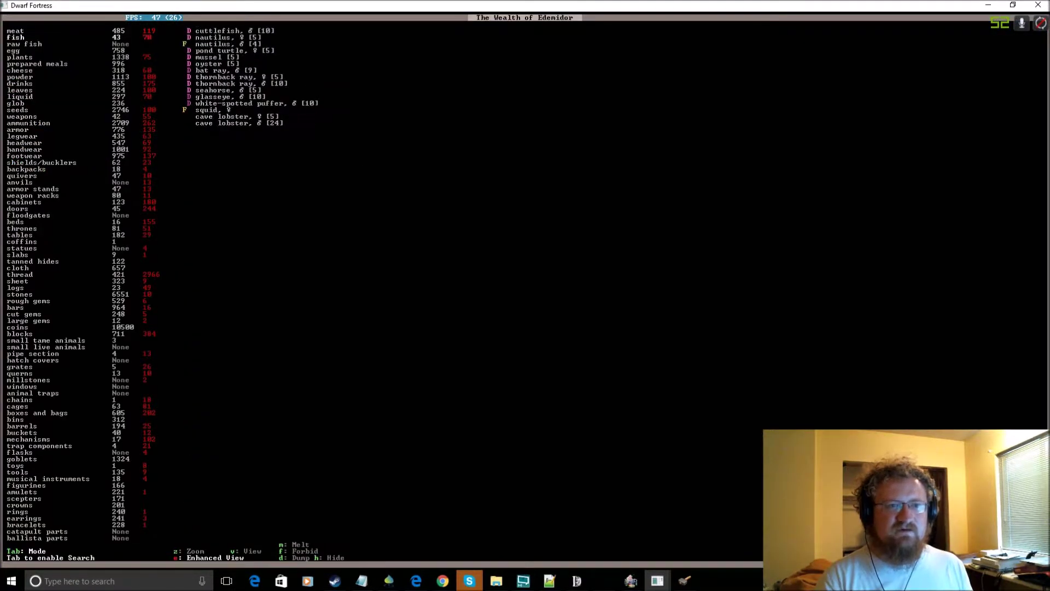
key("Up")
key("Down")
key("Down")
key("Down")
key("Down")
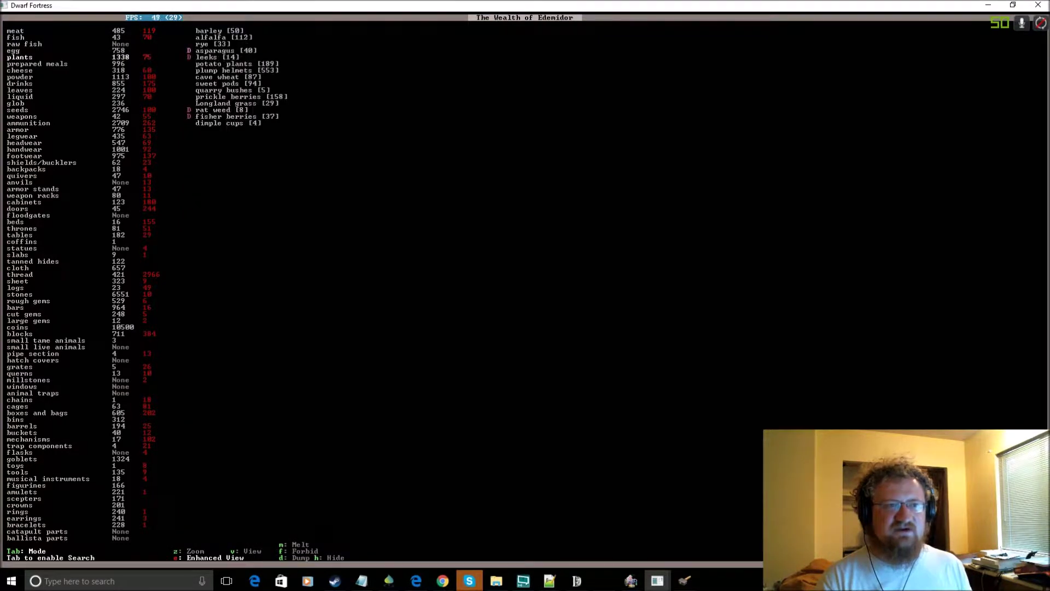
key("Down")
key("Right")
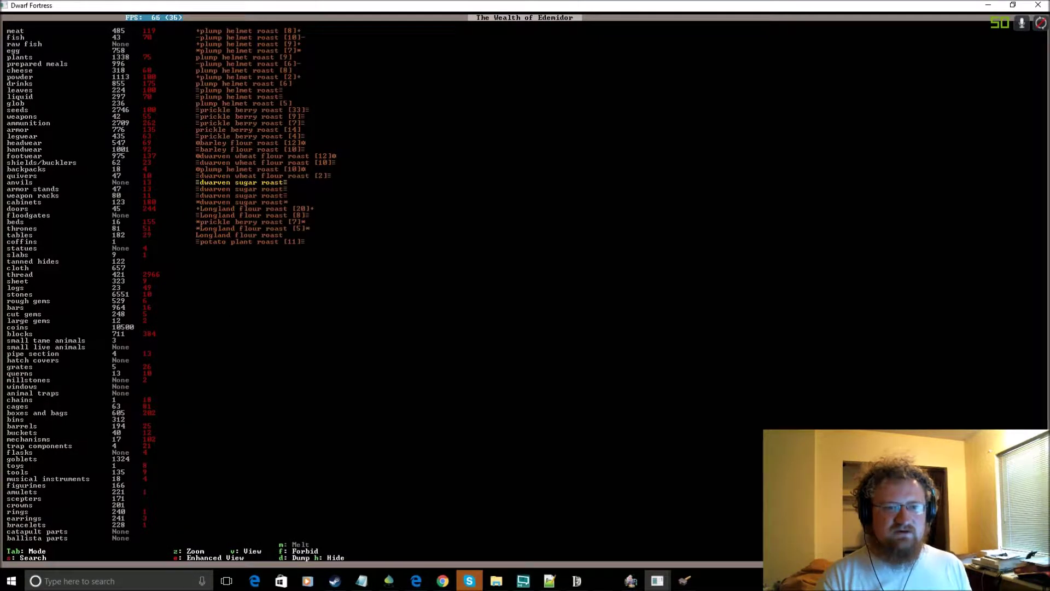
key("Escape")
key("Escape")
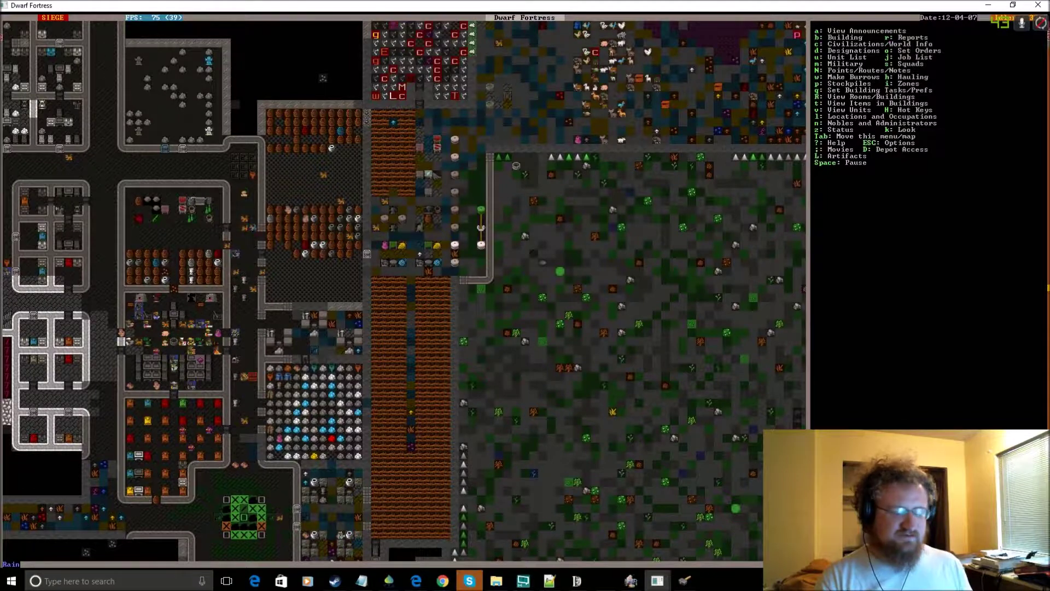
- Reopen and close the status overview, then shift the map north
key("z")
key("Escape")
key("shift+Up")
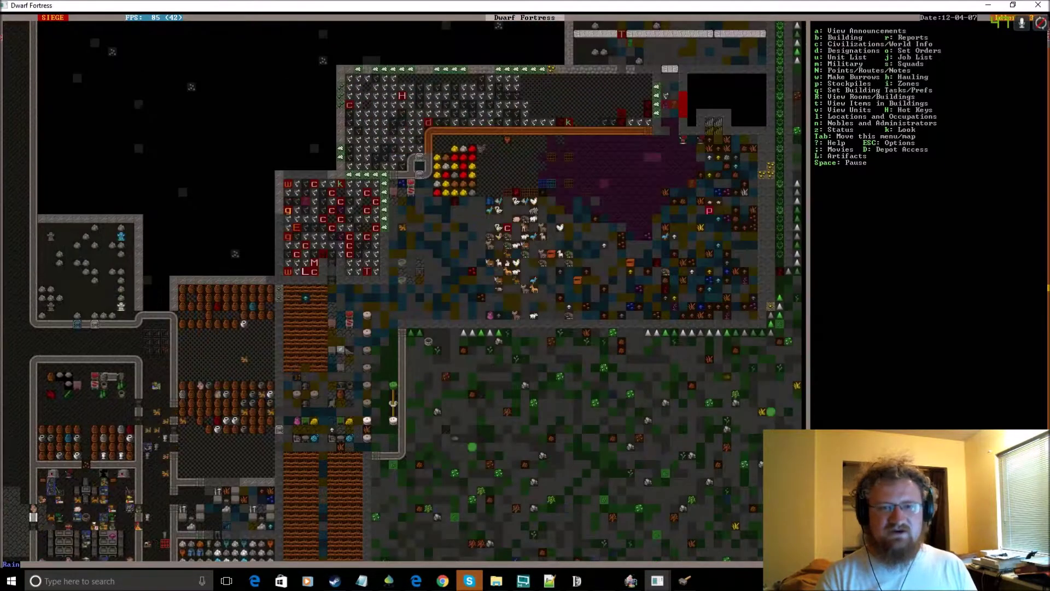
key("shift+Up")
- Dismiss the citizens list, switch levels and pan across the living quarters toward the farm plots
key("u")
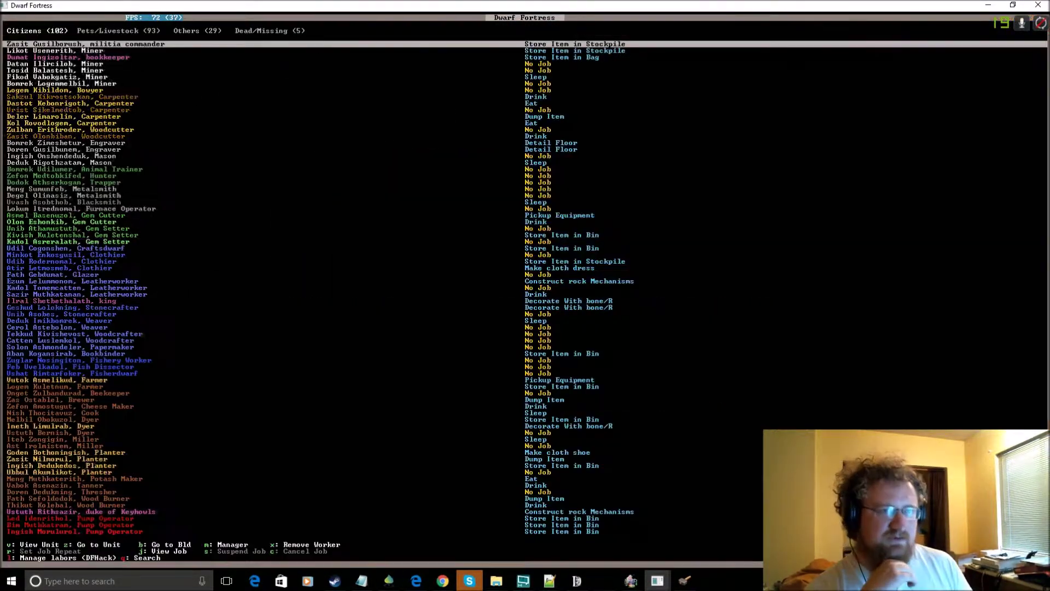
key("Escape")
key("shift+Up")
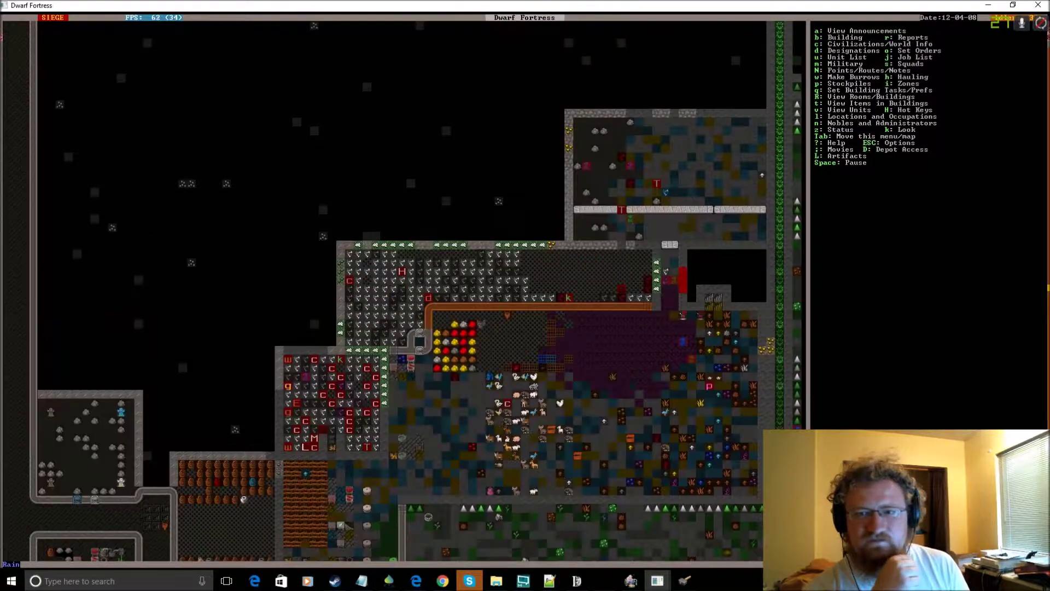
key("greater")
key("shift+Left")
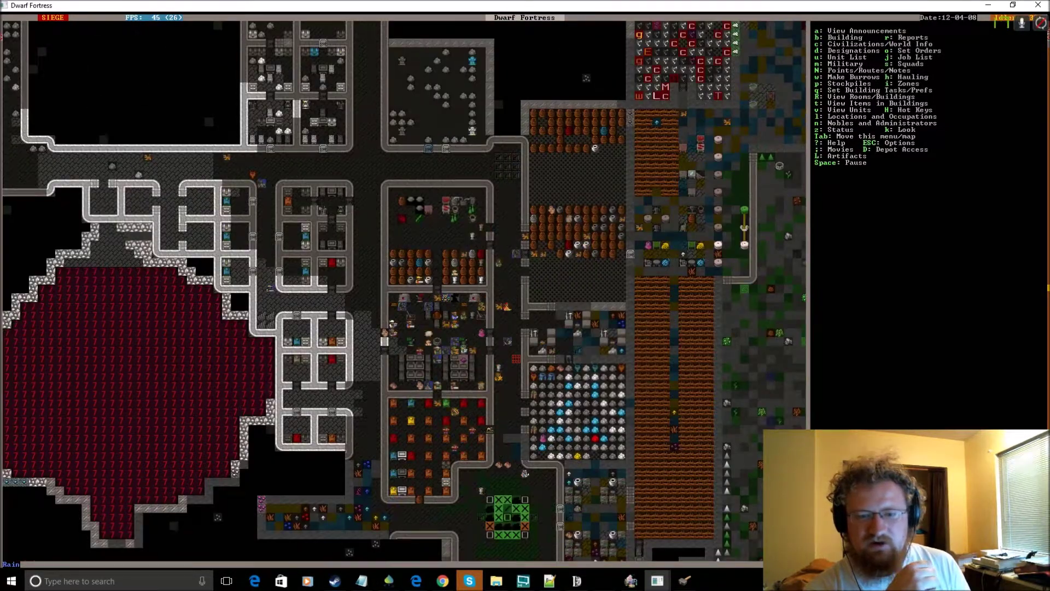
key("shift+Up")
key("shift+Up")
key("shift+Right")
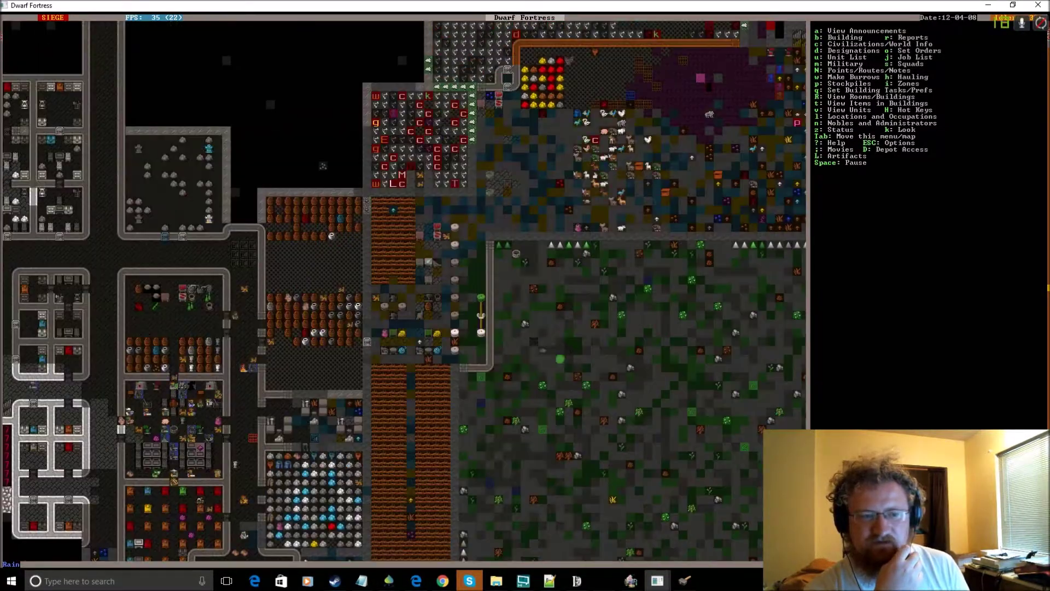
key("shift+Up")
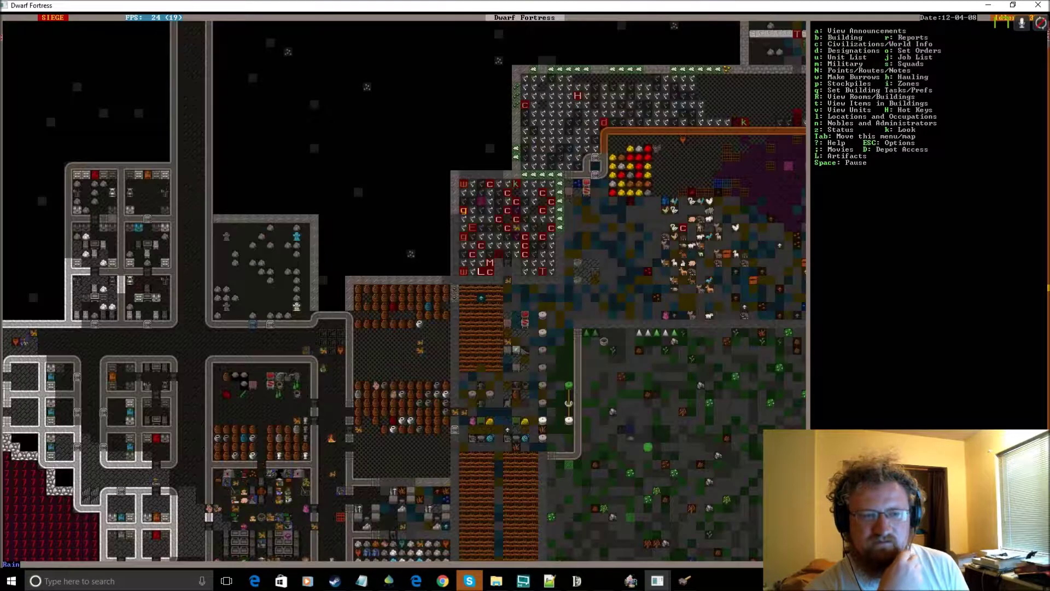
key("shift+Left")
key("shift+Up")
key("shift+Up")
key("shift+Up")
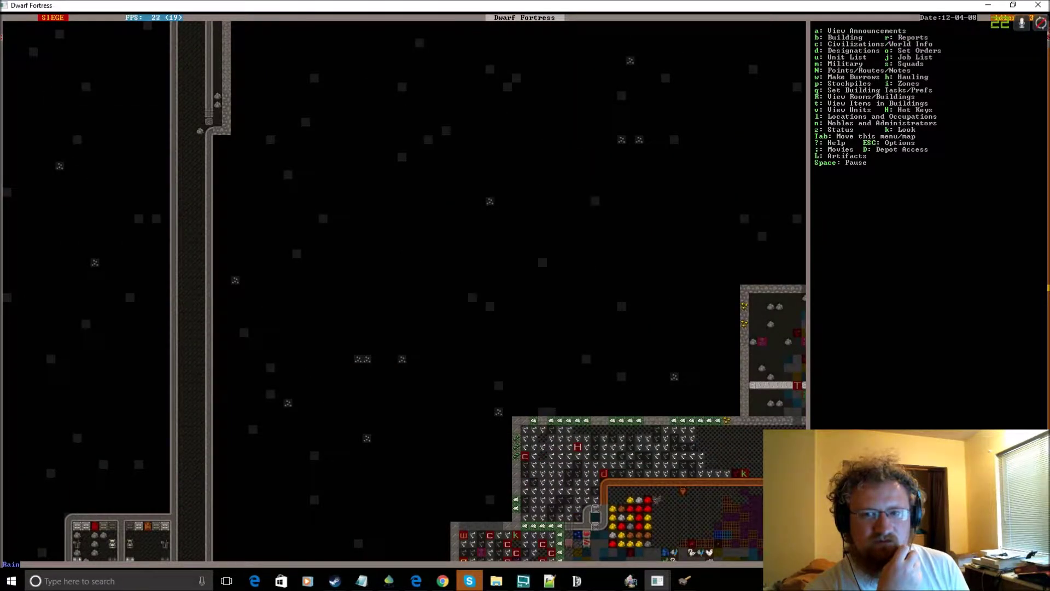
- Pan back over the southern fields, center on the central halls and pause the game
key("shift+Down")
key("shift+Down")
key("shift+Right")
key("shift+Right")
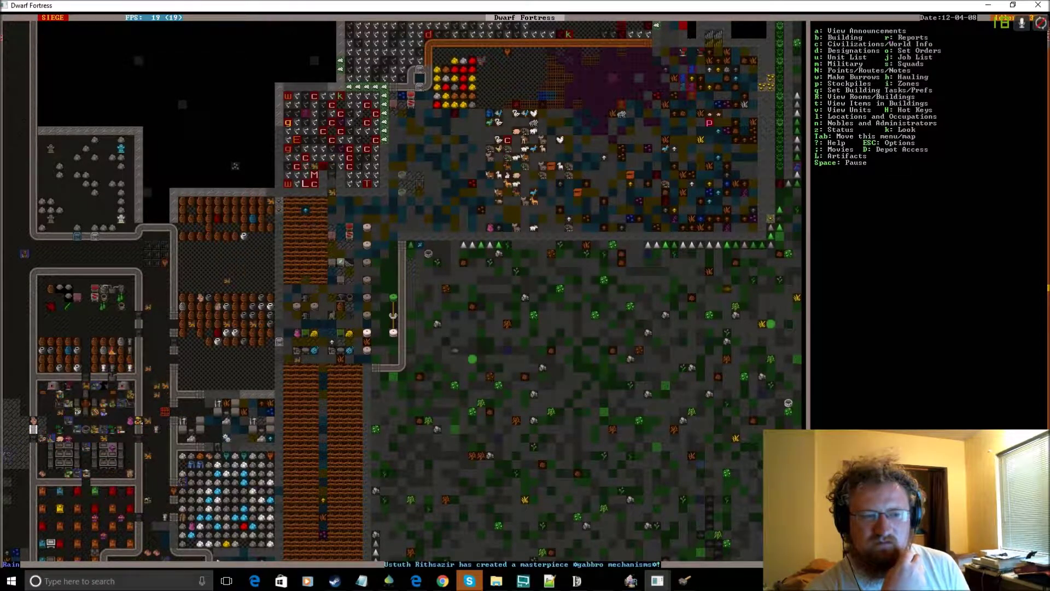
key("shift+Down")
key("shift+Up")
key("shift+Left")
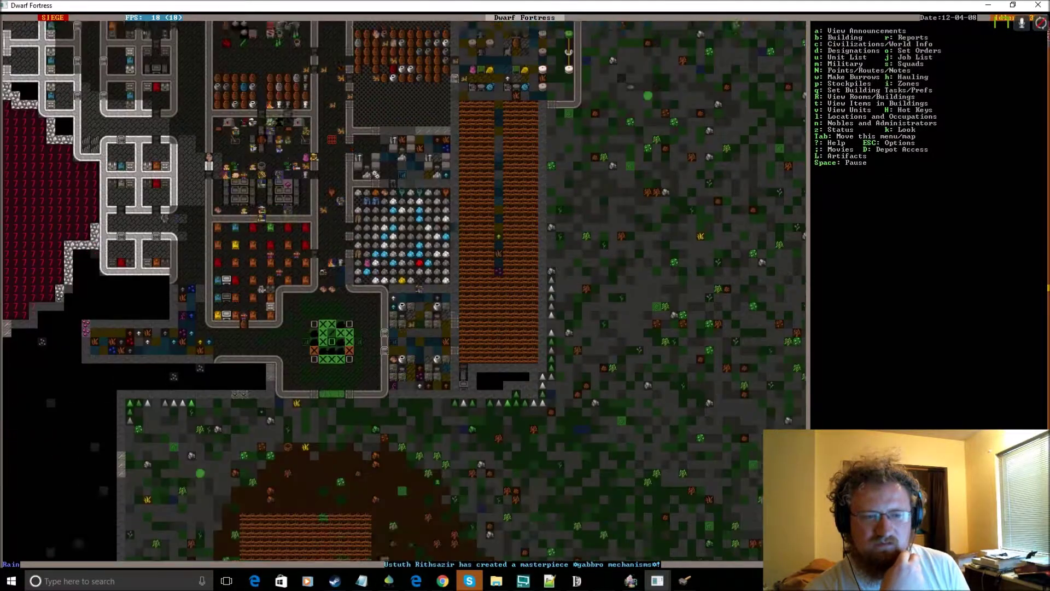
key("shift+Down")
key("shift+Up")
key("shift+Up")
key("shift+Left")
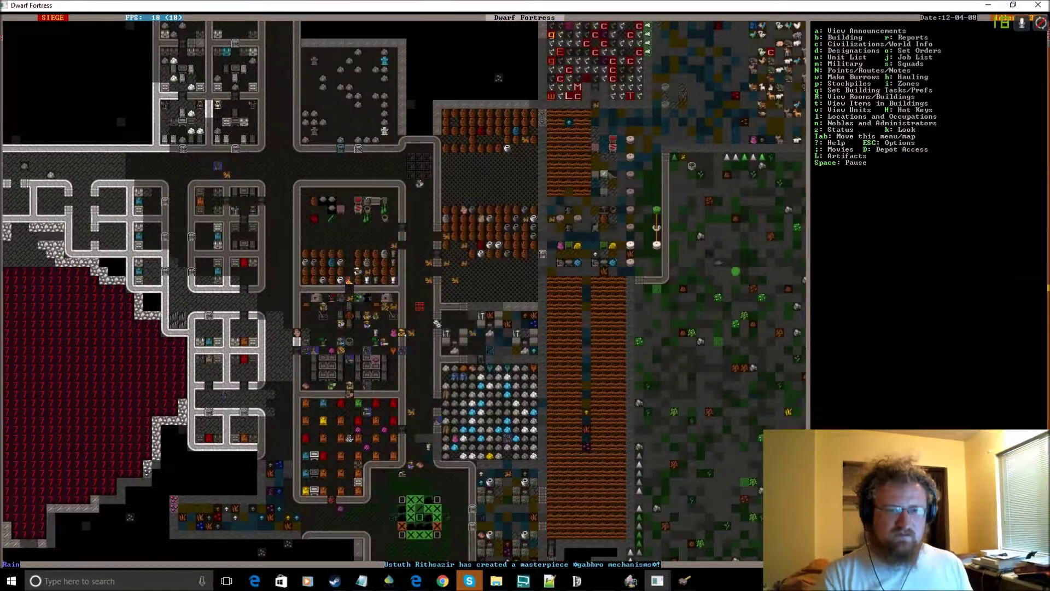
key("q")
- Inspect the slate lever and preview the granite and slate bridges it can link to
key("Up")
key("Right")
key("Down")
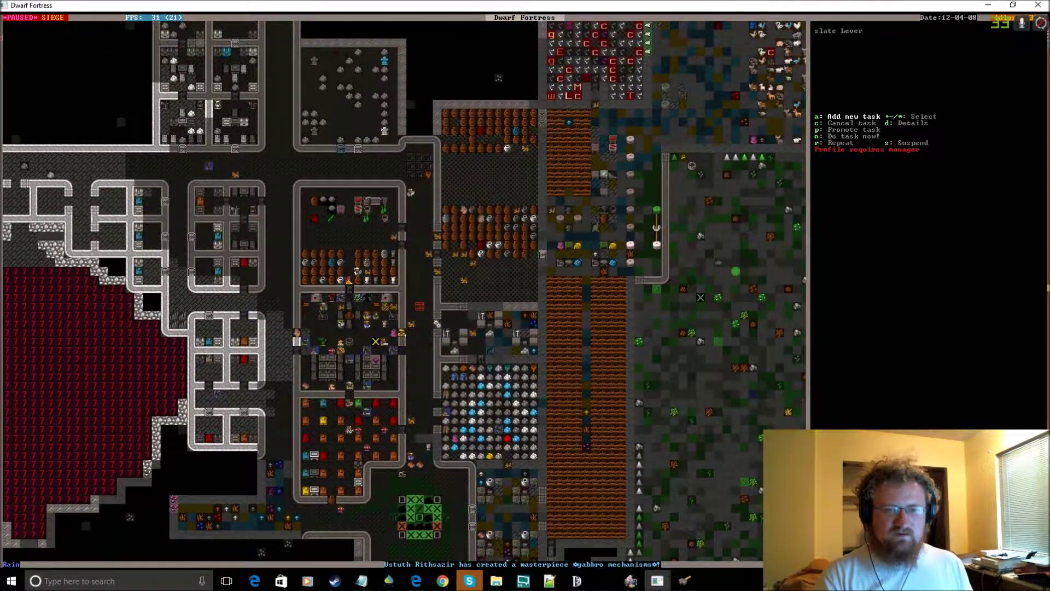
key("a")
key("b")
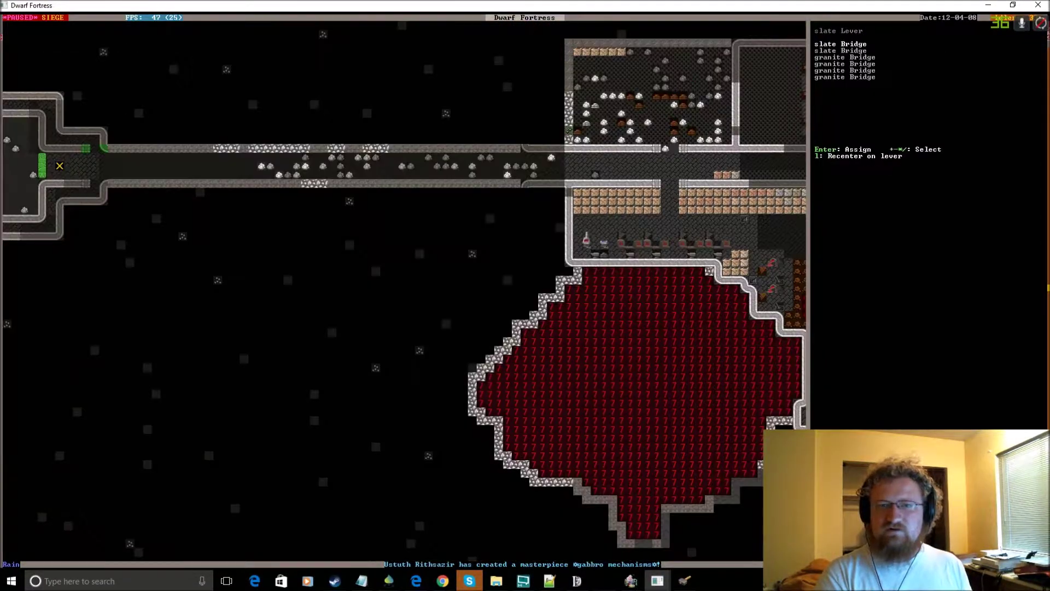
key("Down")
key("Down")
key("Down")
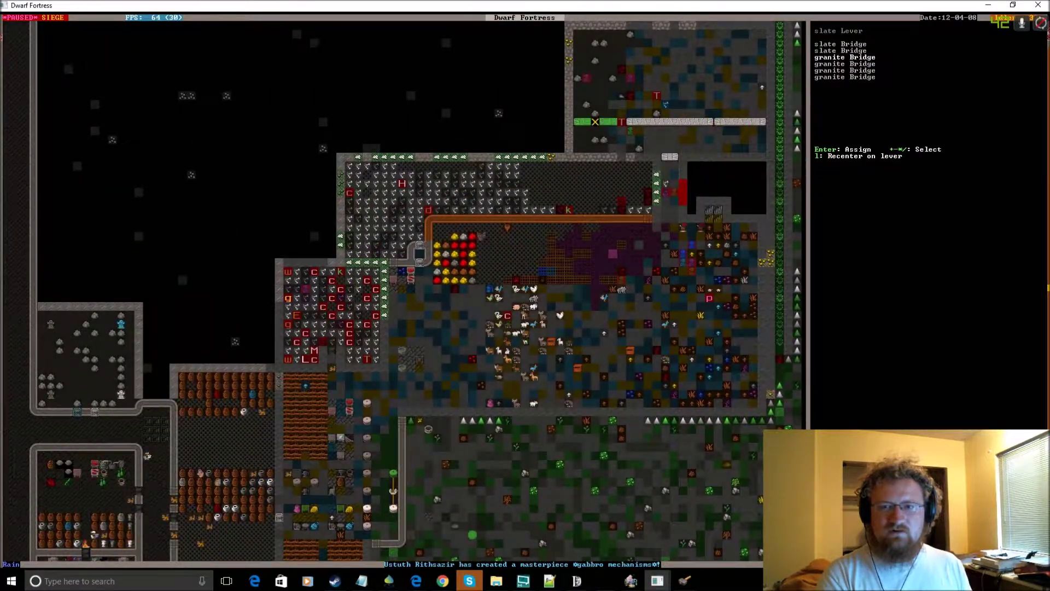
key("Up")
key("Up")
key("Return")
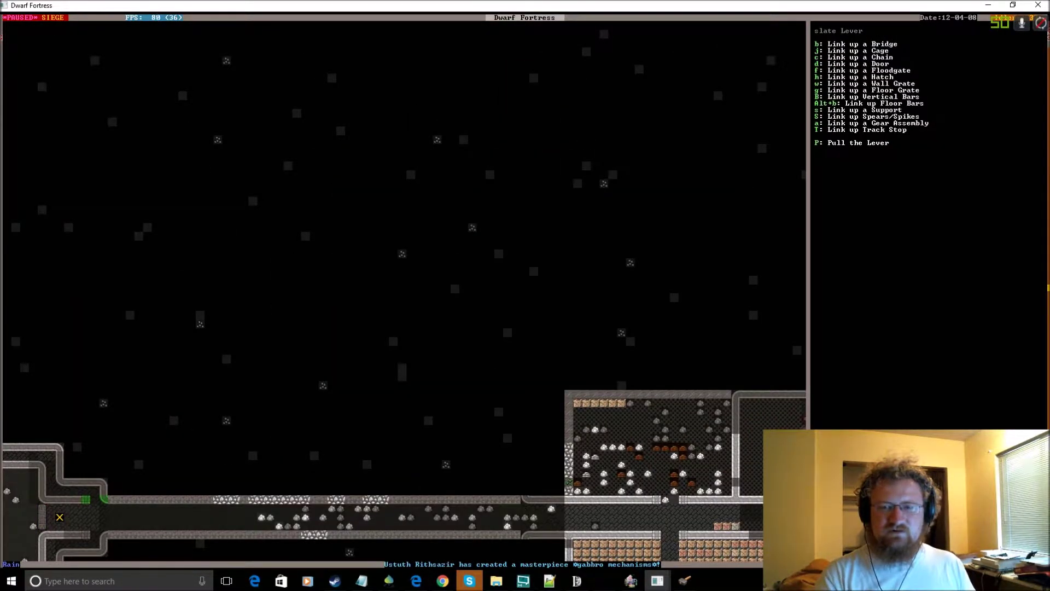
key("Escape")
key("Escape")
key("space")
scroll(402, 288, "down", 3)
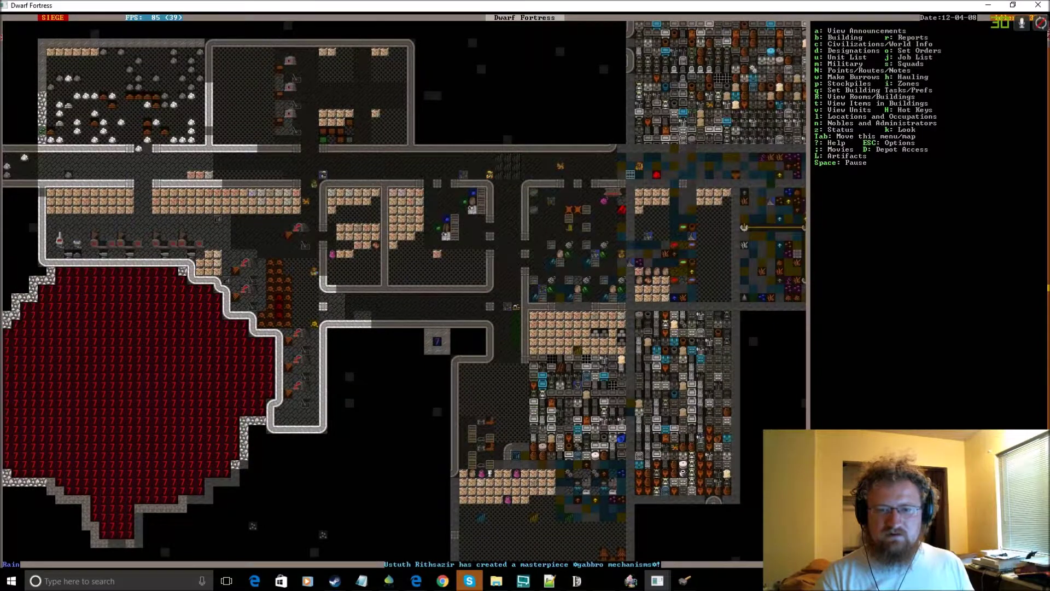
- Re-inspect the slate lever and preview the granite, steel and slate bridges in its list
key("Down")
key("q")
scroll(402, 288, "up", 3)
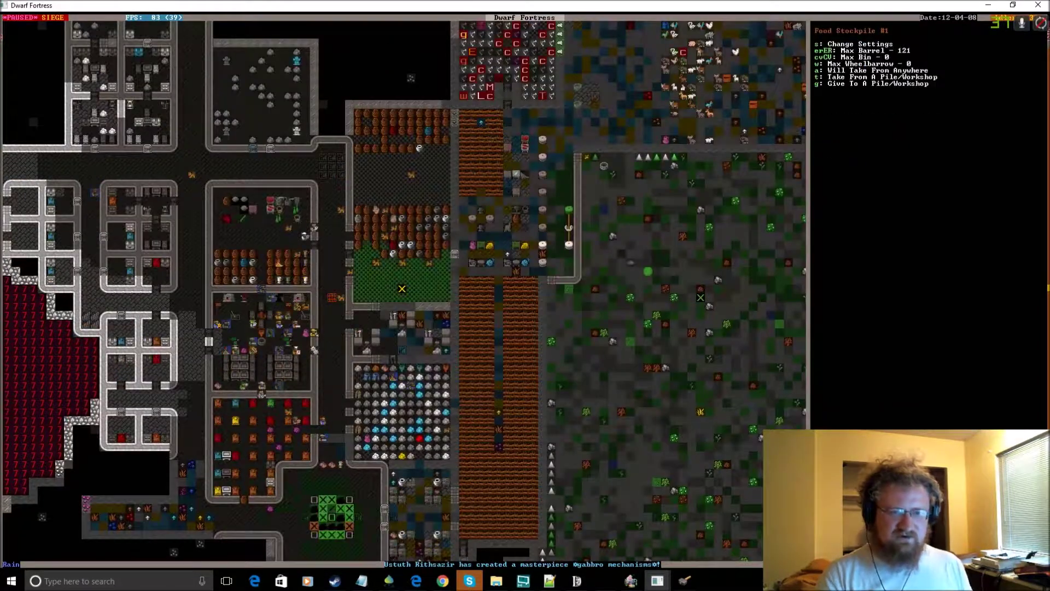
key("Left")
key("Left")
key("Left")
key("Down")
key("Down")
key("Up")
key("Right")
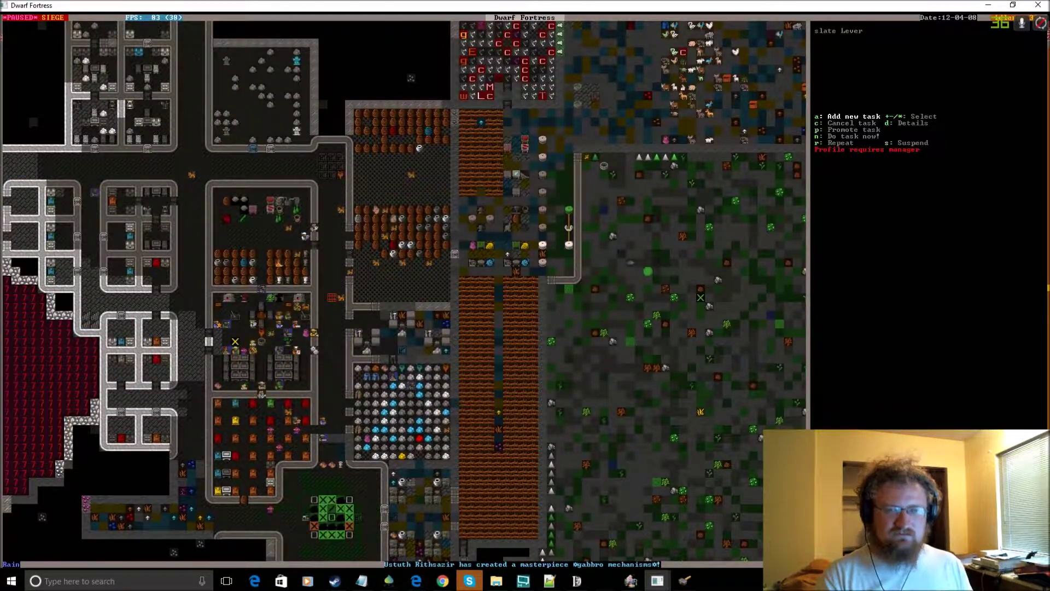
key("Return")
key("b")
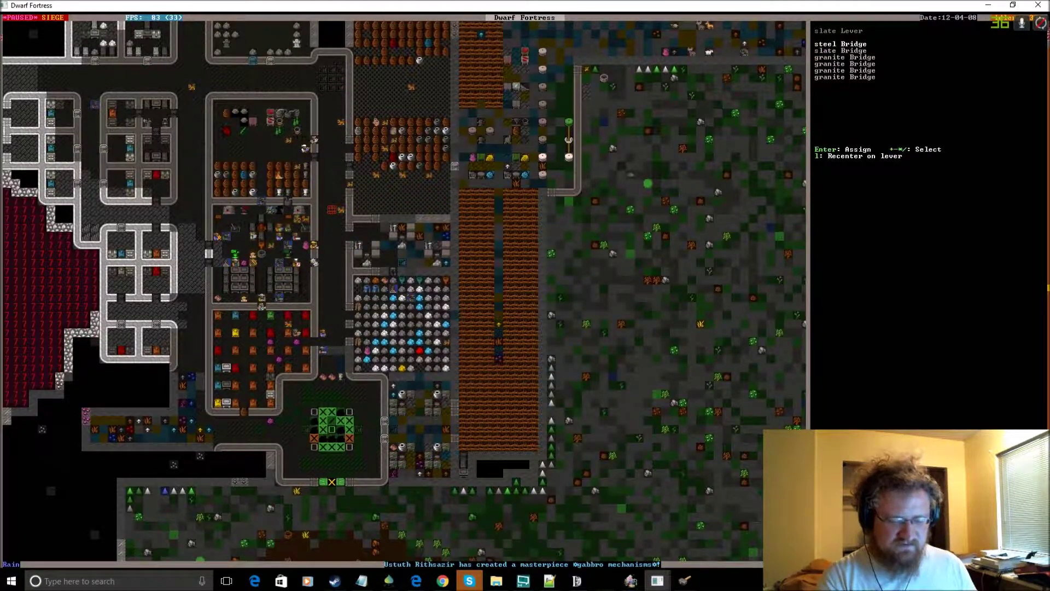
key("minus")
key("plus")
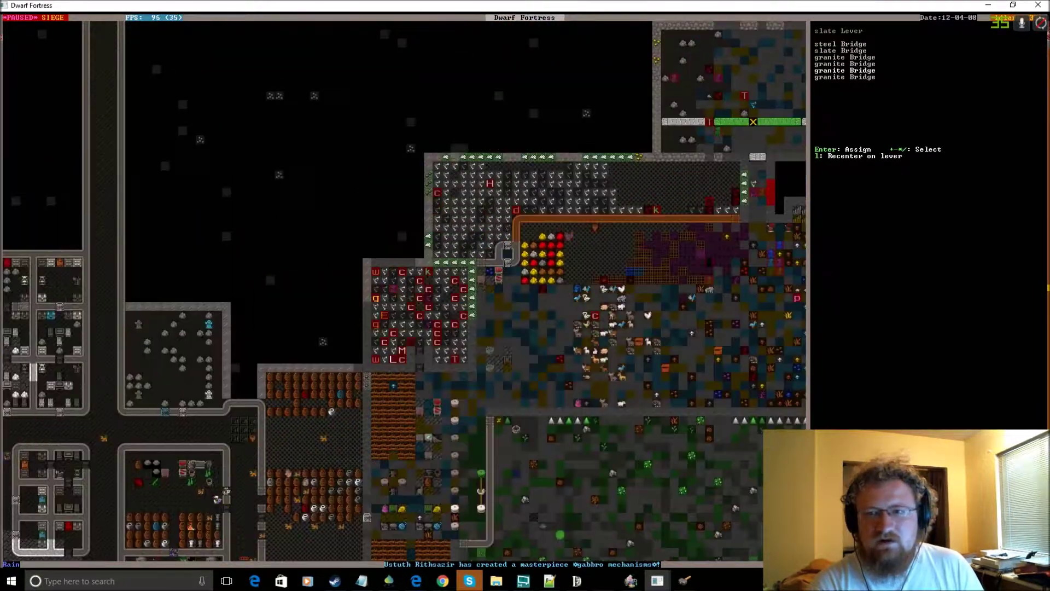
key("plus")
key("plus")
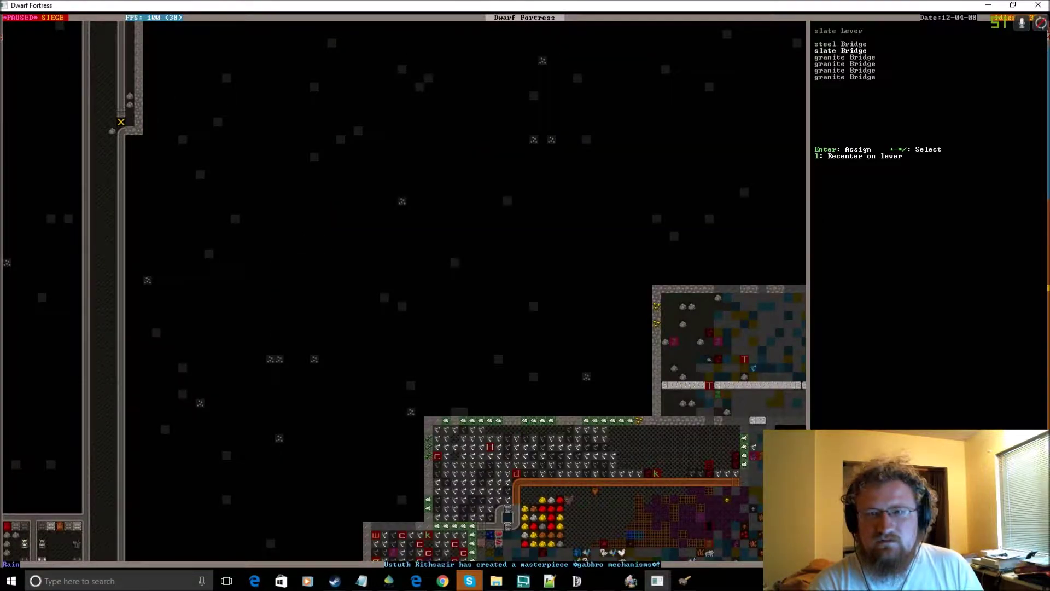
key("plus")
key("plus")
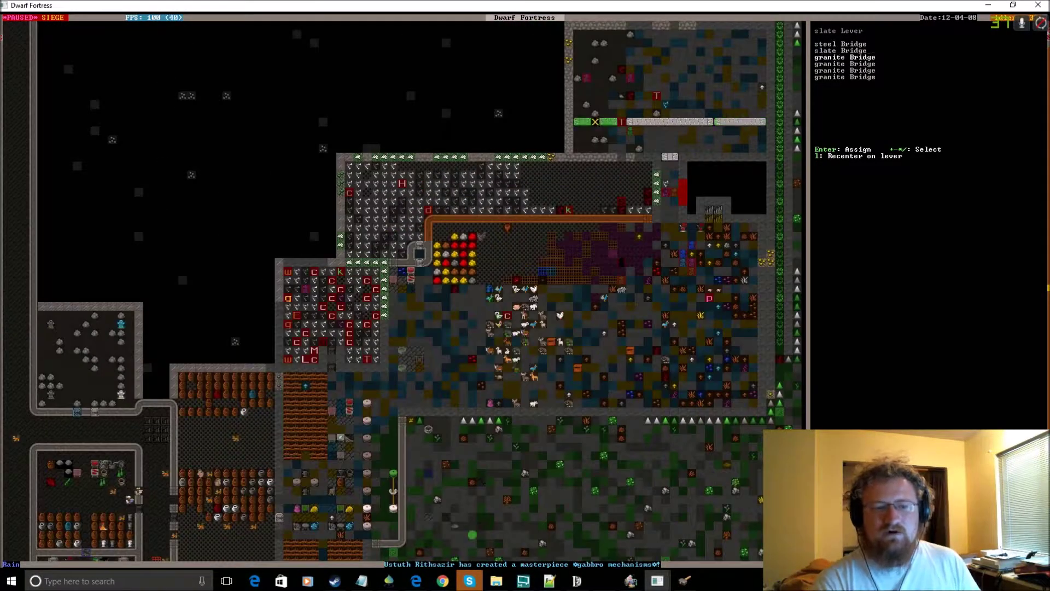
key("Return")
key("Return")
key("Return")
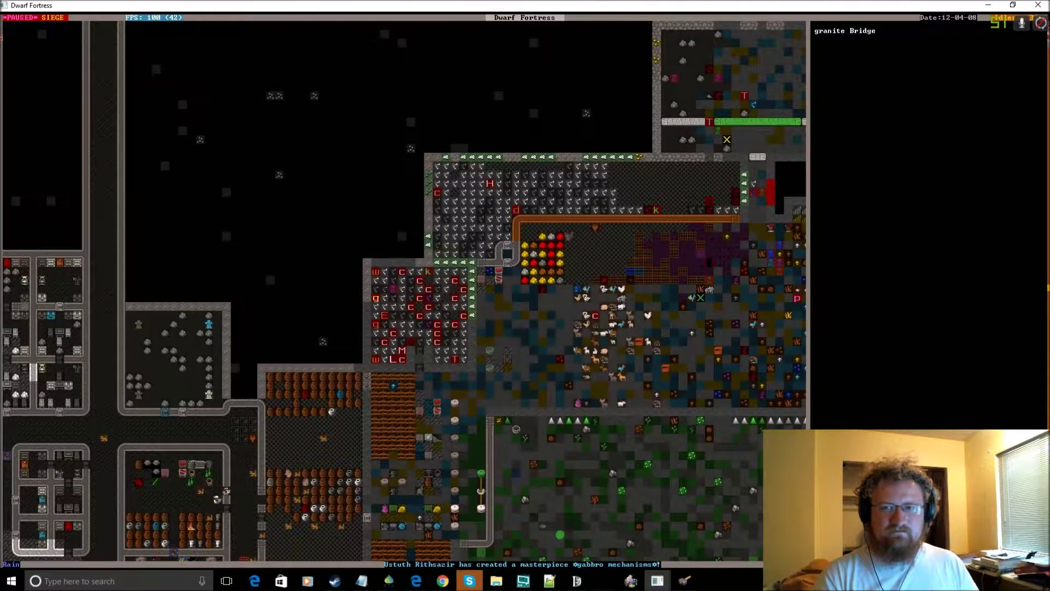
key("Escape")
- Query a living-quarters room and nearby buildings, including the wood furnace workshop
key("q")
key("F1")
key("r")
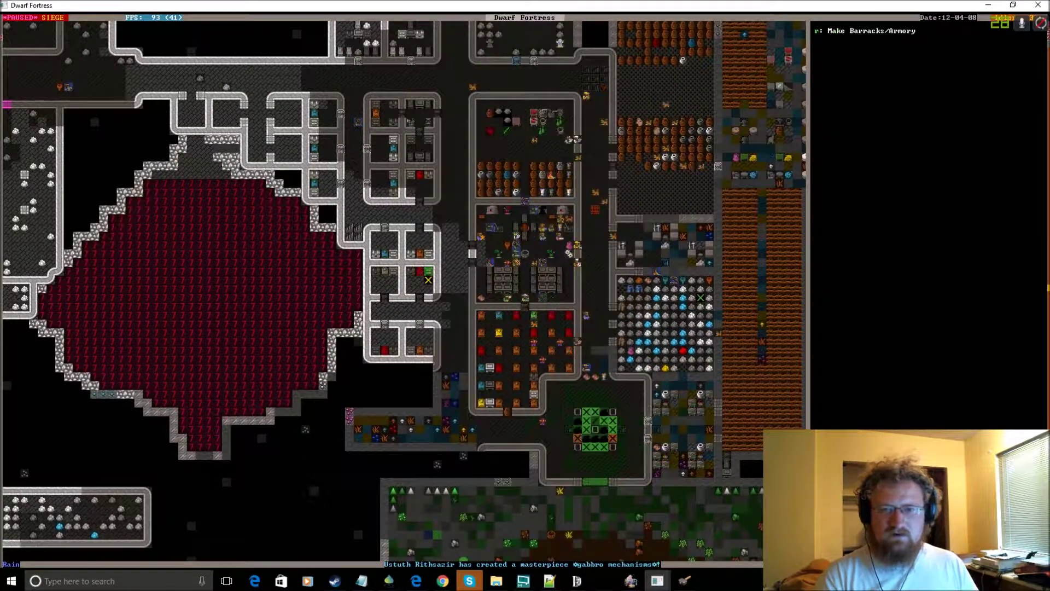
key("Up")
key("Right")
key("Up")
key("Right")
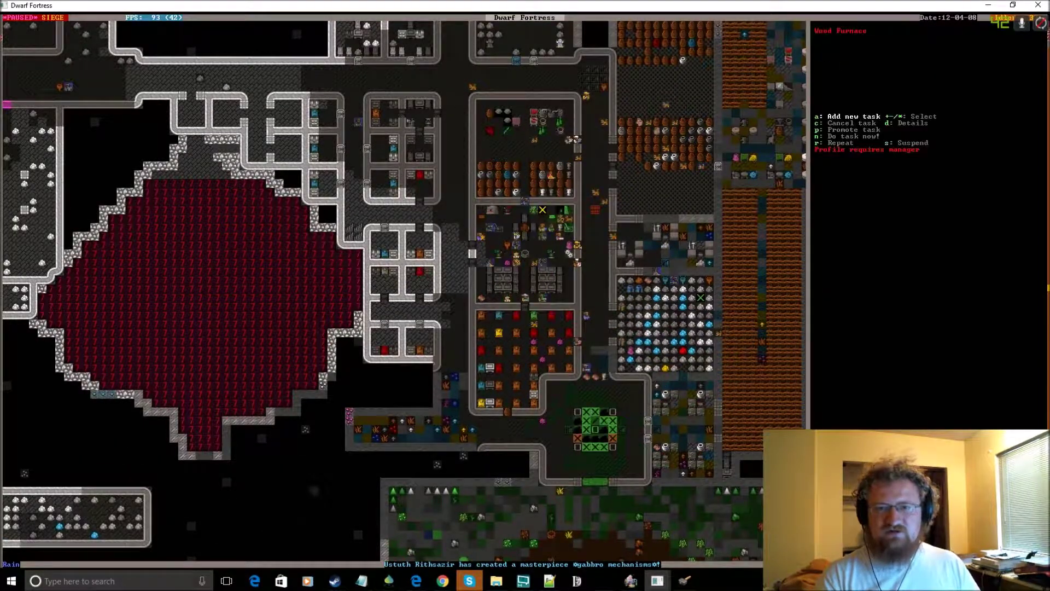
key("z")
key("Escape")
- Check the basalt lever's linkable bridge list, then view the food stockpile on another level
key("Left")
key("Left")
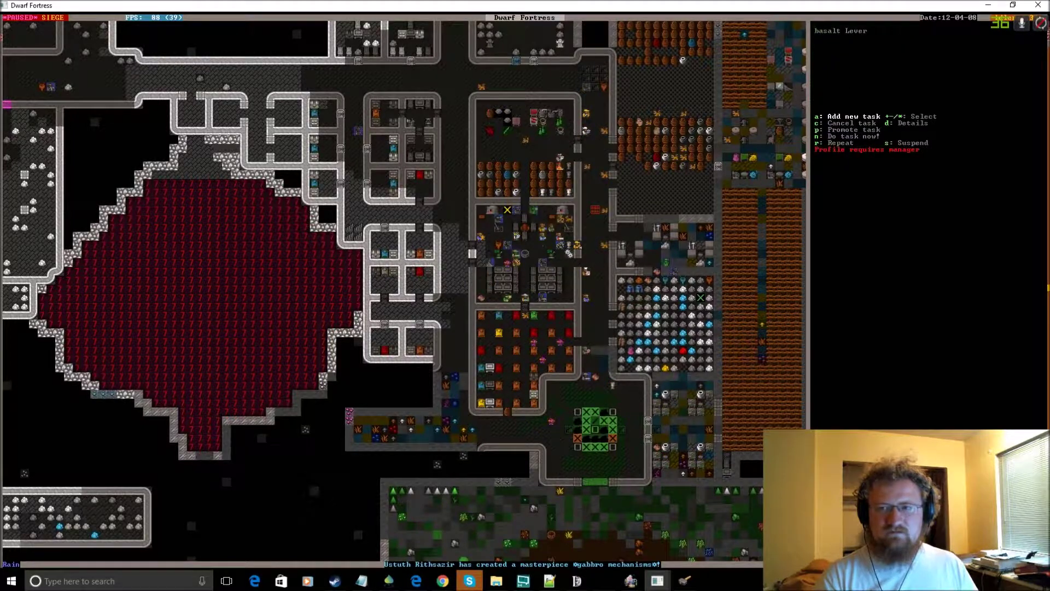
key("a")
key("b")
key("Down")
key("Down")
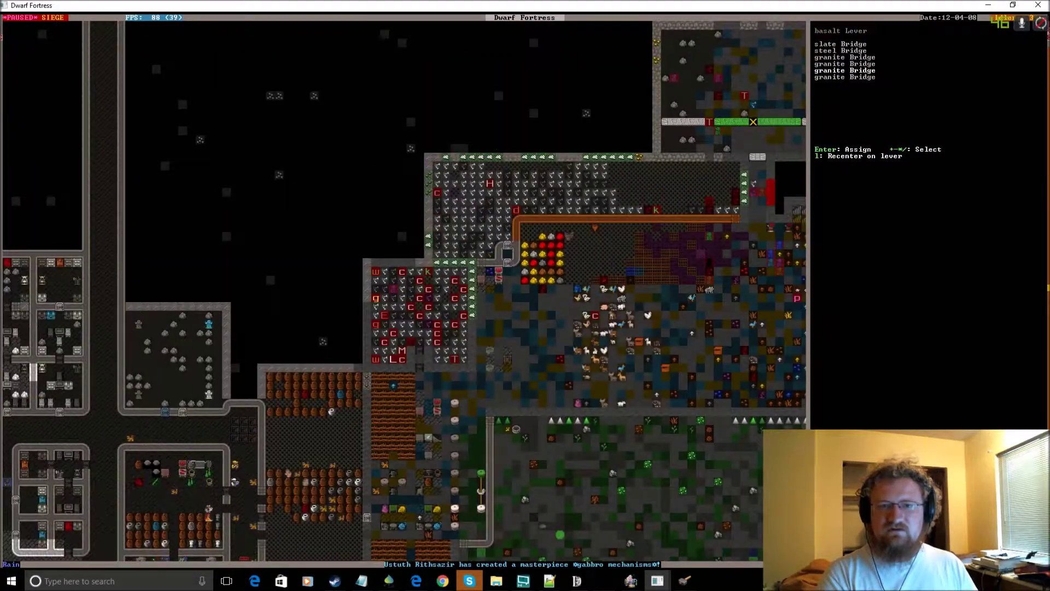
key("Down")
key("Down")
key("Down")
key("Escape")
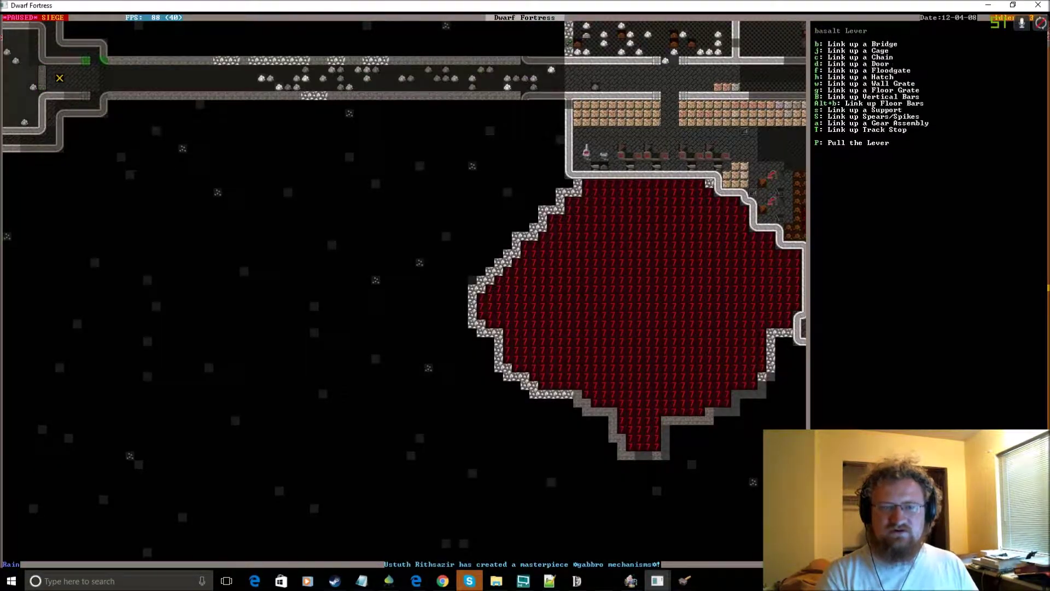
key("Escape")
key("shift+comma")
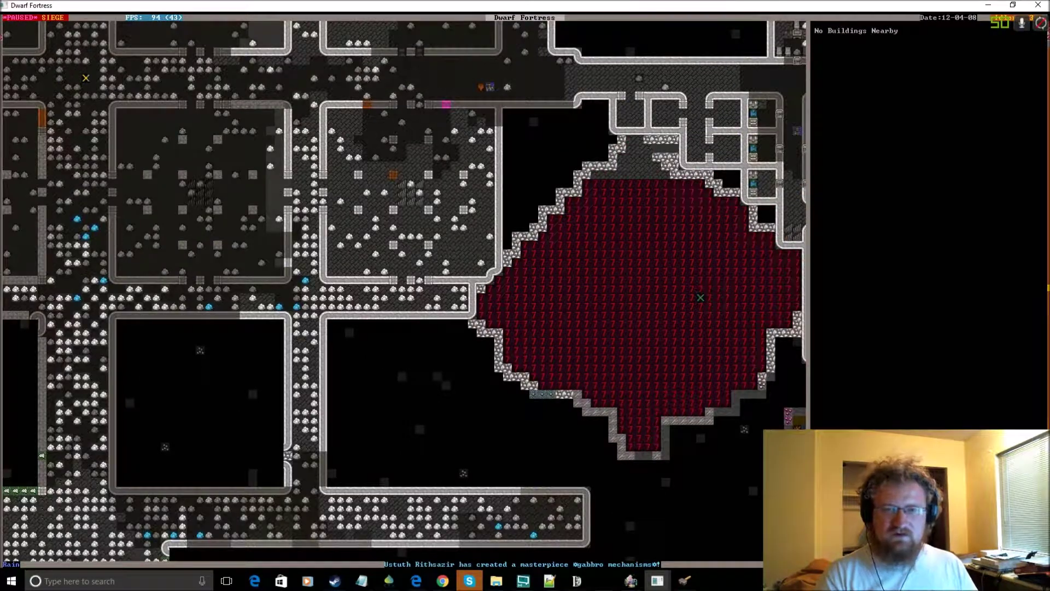
key("shift+Right")
key("shift+Right")
key("shift+Right")
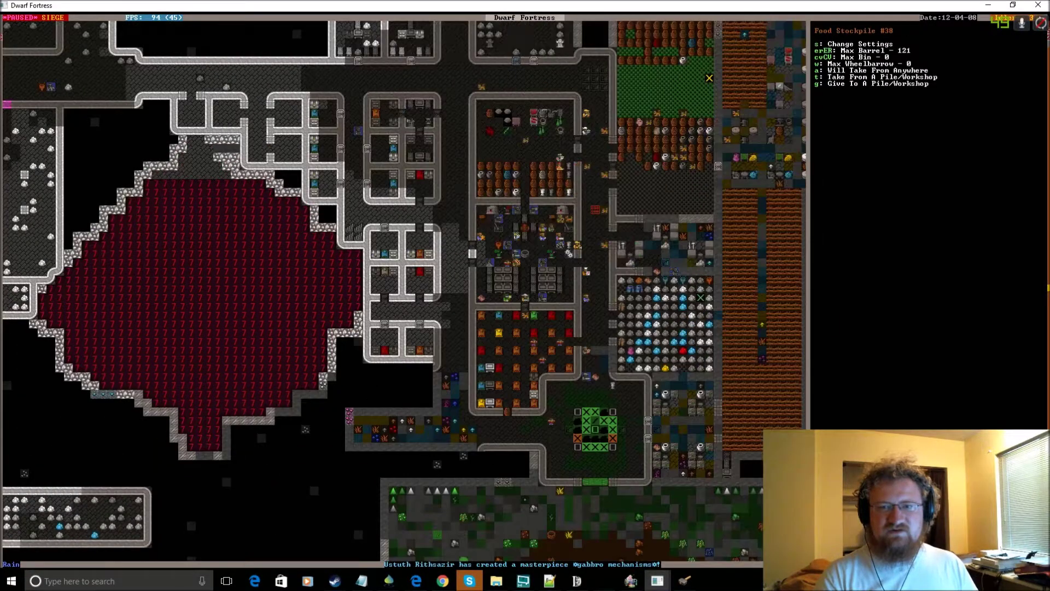
key("shift+Right")
- Queue a Pull the Lever task on the basalt lever and resume the game
key("shift+Left")
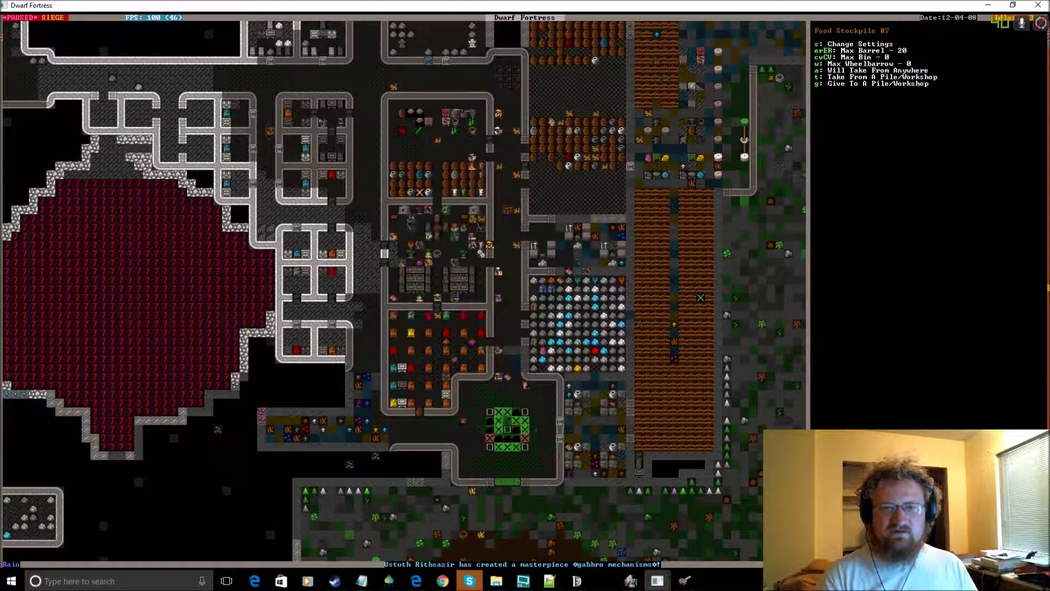
key("Down")
key("Down")
key("Down")
key("Left")
key("a")
key("shift+p")
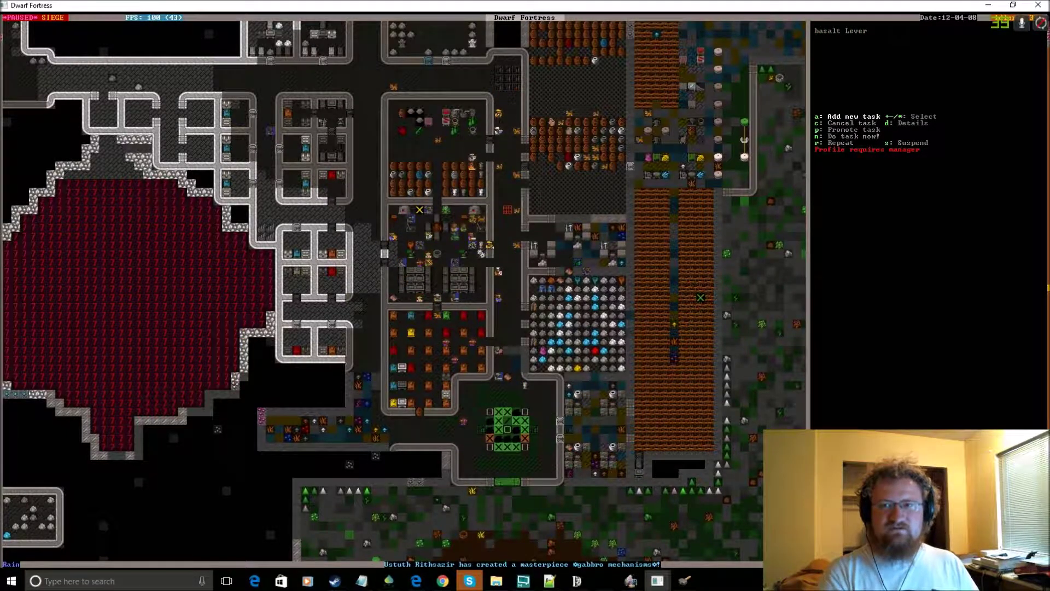
key("Escape")
key("space")
- Pan northwest over unexplored ground and back to the fortress workshops
key("shift+Up")
key("shift+Left")
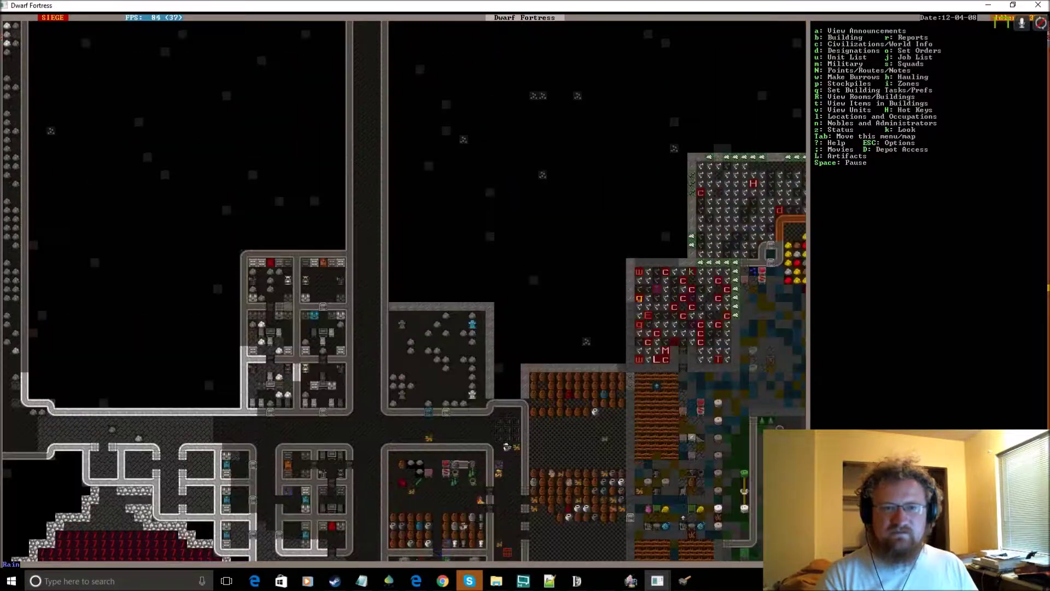
key("shift+Up")
key("shift+Left")
key("shift+Down")
key("shift+Right")
key("shift+Down")
key("shift+Right")
key("shift+Down")
key("shift+Right")
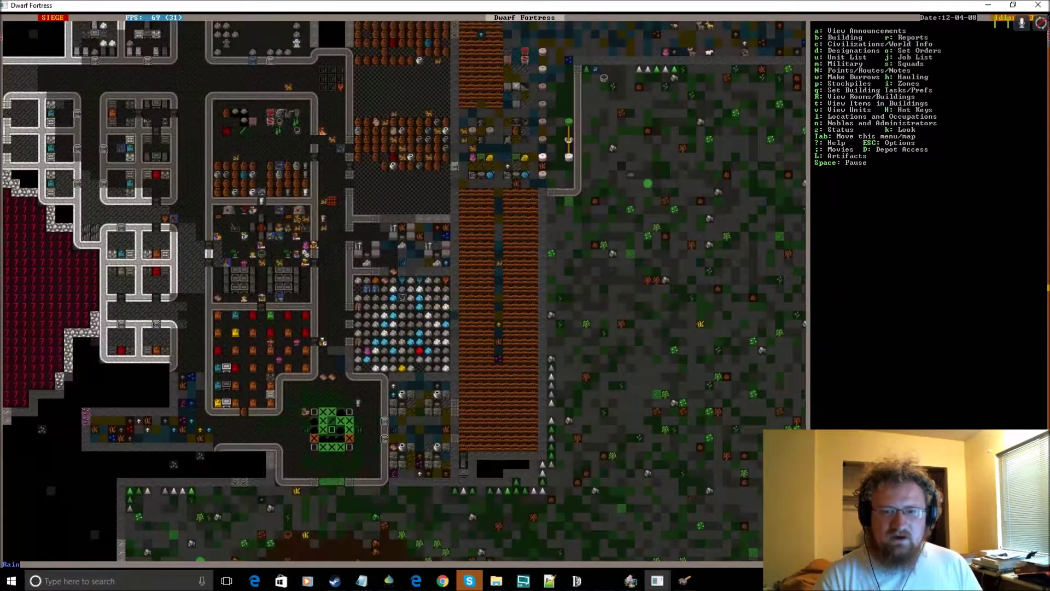
key("shift+Up")
key("shift+Up")
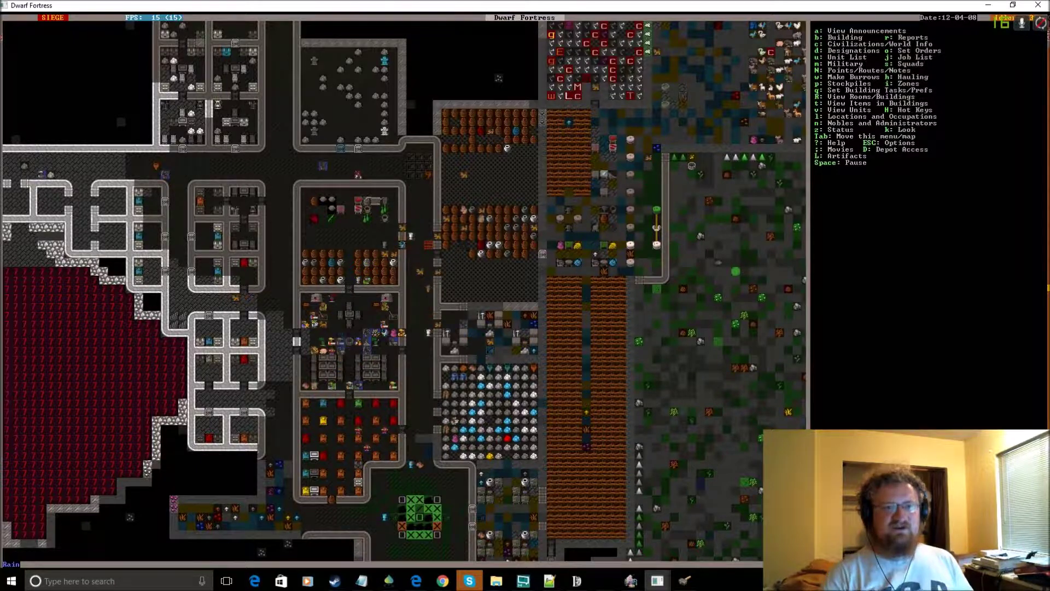
scroll(525, 247, "down", 1)
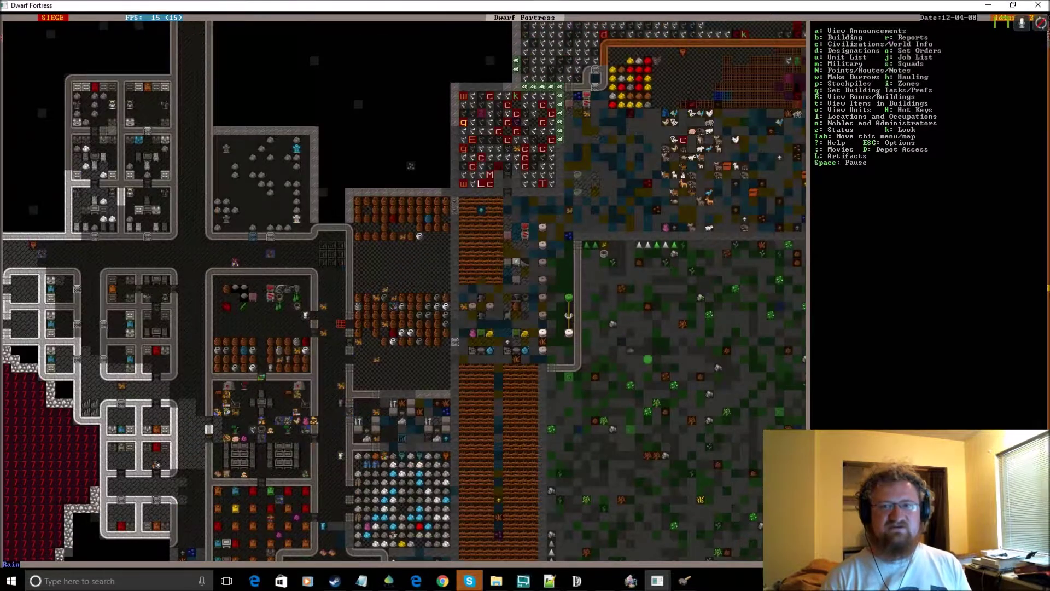
scroll(526, 247, "down", 1)
scroll(525, 246, "up", 2)
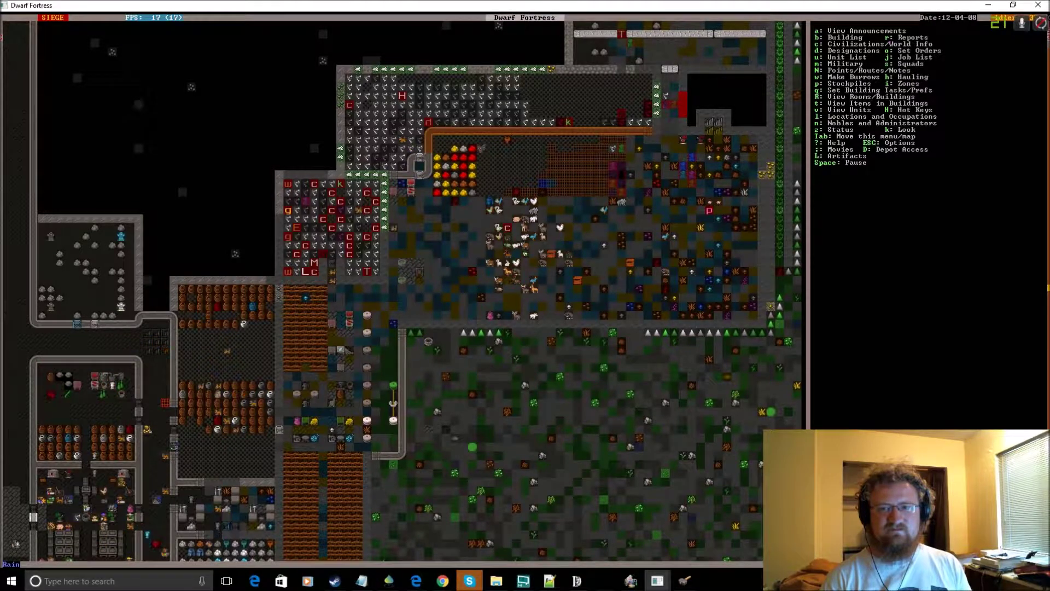
- Survey the western bedroom blocks and magma chamber, then open the citizens list with u
key("shift+Left")
key("shift+Left")
key("shift+Up")
key("shift+Left")
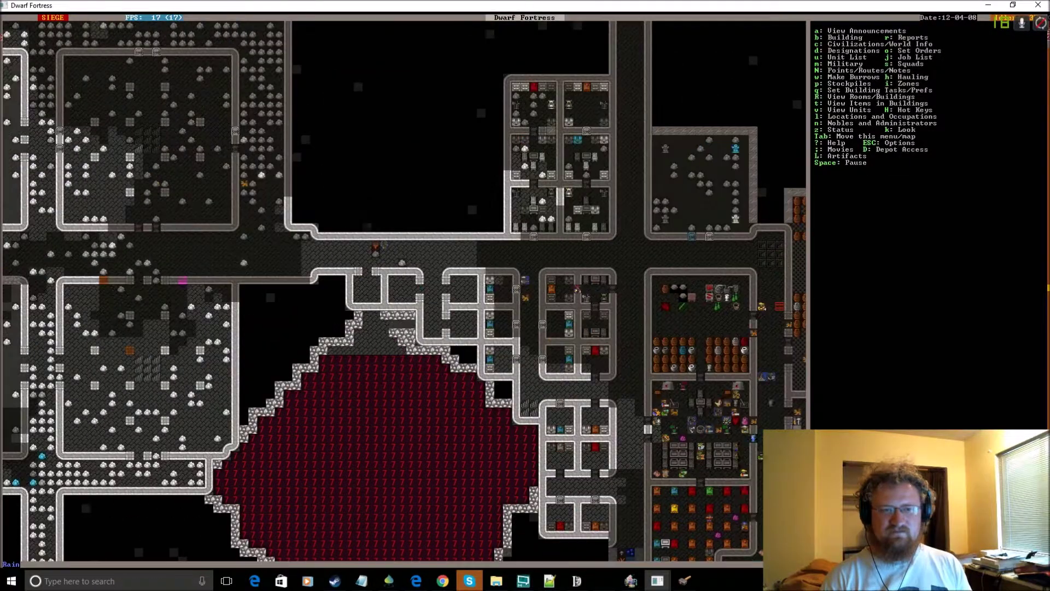
key("shift+Left")
key("shift+Left")
key("shift+Up")
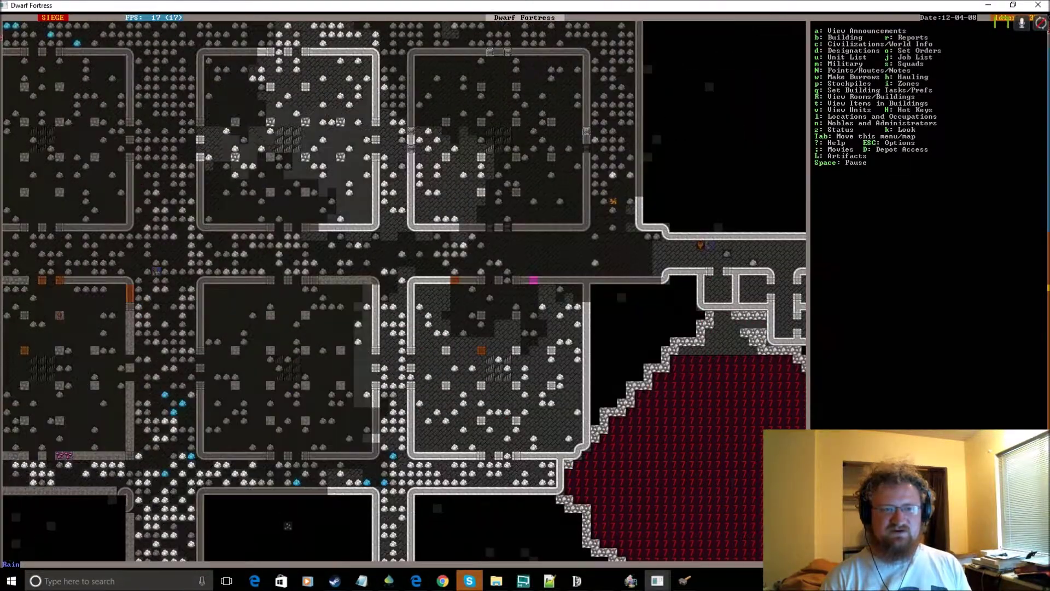
key("shift+Left")
key("shift+Down")
key("shift+Down")
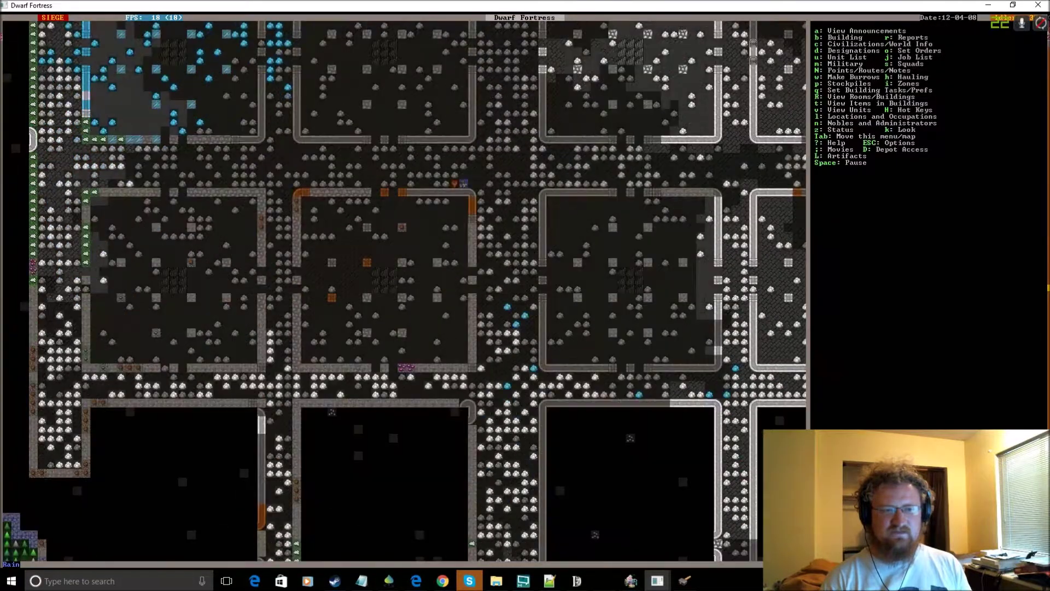
key("shift+Down")
key("shift+Down")
key("shift+Right")
key("shift+Right")
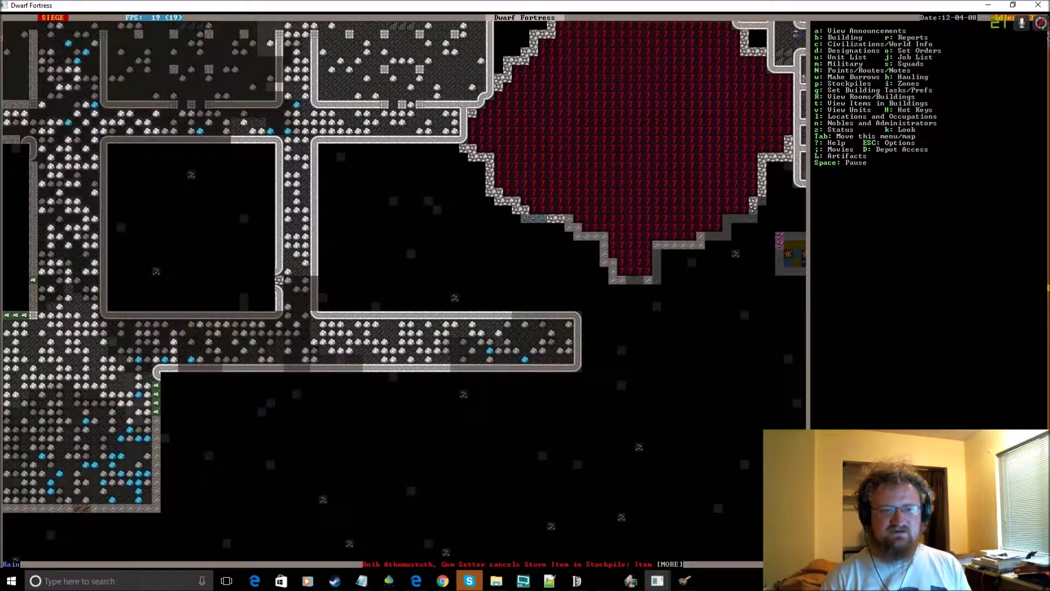
key("shift+Right")
key("shift+Left")
key("shift+Left")
key("q")
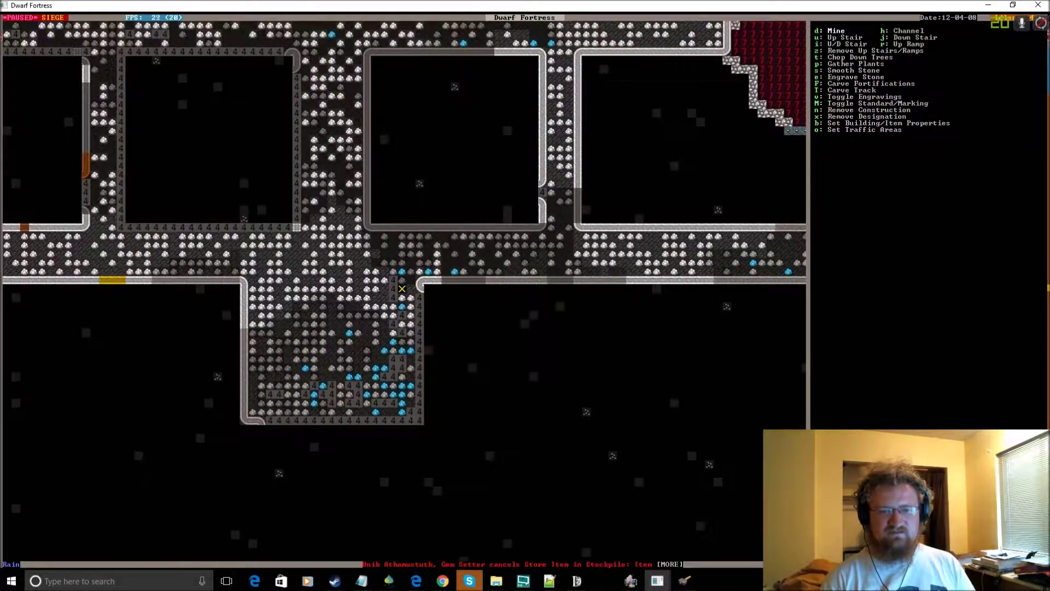
key("Escape")
scroll(402, 247, "down", 1)
scroll(402, 247, "down", 1)
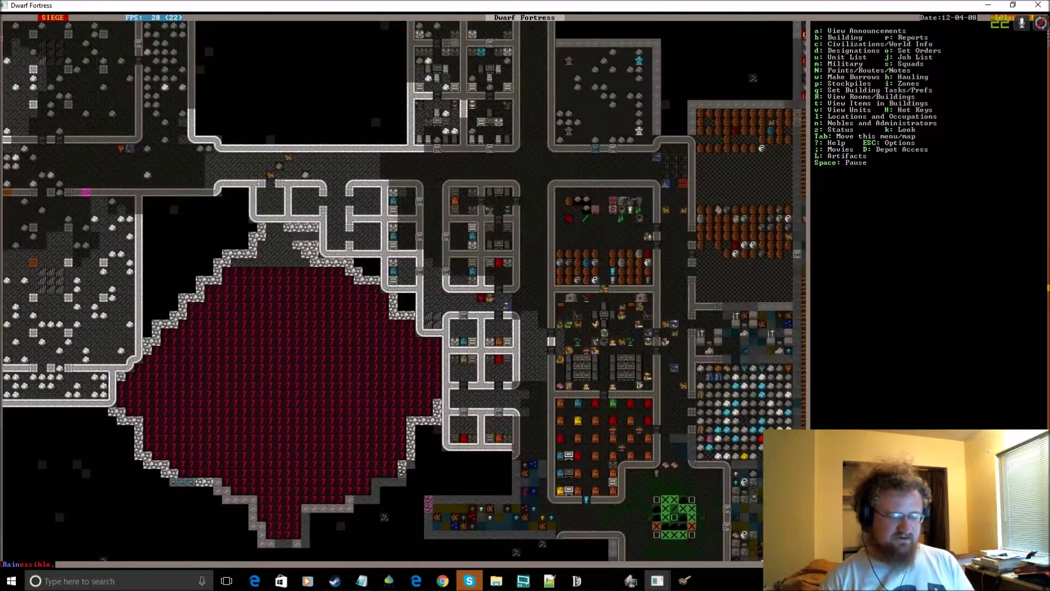
key("shift+Right")
key("u")
- Scroll the citizens list past Deler Limarolin, Carpenter, to the children, then return to the map
key("Down")
key("Down")
key("Down")
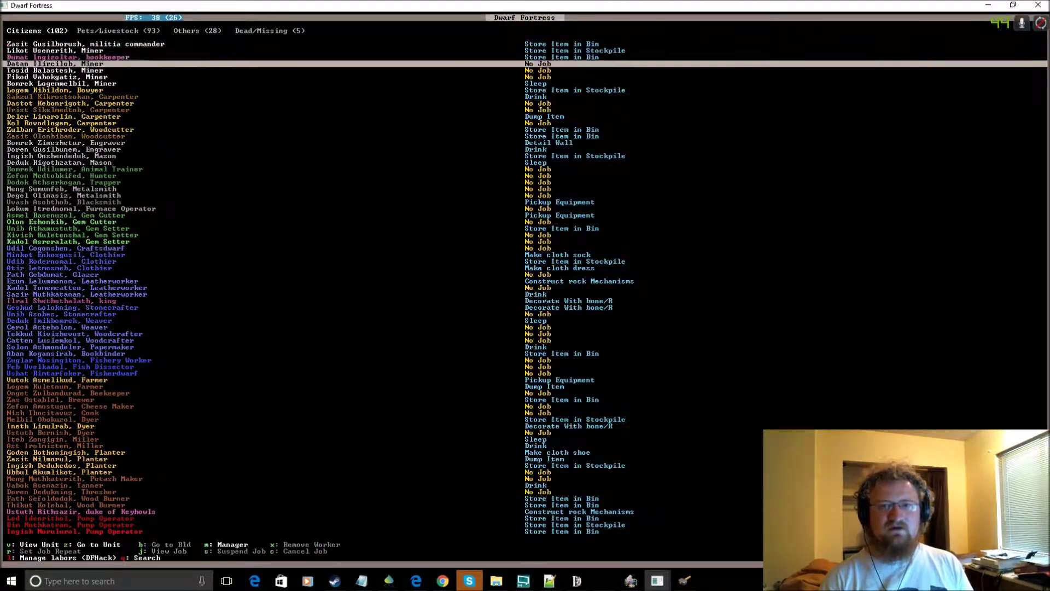
key("Down")
key("Down")
key("Down")
key("Down")
key("Down")
key("Down")
key("Down")
key("Down")
key("Down")
key("Down")
key("Down")
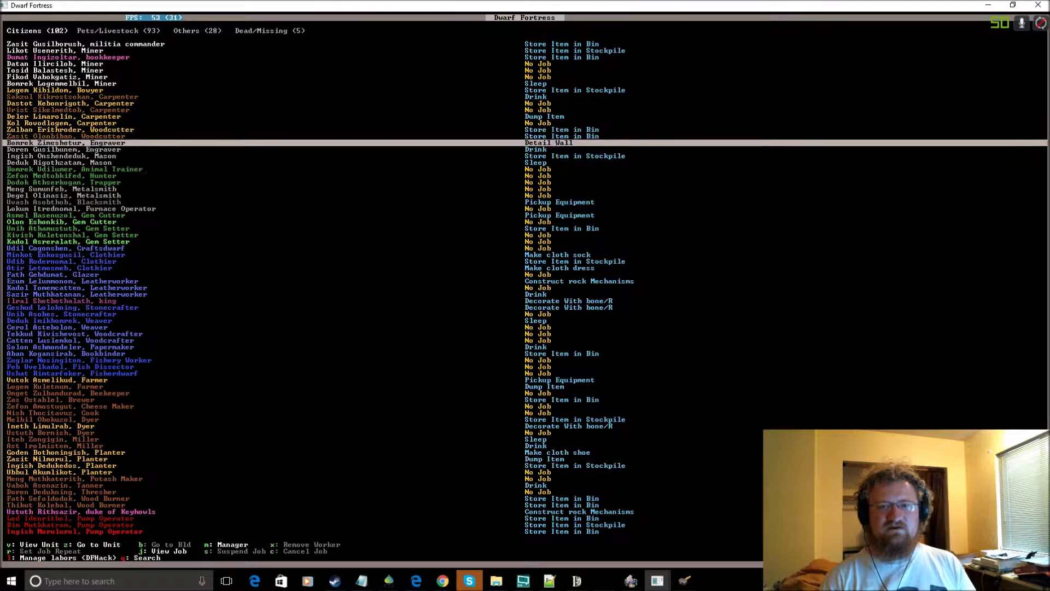
key("Down")
key("Down")
key("Down")
key("Down")
key("Down")
key("Down")
key("Down")
key("Down")
key("Down")
key("Down")
key("Down")
key("Down")
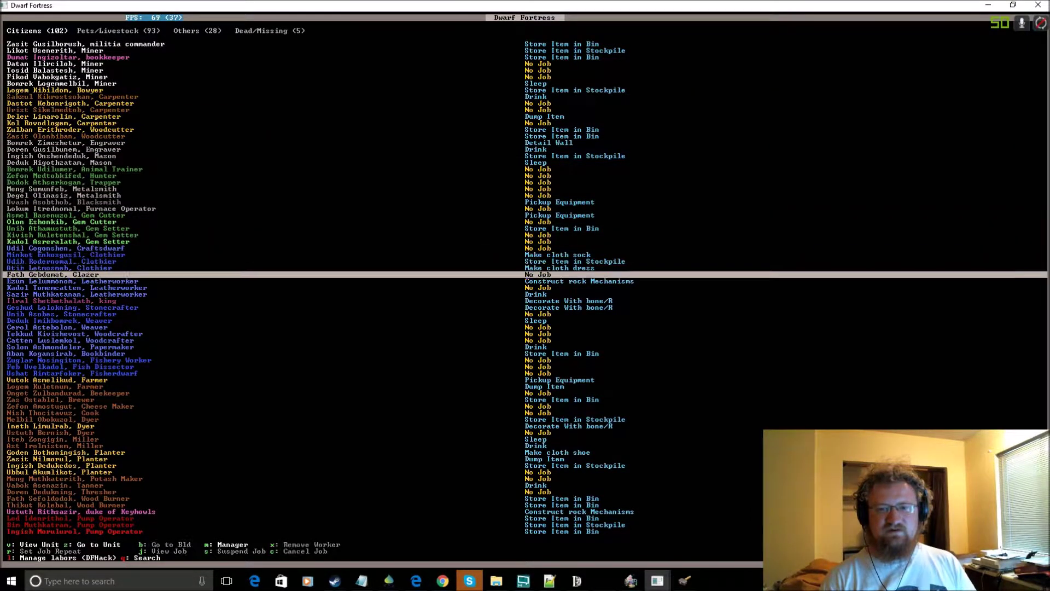
key("Down")
key("Down")
key("Down")
key("Down")
key("Down")
key("Down")
key("Down")
key("Down")
key("Down")
key("Down")
key("Down")
key("Down")
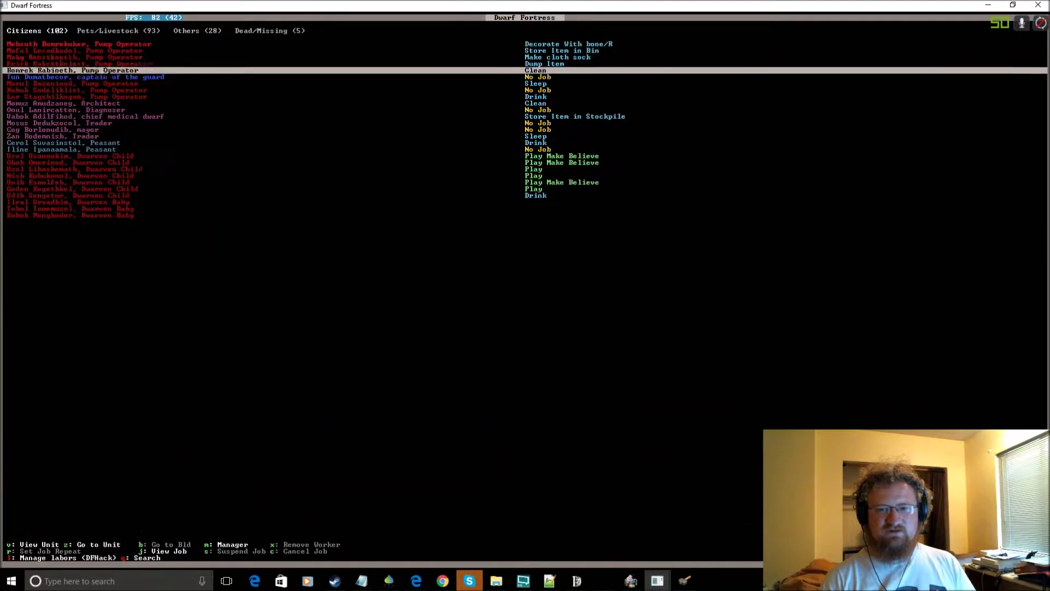
key("Down")
key("Down")
key("Down")
key("Down")
key("Down")
key("Down")
key("Down")
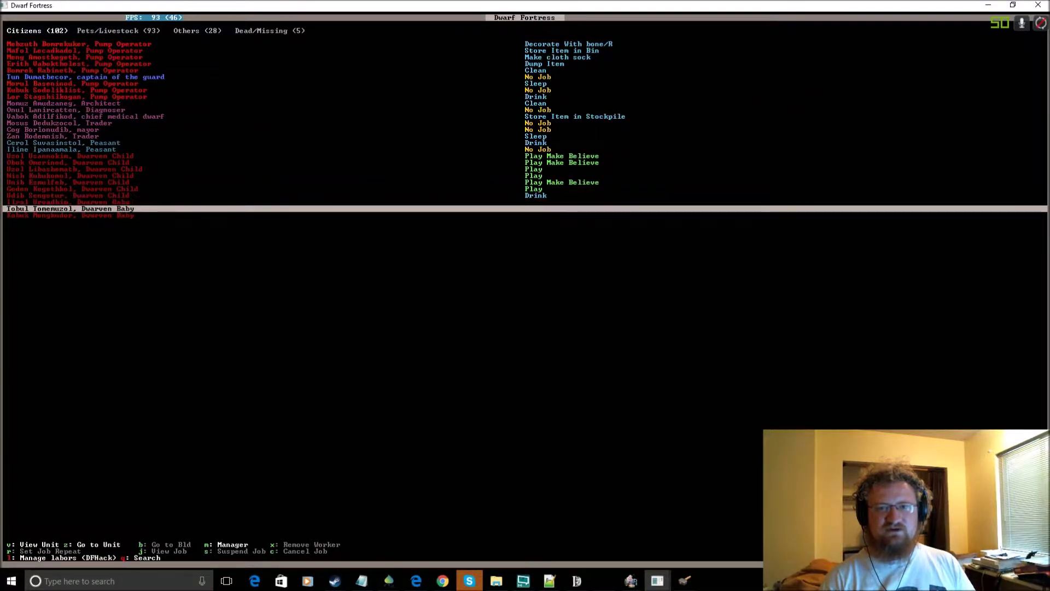
key("Down")
key("Escape")
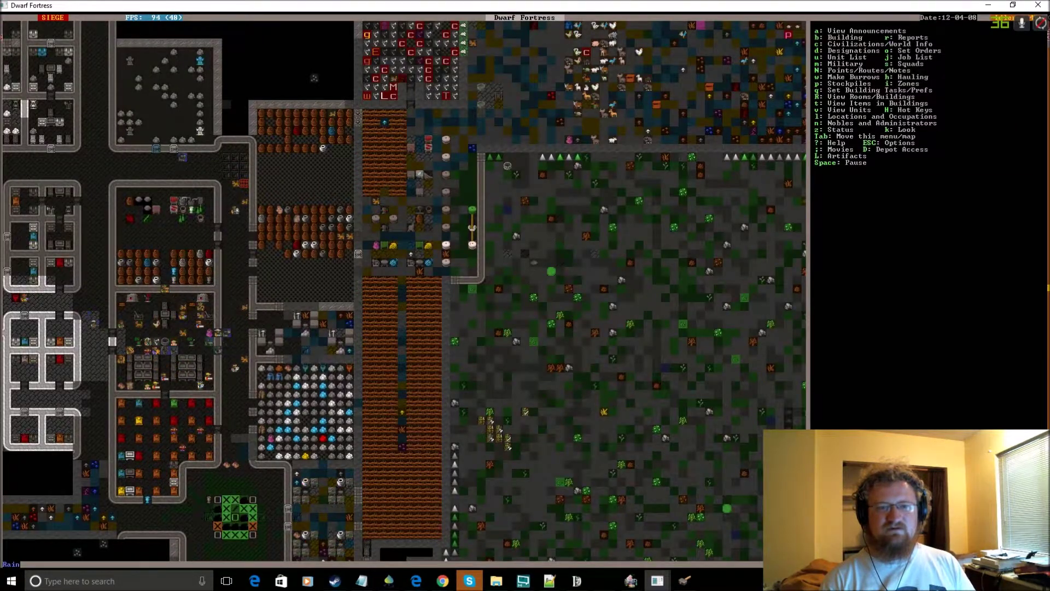
key("shift+Left")
key("shift+Right")
key("shift+Right")
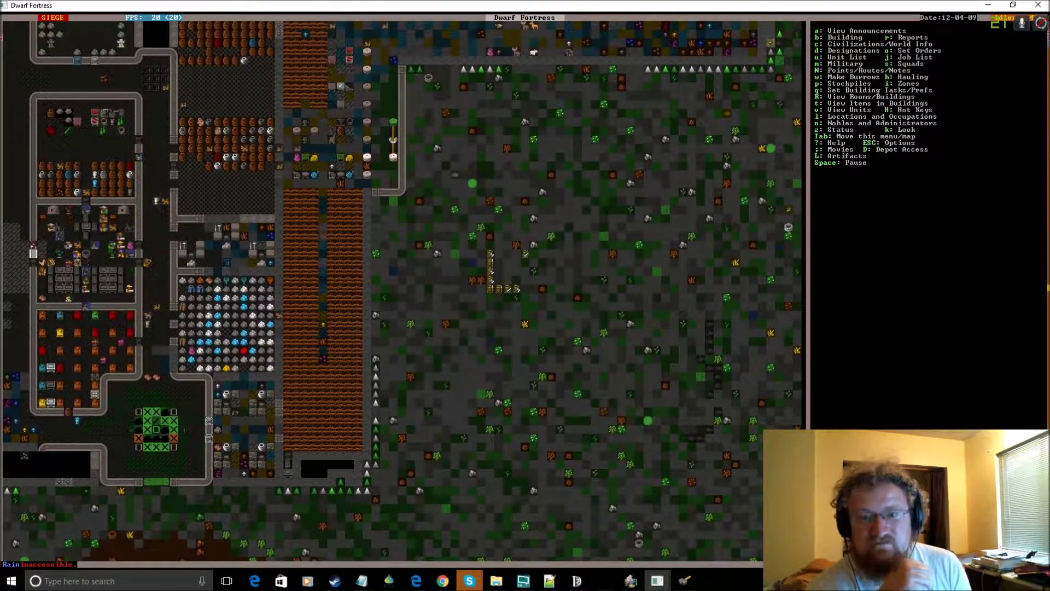
key("shift+Up")
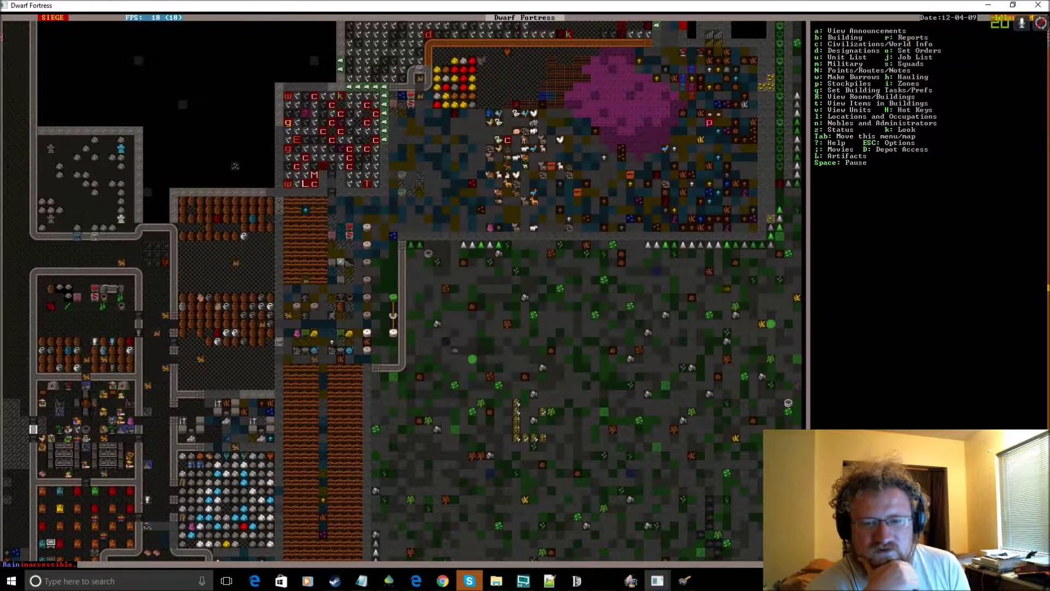
key("Down")
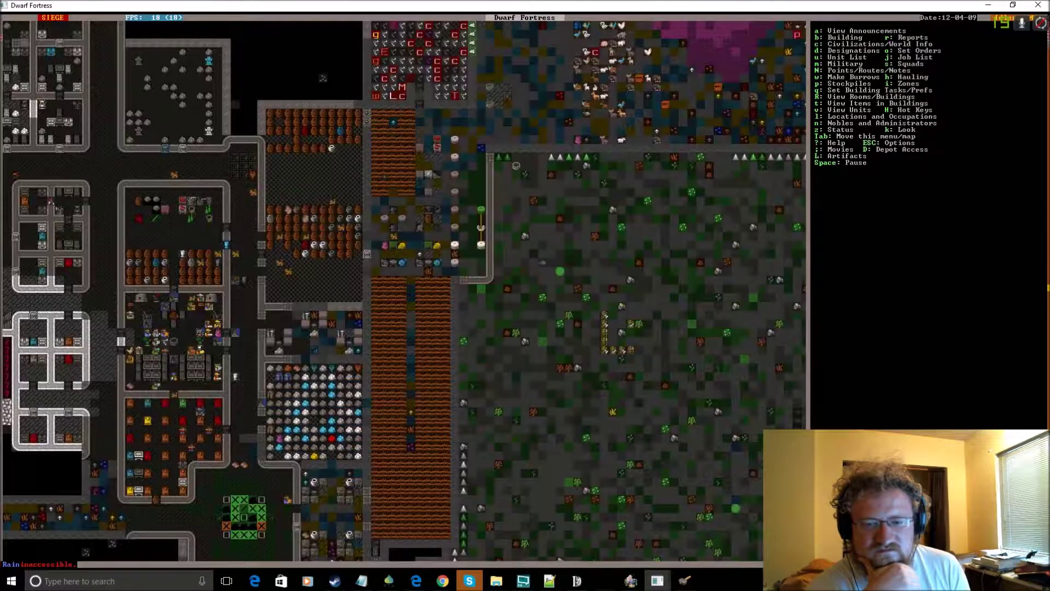
key("Down")
key("Left")
key("Down")
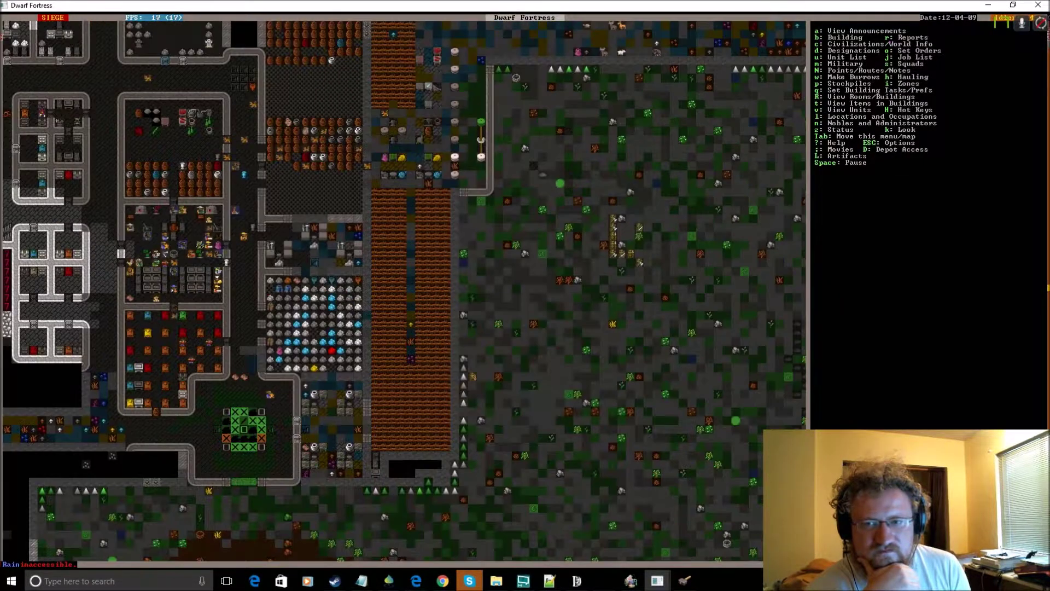
key("Down")
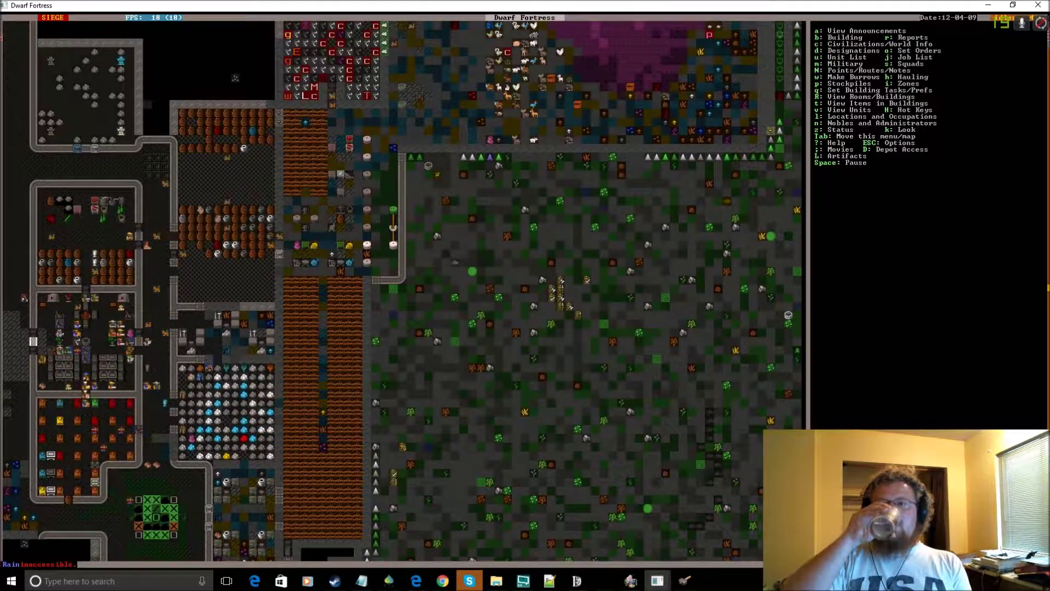
key("shift+Up")
key("shift+Up")
key("shift+Up")
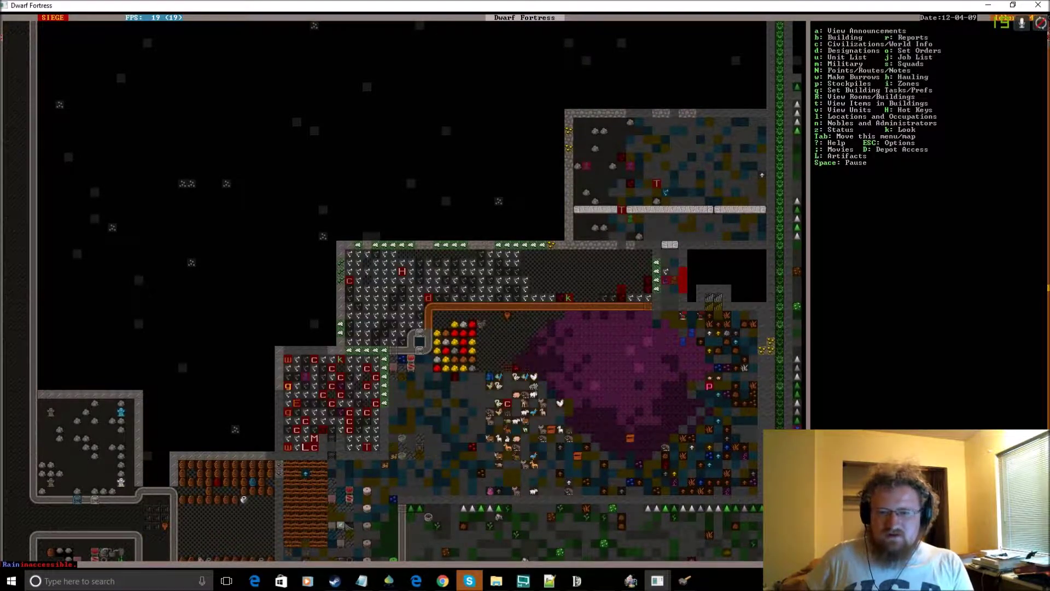
key("shift+Down")
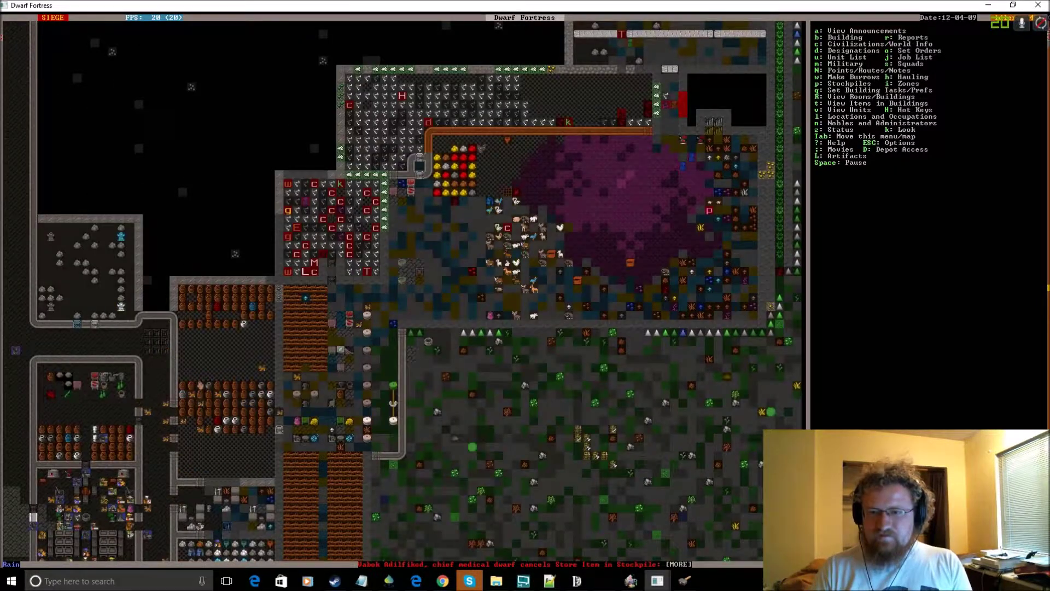
key("shift+Down")
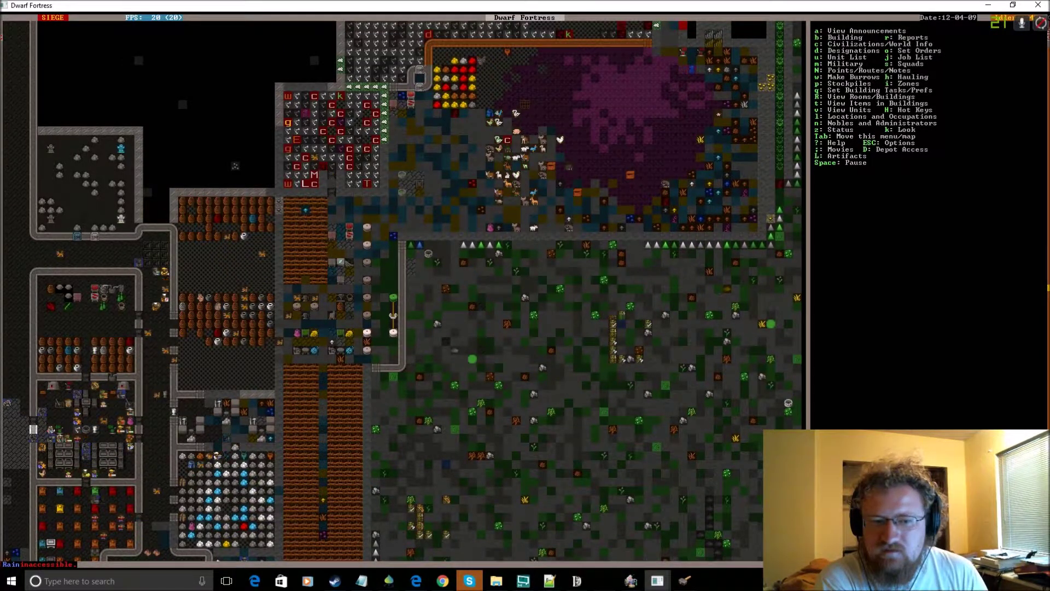
key("shift+Down")
key("shift+Down")
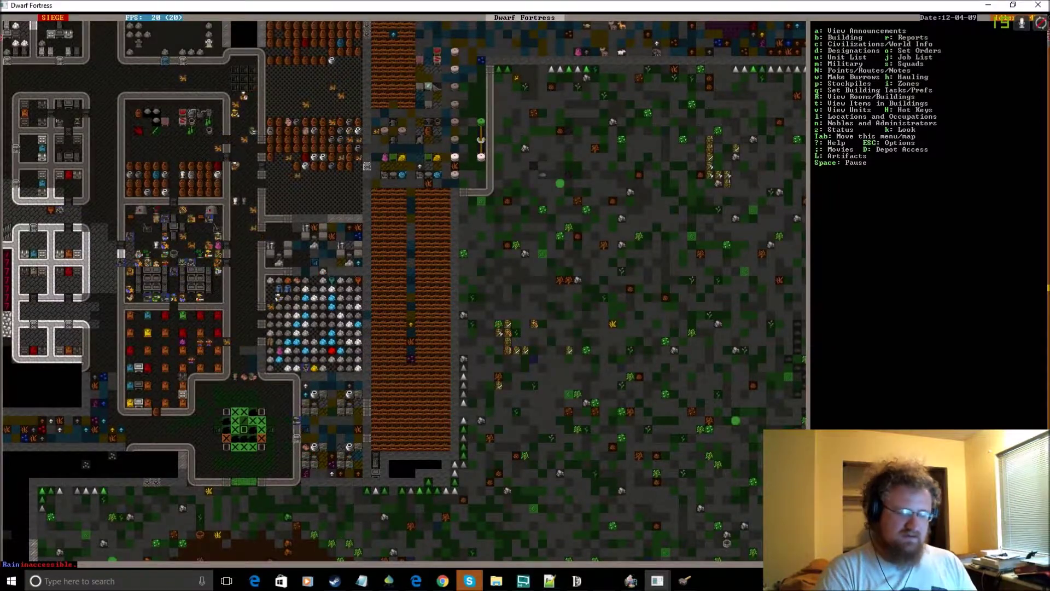
key("shift+period")
key("shift+Down")
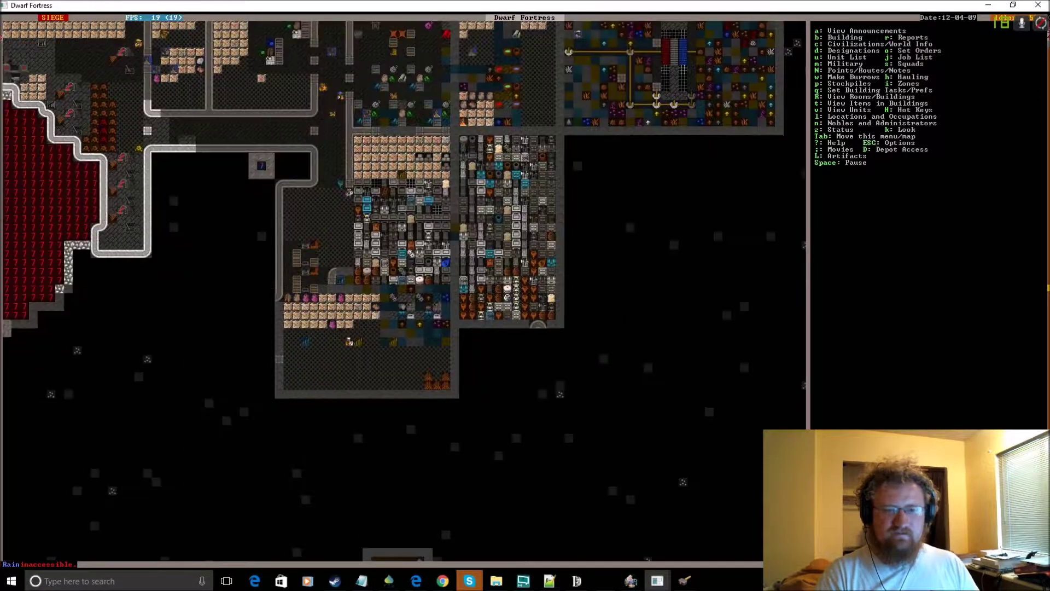
key("q")
key("Escape")
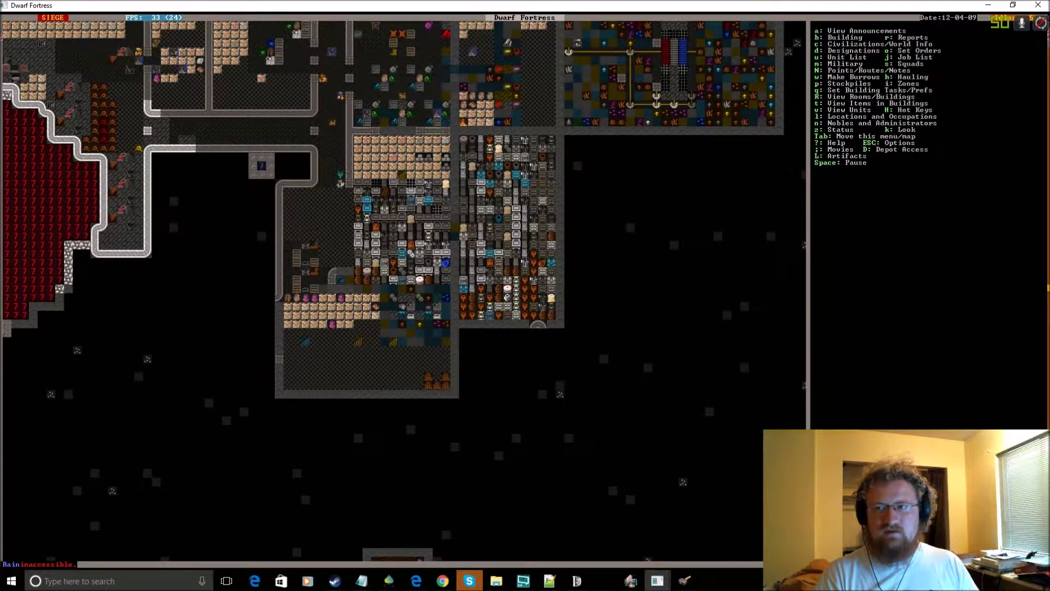
key("shift+Up")
key("shift+Up")
key("shift+comma")
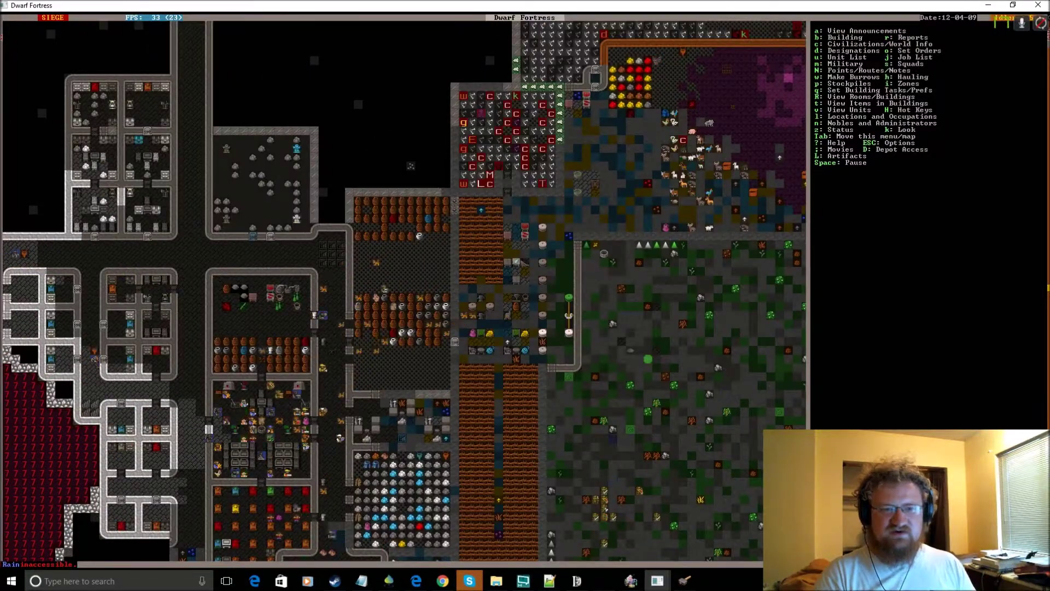
key("shift+Down")
key("shift+Down")
key("shift+Down")
key("shift+Down")
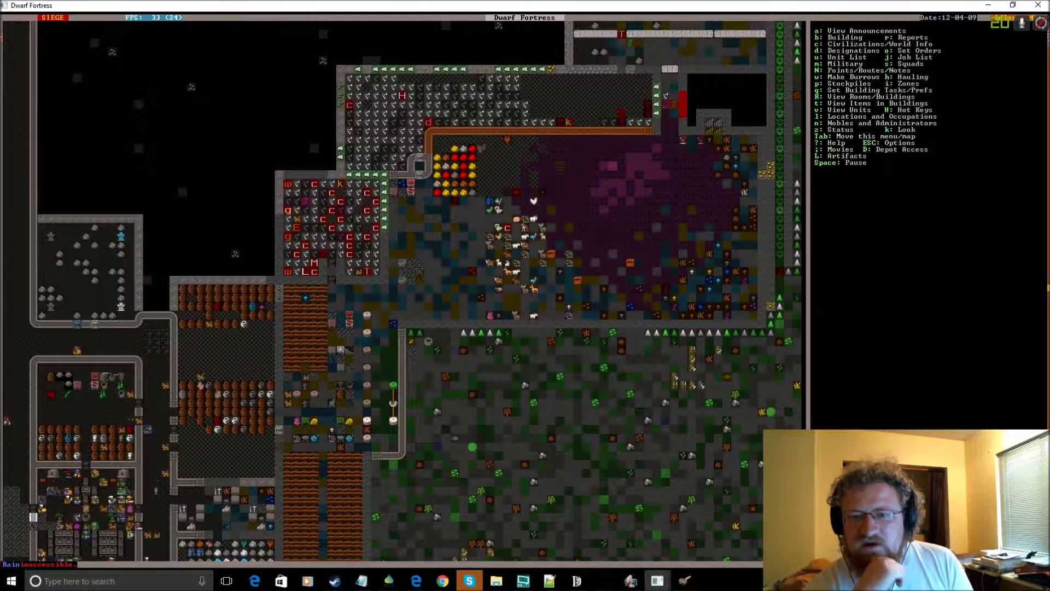
key("shift+Down")
key("shift+Down")
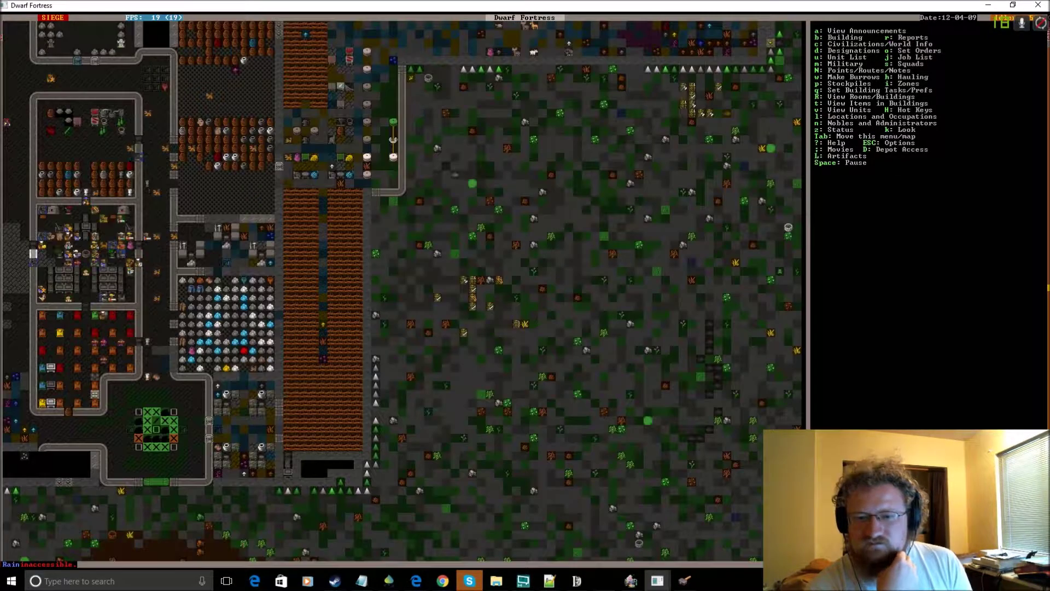
key("shift+Up")
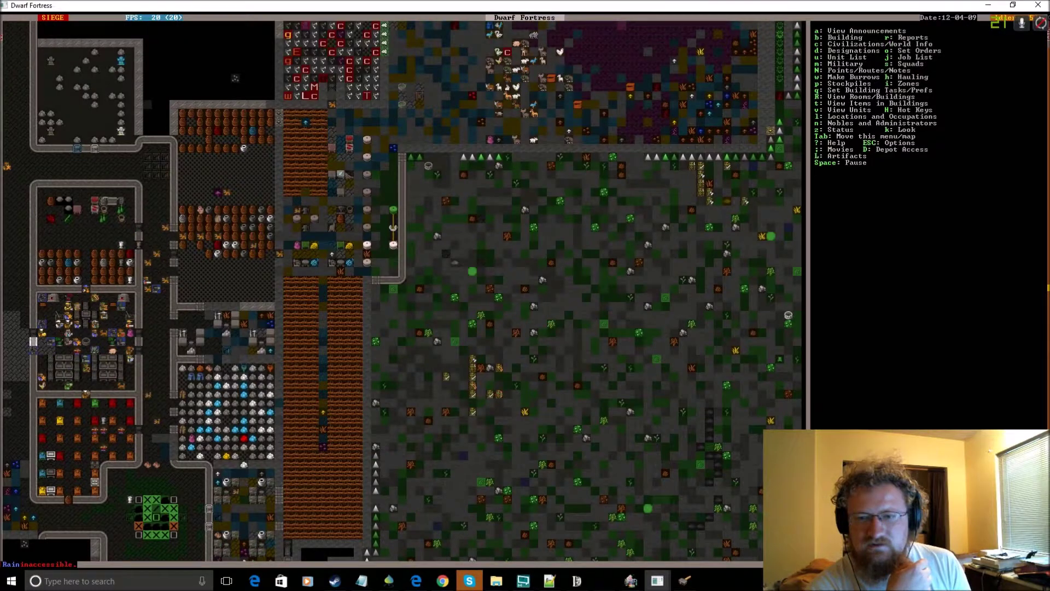
key("shift+Up")
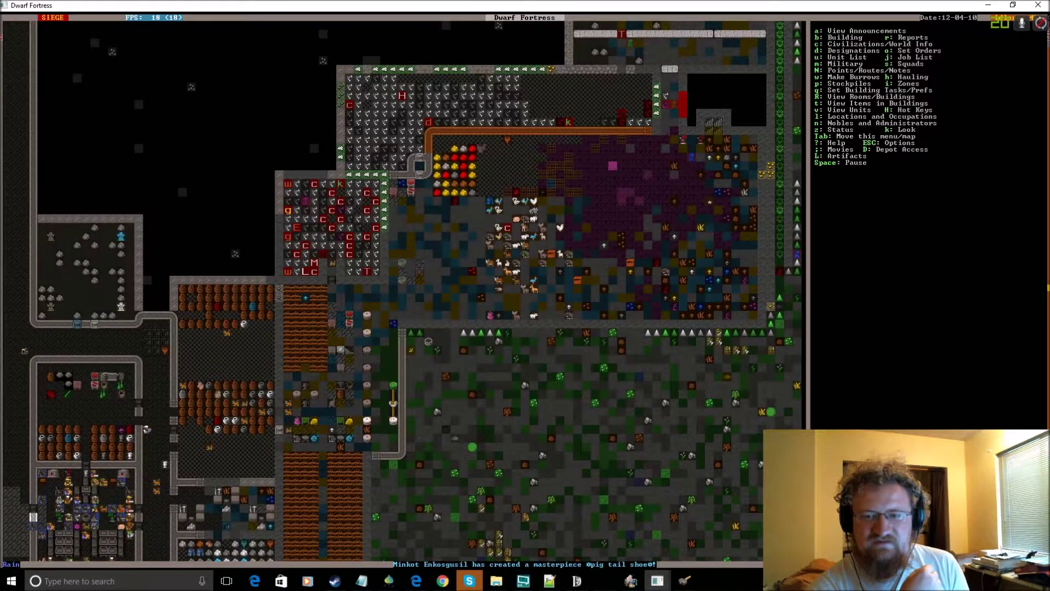
key("Down")
key("Left")
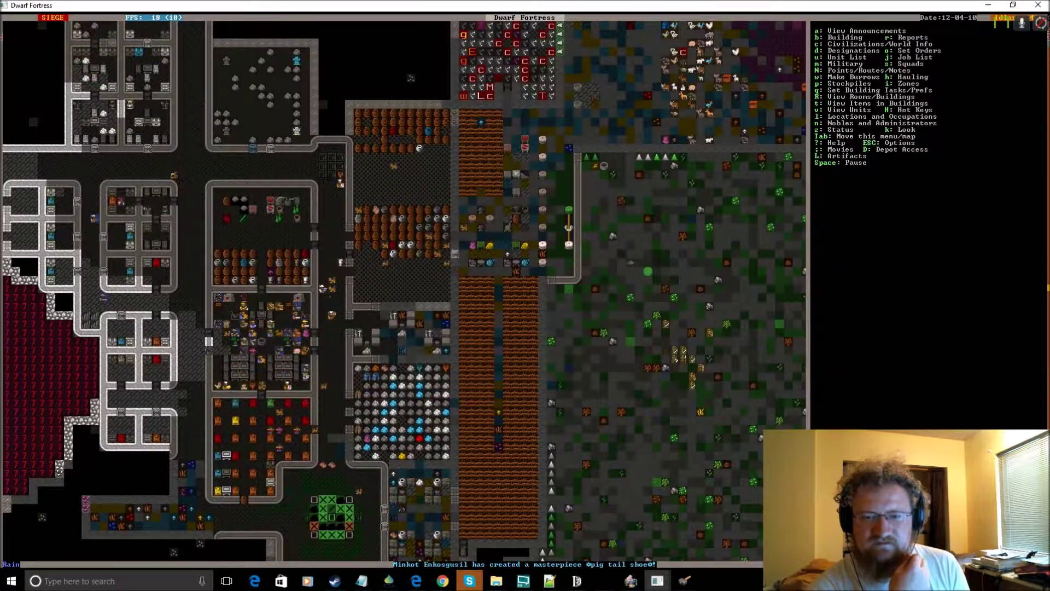
scroll(402, 296, "down", 1)
key("u")
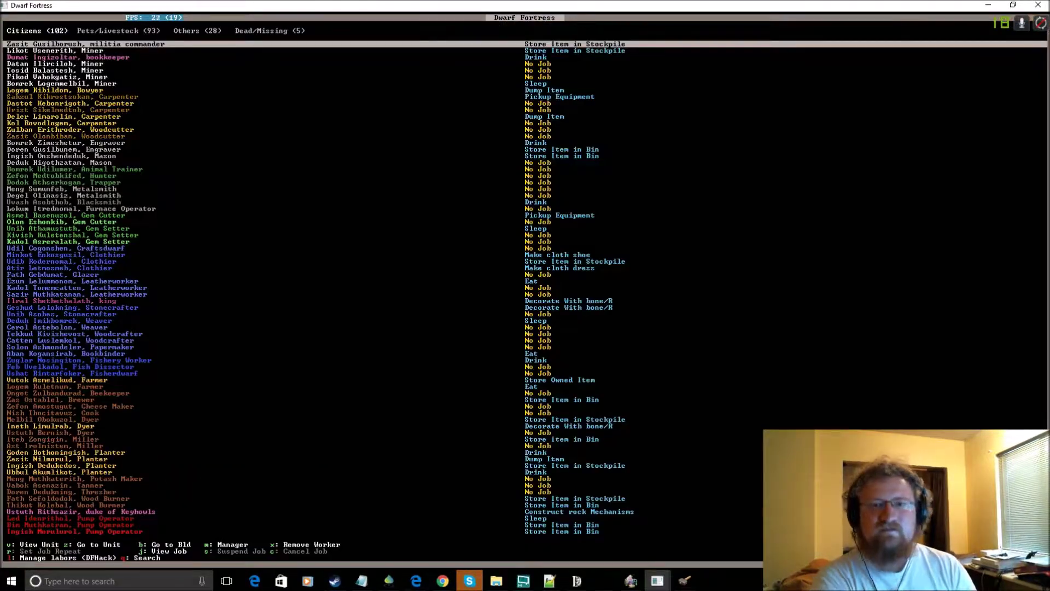
key("End")
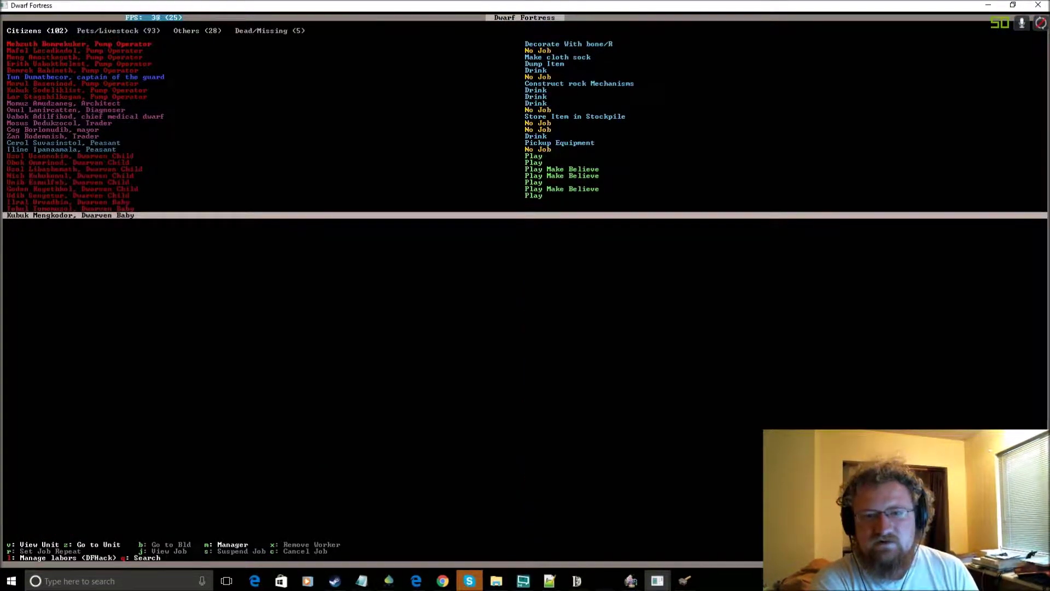
key("Escape")
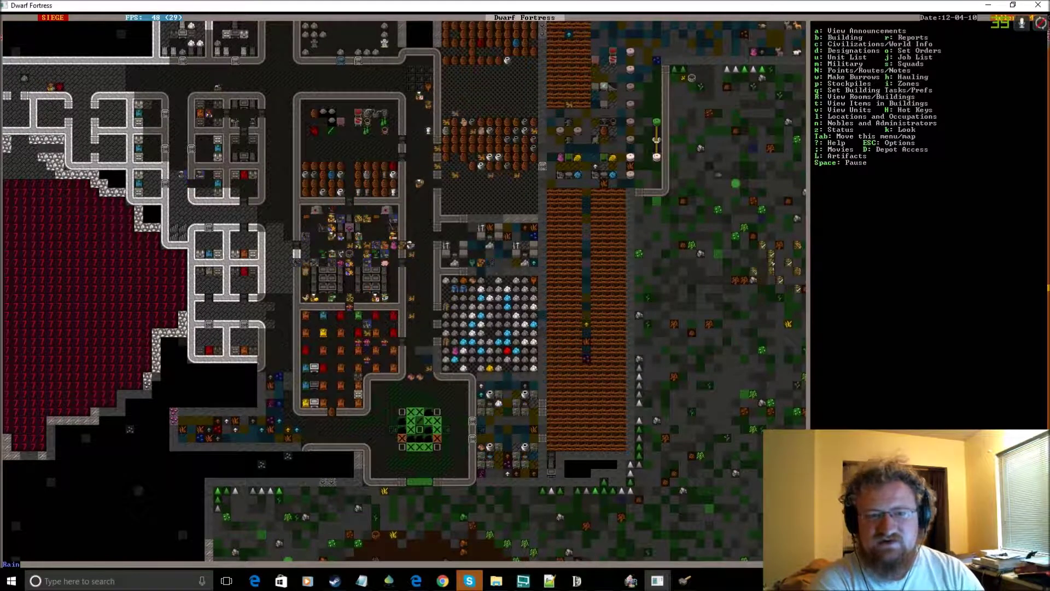
- Show the Others units tab listing goblin invaders, caged prisoners, ravens and a diplomat
key("shift+Up")
key("shift+comma")
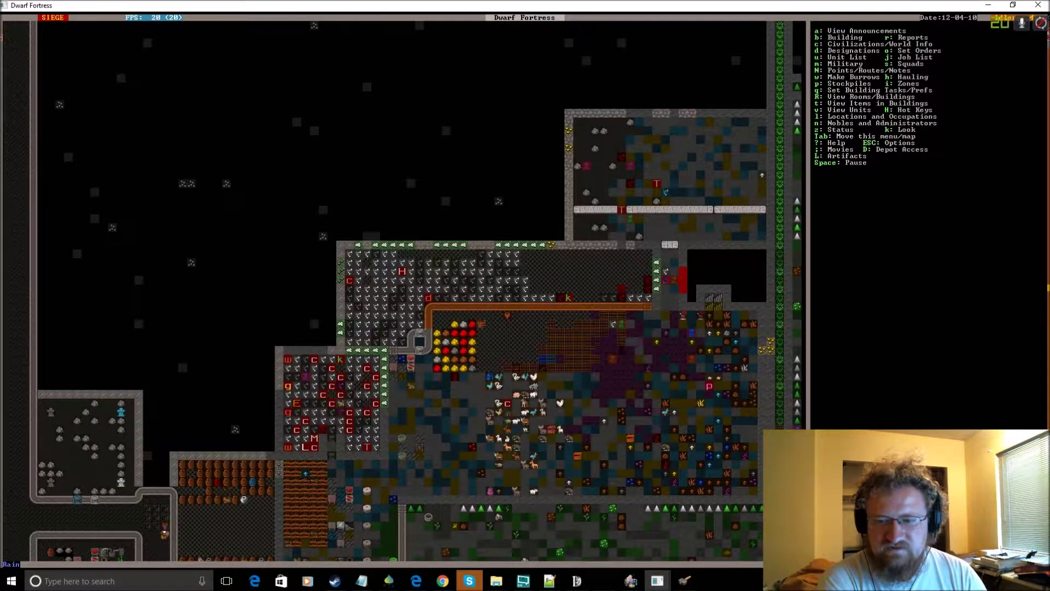
key("shift+Down")
key("shift+Down")
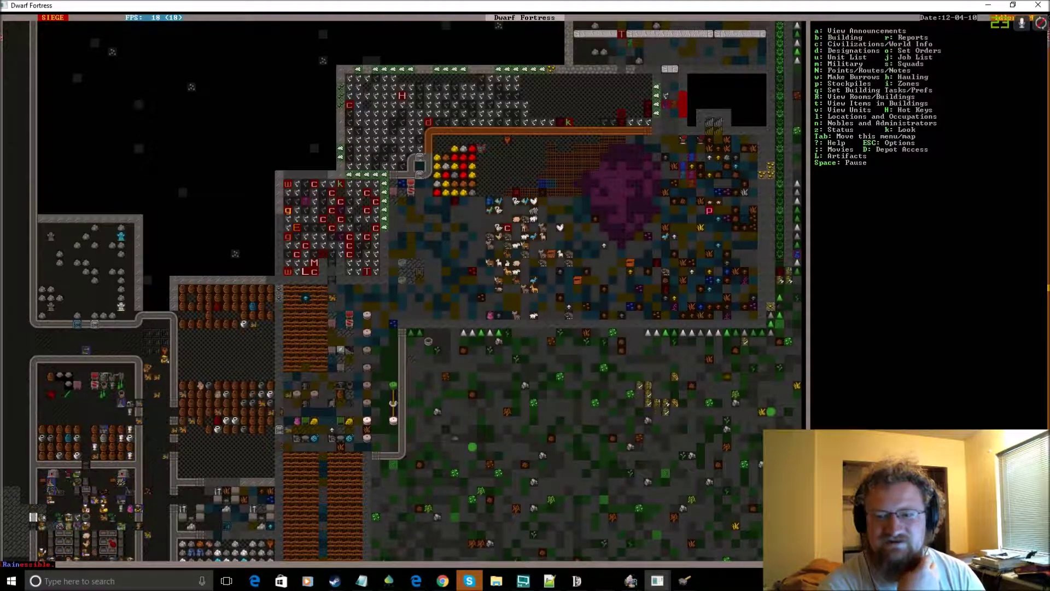
key("Left")
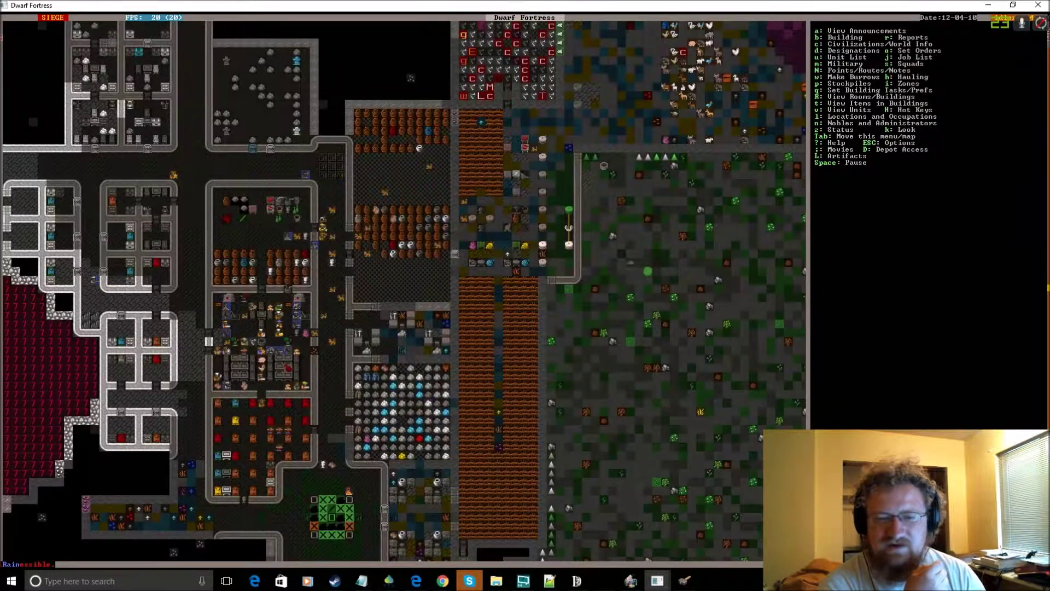
key("Down")
key("Up")
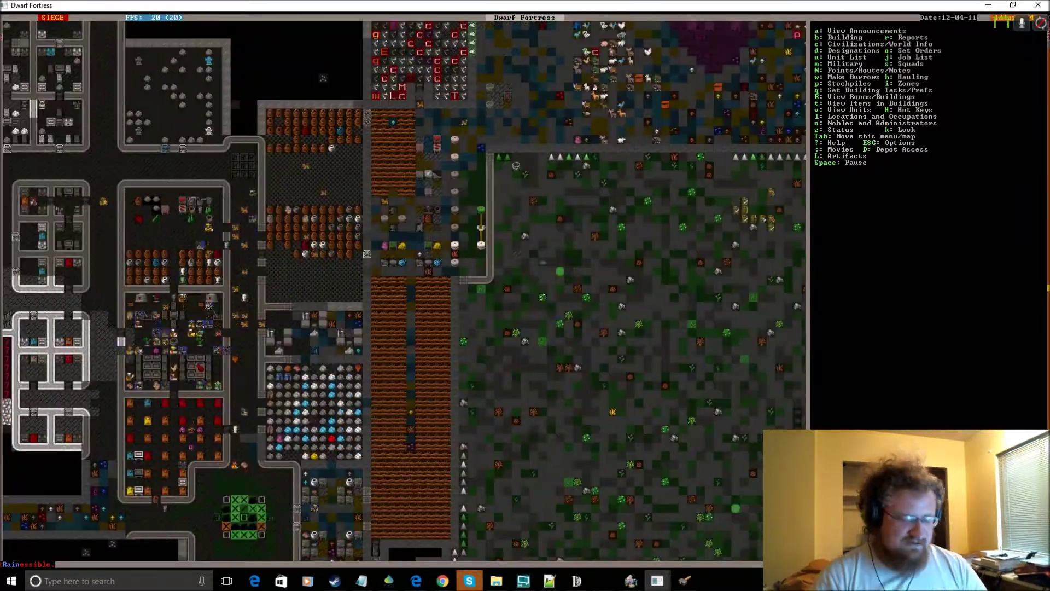
key("u")
key("Right")
key("Right")
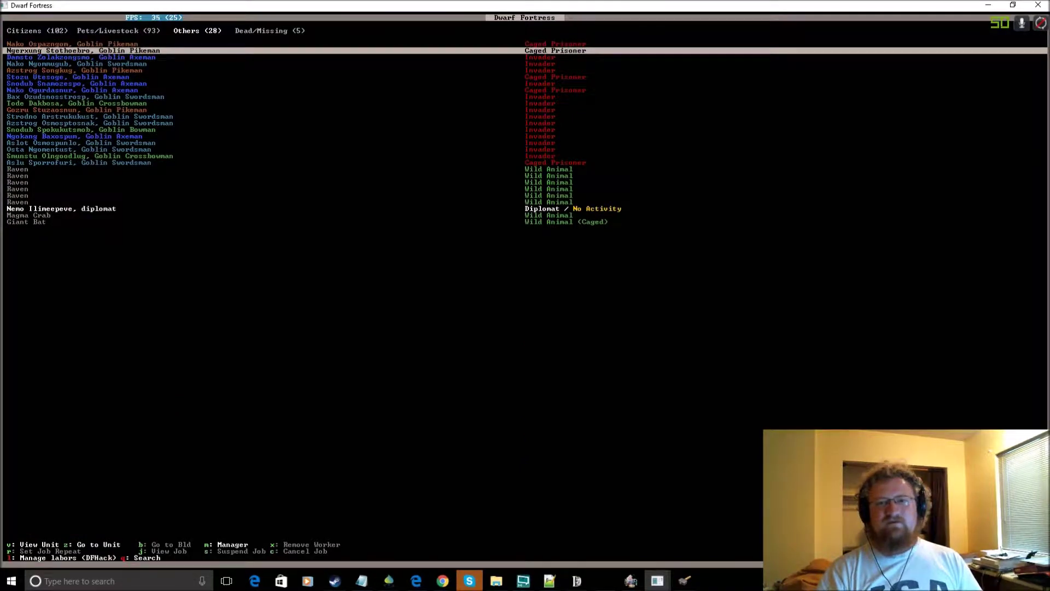
- Reopen the Others units list to recheck the caged goblins, then return to the map
key("Escape")
key("Up")
key("Left")
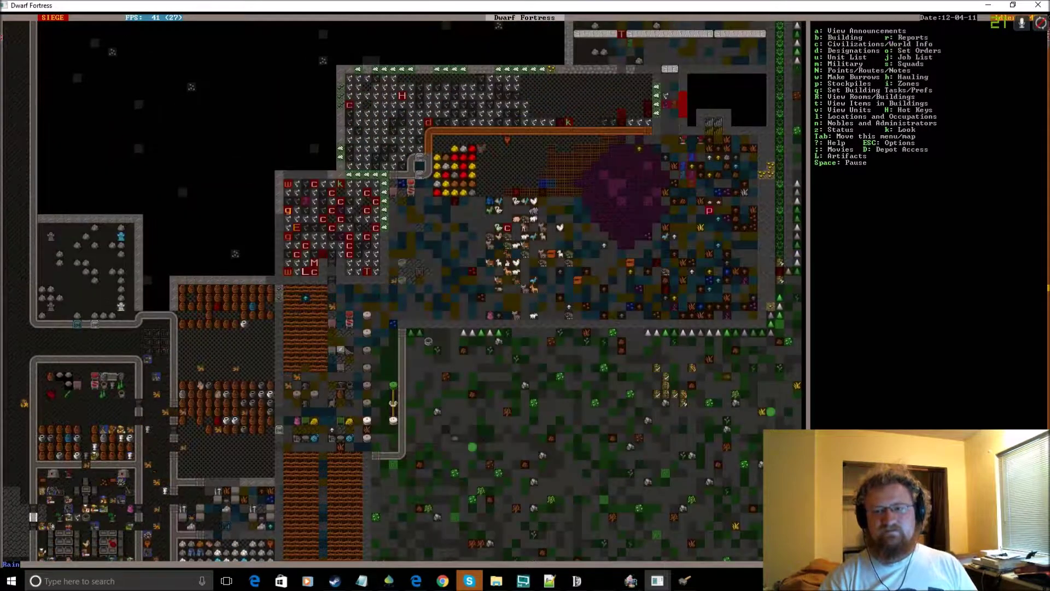
key("u")
key("Right")
key("Right")
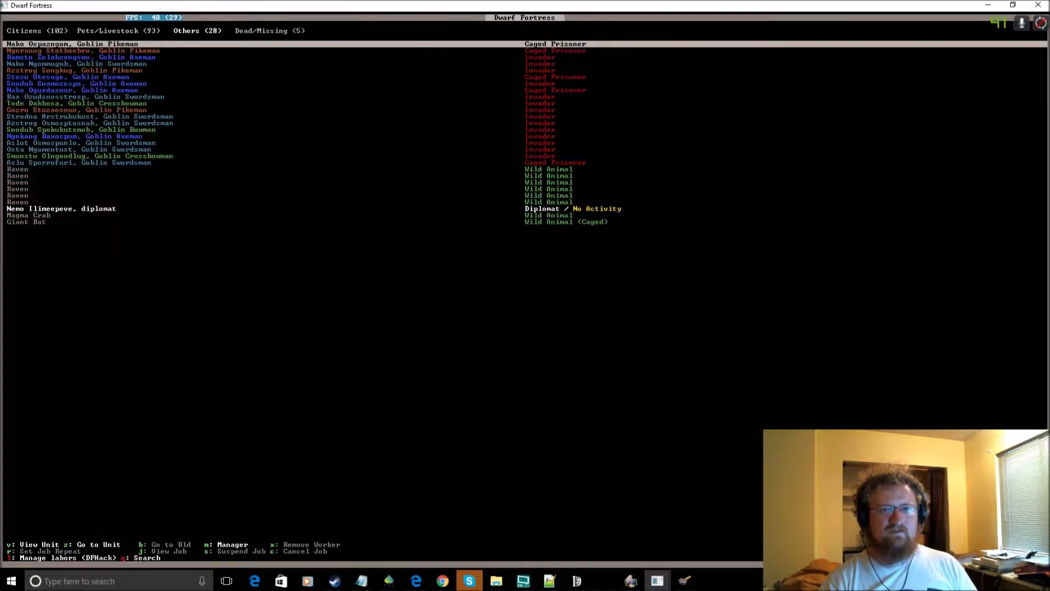
key("Escape")
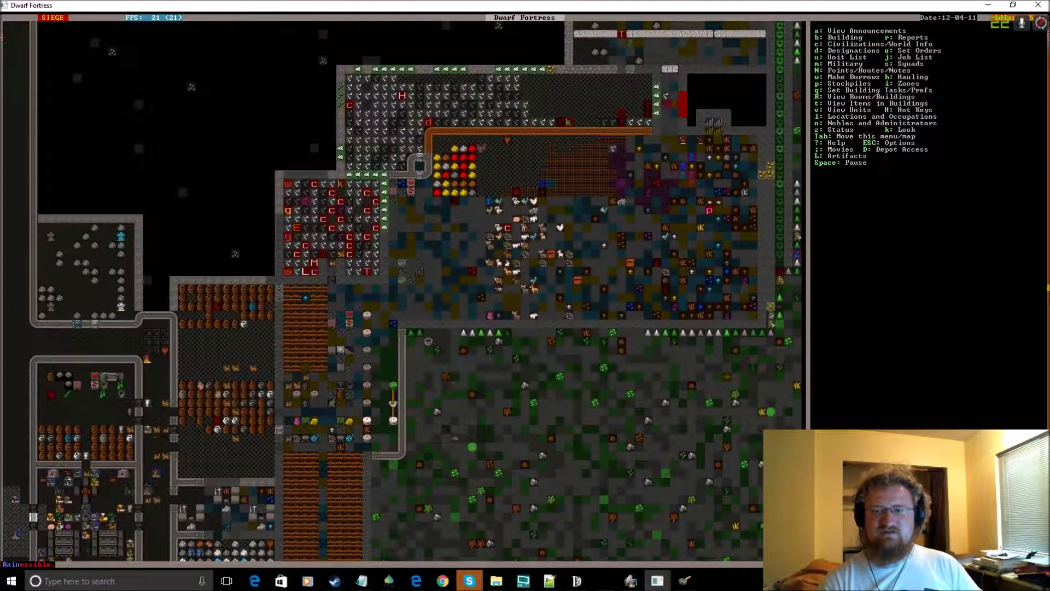
- Inspect tiles to the northeast, then show the Others units list with newly caged goblins
key("shift+Up")
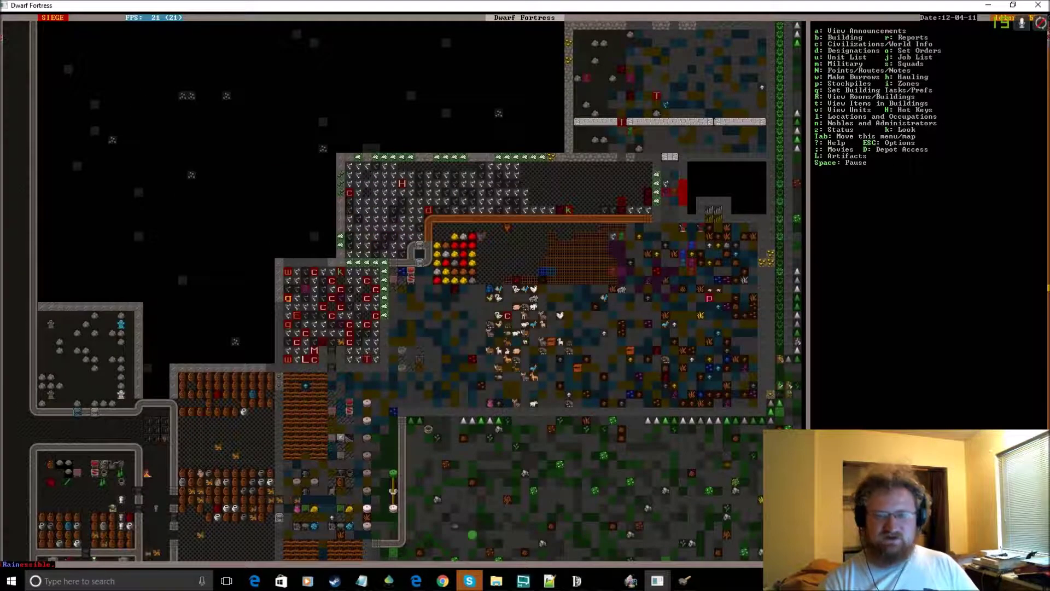
key("q")
key("shift+Right")
key("shift+Right")
key("shift+Right")
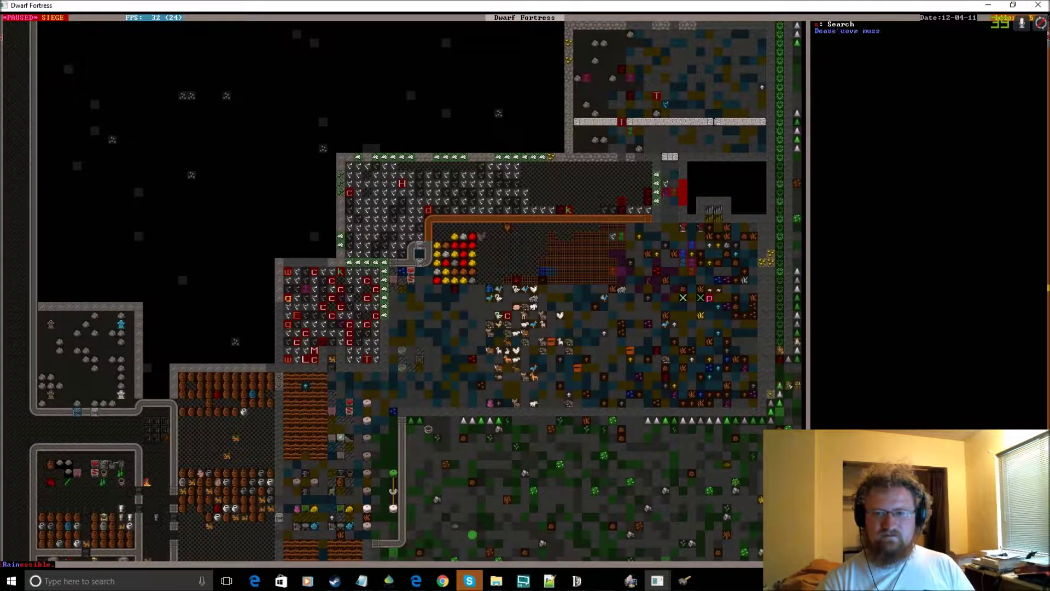
key("Escape")
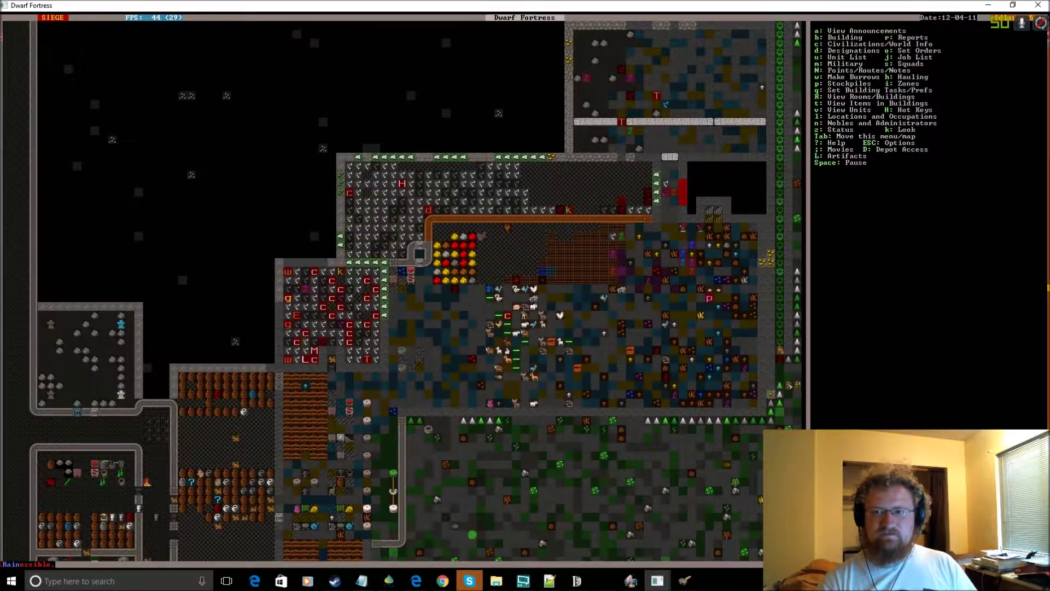
key("Escape")
key("Escape")
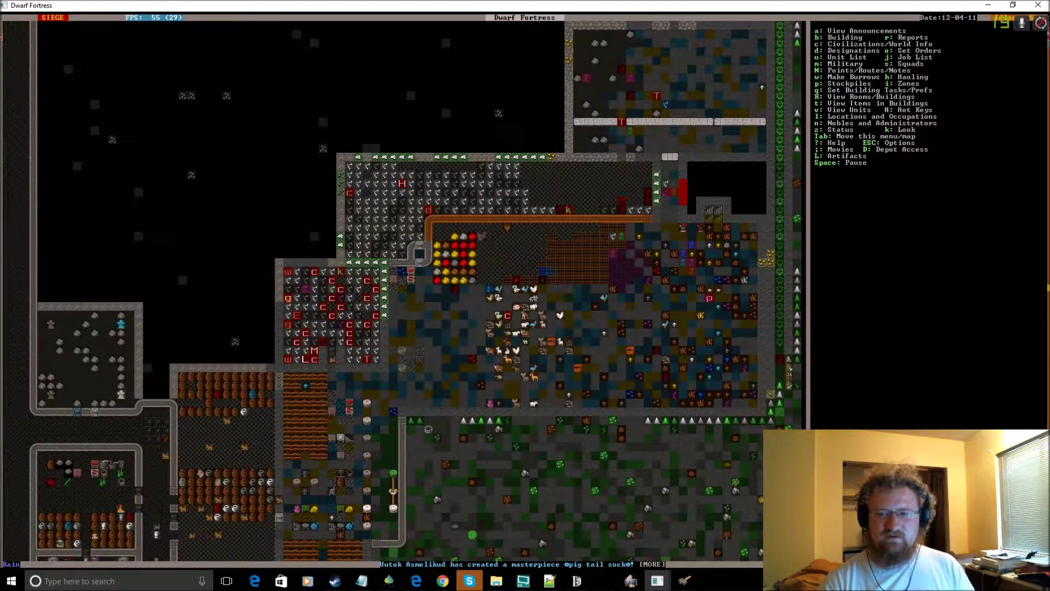
key("Down")
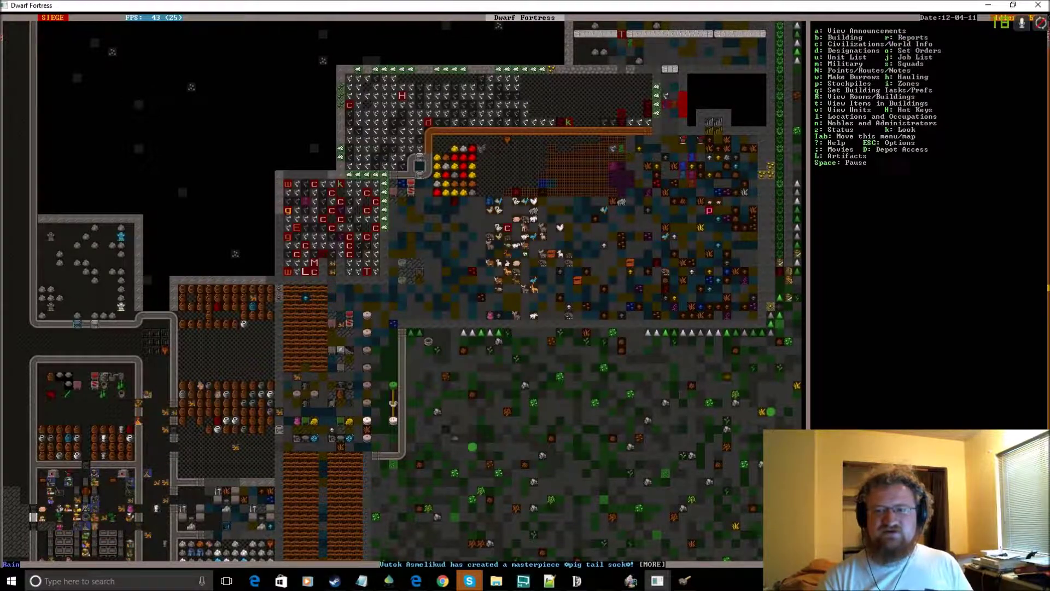
key("Up")
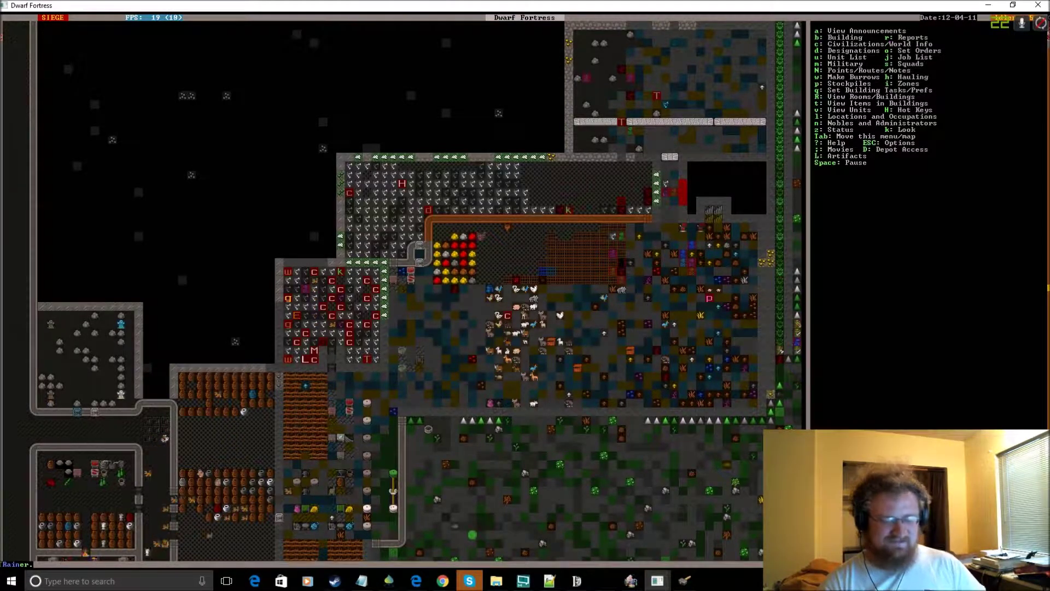
key("u")
key("Tab")
key("Tab")
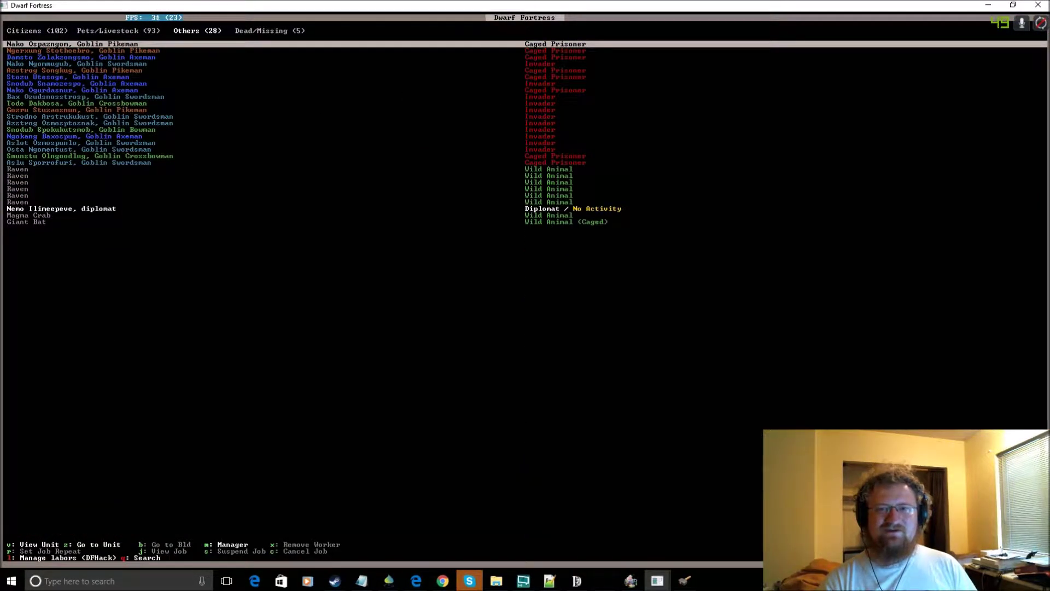
- Close the units list and scroll the fortress map south
key("Escape")
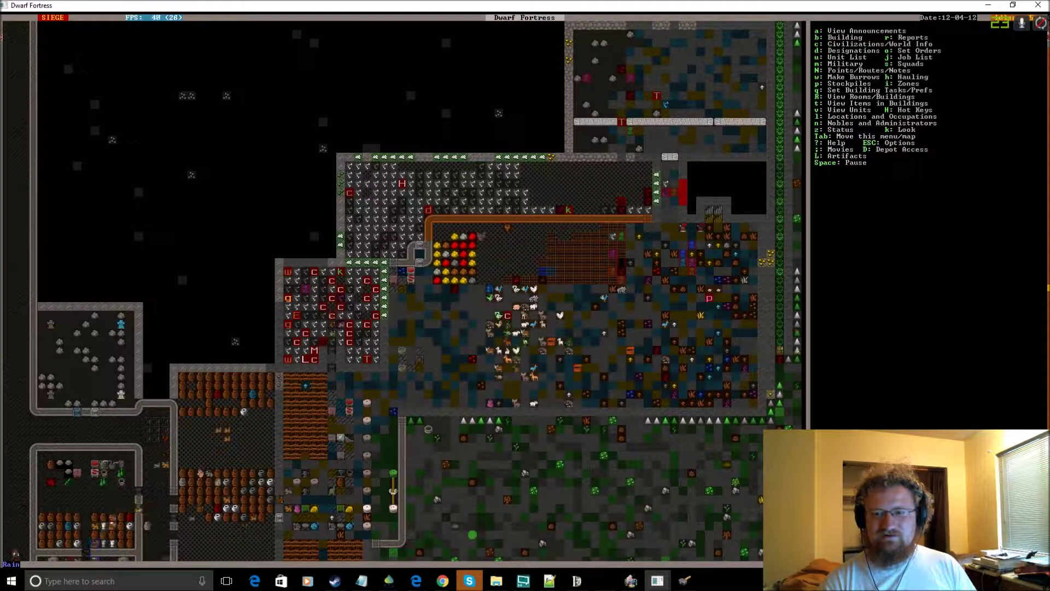
key("shift+Down")
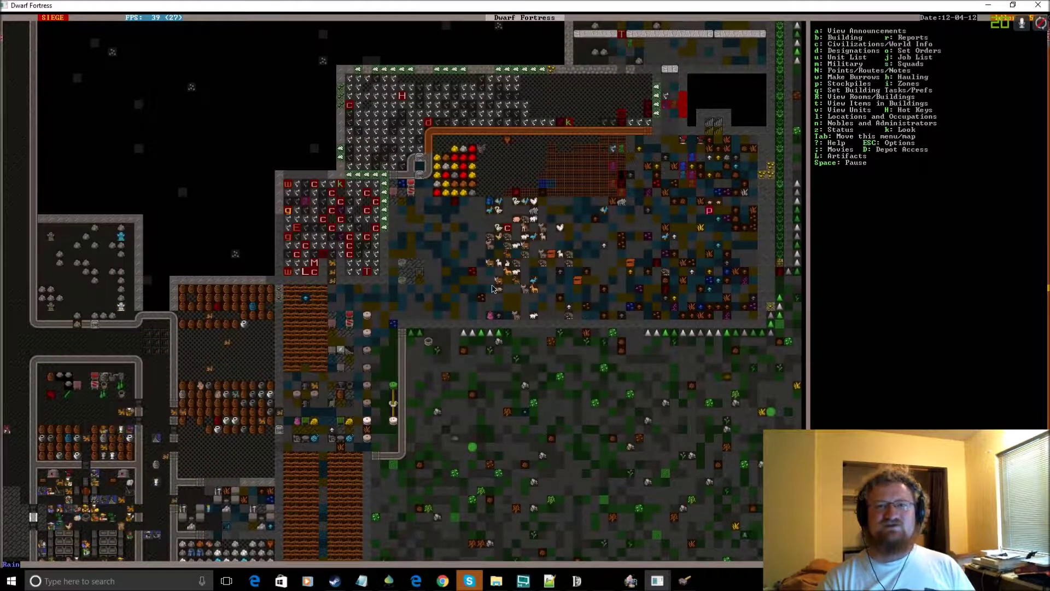